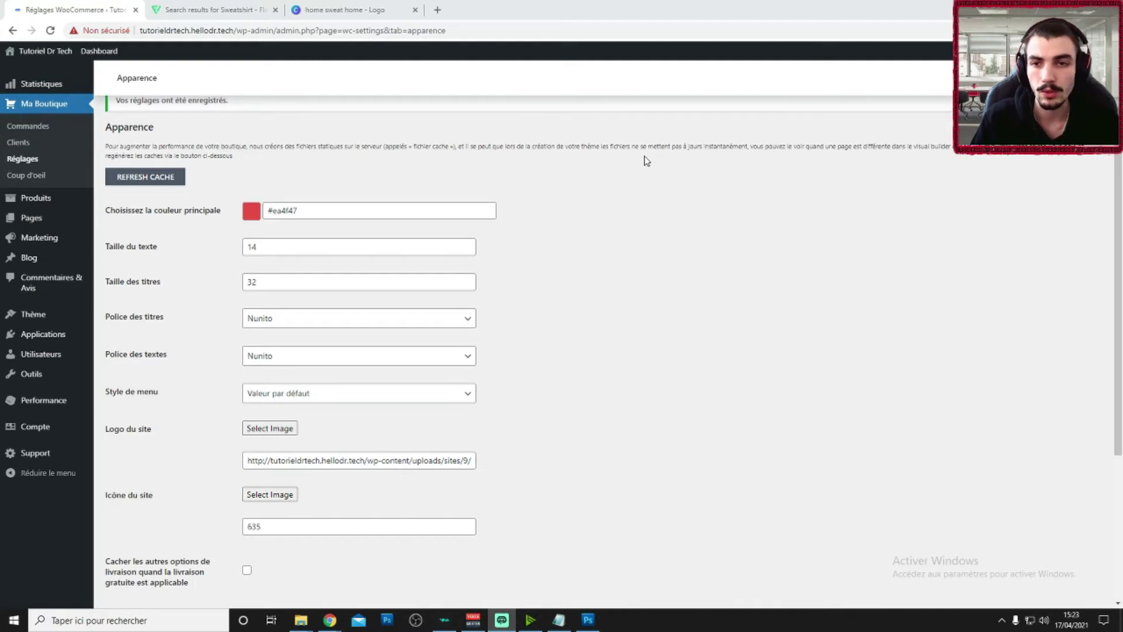
- Set the shop's main colour to the darker red #cd3931 in the appearance settings
scroll(619, 251, "down", 5)
scroll(604, 296, "up", 6)
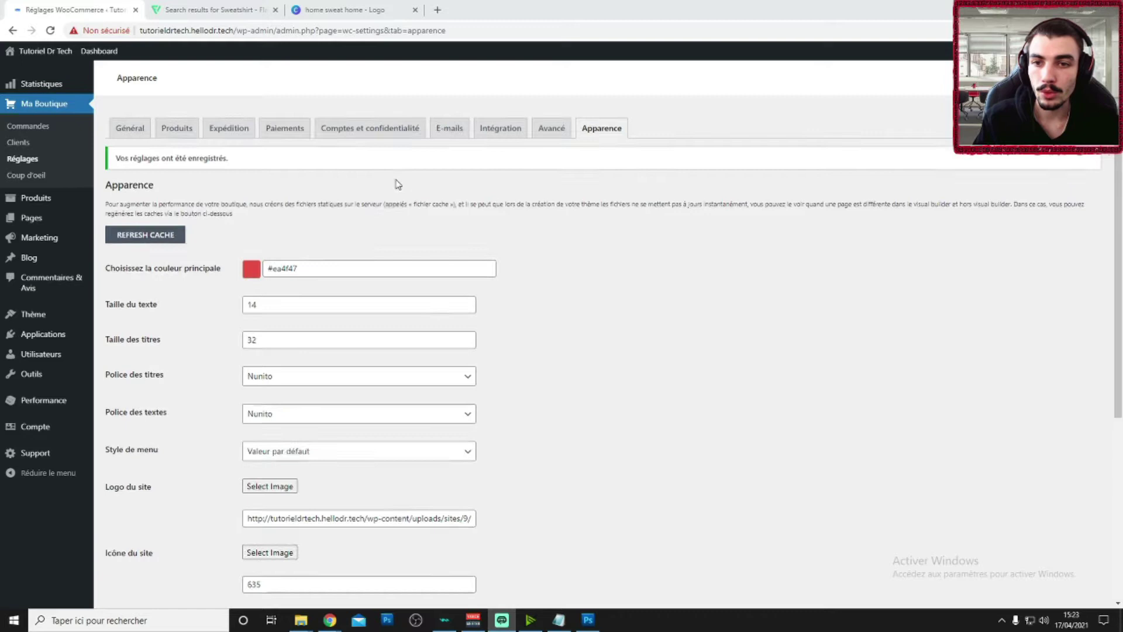
scroll(268, 162, "down", 2)
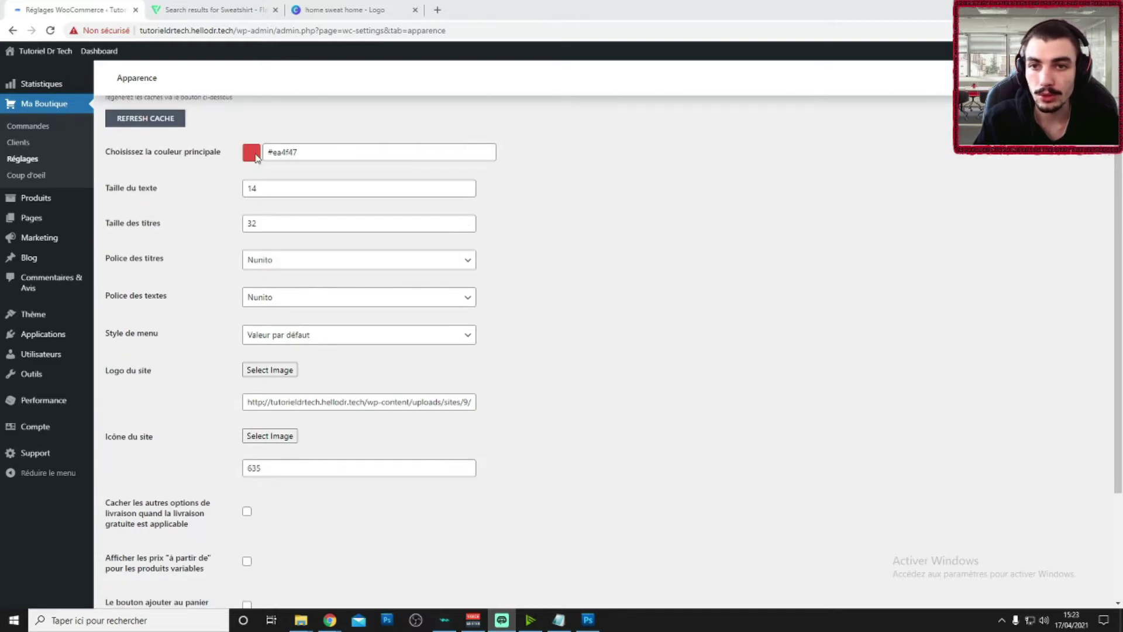
left_click(304, 151)
left_click_drag(316, 204, 299, 212)
left_click(592, 202)
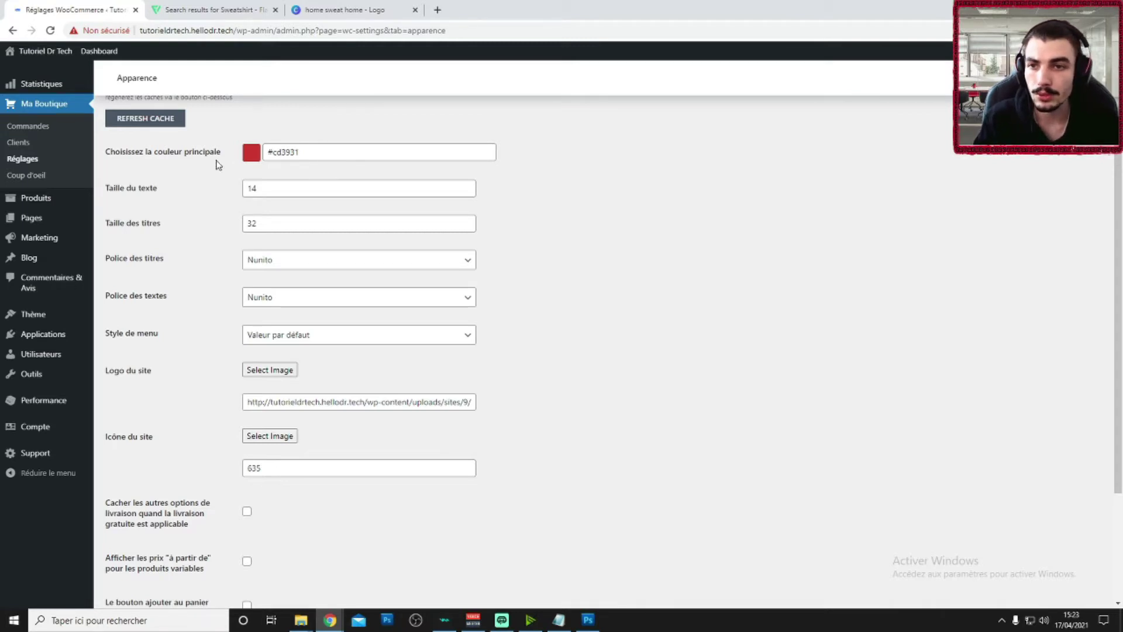
- View the sweatshirt icon on Flaticon and the home sweat home logo in Canva, and return to the shop settings
scroll(181, 205, "down", 1)
scroll(181, 203, "up", 3)
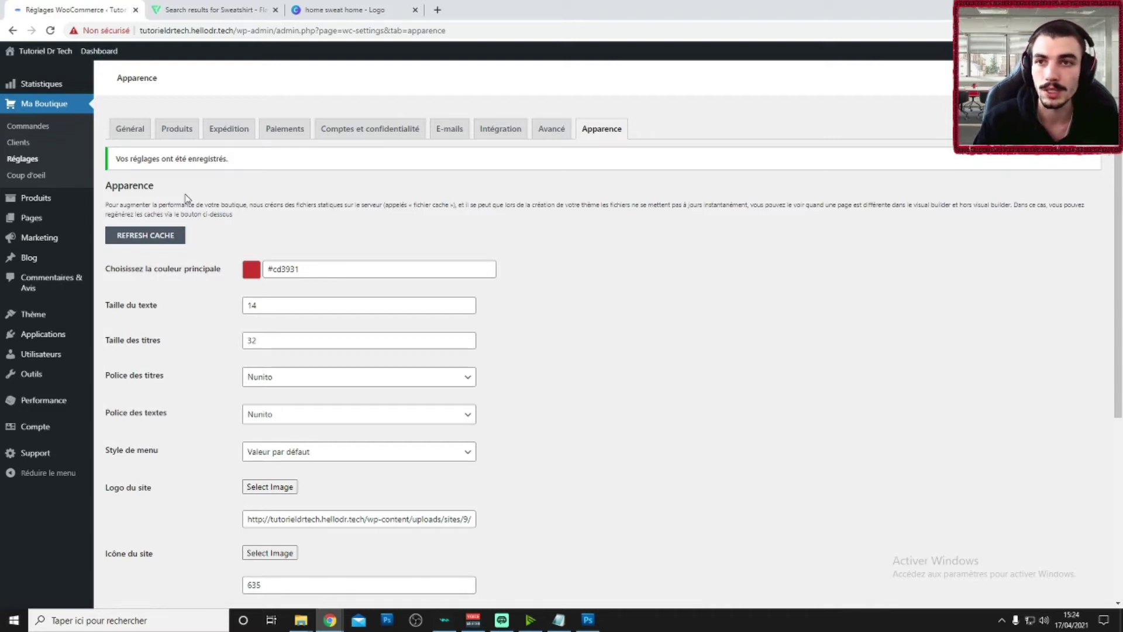
left_click(184, 14)
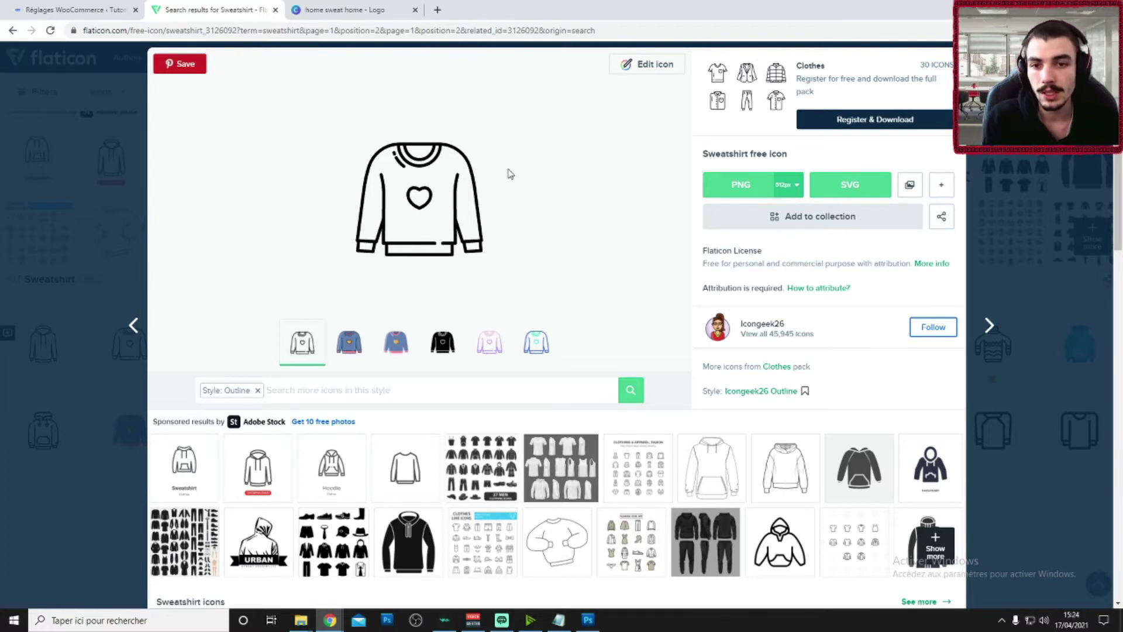
left_click(370, 8)
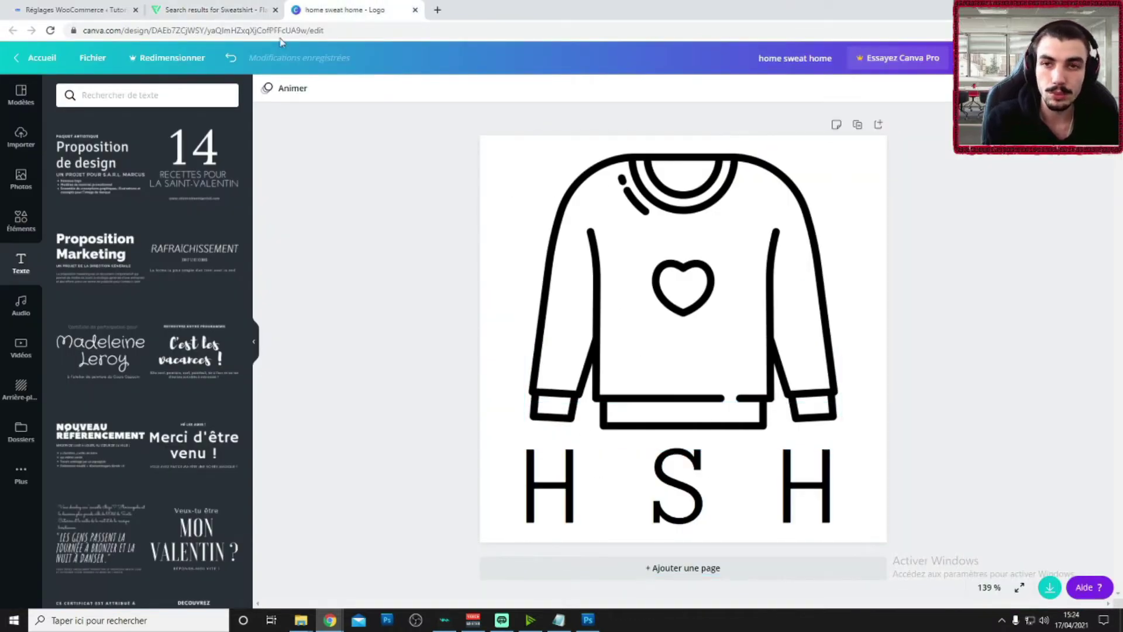
left_click(98, 10)
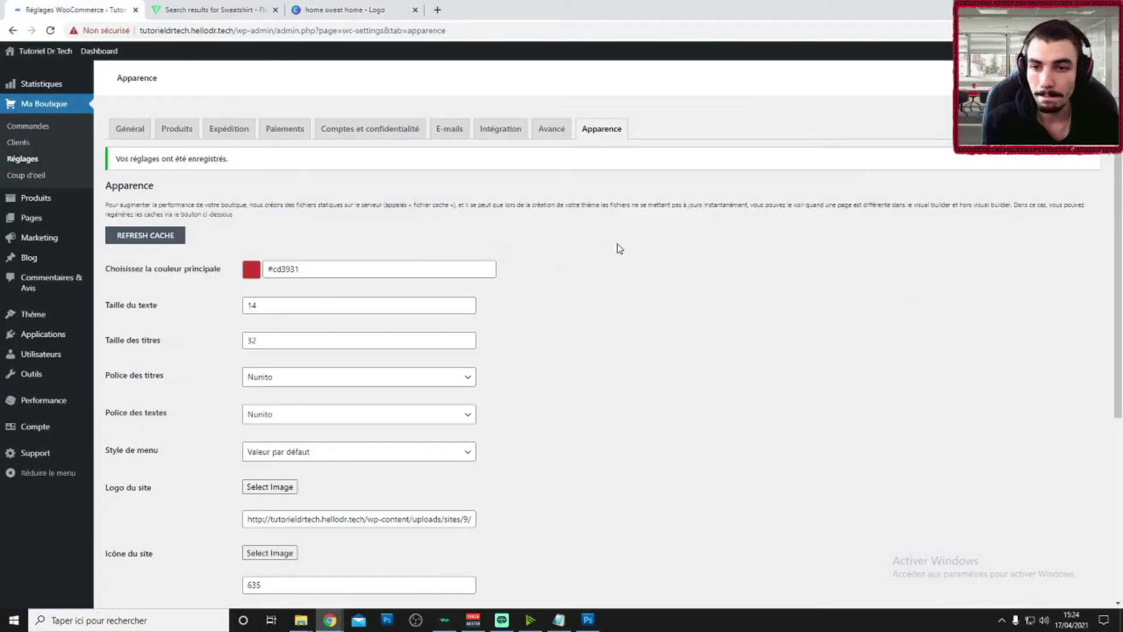
scroll(585, 269, "down", 1)
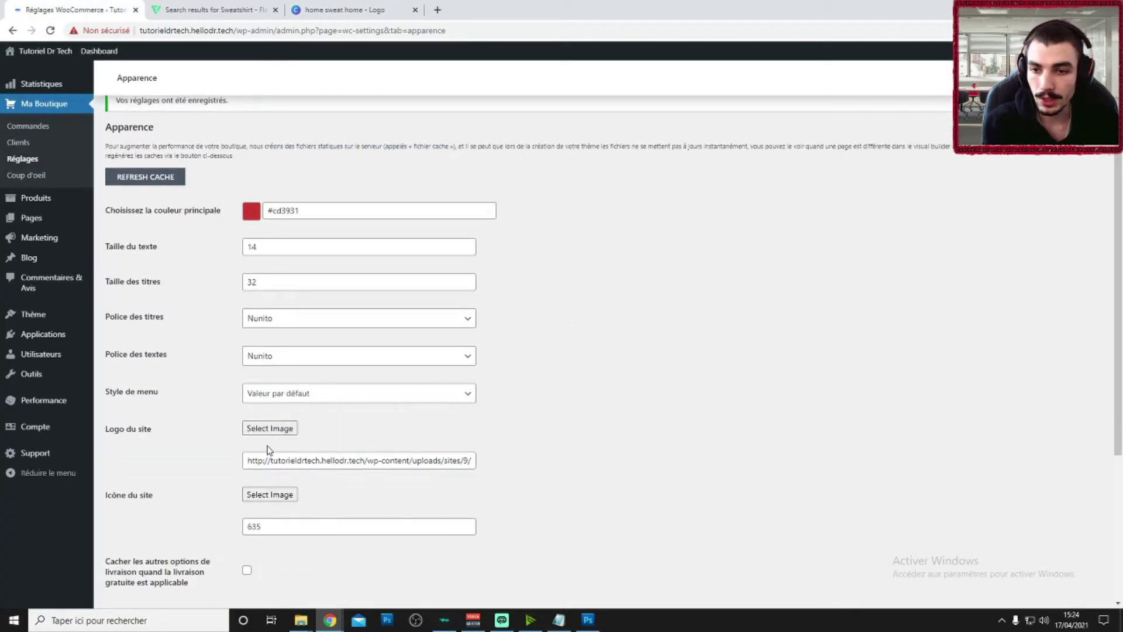
scroll(269, 450, "down", 1)
left_click(272, 376)
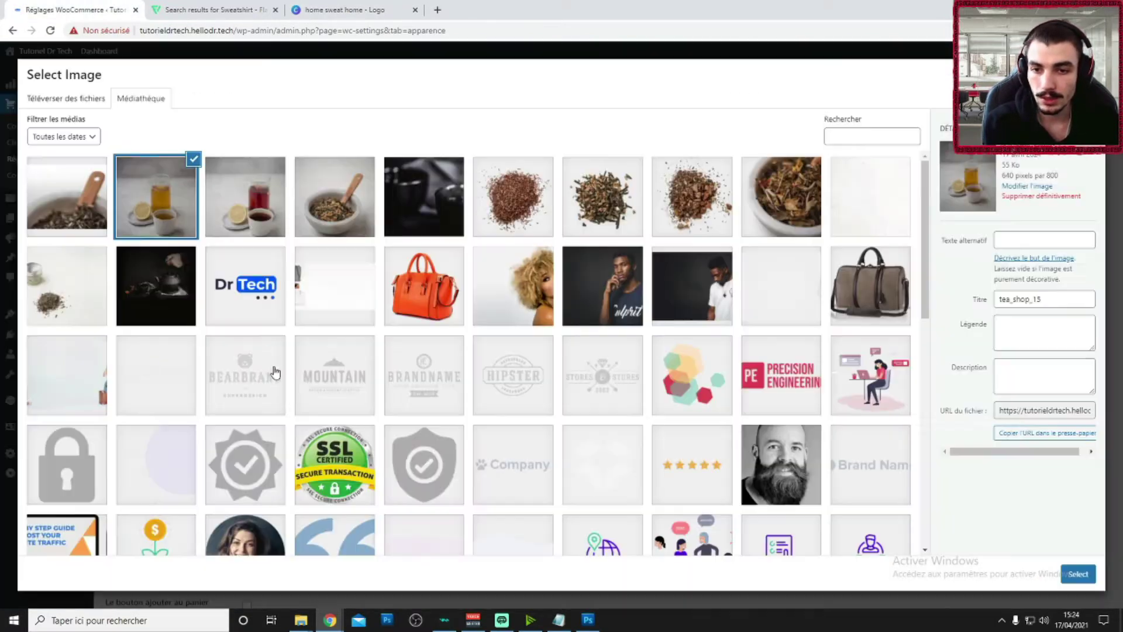
left_click(75, 103)
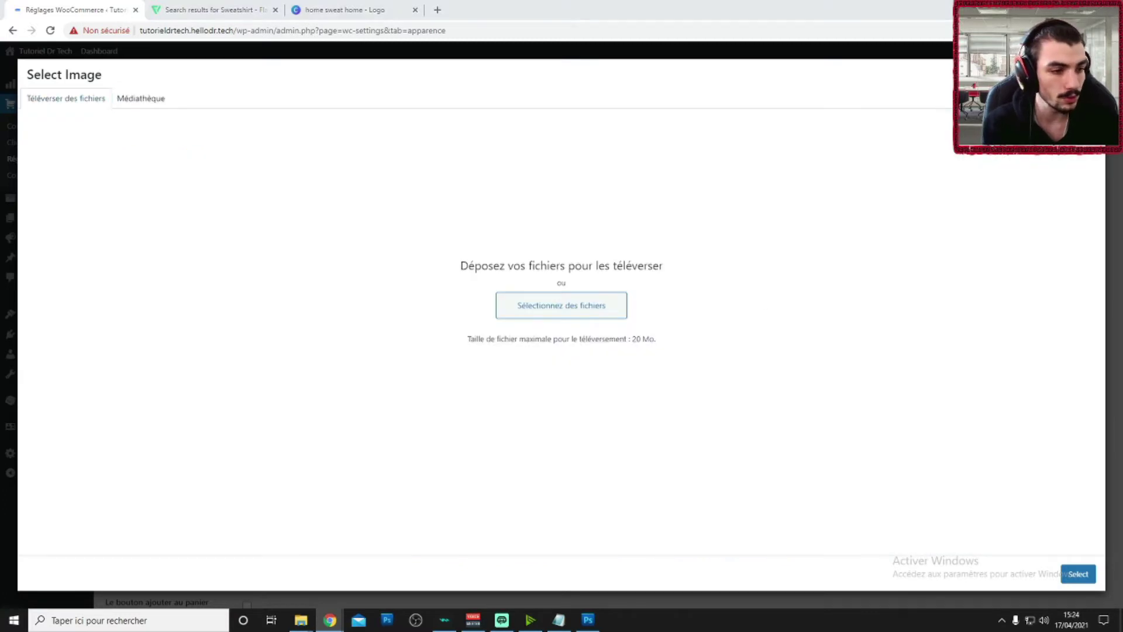
key("super+d")
key("super+d")
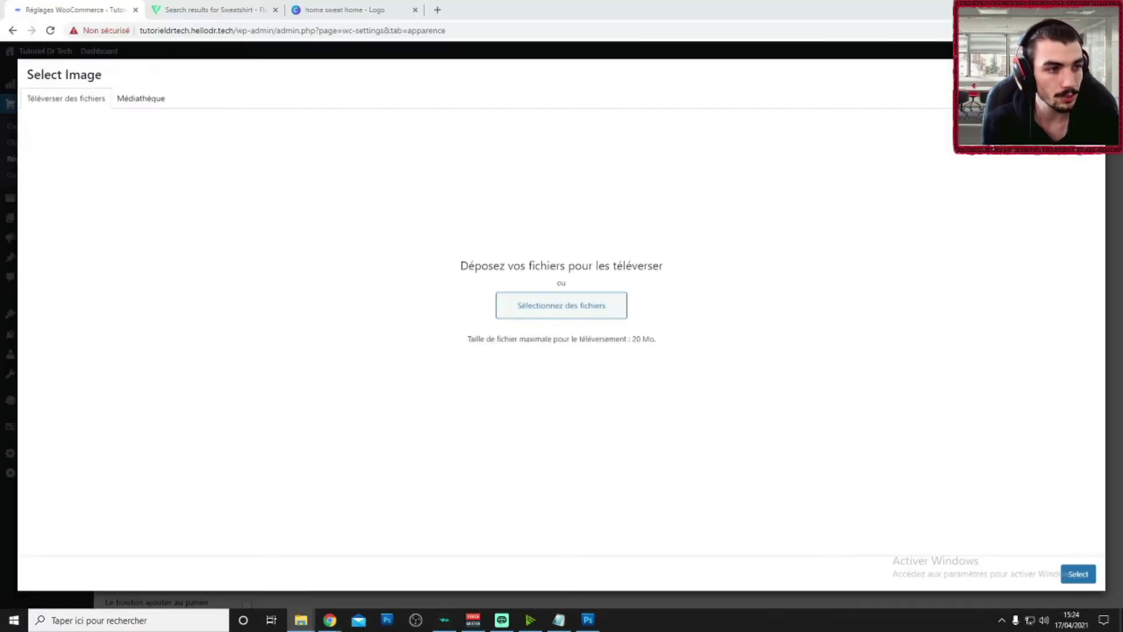
key("Escape")
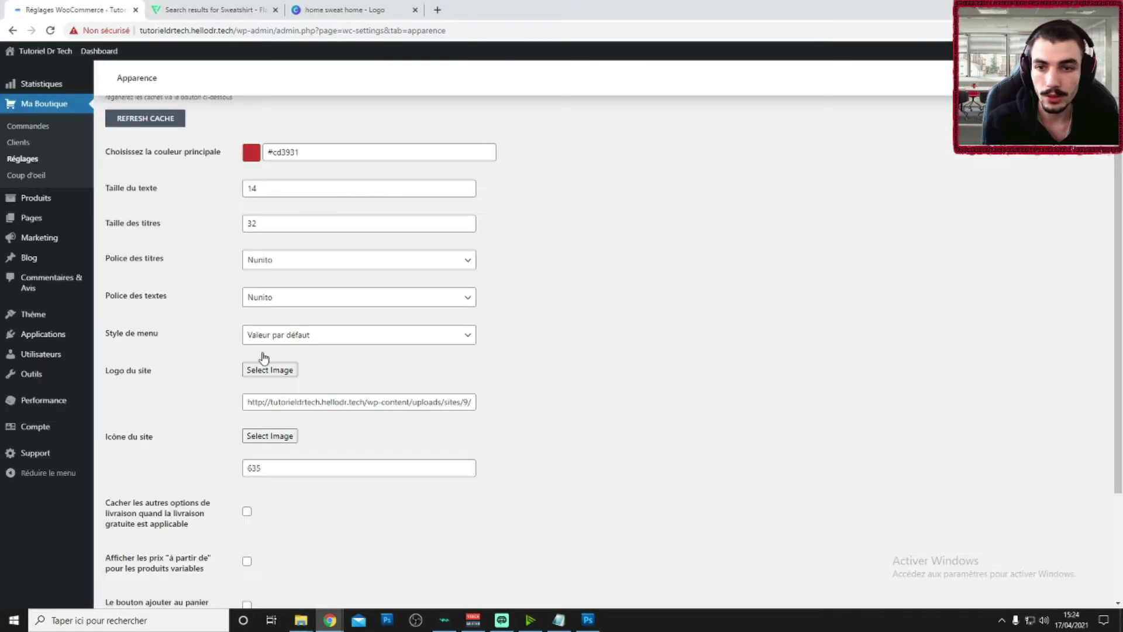
- Upload the home sweat home image from the computer and select it as the site logo
left_click(265, 371)
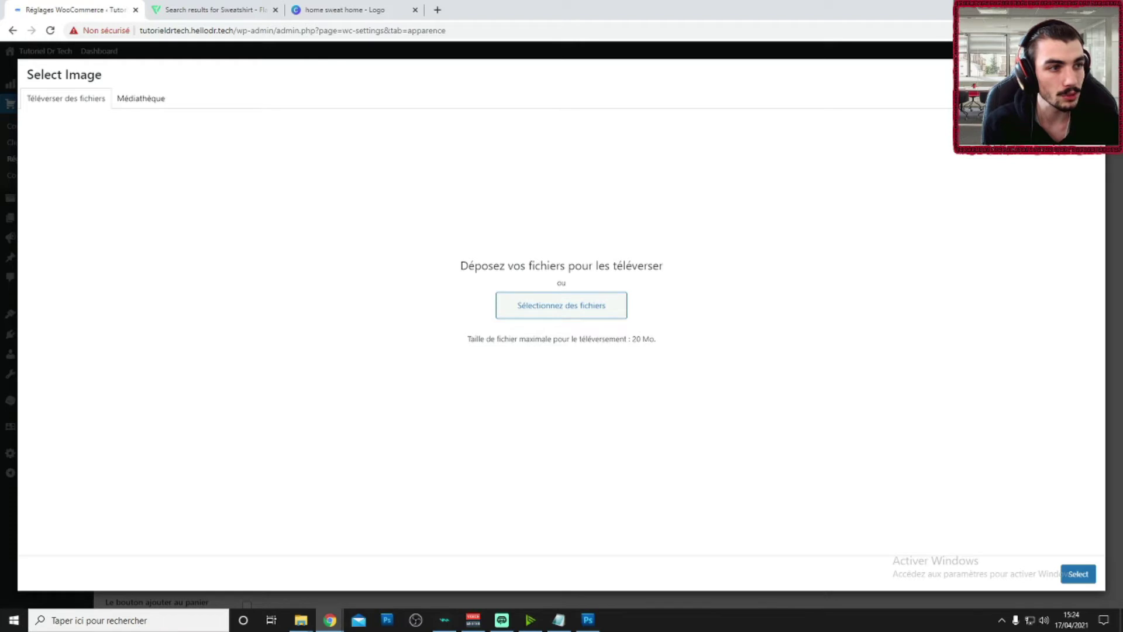
left_click_drag(1122, 280, 562, 328)
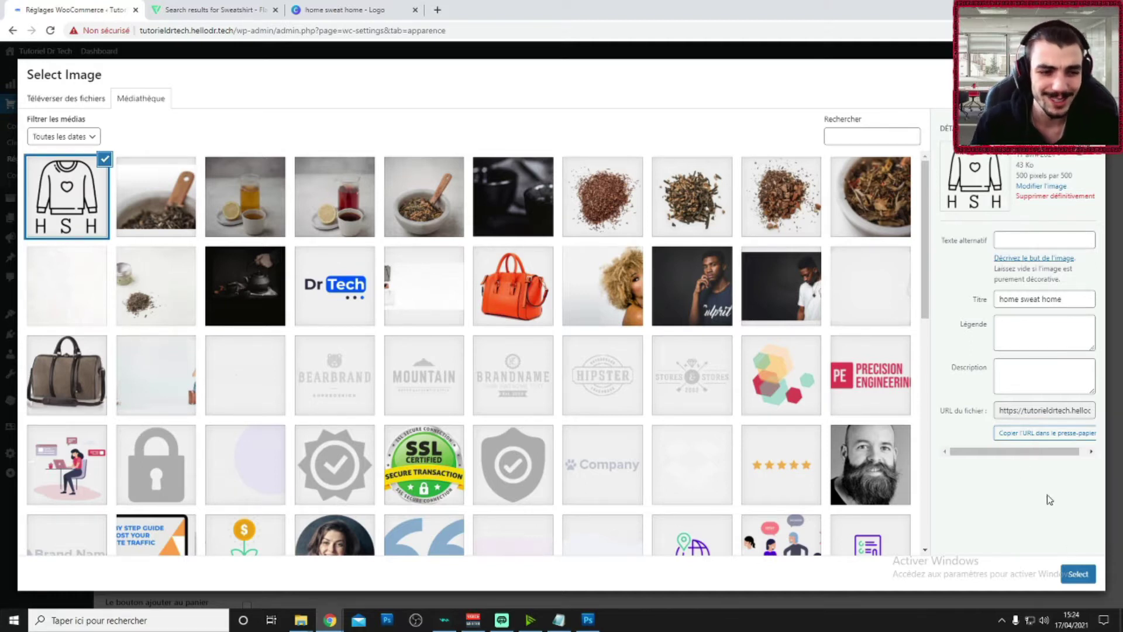
left_click(1078, 575)
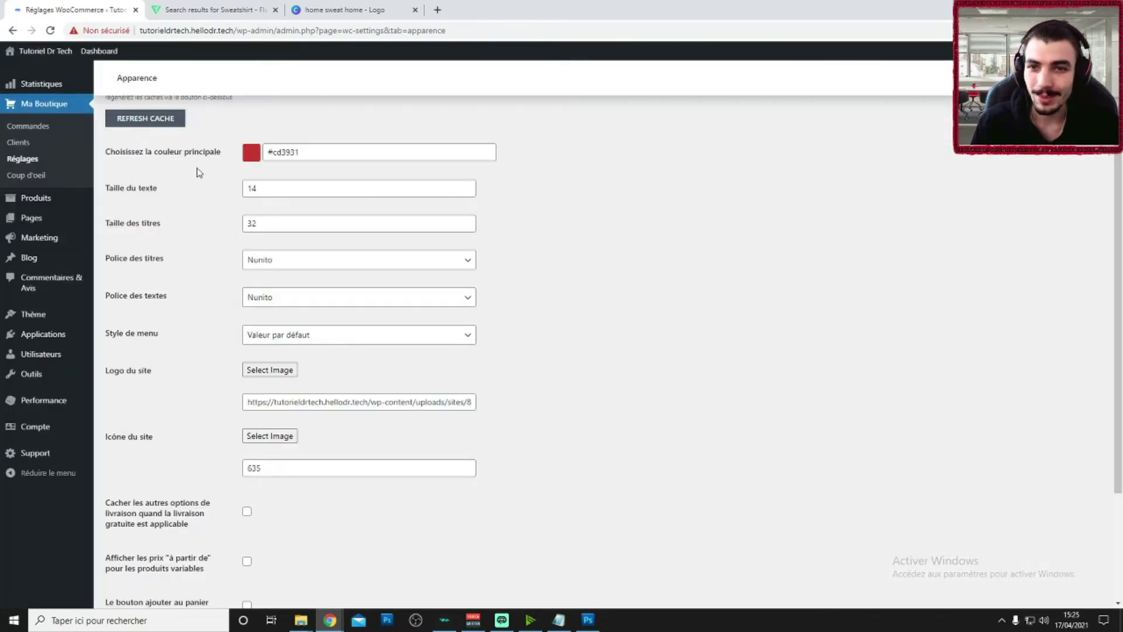
- Upload the sweatshirt image from the computer as the site icon and save the appearance settings
scroll(196, 179, "down", 3)
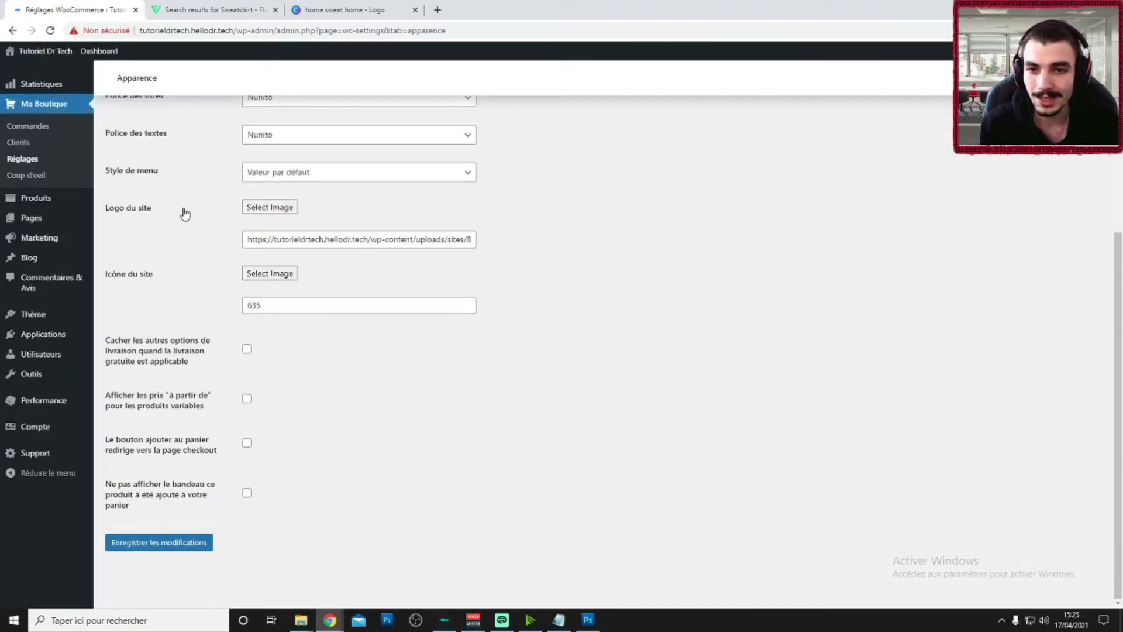
left_click(243, 274)
key("Escape")
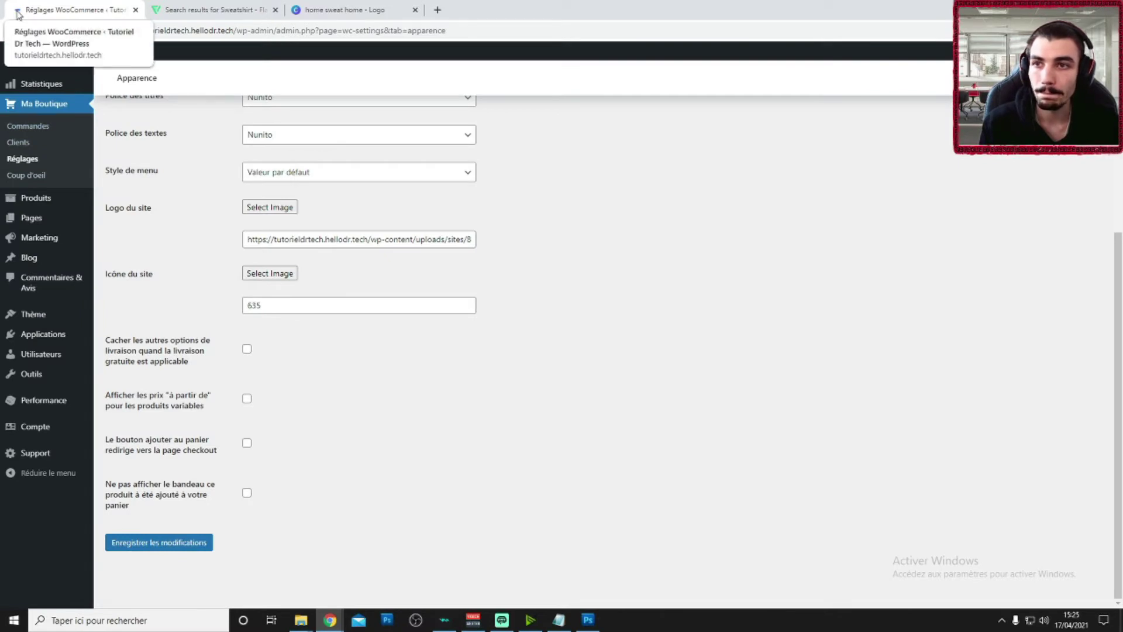
left_click(269, 273)
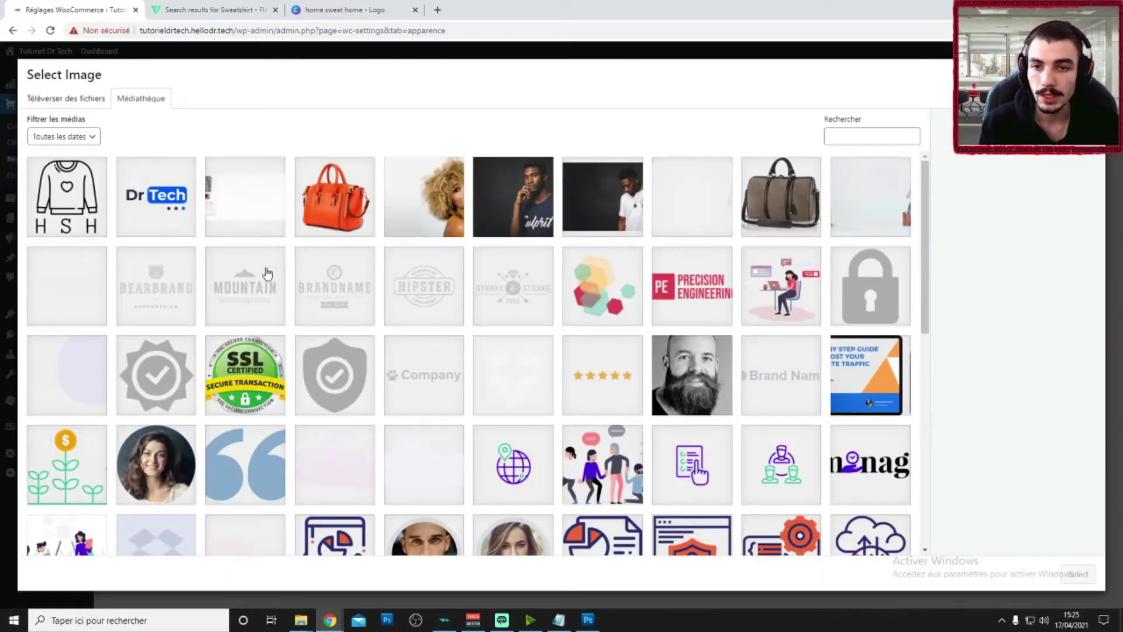
left_click(88, 97)
left_click(301, 620)
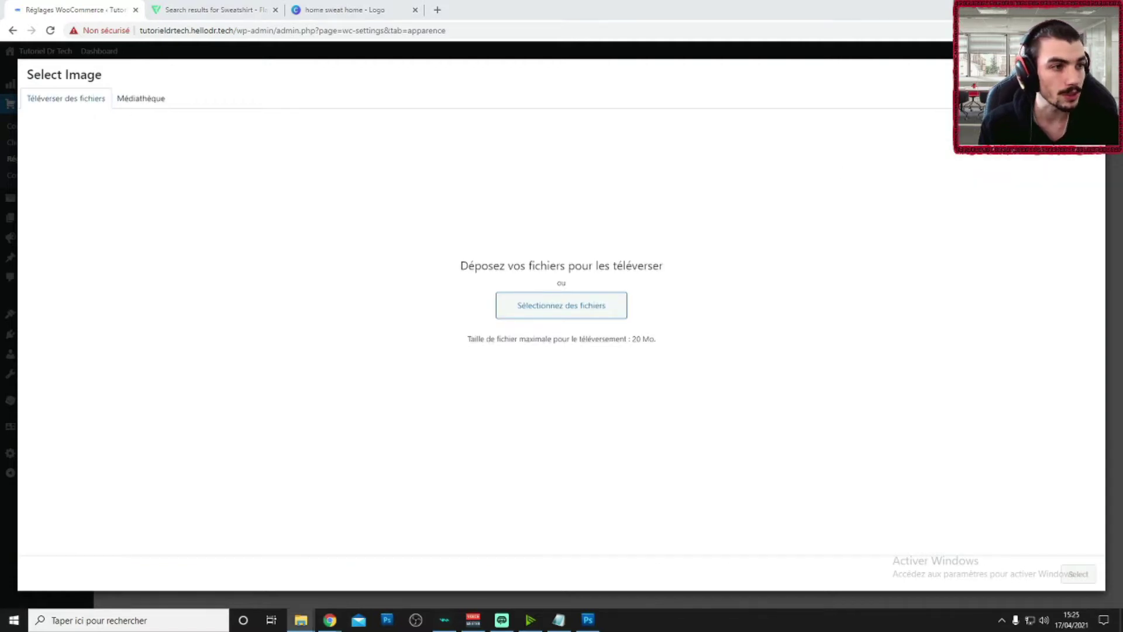
left_click_drag(1086, 231, 635, 291)
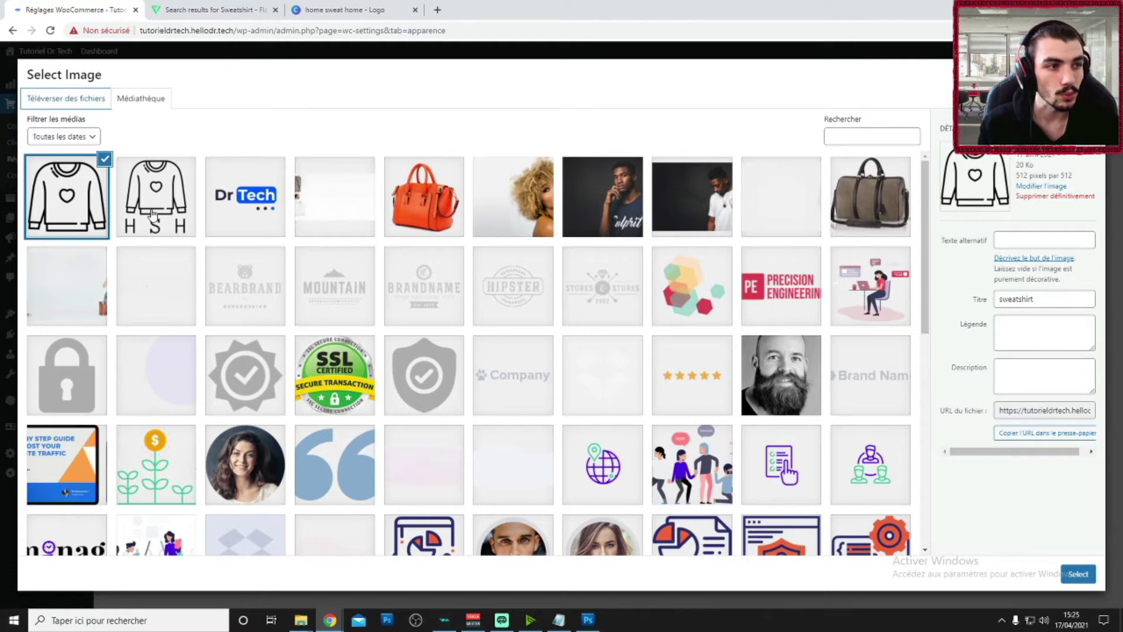
left_click(1076, 574)
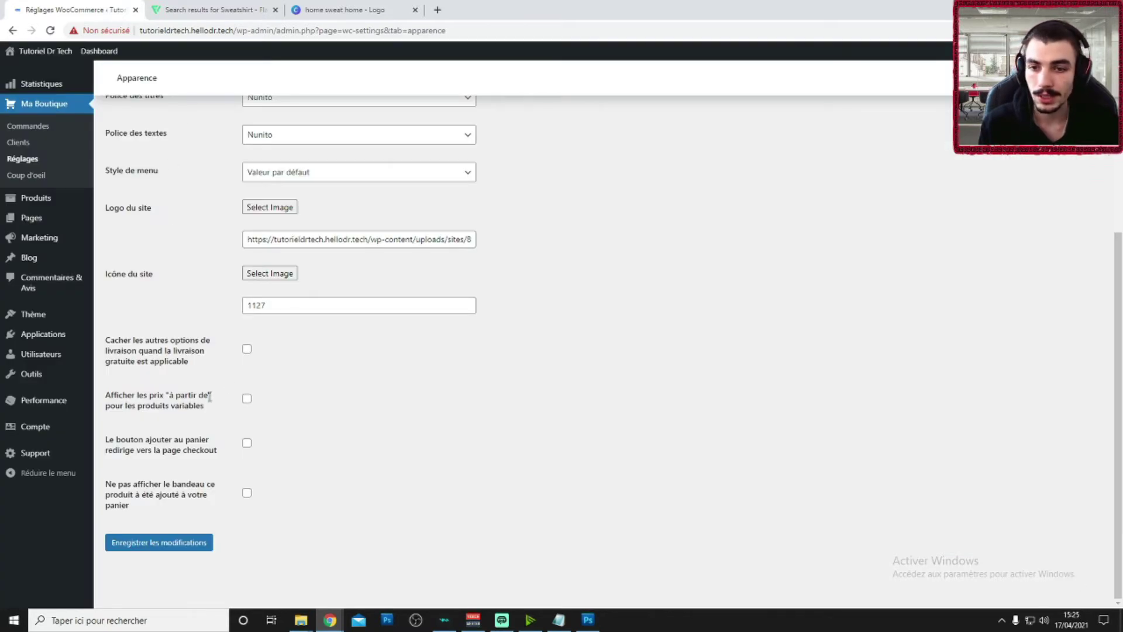
left_click(159, 543)
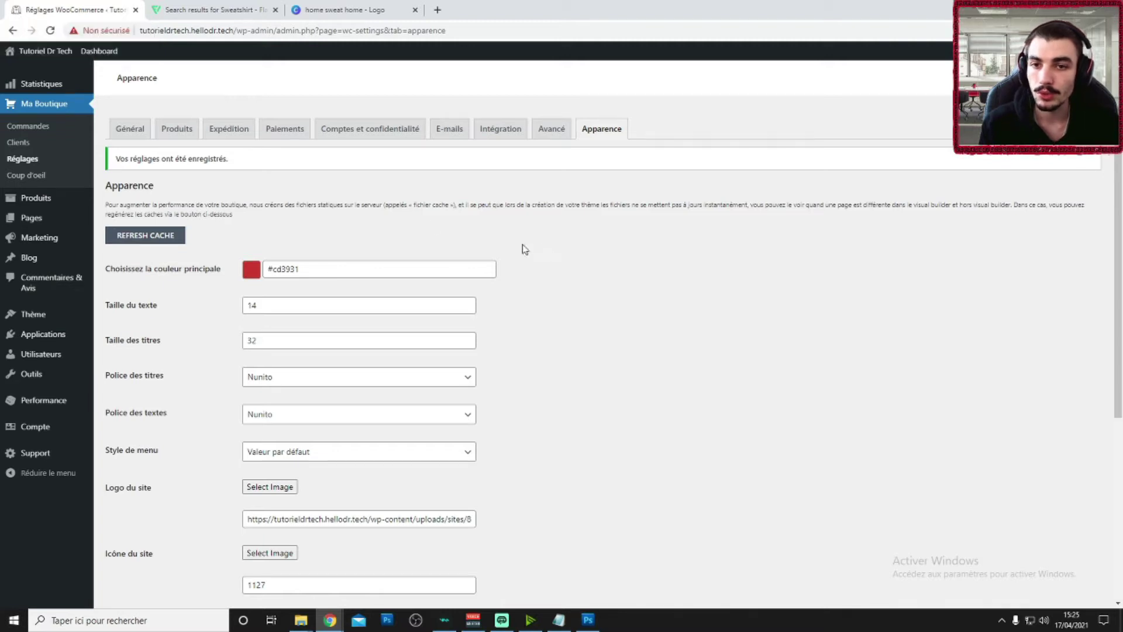
- Close the Flaticon and Canva pages and look over the saved appearance settings
left_click(275, 10)
left_click(275, 10)
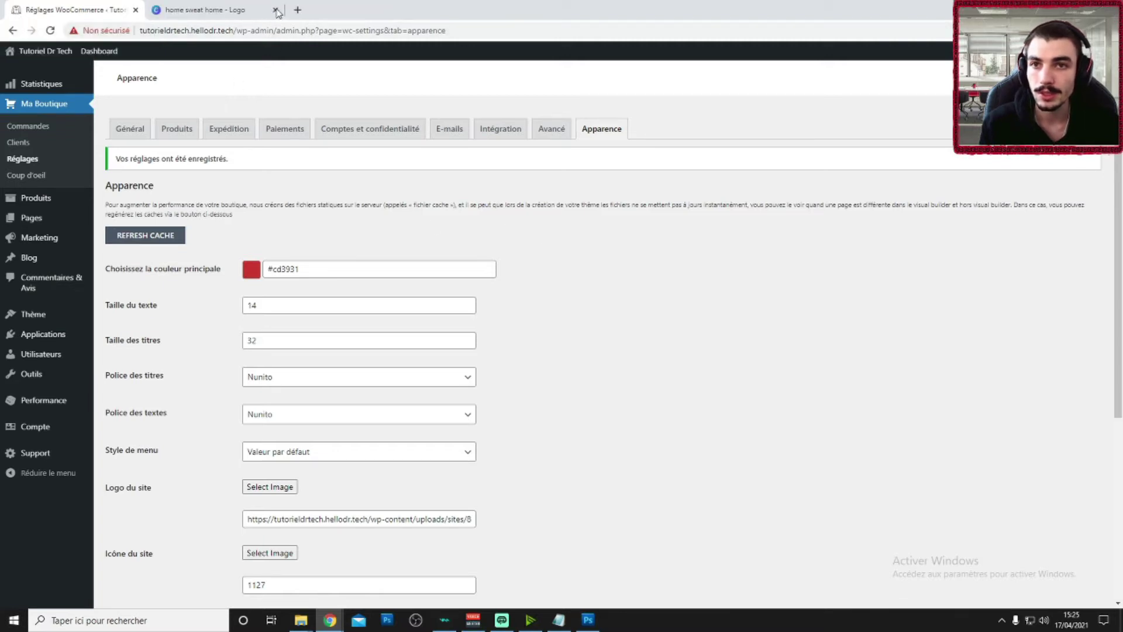
scroll(632, 298, "down", 5)
scroll(594, 347, "up", 5)
scroll(250, 246, "down", 3)
scroll(235, 221, "up", 3)
- Open the shop's public home page and examine its logo, accent colour and all sections down to the footer
left_click(48, 52)
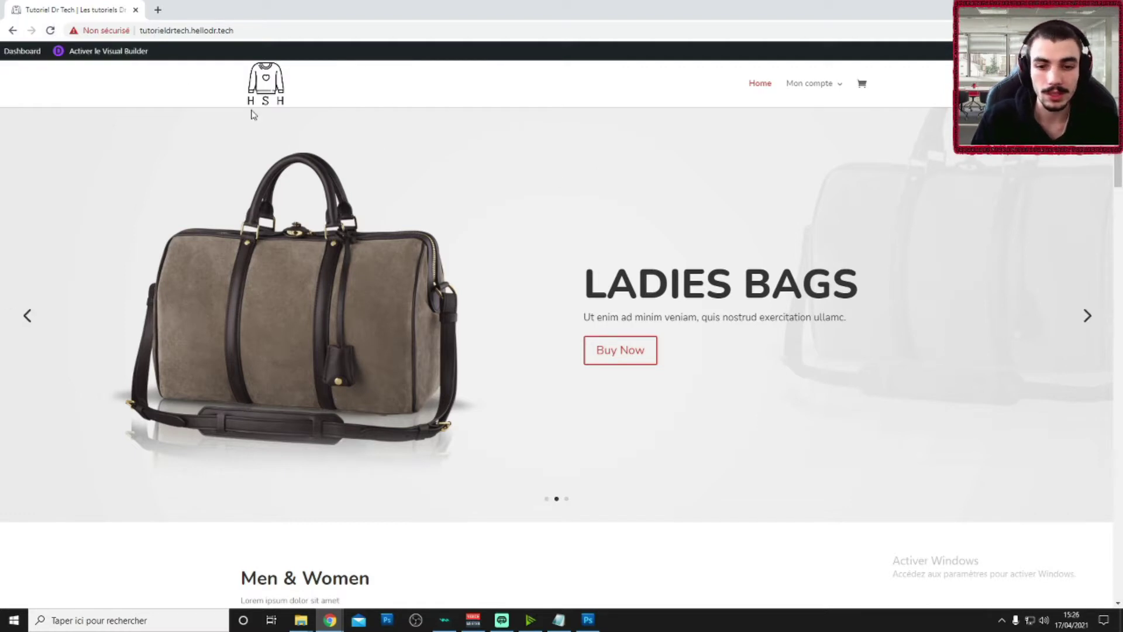
scroll(316, 164, "down", 20)
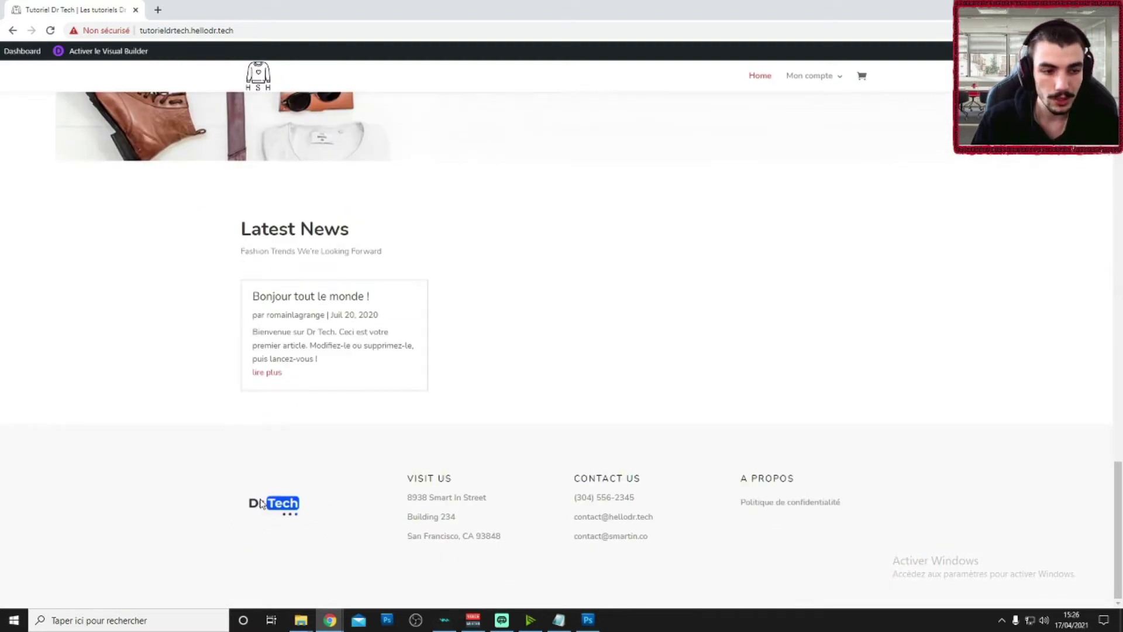
scroll(261, 483, "up", 20)
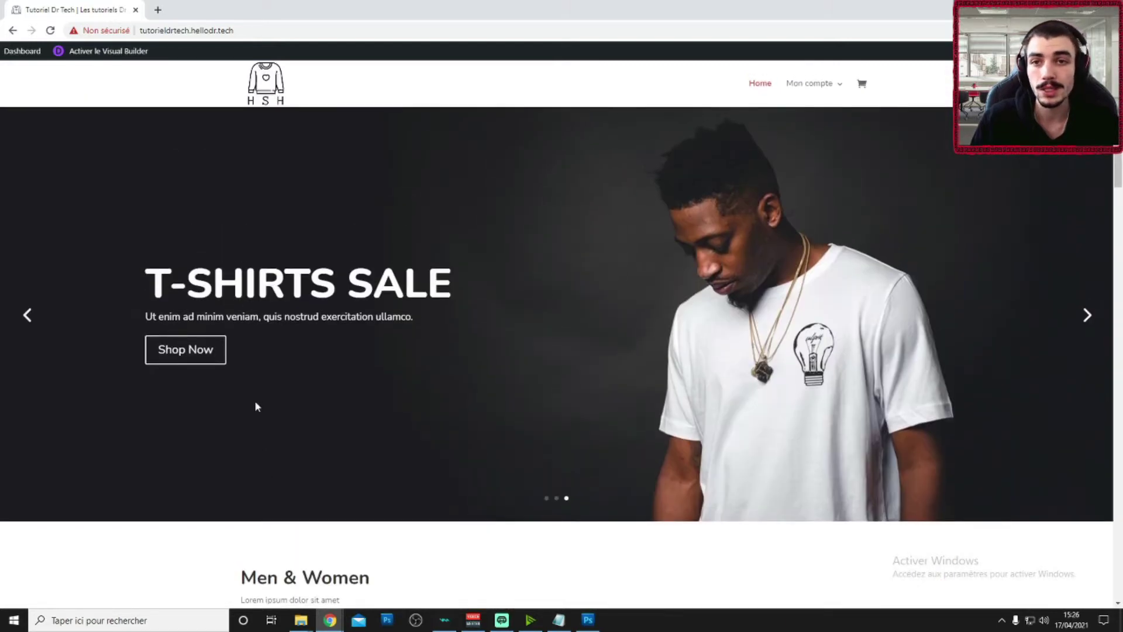
scroll(256, 399, "down", 10)
scroll(264, 396, "up", 10)
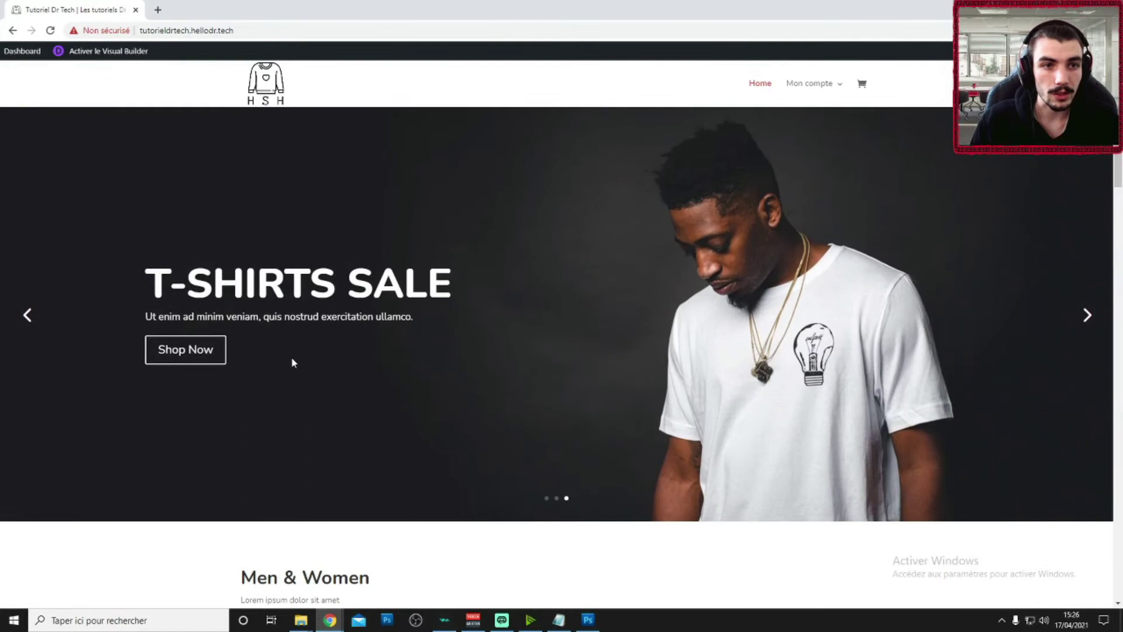
scroll(270, 161, "down", 8)
scroll(453, 219, "up", 8)
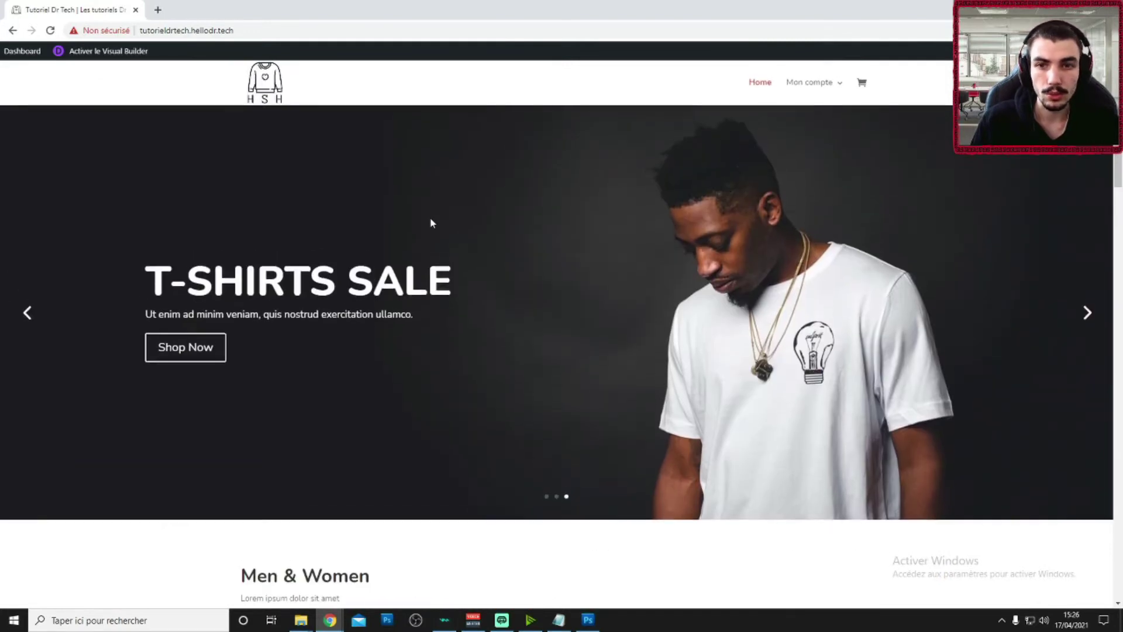
scroll(489, 322, "down", 6)
scroll(493, 323, "up", 6)
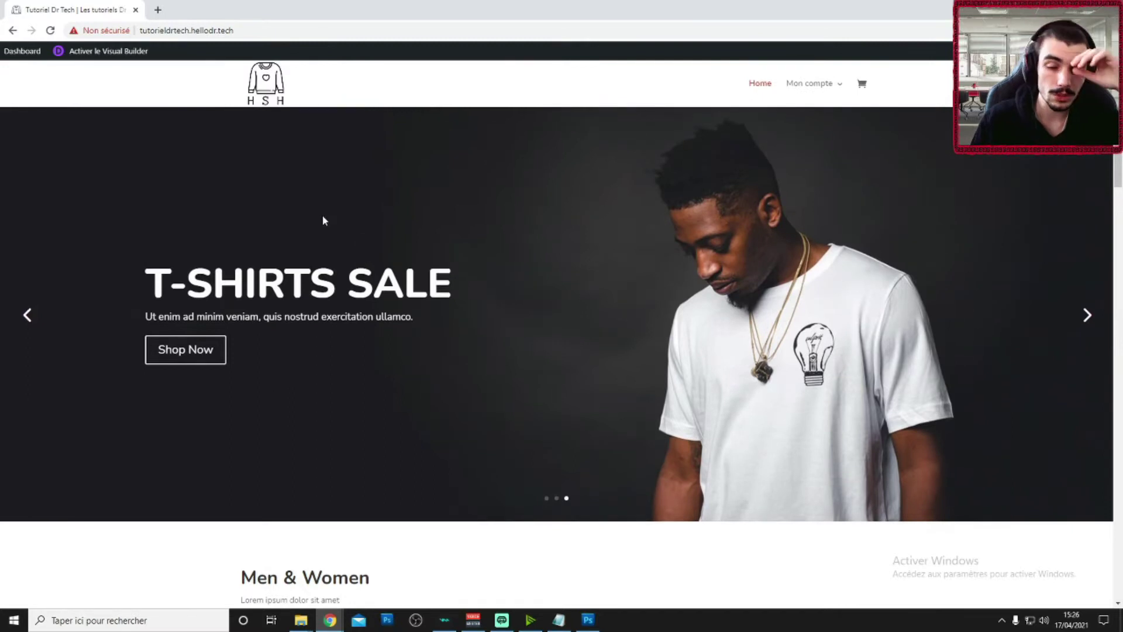
scroll(376, 240, "down", 15)
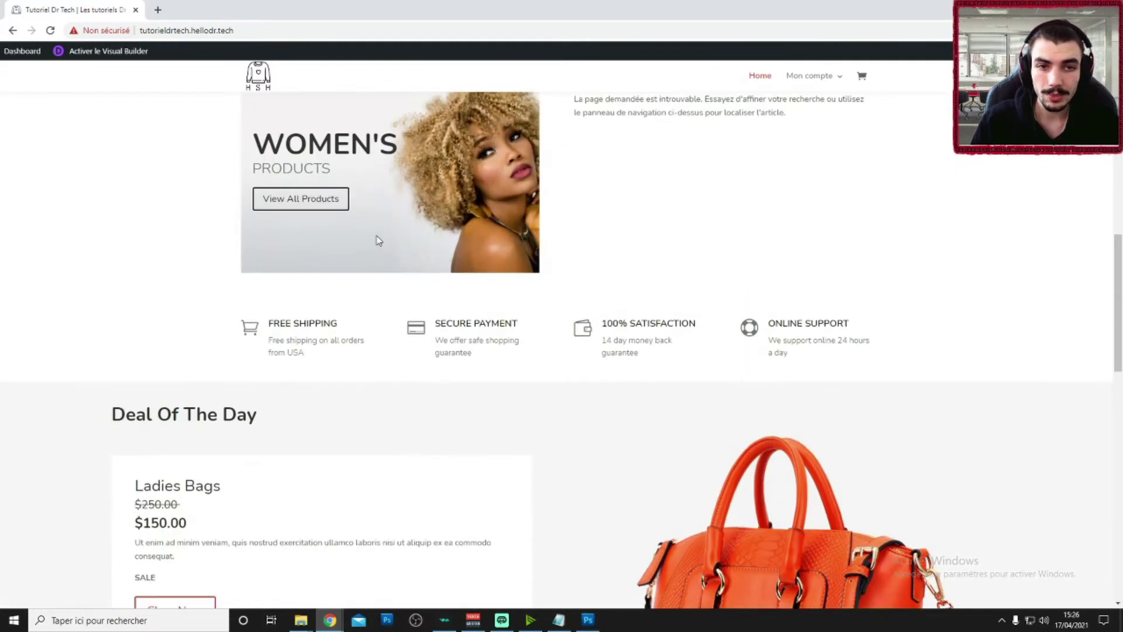
scroll(378, 242, "up", 5)
scroll(410, 269, "down", 15)
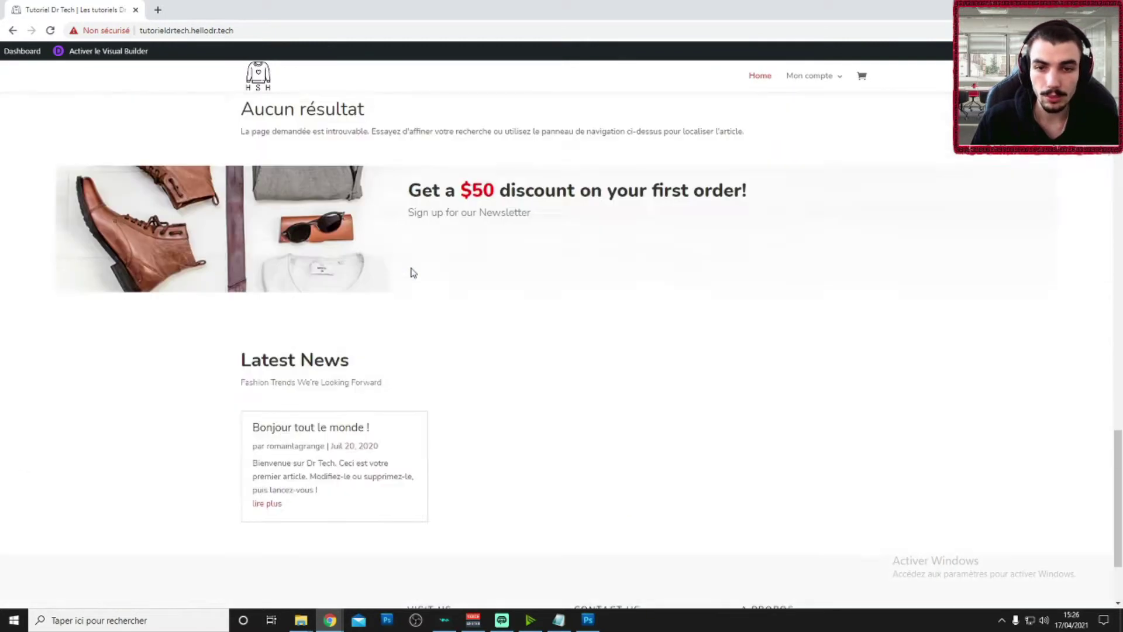
scroll(541, 316, "up", 20)
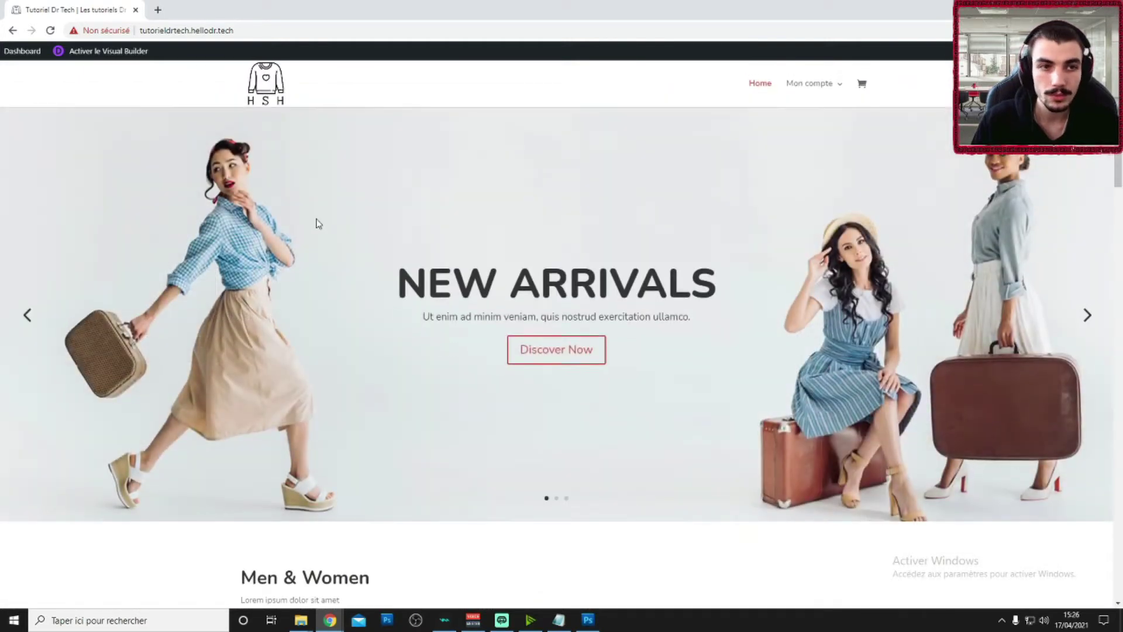
- Activate the Visual Builder on the home page and open the library of predefined page layouts
left_click(96, 54)
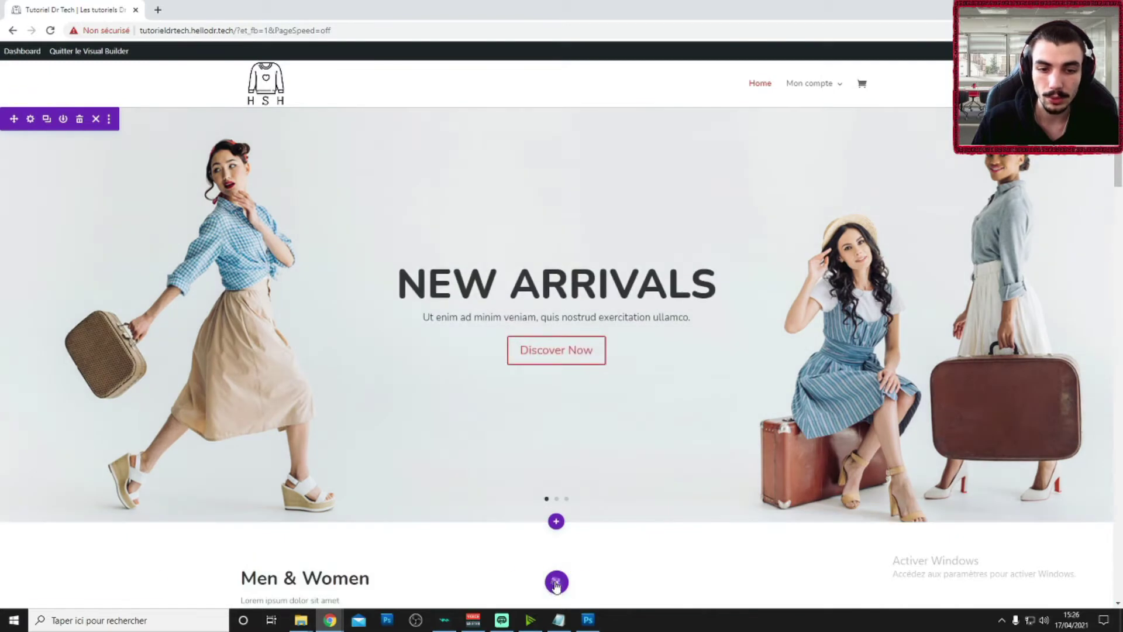
left_click(556, 583)
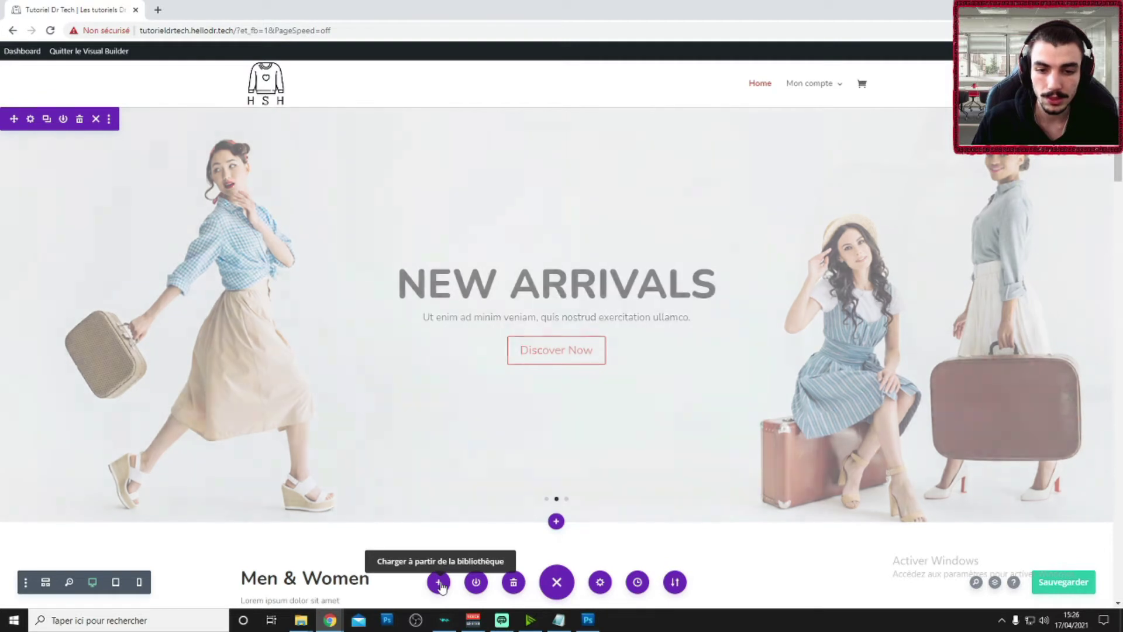
left_click(439, 583)
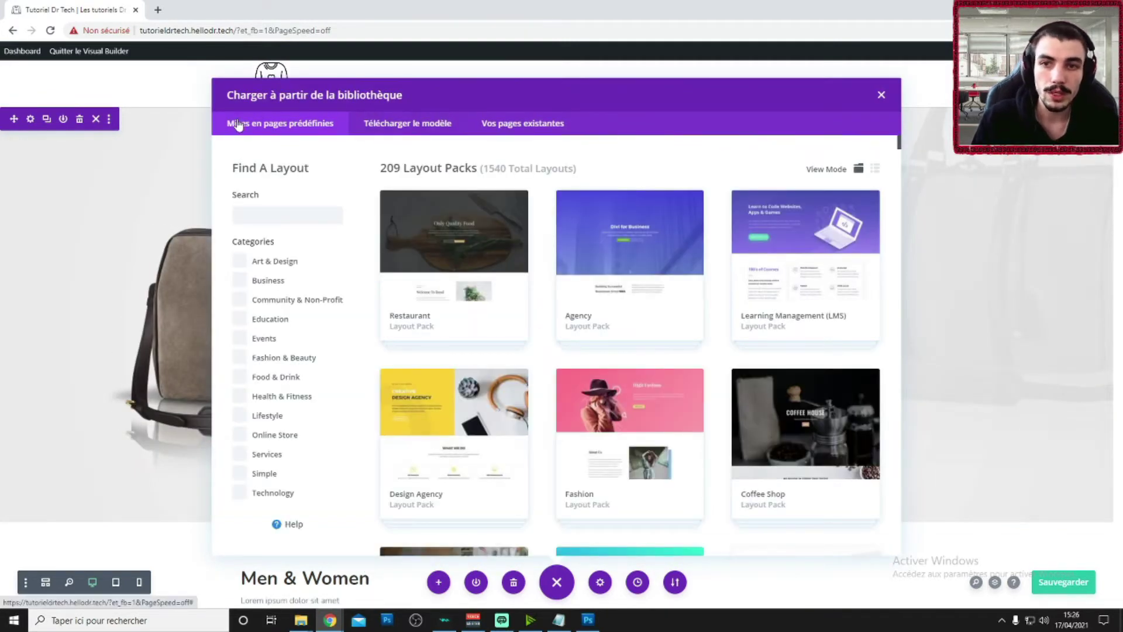
- Browse the full library of predefined layout packs to compare the available page designs
scroll(546, 268, "down", 5)
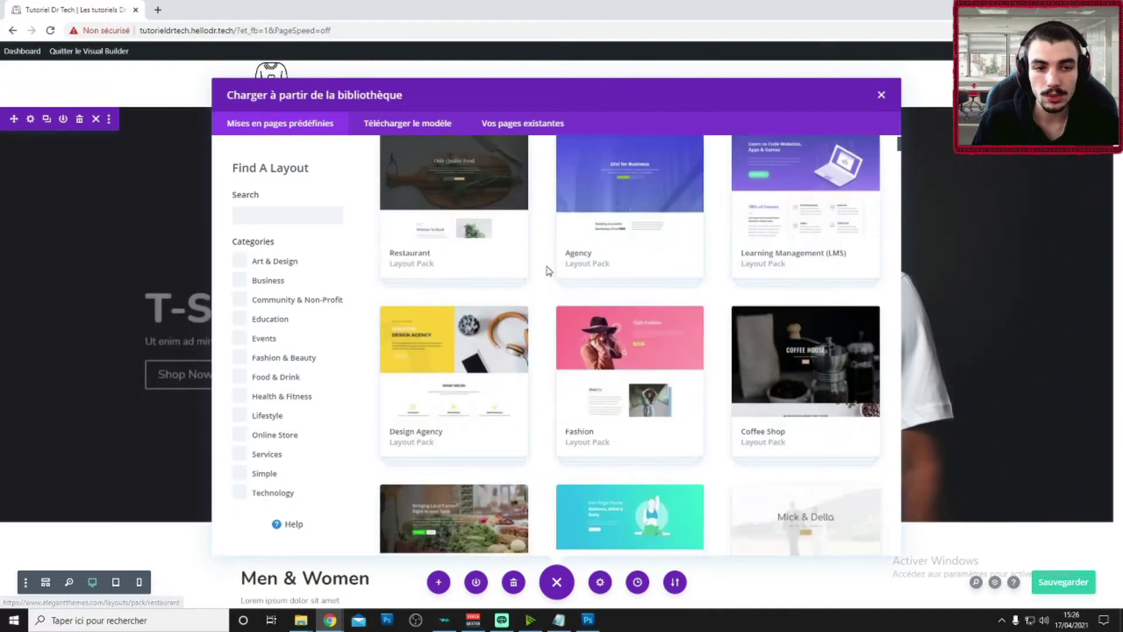
scroll(548, 269, "down", 15)
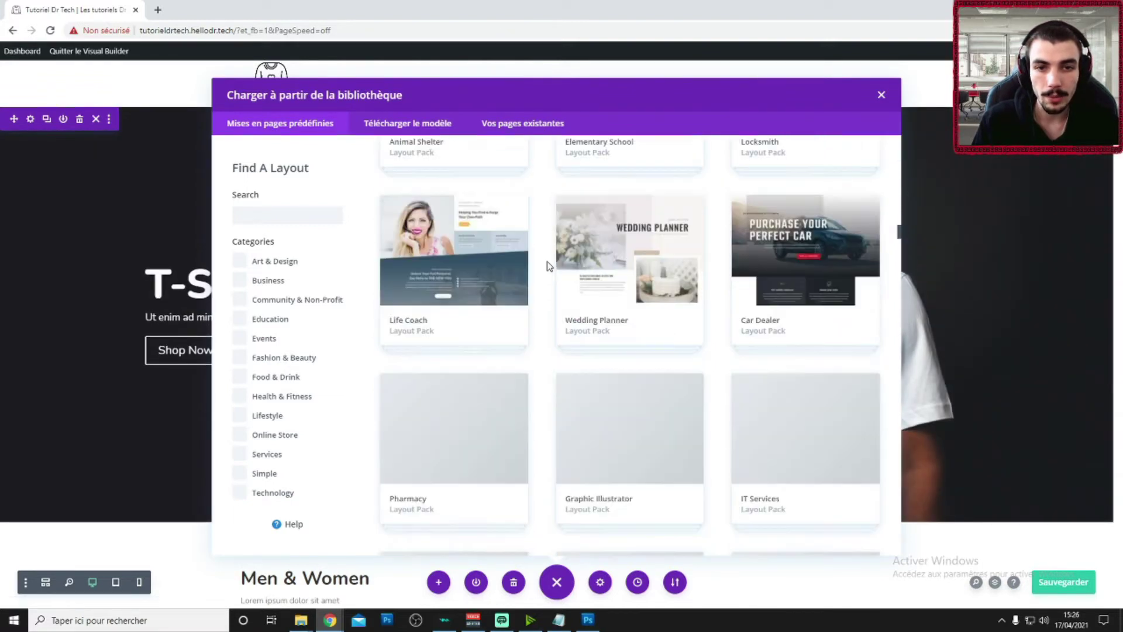
scroll(548, 267, "down", 15)
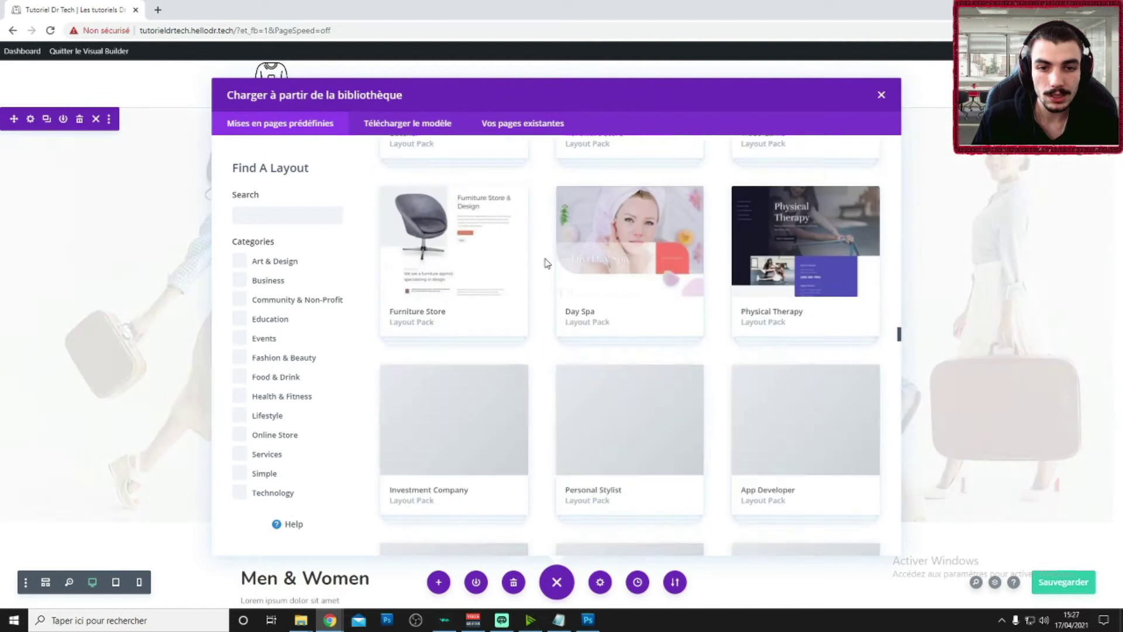
scroll(546, 265, "down", 3)
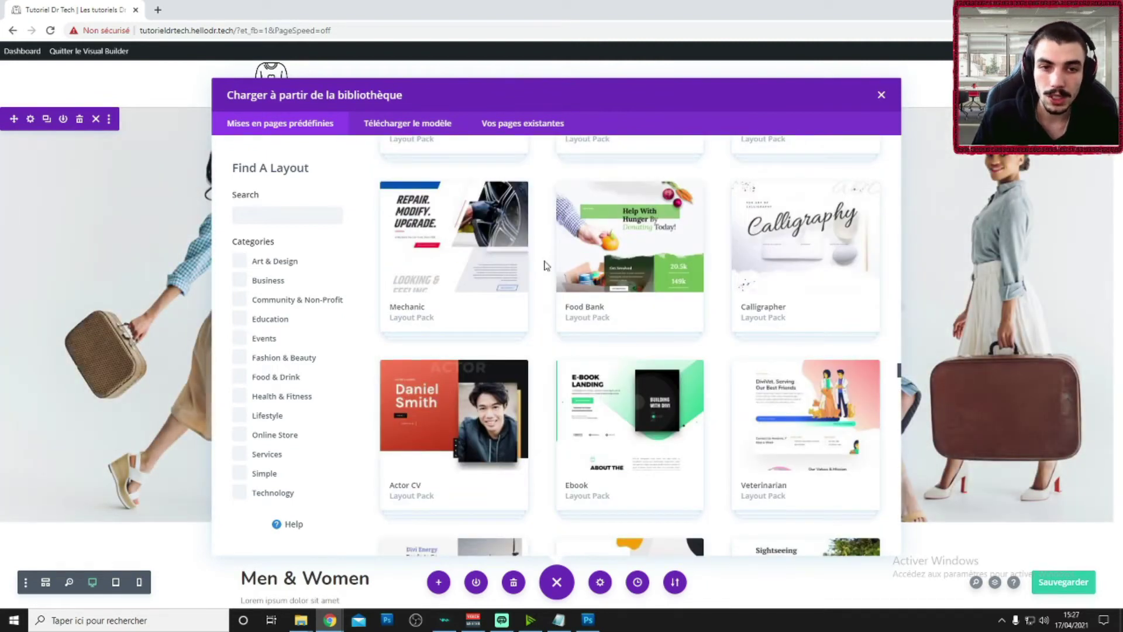
scroll(546, 265, "up", 15)
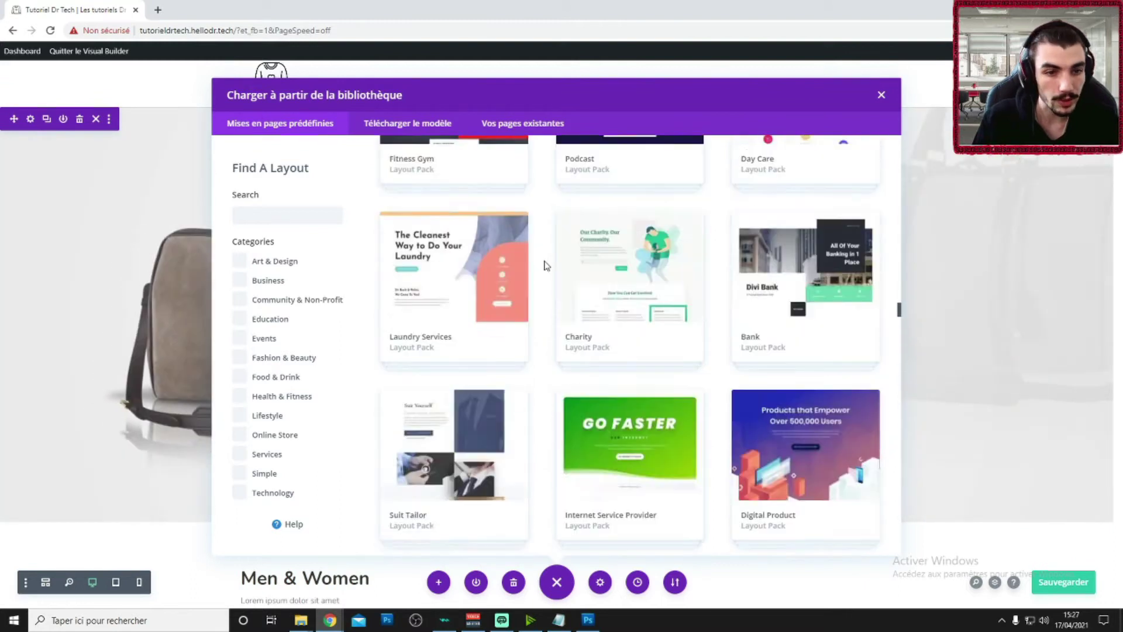
scroll(546, 264, "up", 8)
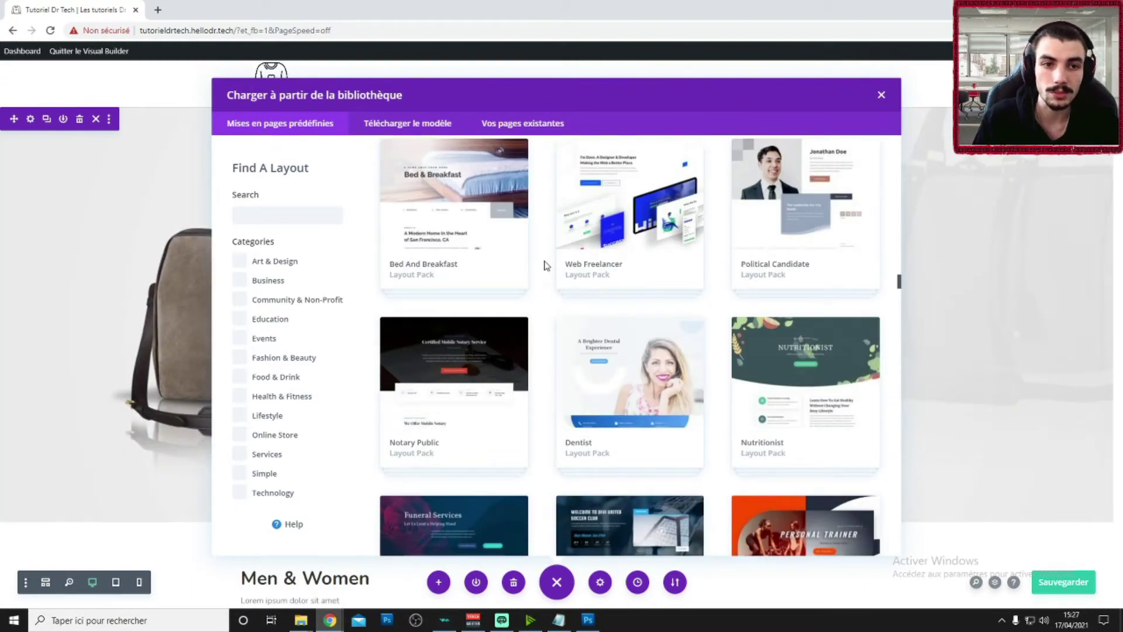
scroll(546, 265, "down", 10)
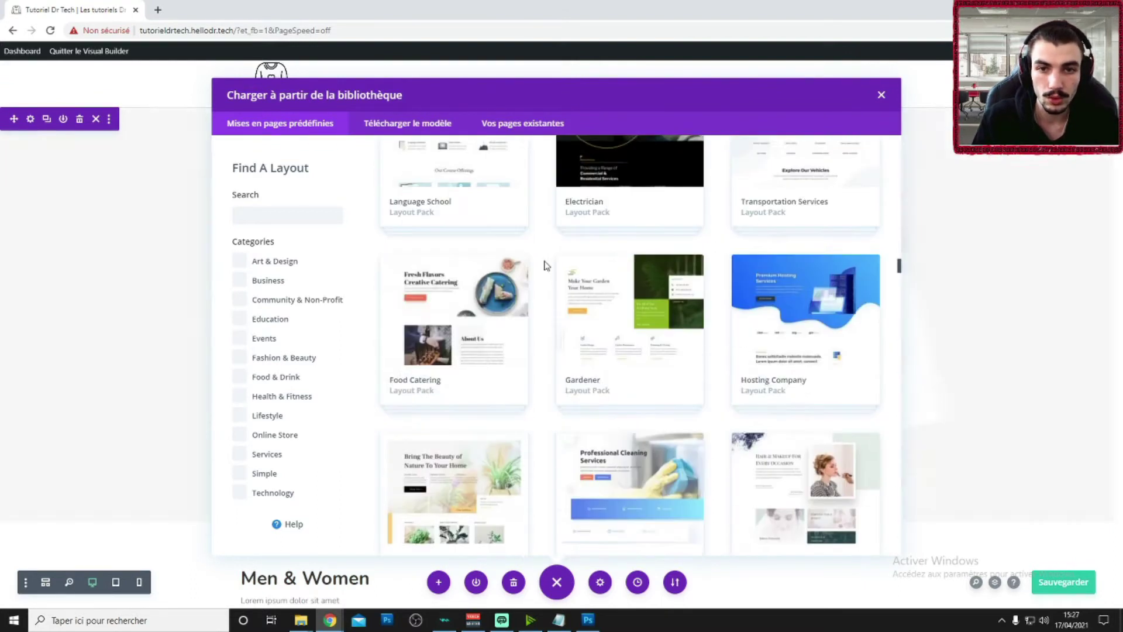
scroll(543, 265, "up", 8)
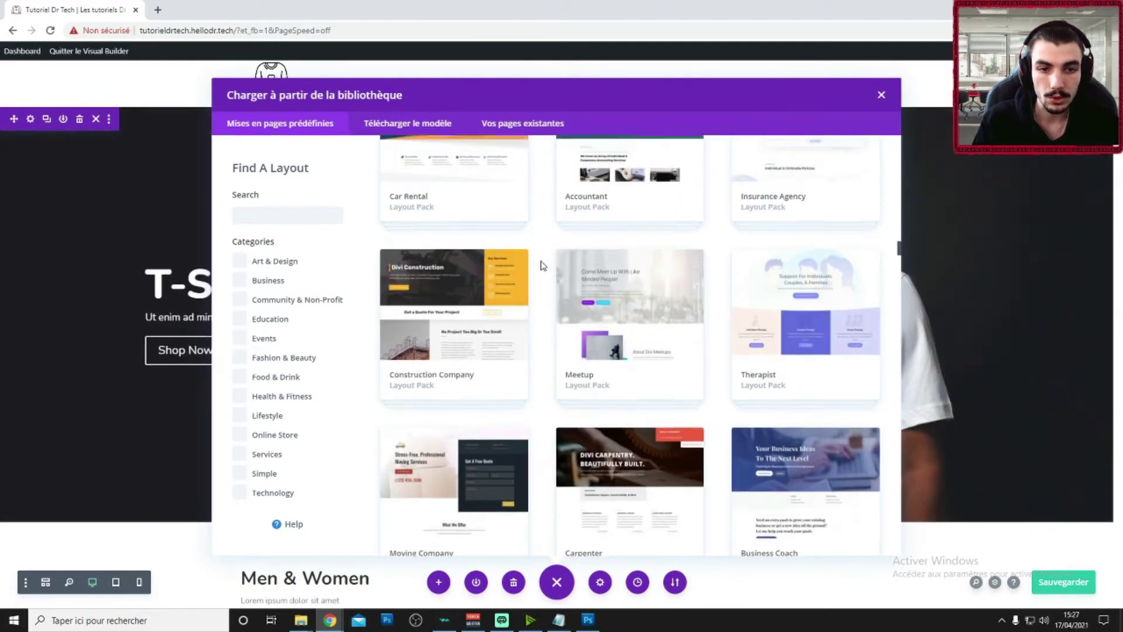
scroll(540, 265, "up", 10)
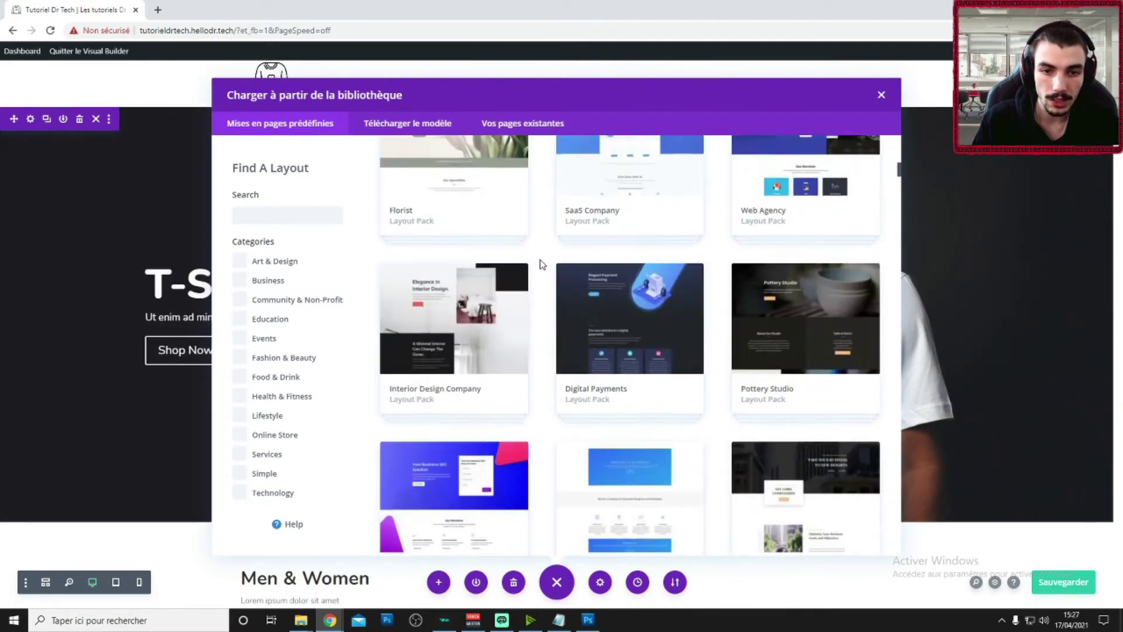
scroll(541, 263, "down", 5)
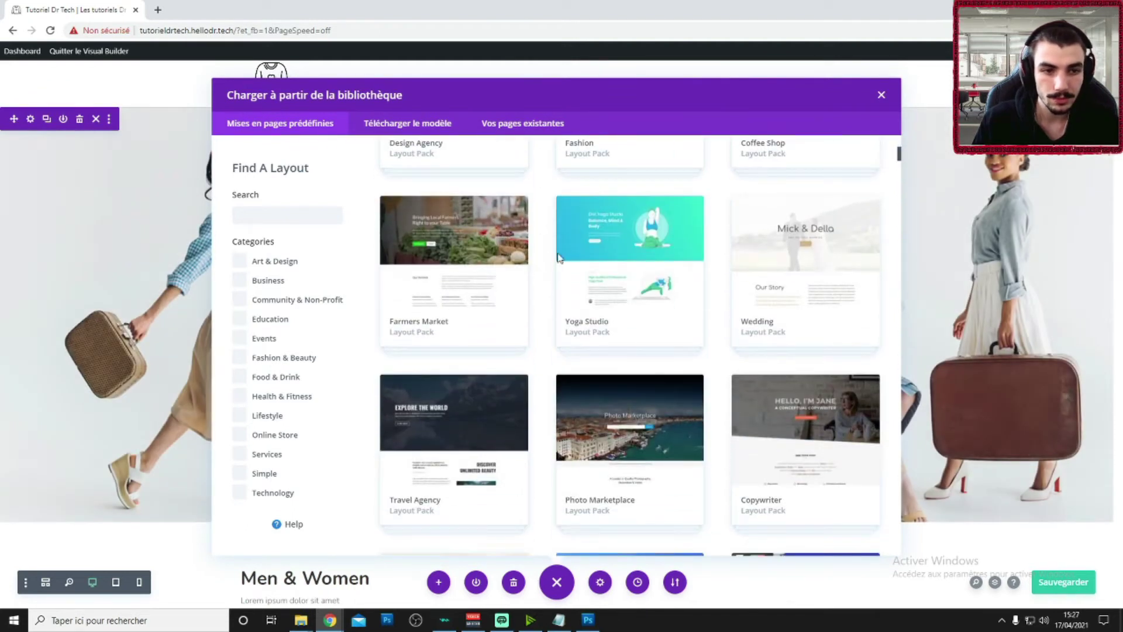
scroll(544, 243, "down", 4)
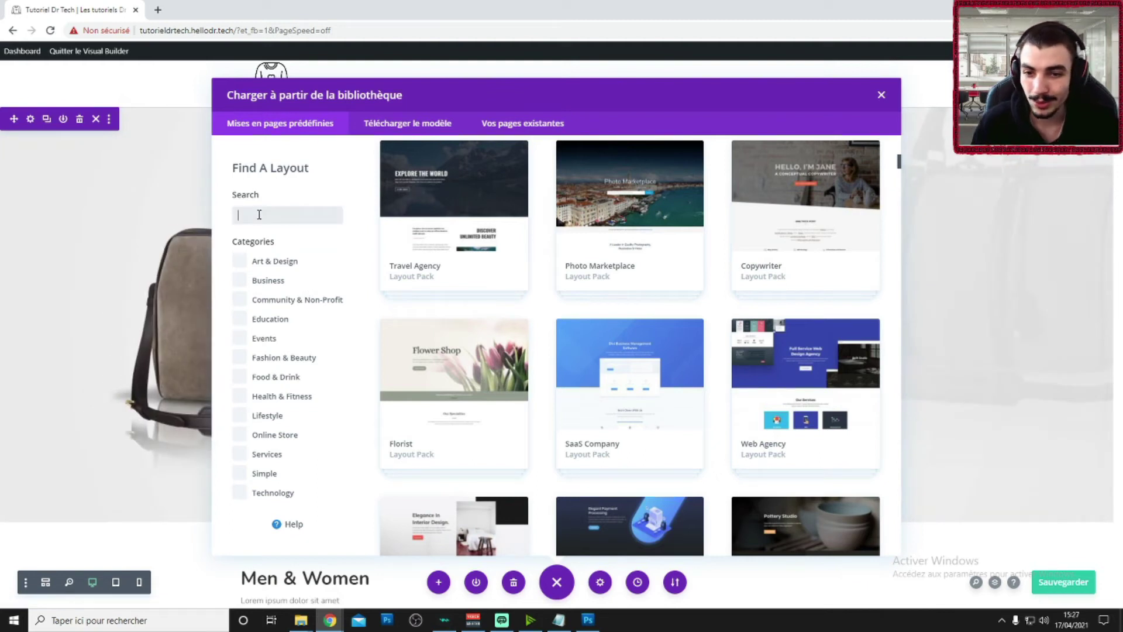
- Filter the layout library to the Fashion & Beauty category, review its packs and open the Barber Shop pack
left_click(263, 359)
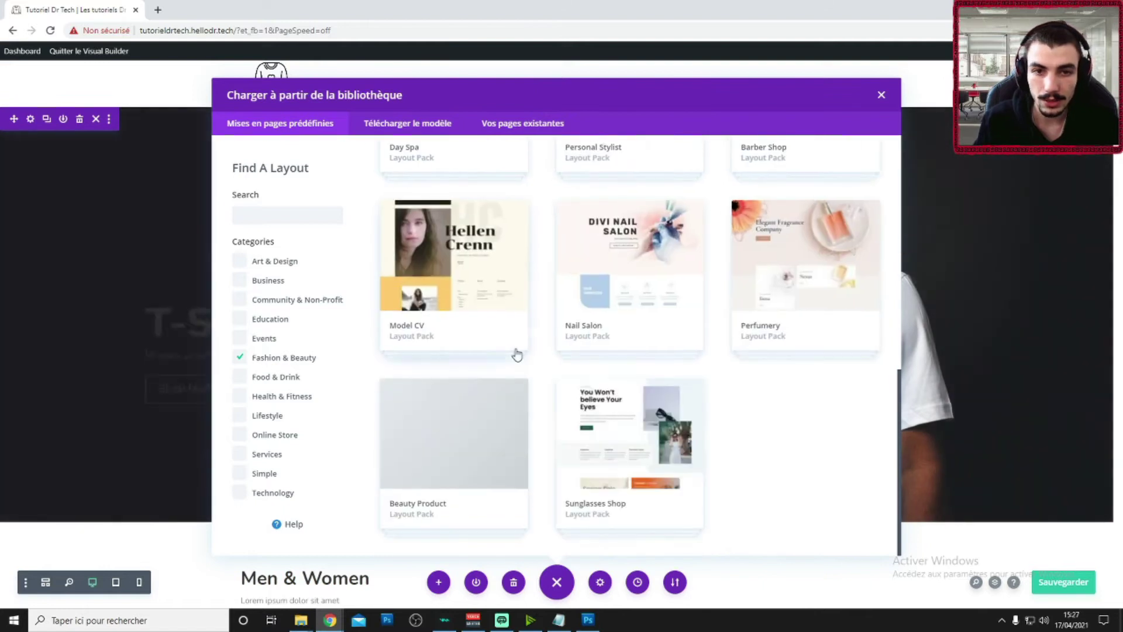
scroll(538, 328, "up", 15)
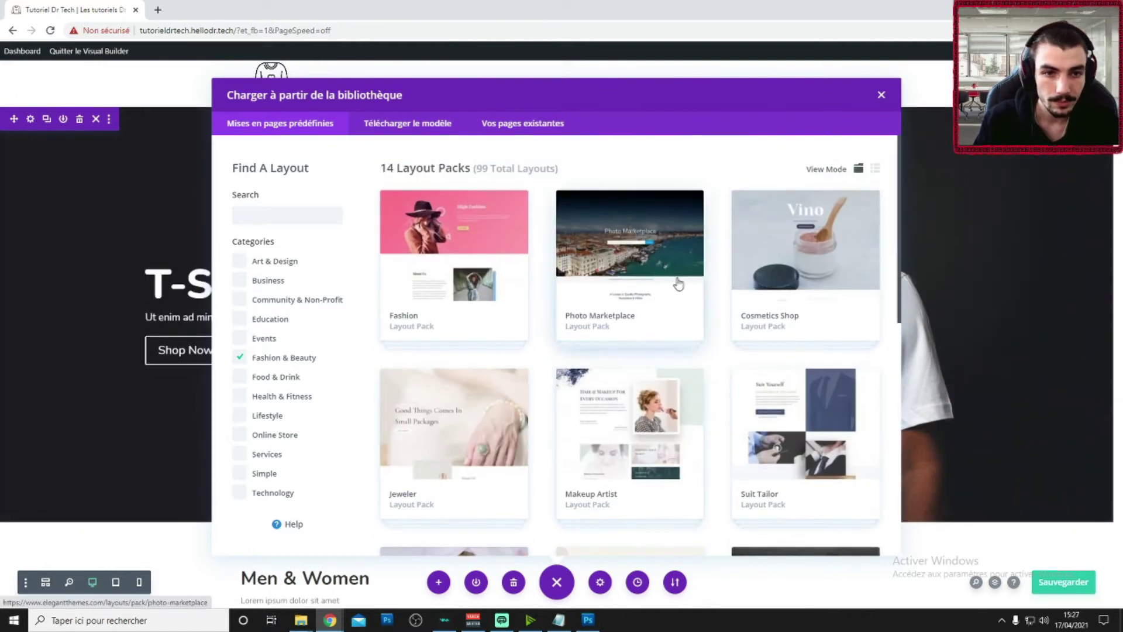
scroll(607, 266, "down", 2)
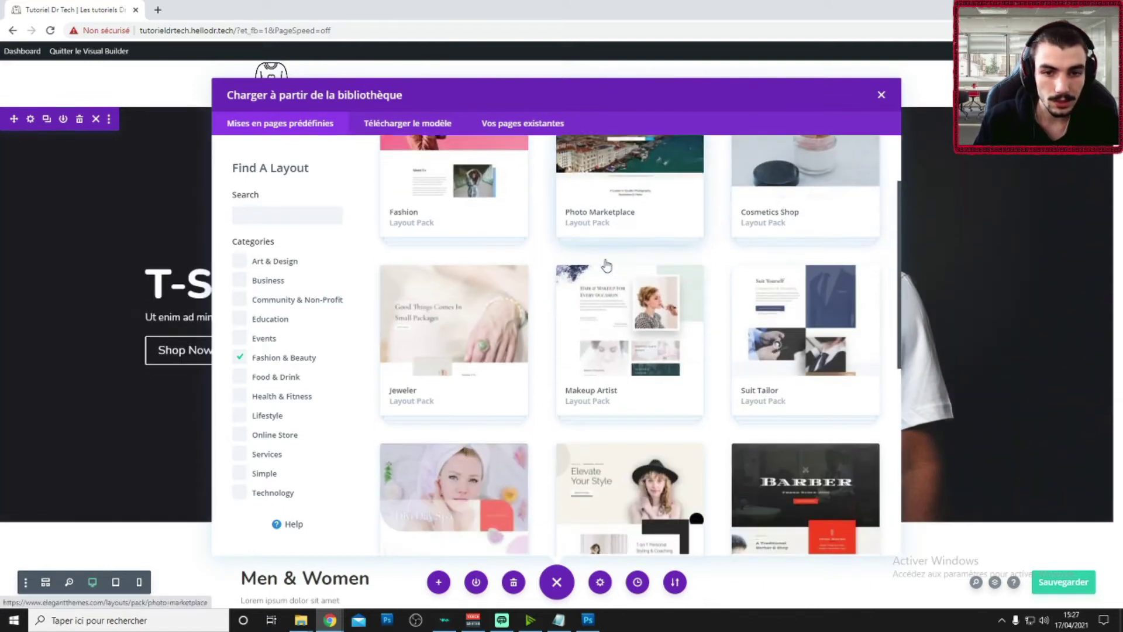
scroll(609, 260, "down", 4)
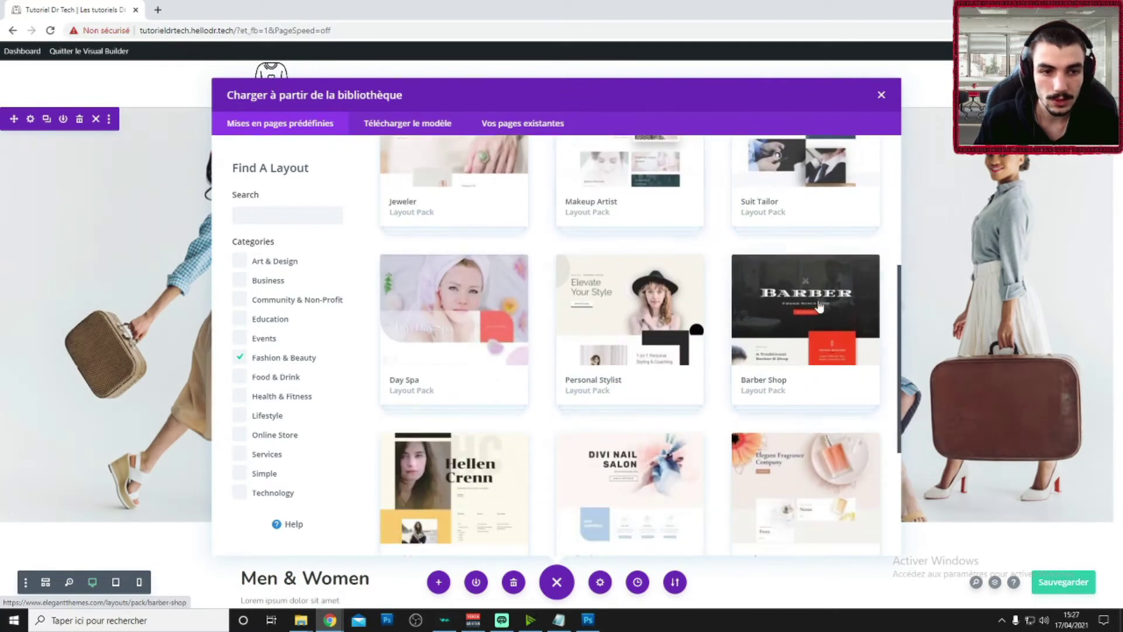
scroll(620, 308, "down", 5)
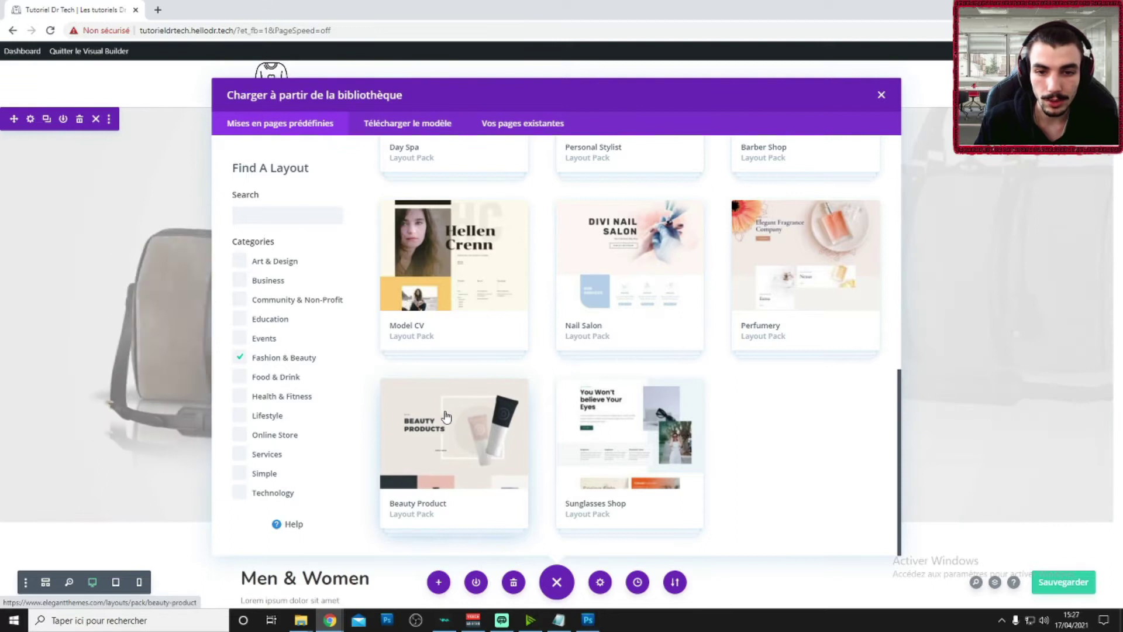
scroll(447, 416, "up", 6)
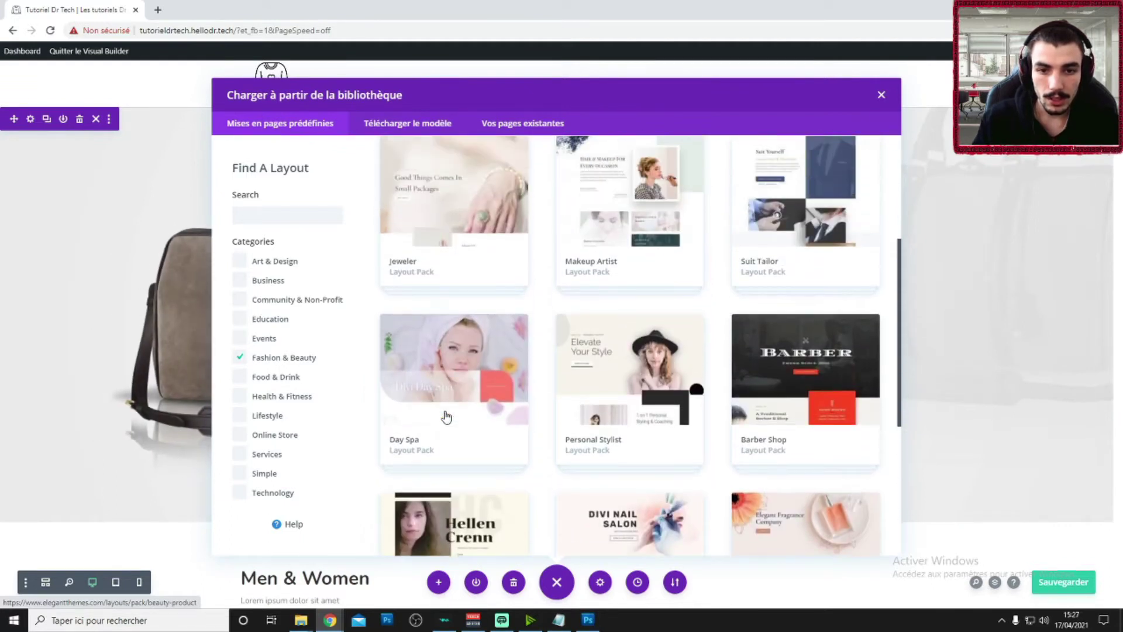
scroll(446, 416, "up", 4)
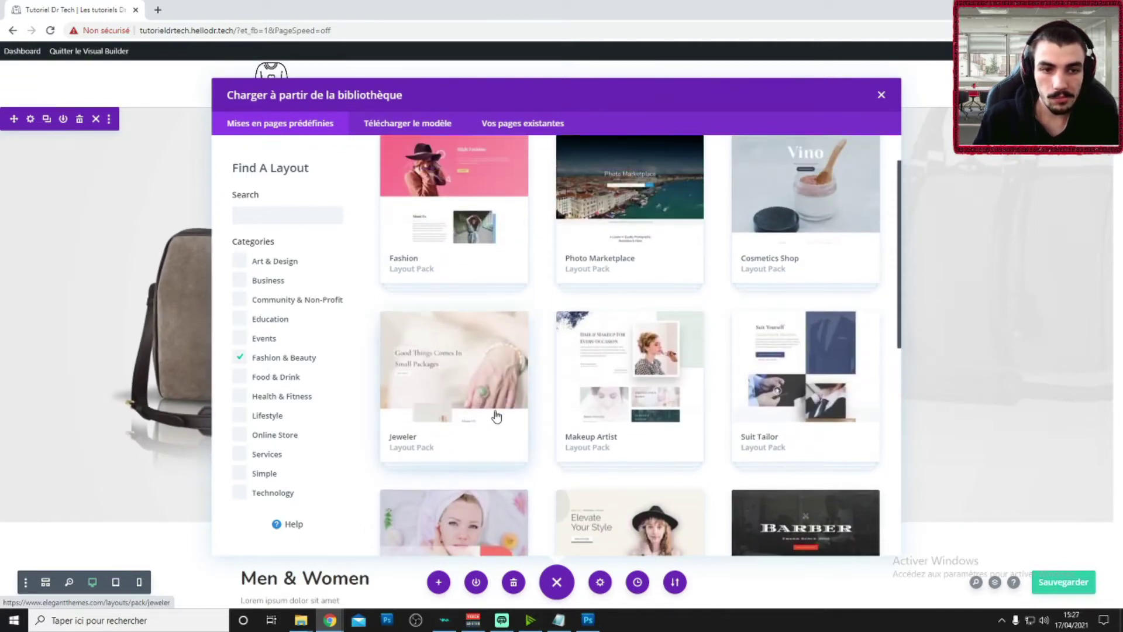
scroll(496, 416, "up", 2)
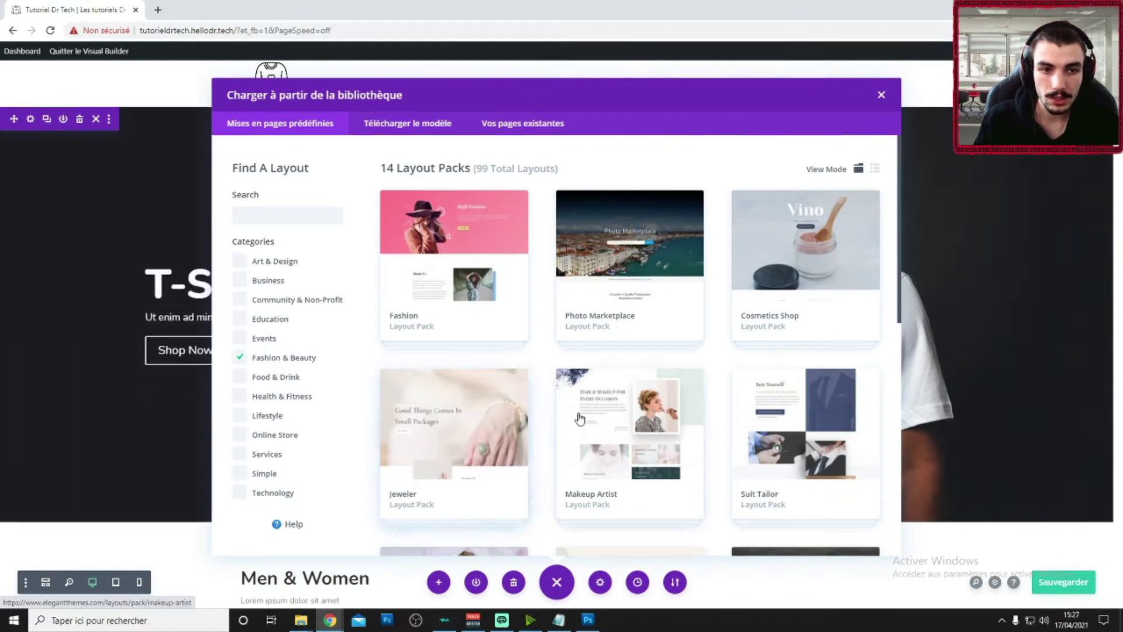
scroll(682, 401, "down", 5)
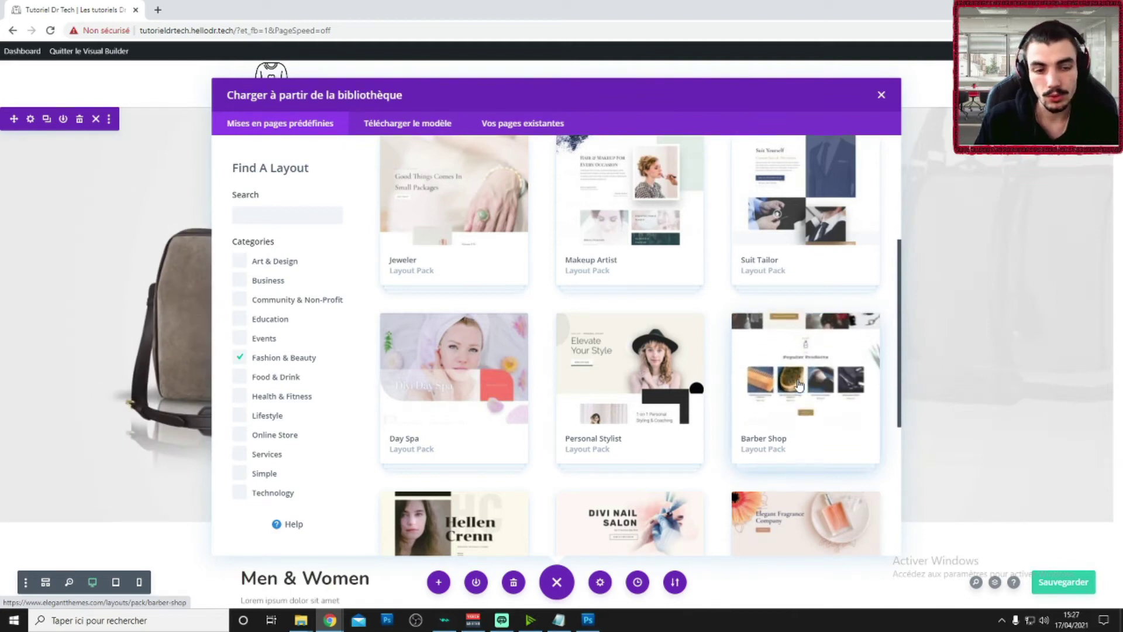
left_click(796, 376)
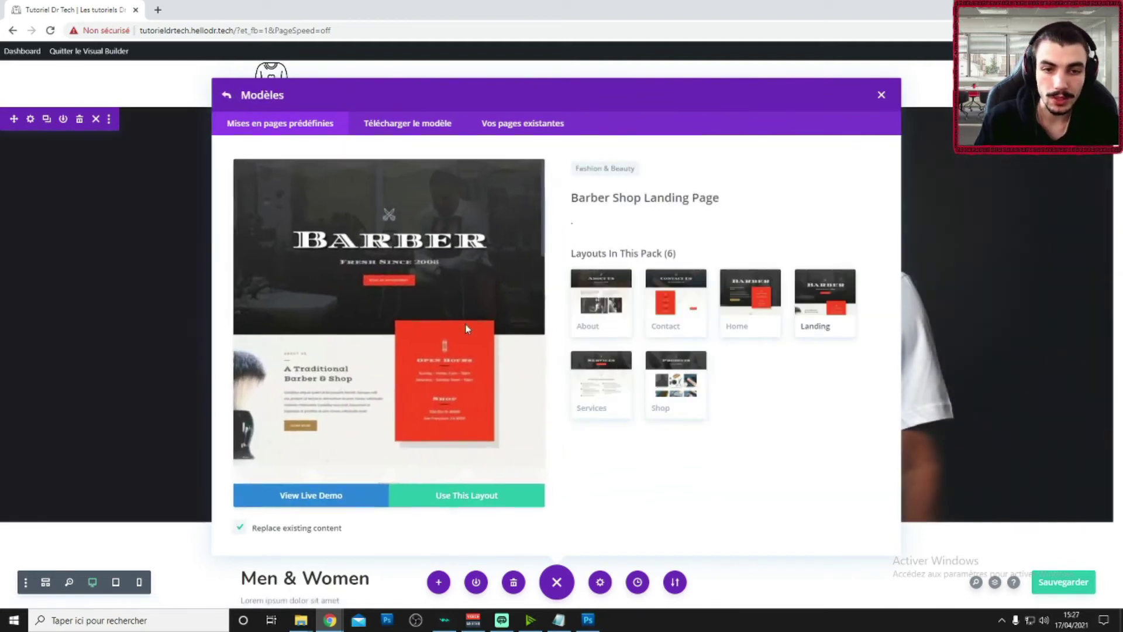
- Preview each layout in the Barber Shop pack: Contact, Home, Landing, Services, Shop and About
left_click(671, 306)
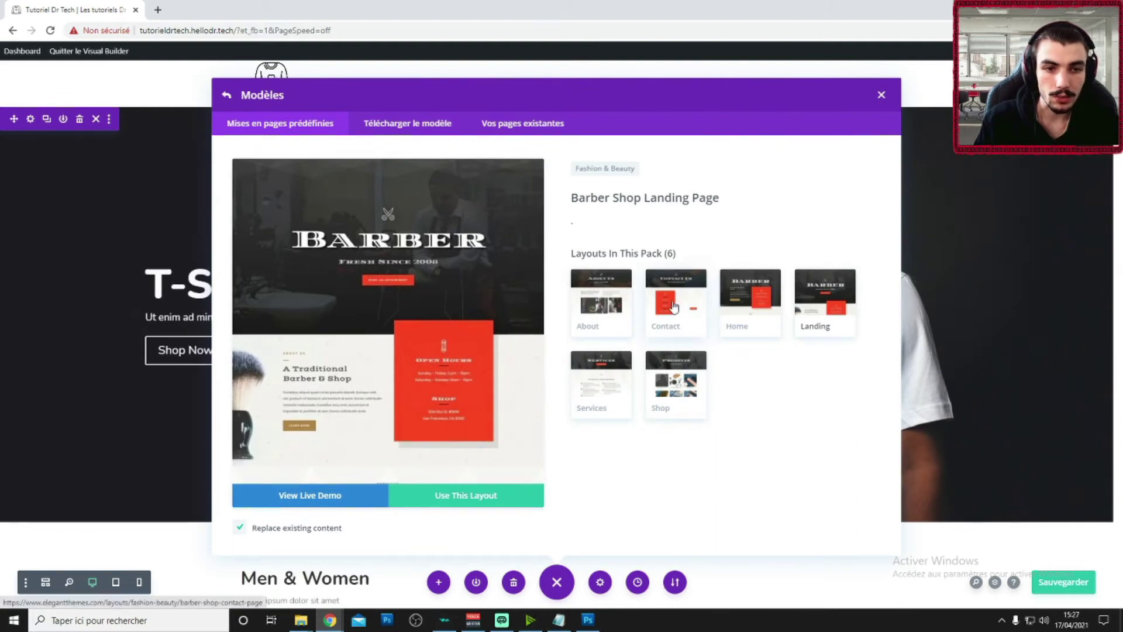
left_click(748, 301)
left_click(822, 299)
left_click(597, 380)
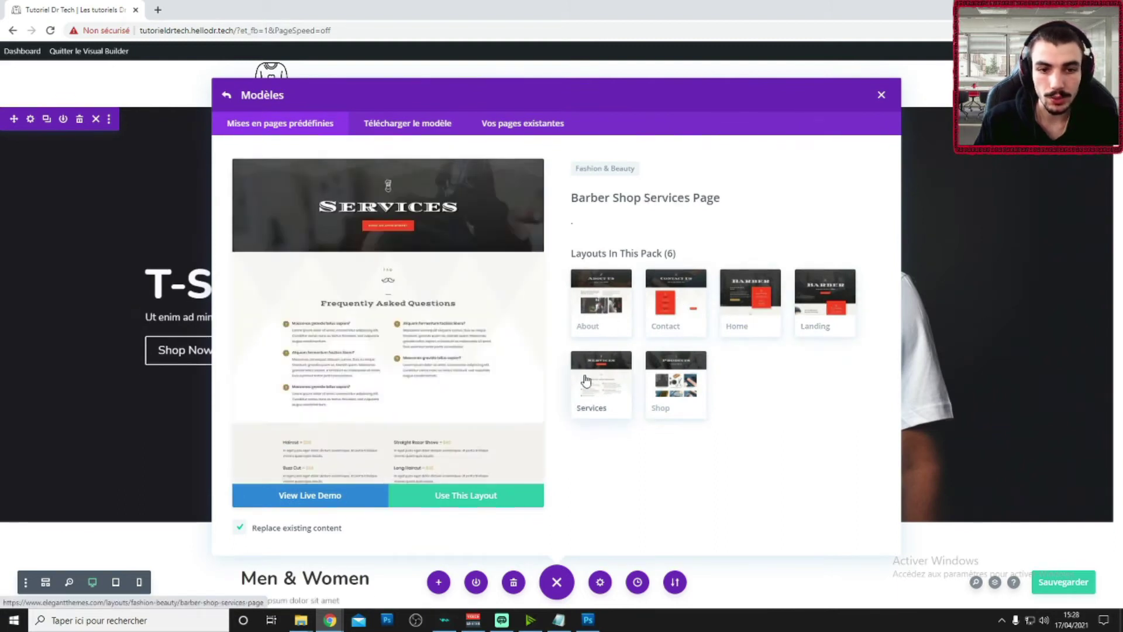
left_click(649, 368)
left_click(599, 301)
left_click(656, 297)
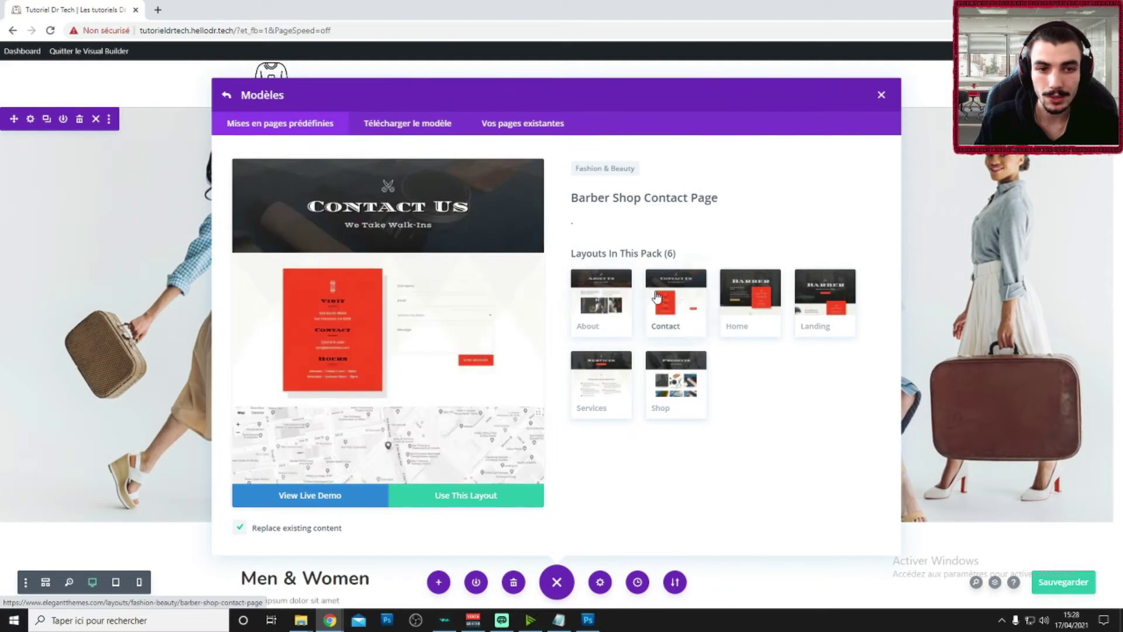
left_click(744, 300)
left_click(819, 305)
left_click(585, 380)
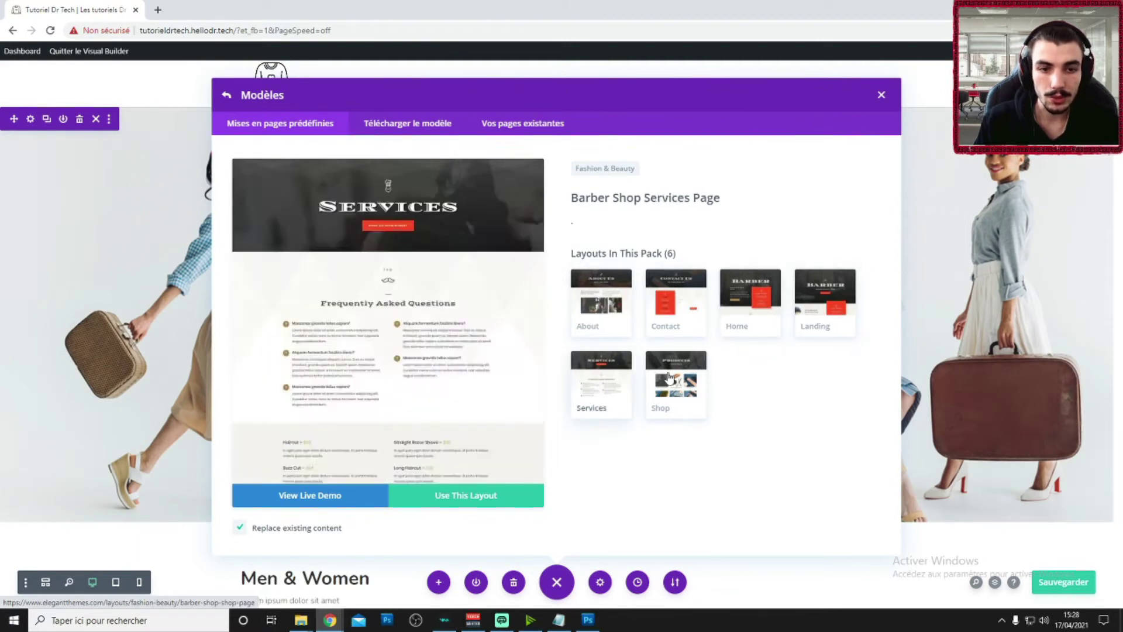
left_click(673, 381)
left_click(604, 307)
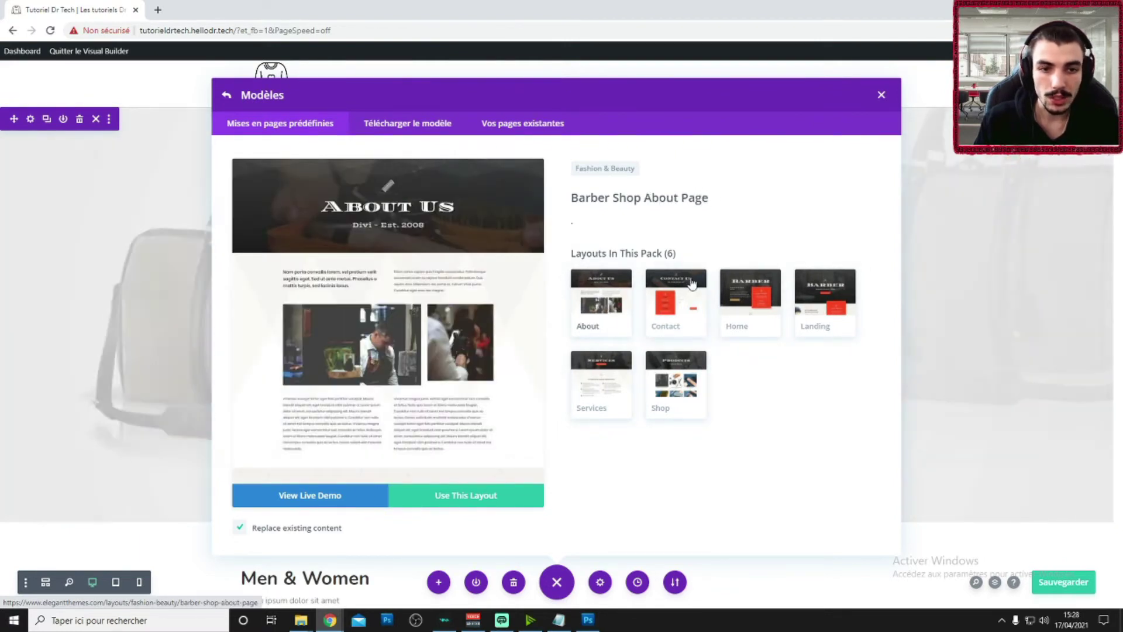
- Compare the pack's Home, Contact, About, Landing and Services page previews once more
left_click(729, 332)
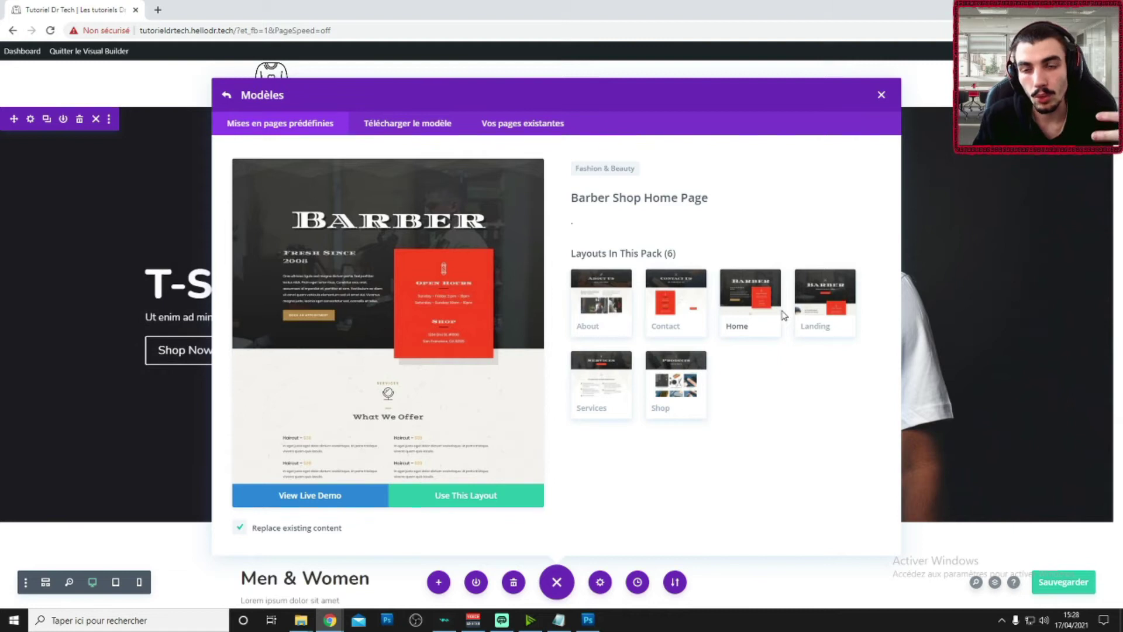
left_click(689, 289)
left_click(731, 298)
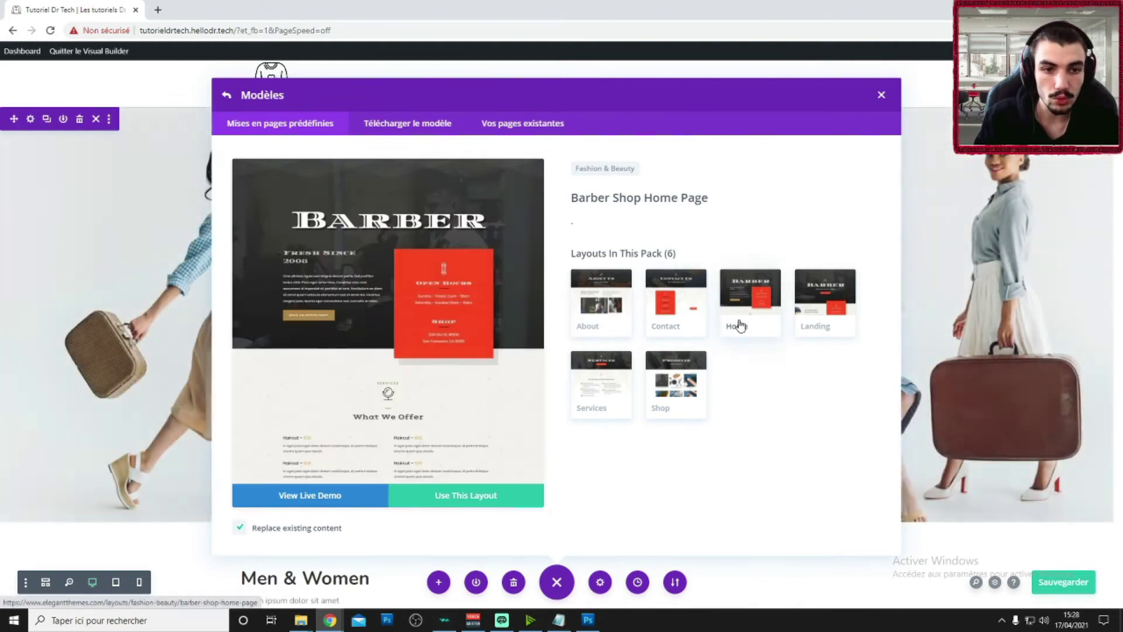
left_click(619, 303)
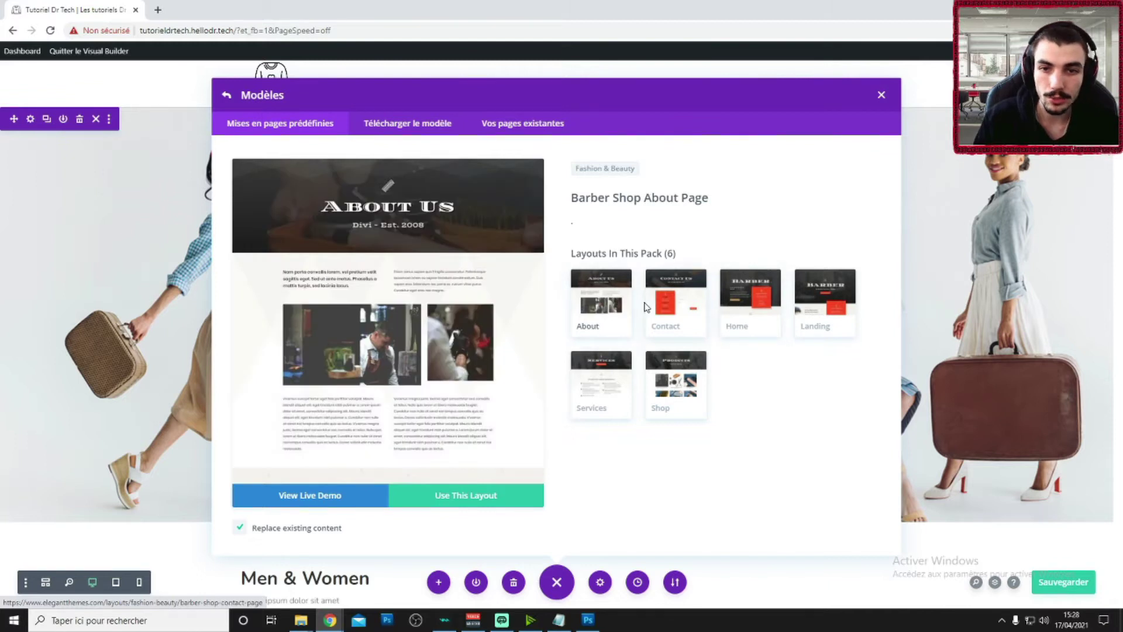
left_click(664, 302)
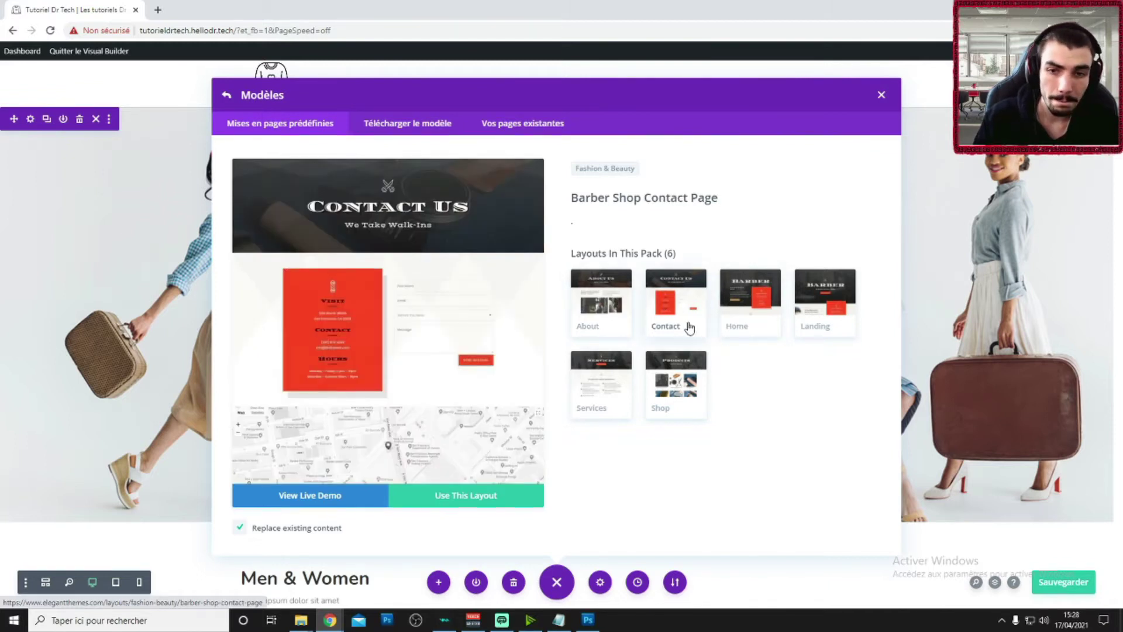
left_click(816, 314)
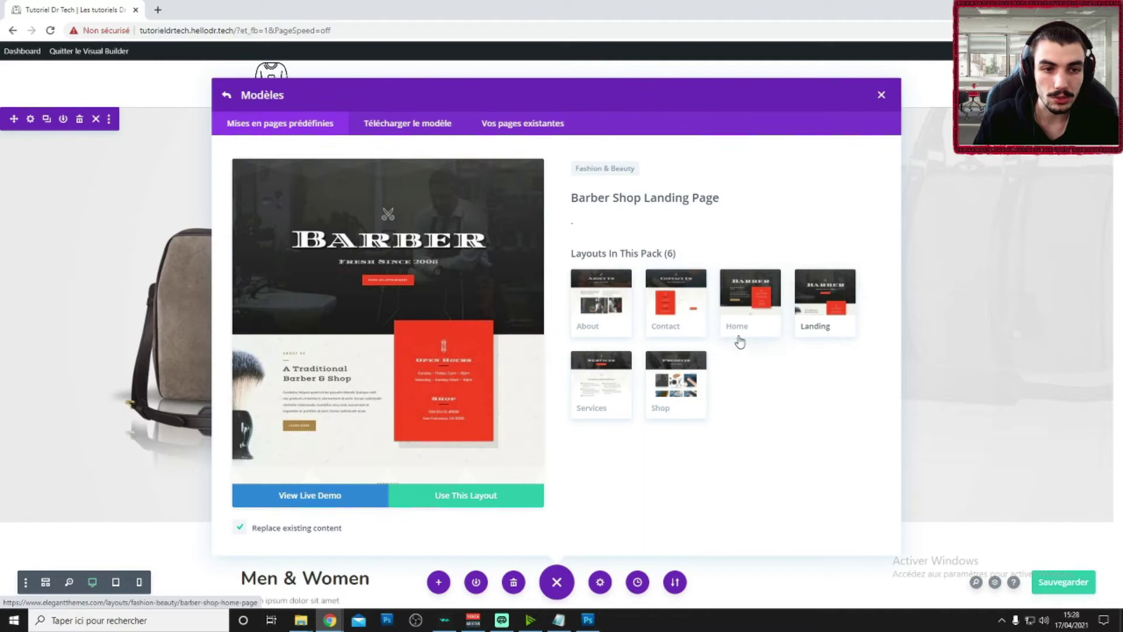
left_click(601, 383)
- Examine the Barber Shop Home layout preview over its full length and switch to the Landing layout preview
left_click(735, 284)
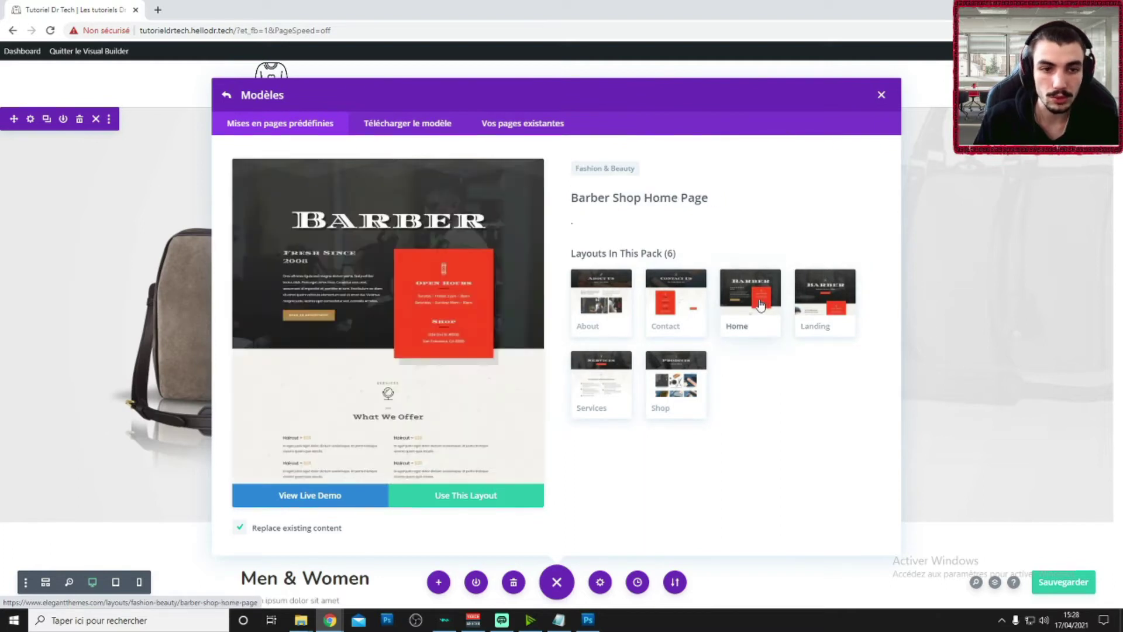
scroll(459, 351, "down", 10)
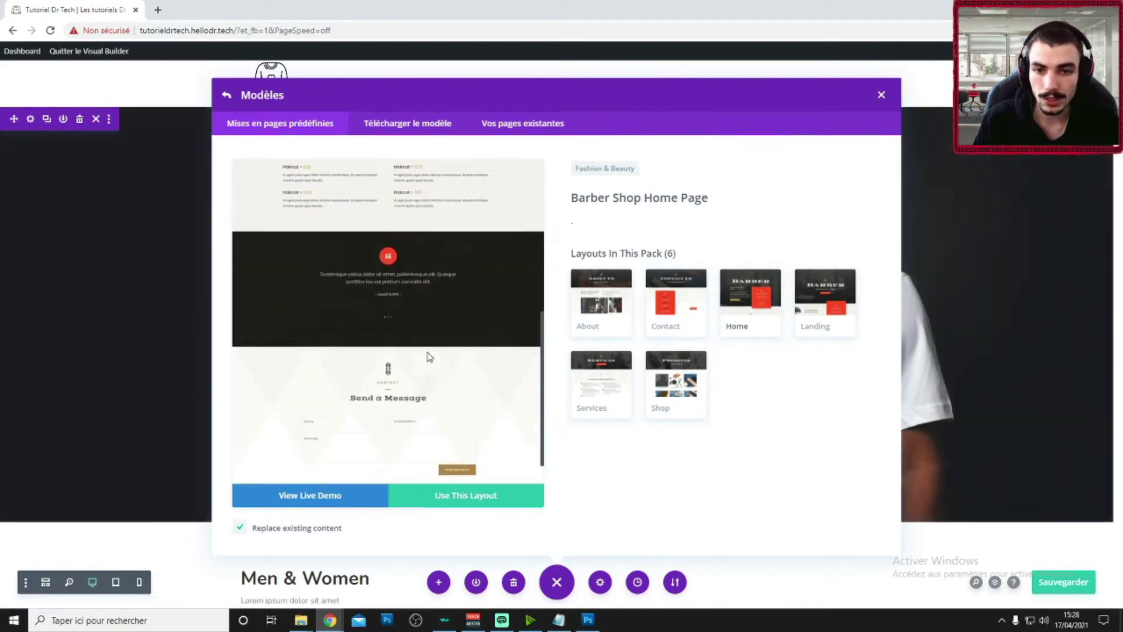
scroll(430, 356, "up", 10)
scroll(429, 357, "down", 10)
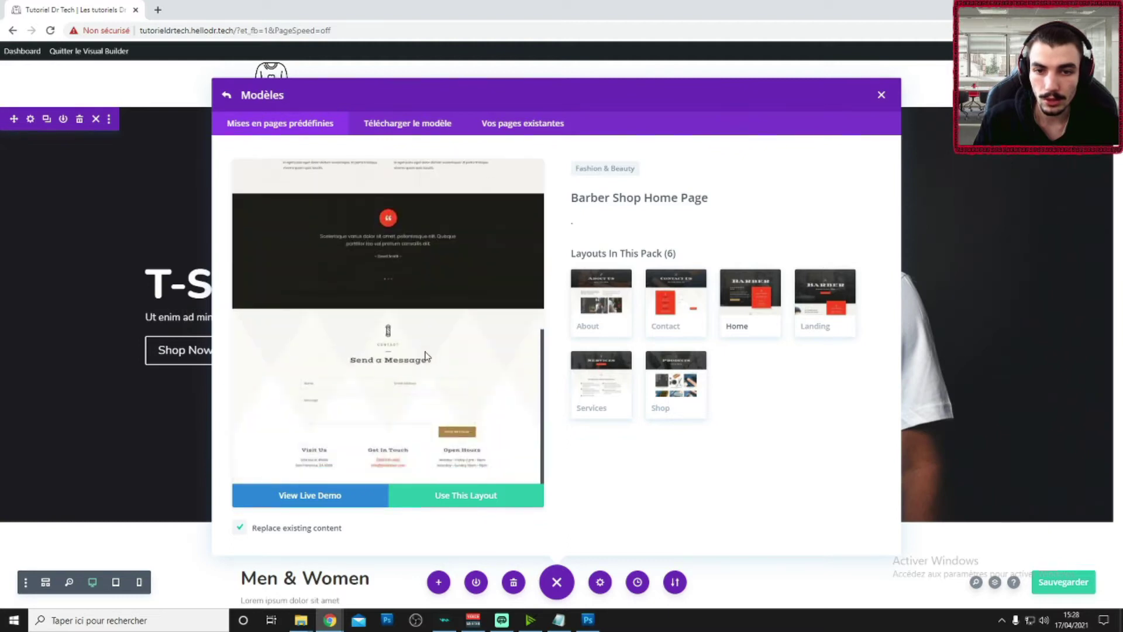
scroll(426, 356, "up", 10)
left_click(807, 313)
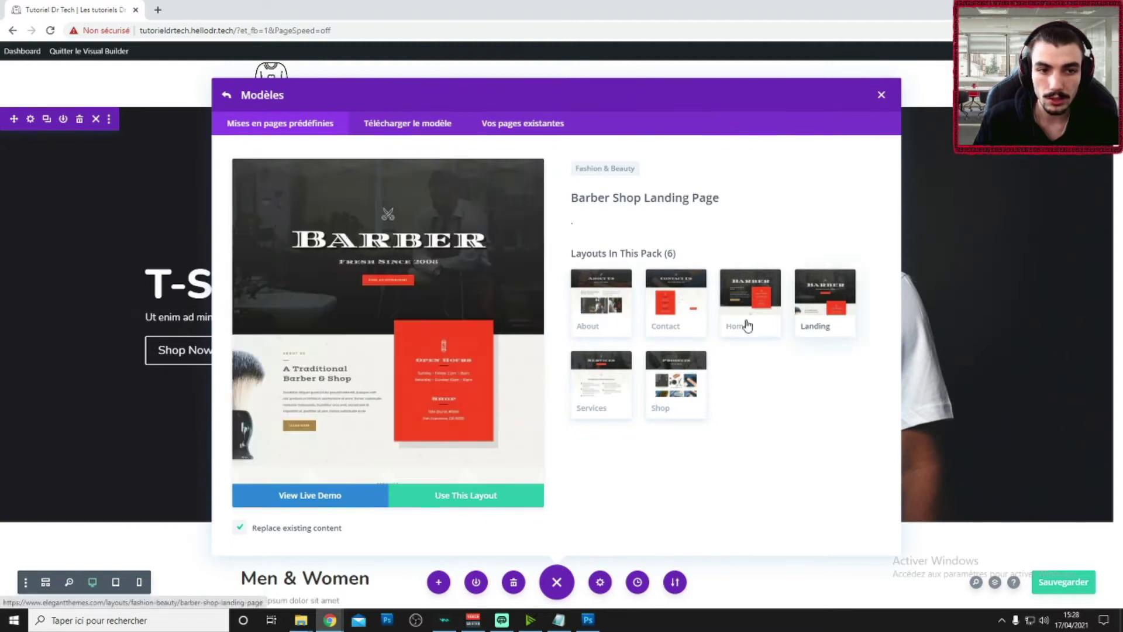
- Review the Barber Shop Landing preview over its full length and apply that layout to the home page, replacing the existing content
scroll(381, 334, "down", 5)
scroll(381, 335, "down", 5)
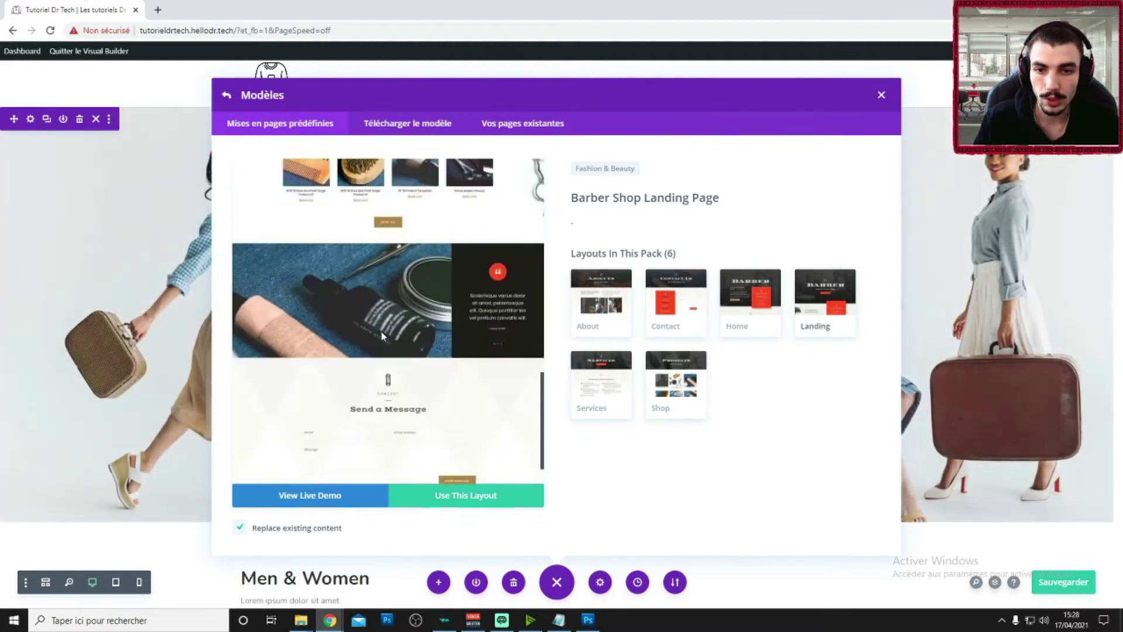
scroll(393, 361, "up", 10)
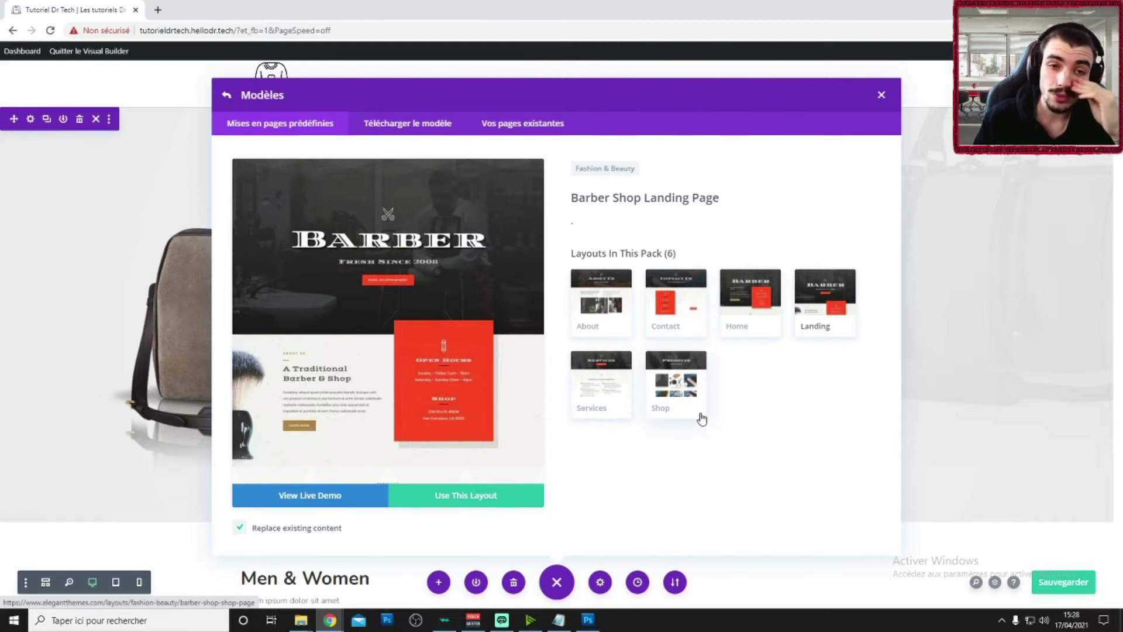
left_click(448, 502)
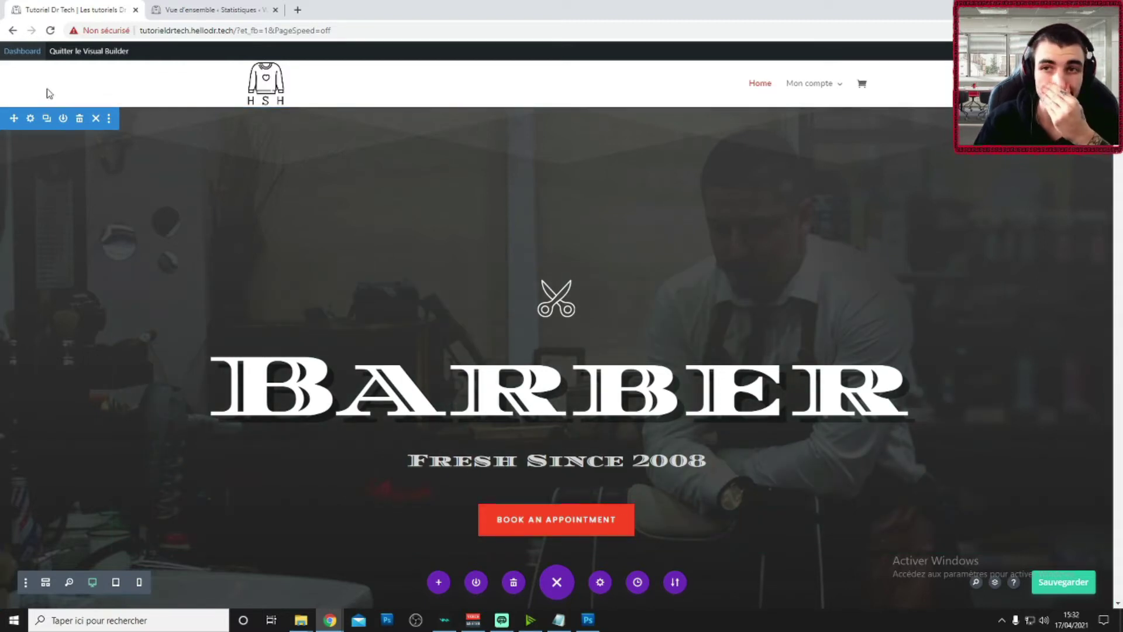
- Open the site's Dashboard in a separate browser tab and look through its administration sections
left_click(275, 10)
middle_click(37, 54)
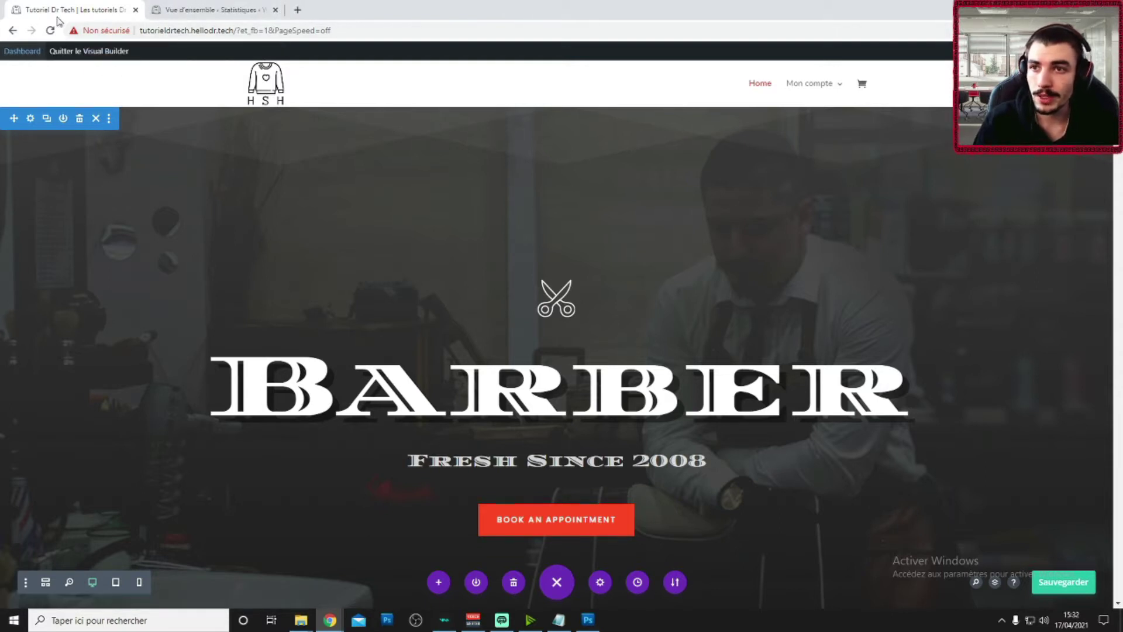
left_click(210, 9)
scroll(308, 238, "down", 5)
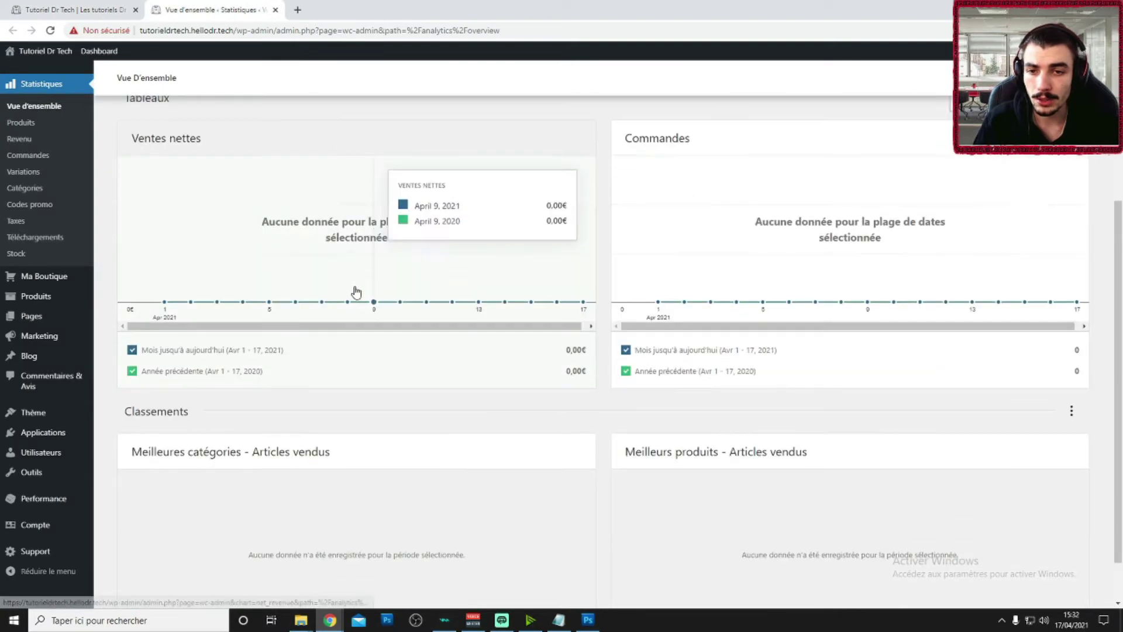
mouse_move(47, 328)
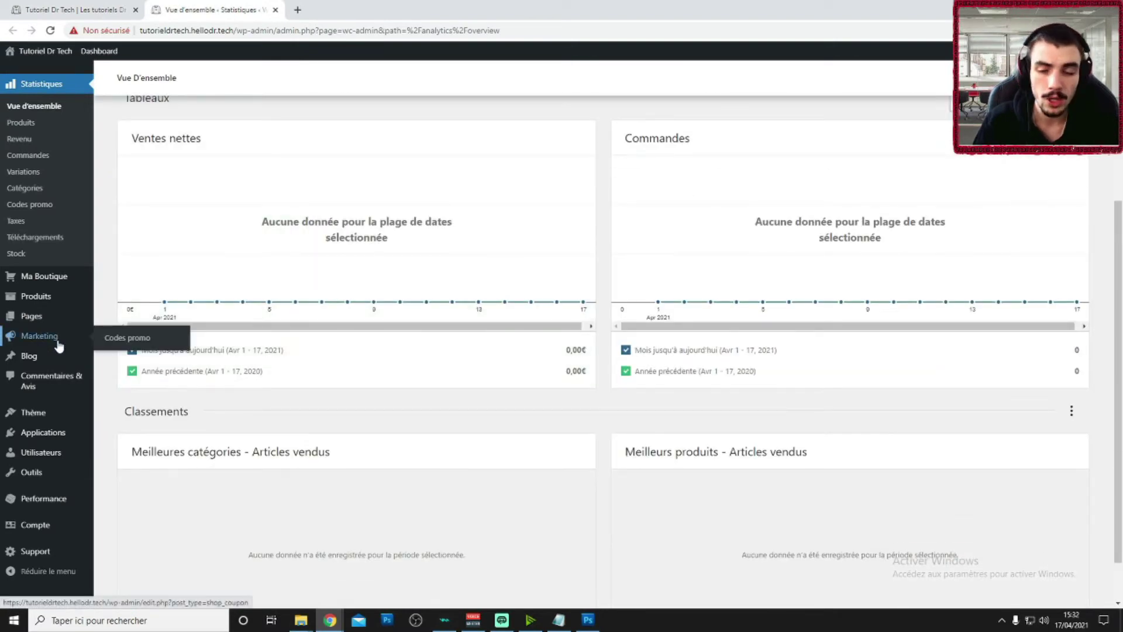
scroll(45, 371, "down", 1)
mouse_move(41, 422)
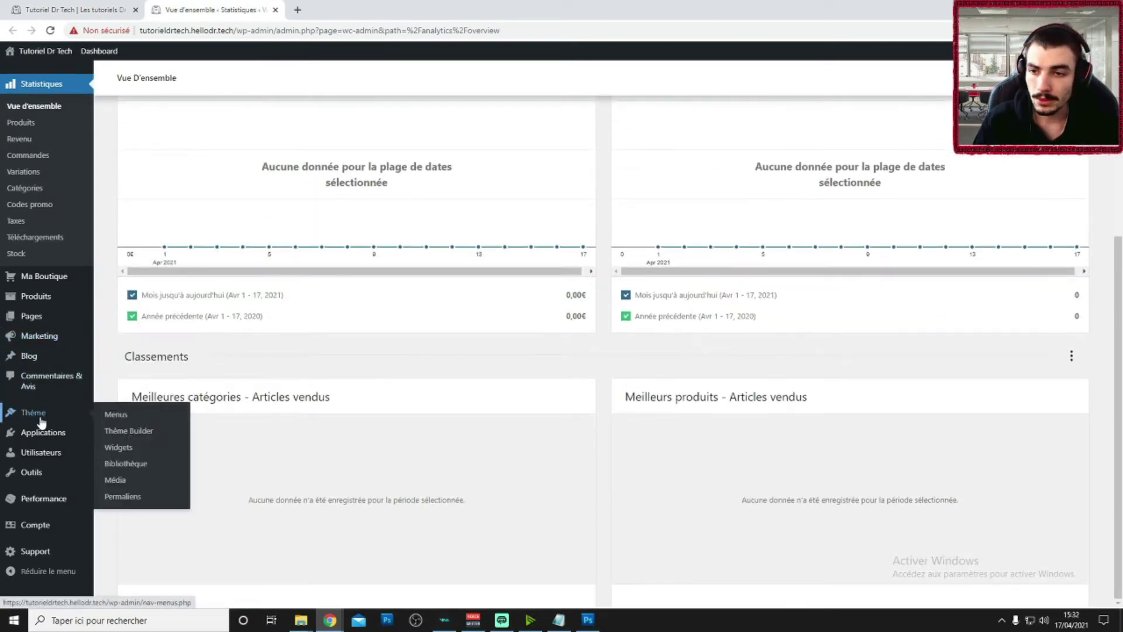
- Open the general settings (Réglages) of Ma Boutique, proceeding to the site despite the connection privacy warning
left_click(37, 278)
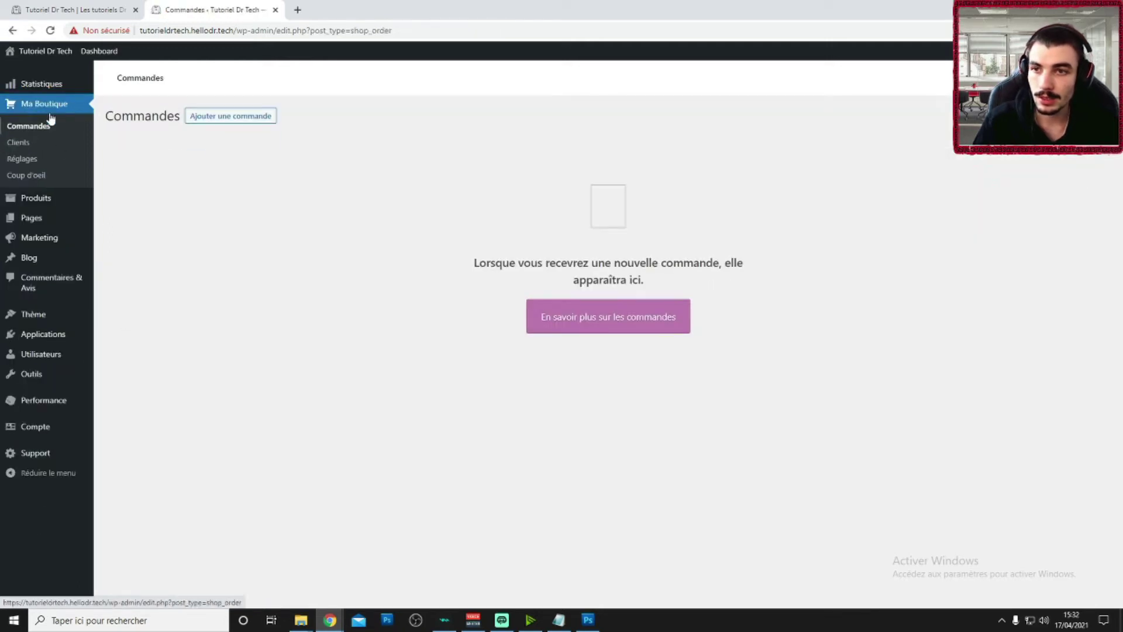
left_click(30, 159)
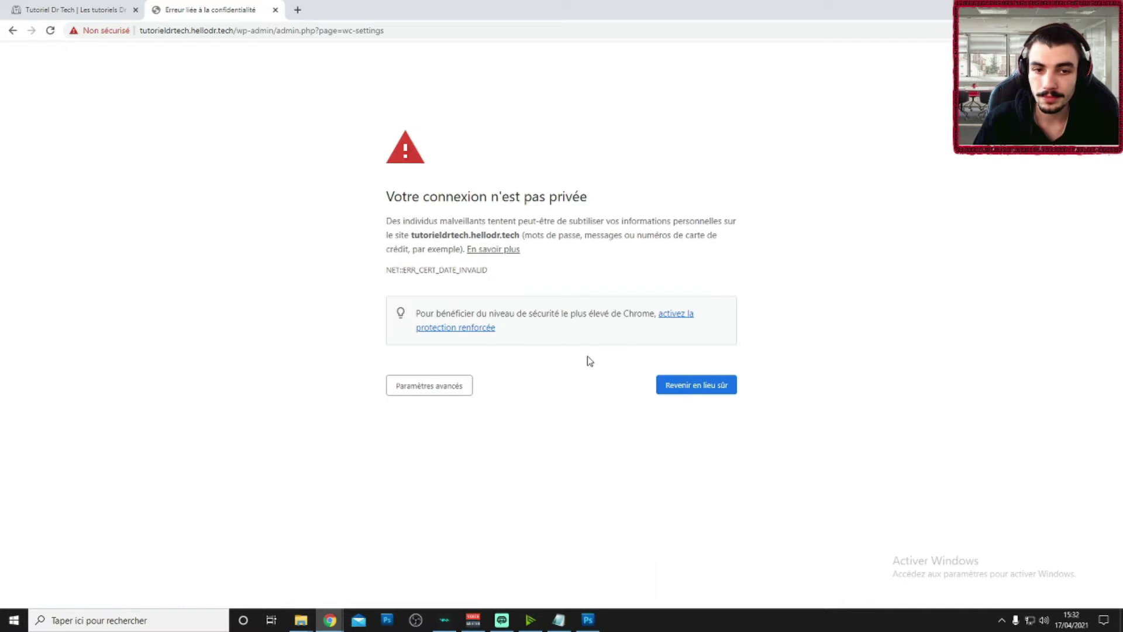
left_click(435, 383)
left_click(462, 518)
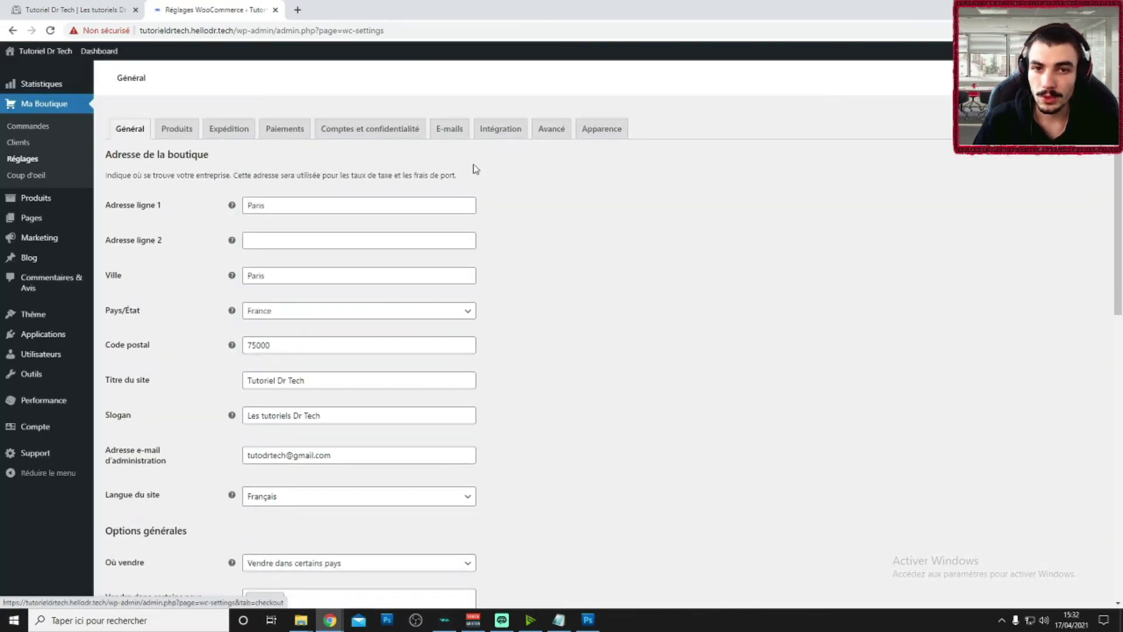
- Set the site title in the shop's general settings to "Home Sweat Home"
scroll(185, 215, "down", 2)
left_click(276, 263)
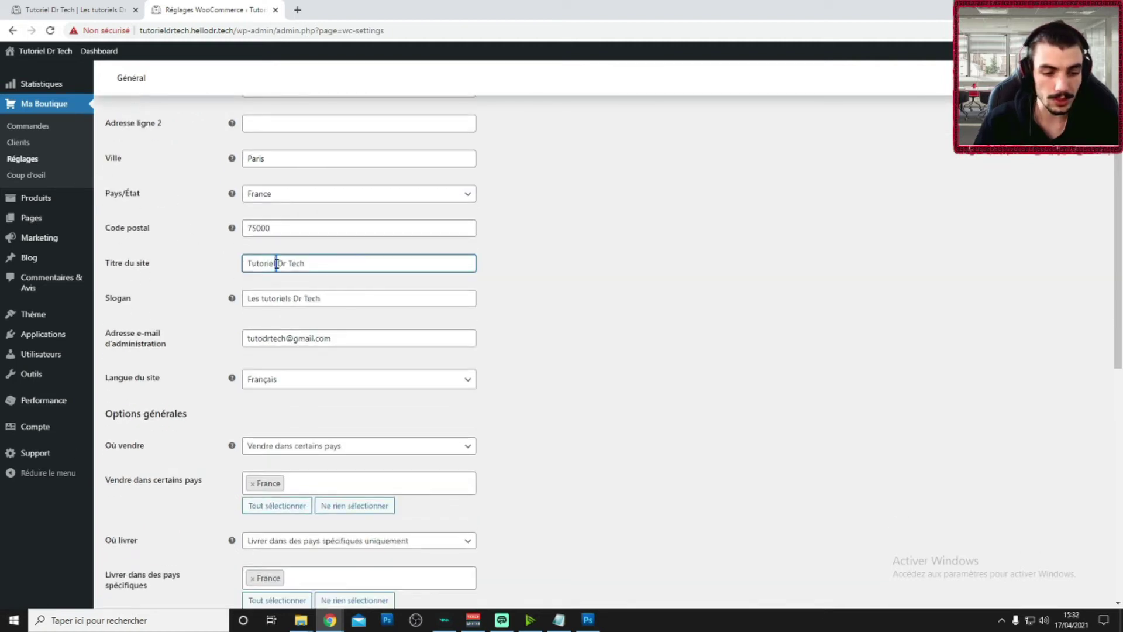
key("ctrl+a")
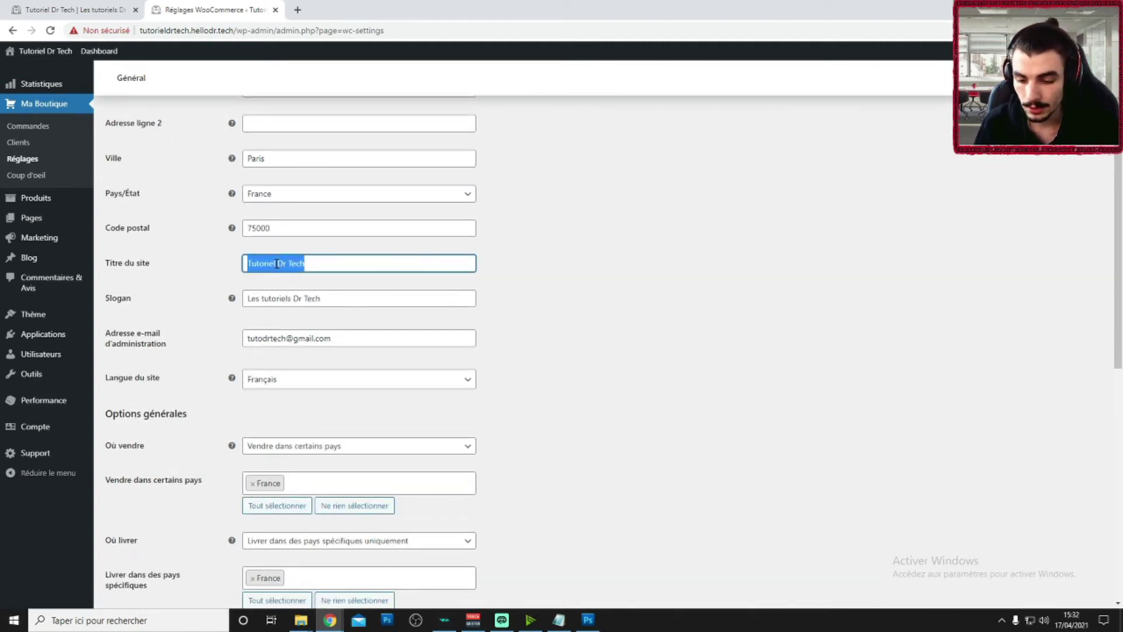
type("Home Sweat Home")
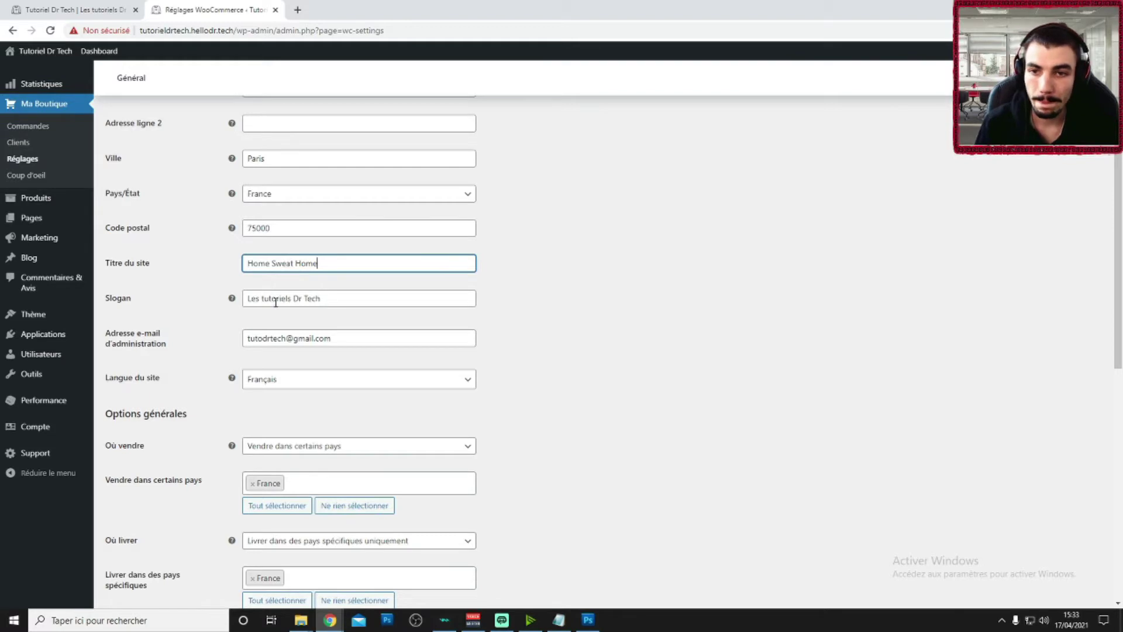
- Set the slogan to "Les vêtements Français", correcting the spelling with the browser's suggestions
left_click(275, 301)
key("ctrl+a")
type("L")
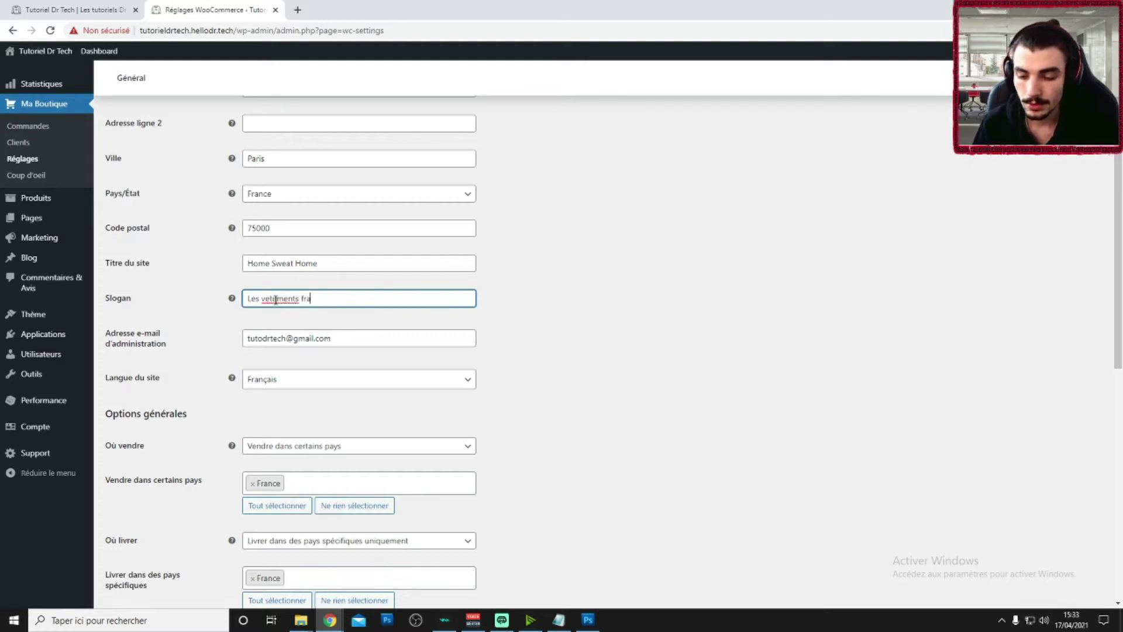
right_click(275, 300)
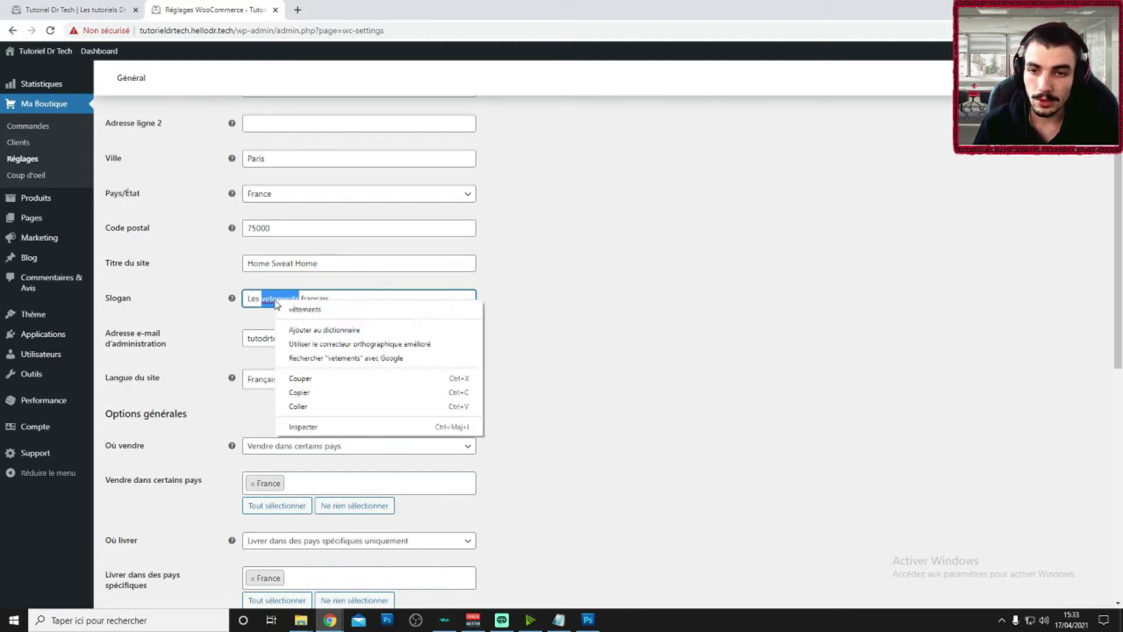
left_click(320, 308)
right_click(320, 298)
left_click(354, 302)
left_click(618, 315)
- Save the general settings and reload the home page in the Visual Builder
scroll(479, 325, "down", 1)
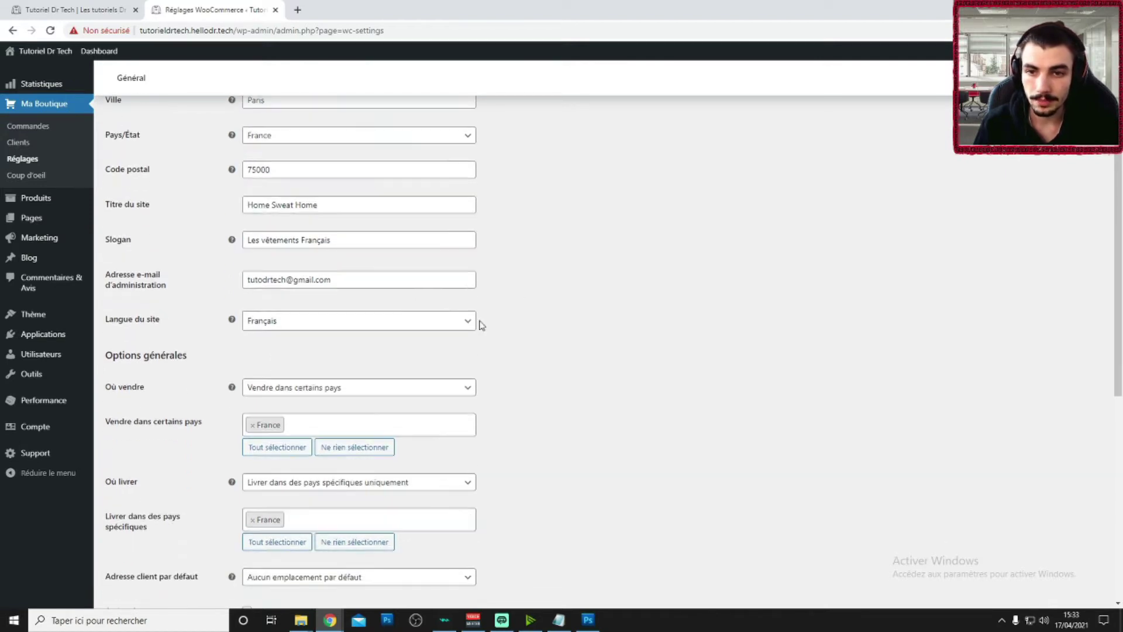
scroll(497, 323, "down", 7)
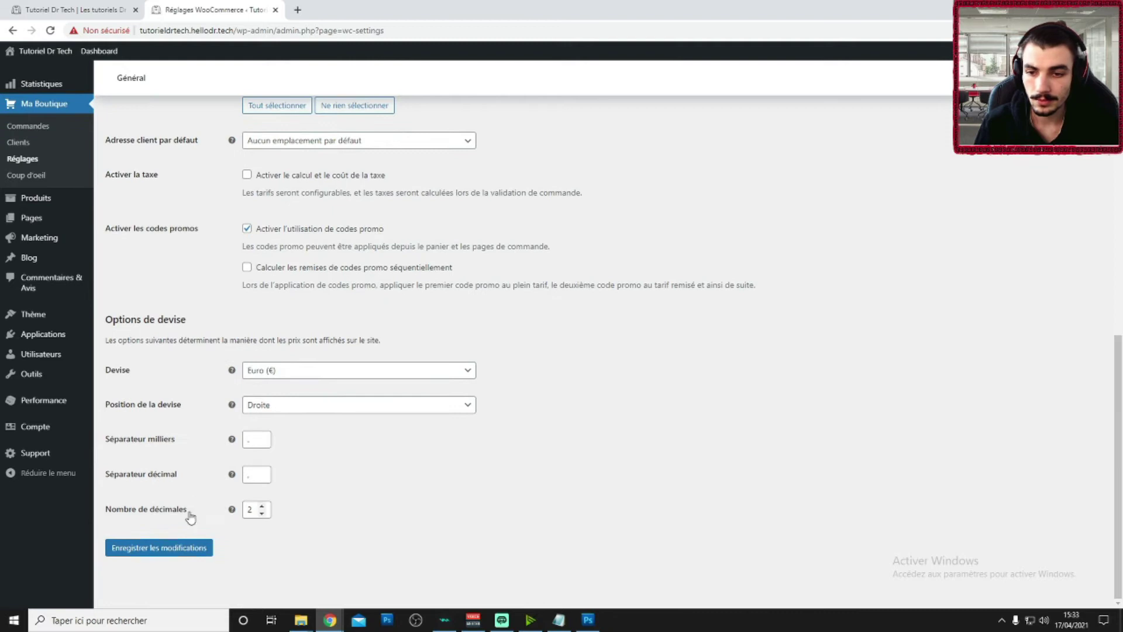
left_click(171, 548)
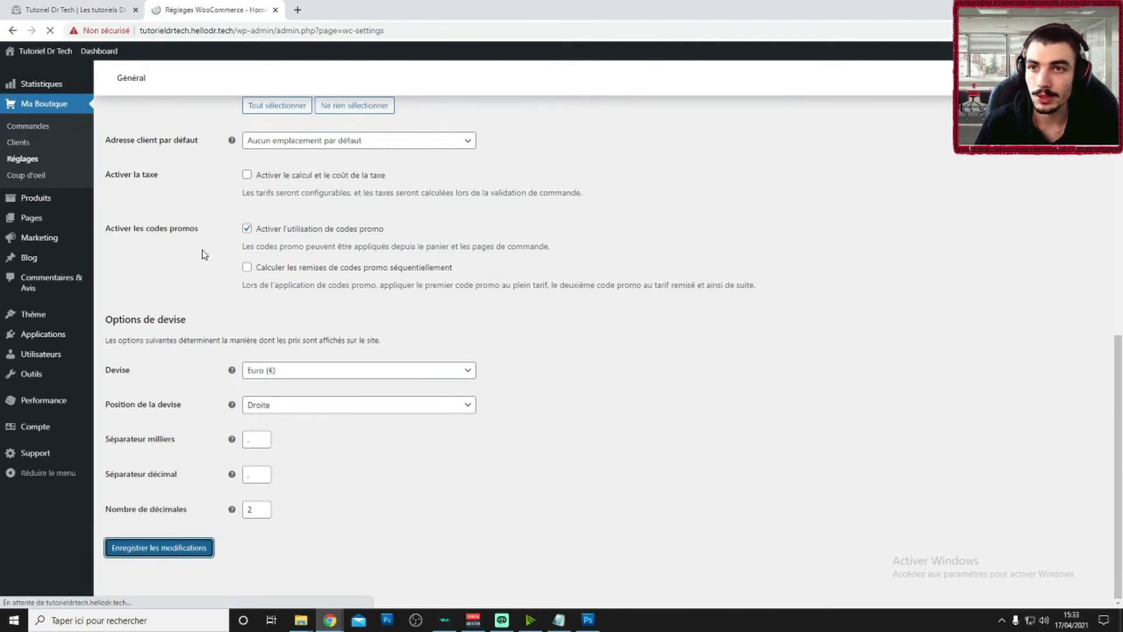
key("ctrl+Page_Up")
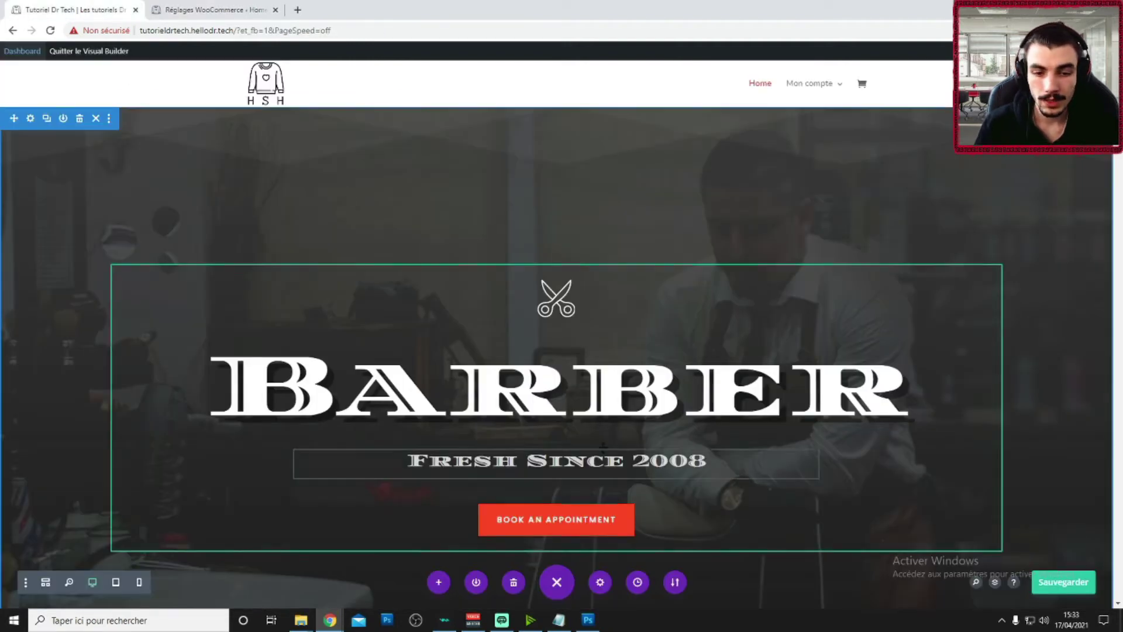
key("F5")
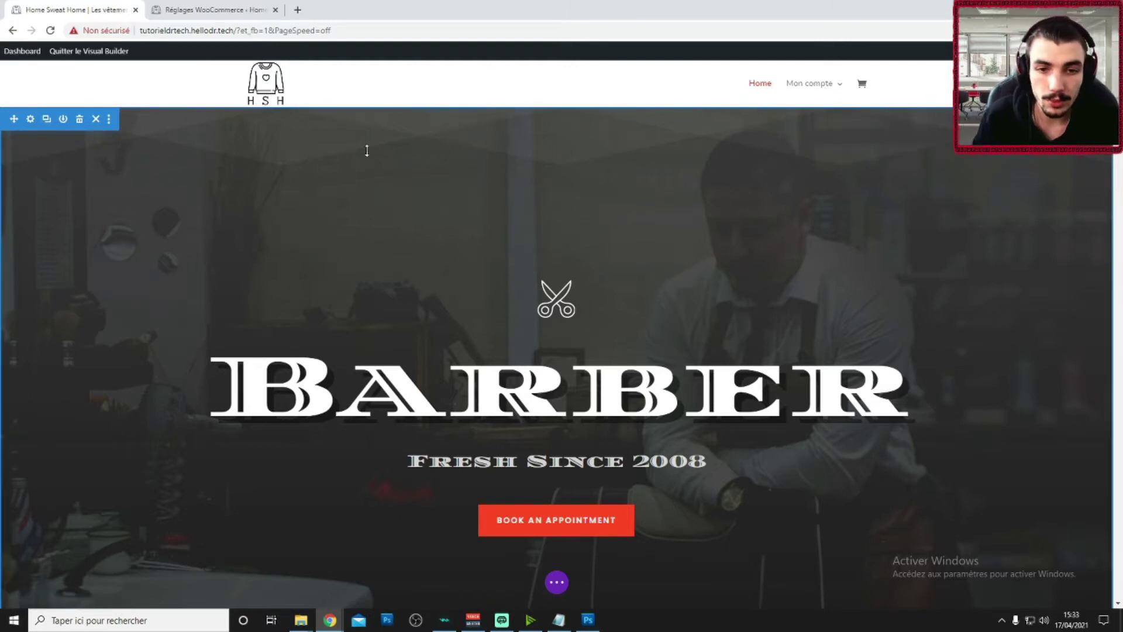
- Examine how the new home page is divided into sections, from the Barber hero through About Us to Services
scroll(251, 268, "down", 5)
scroll(260, 266, "down", 4)
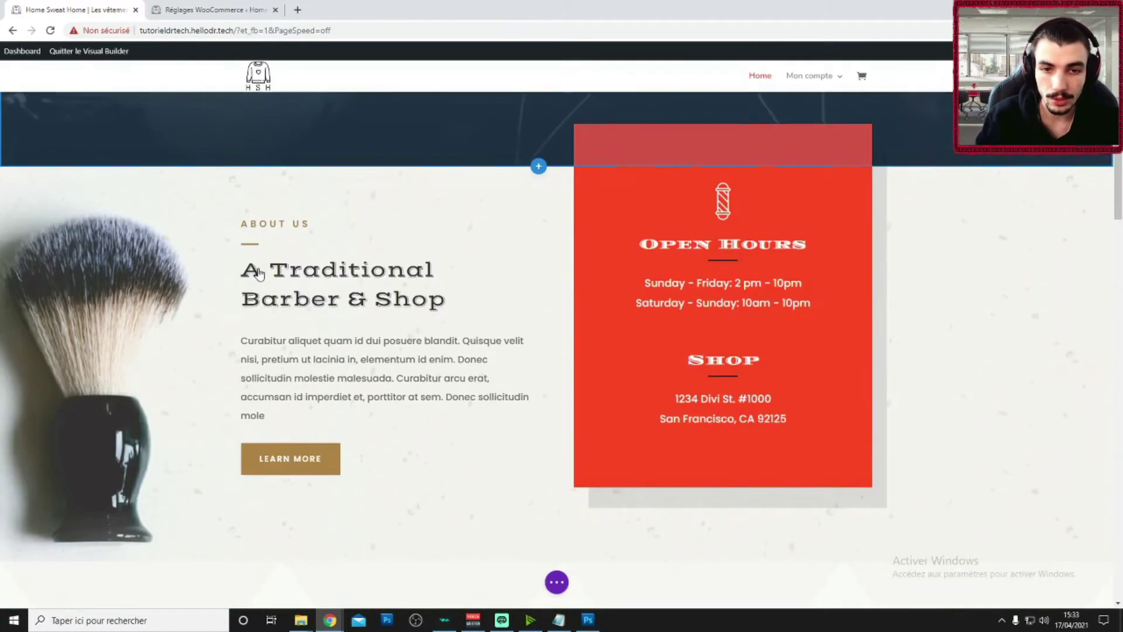
scroll(134, 225, "down", 3)
scroll(134, 225, "up", 10)
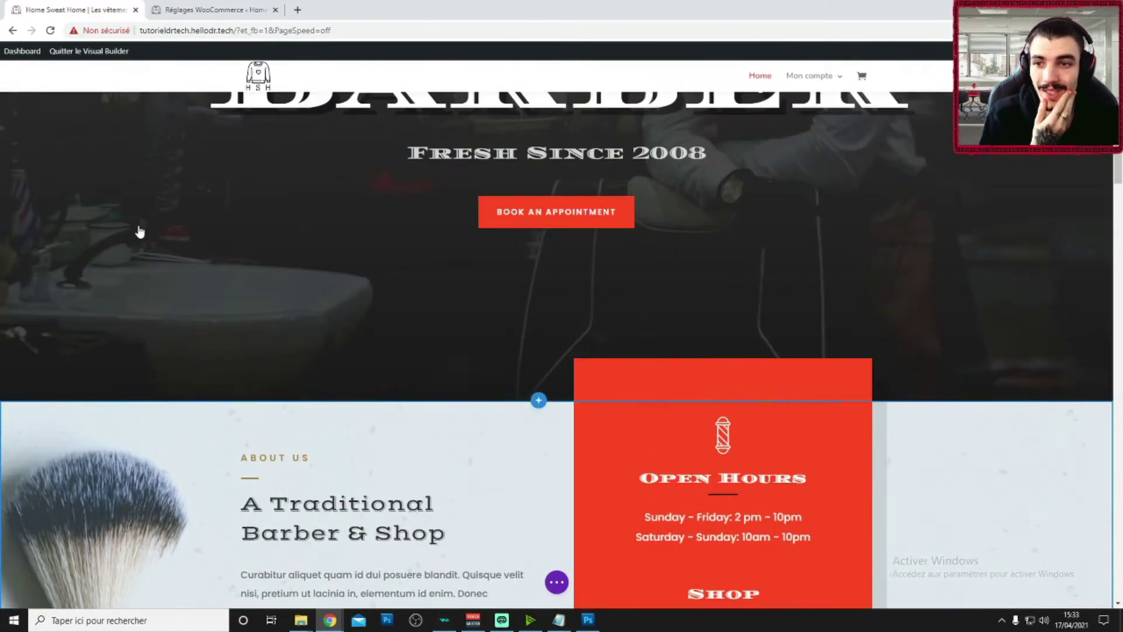
scroll(892, 206, "down", 3)
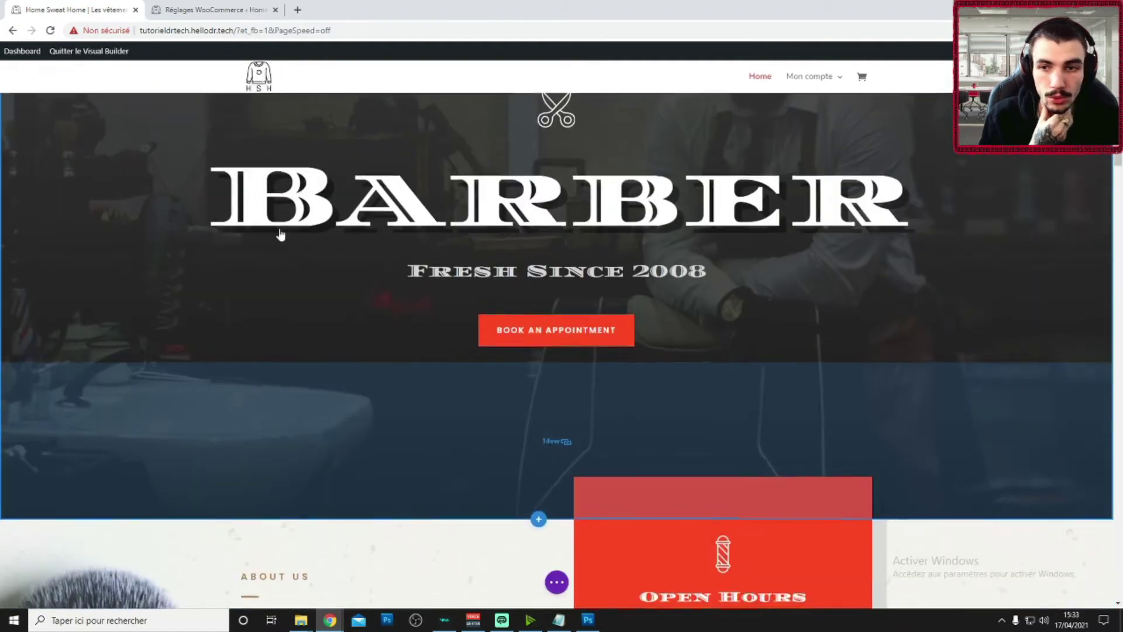
scroll(68, 293, "up", 3)
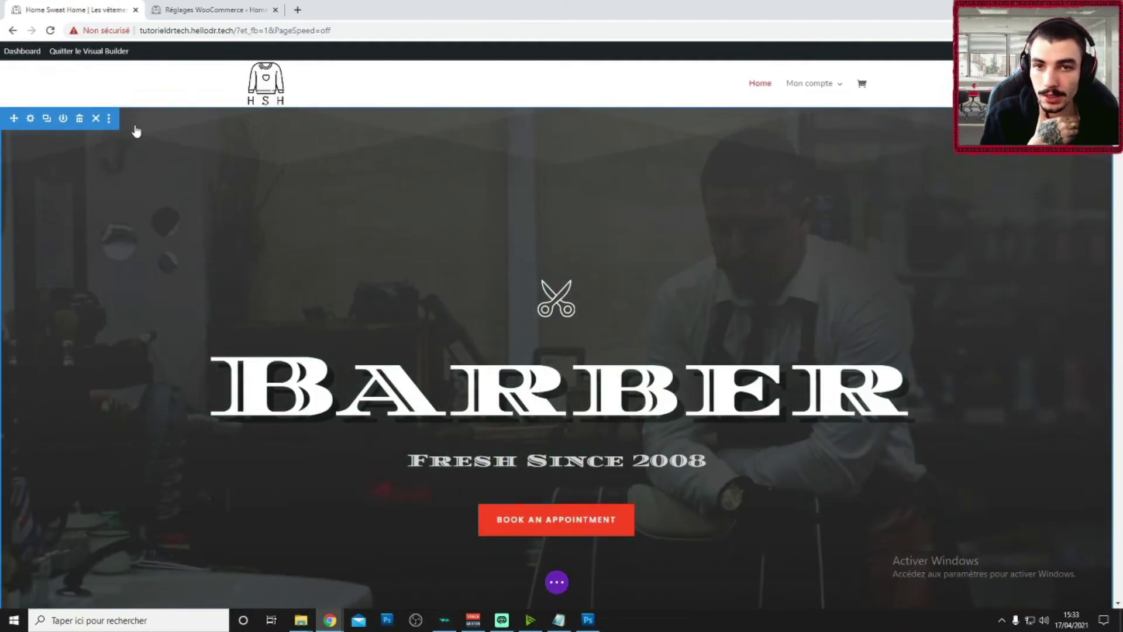
scroll(135, 130, "down", 4)
scroll(118, 233, "up", 3)
scroll(70, 193, "up", 2)
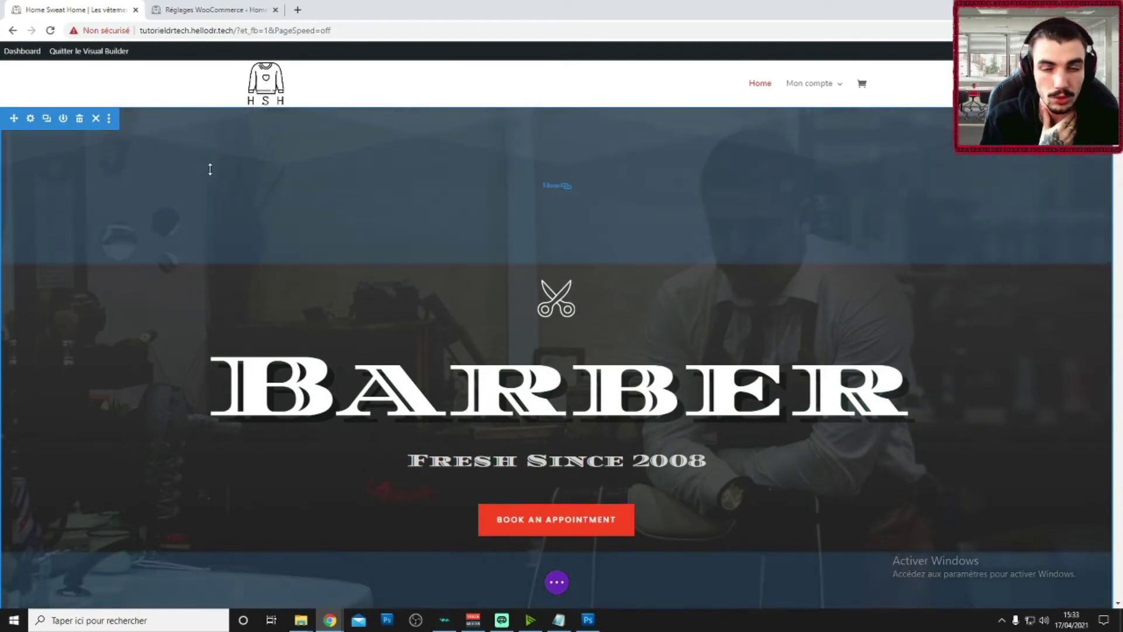
scroll(76, 459, "down", 4)
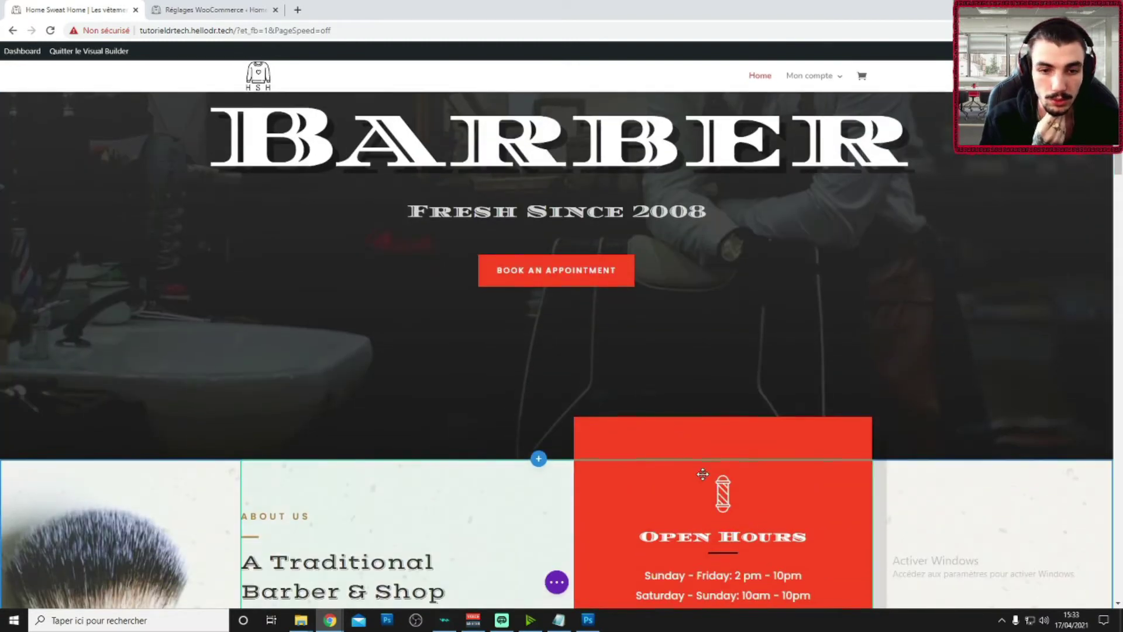
scroll(112, 328, "down", 3)
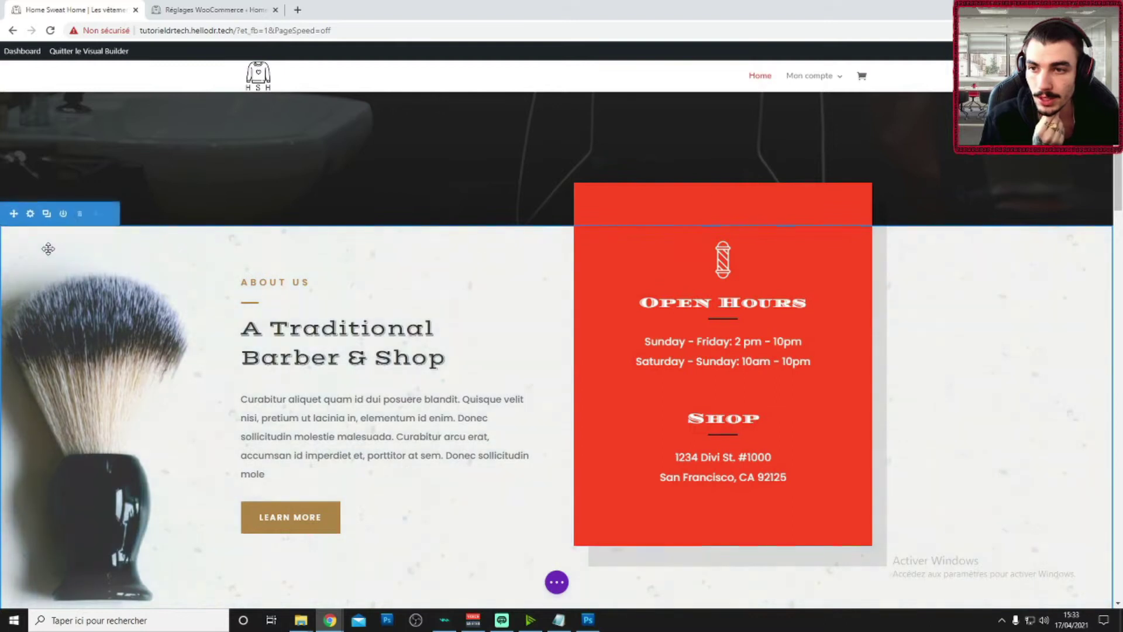
scroll(58, 258, "down", 3)
scroll(67, 304, "down", 3)
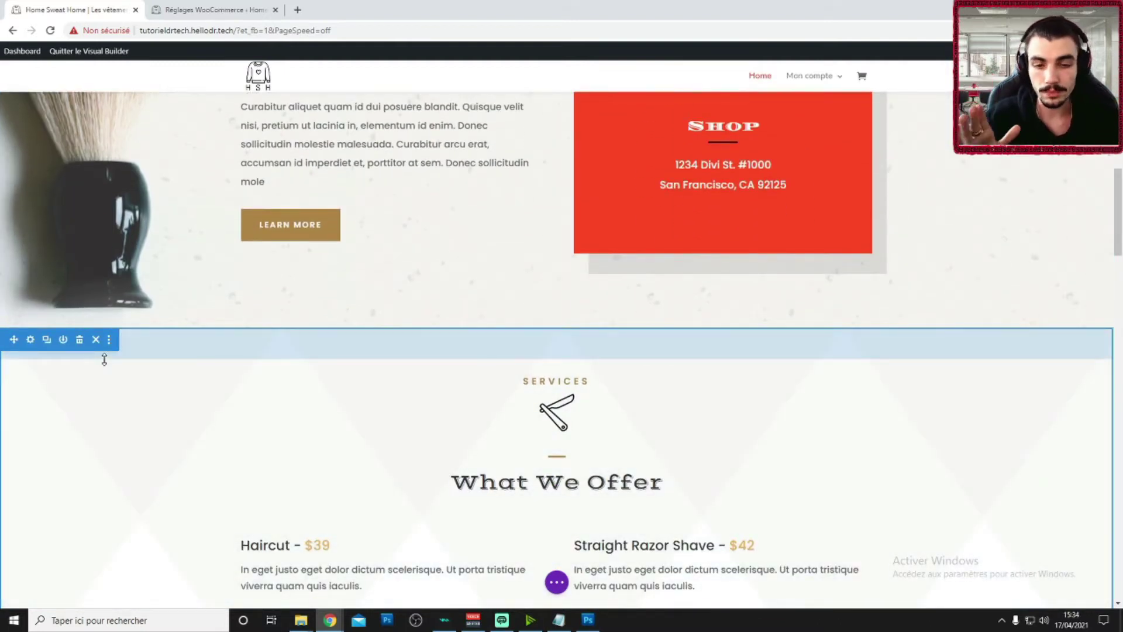
scroll(105, 358, "up", 4)
scroll(111, 339, "up", 5)
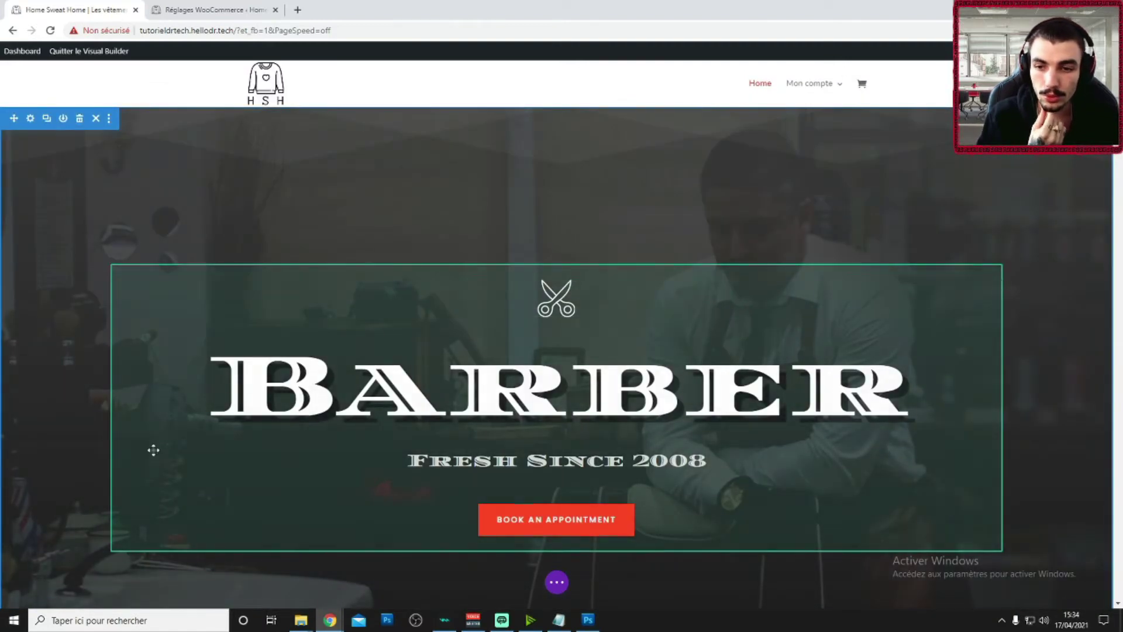
- Inspect the hero section's row and modules, and compare them with the content of the About Us and What We Offer sections
mouse_move(180, 421)
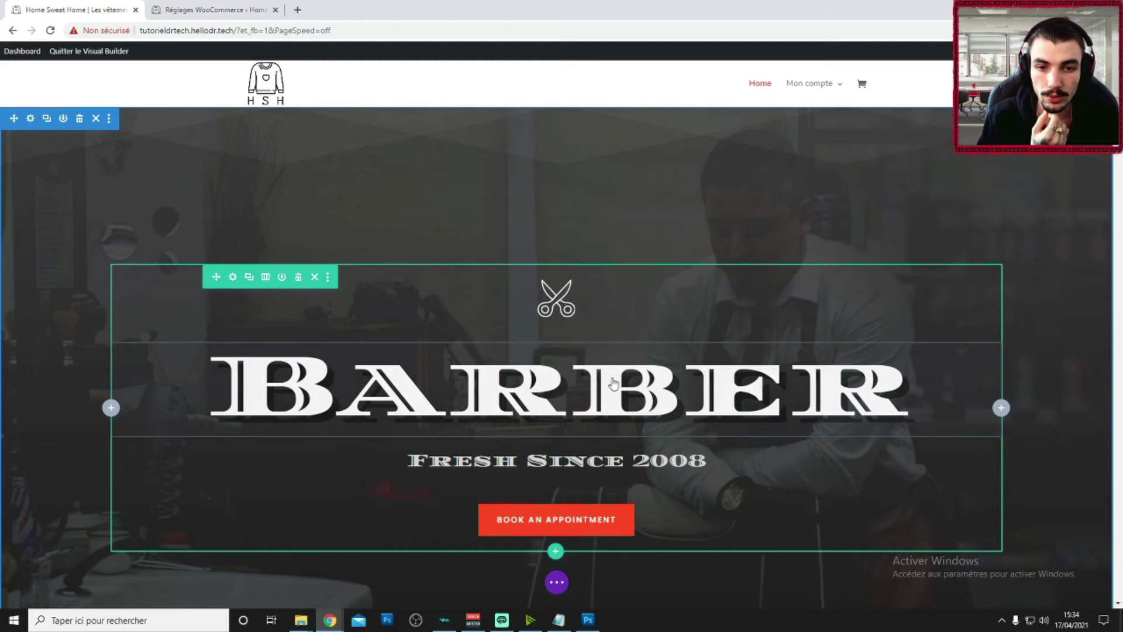
mouse_move(459, 319)
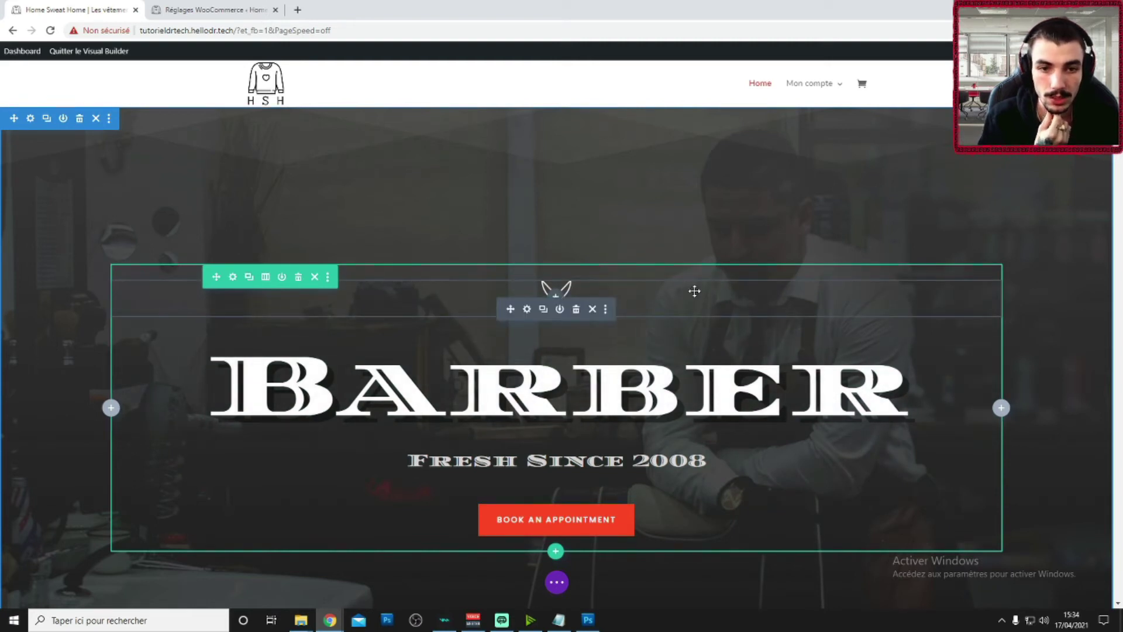
scroll(386, 392, "down", 1)
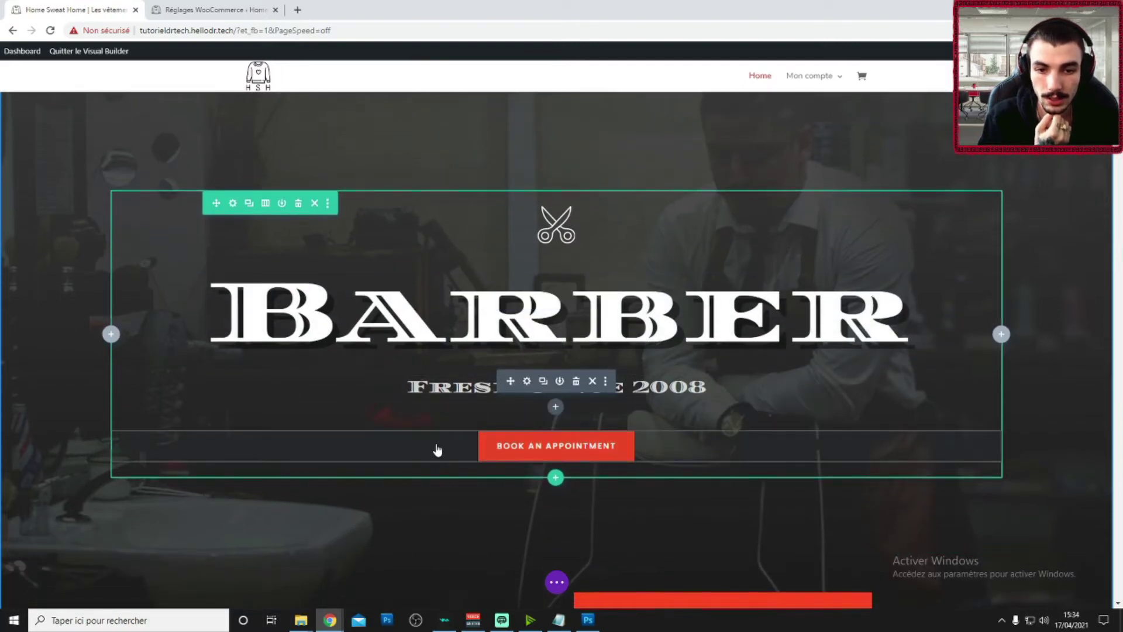
scroll(456, 427, "down", 5)
scroll(419, 380, "down", 2)
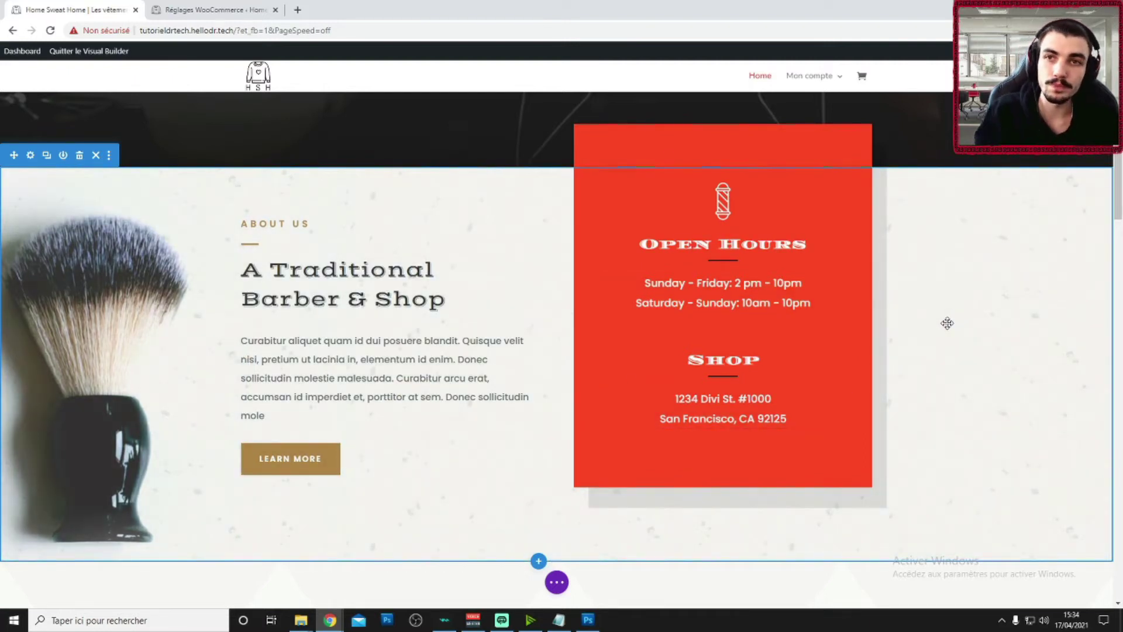
scroll(945, 323, "down", 9)
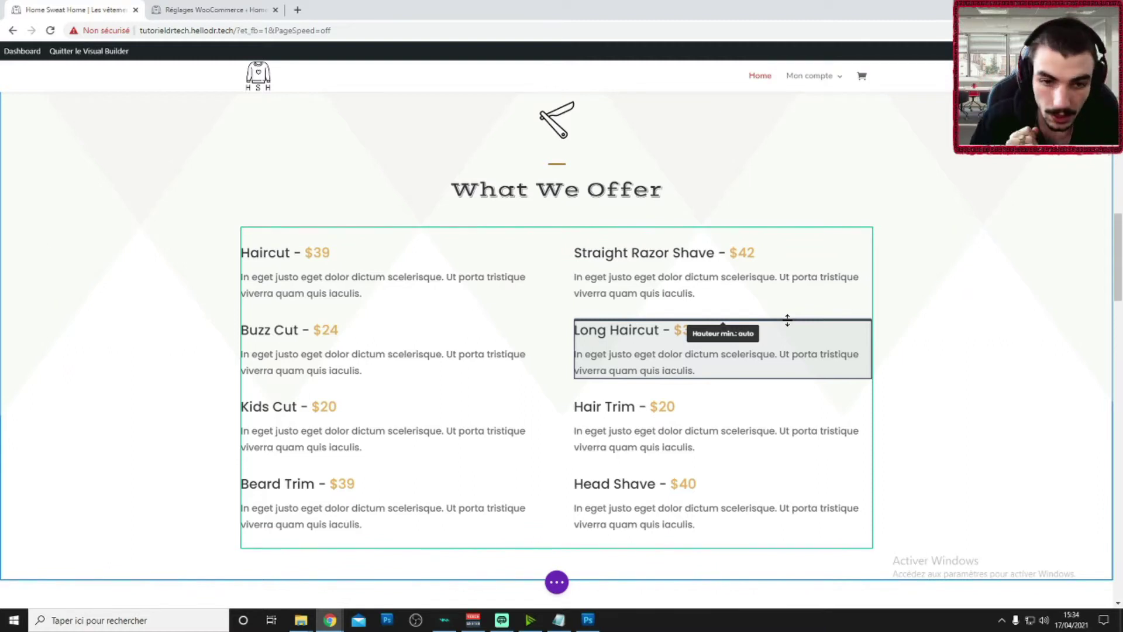
scroll(468, 301, "up", 15)
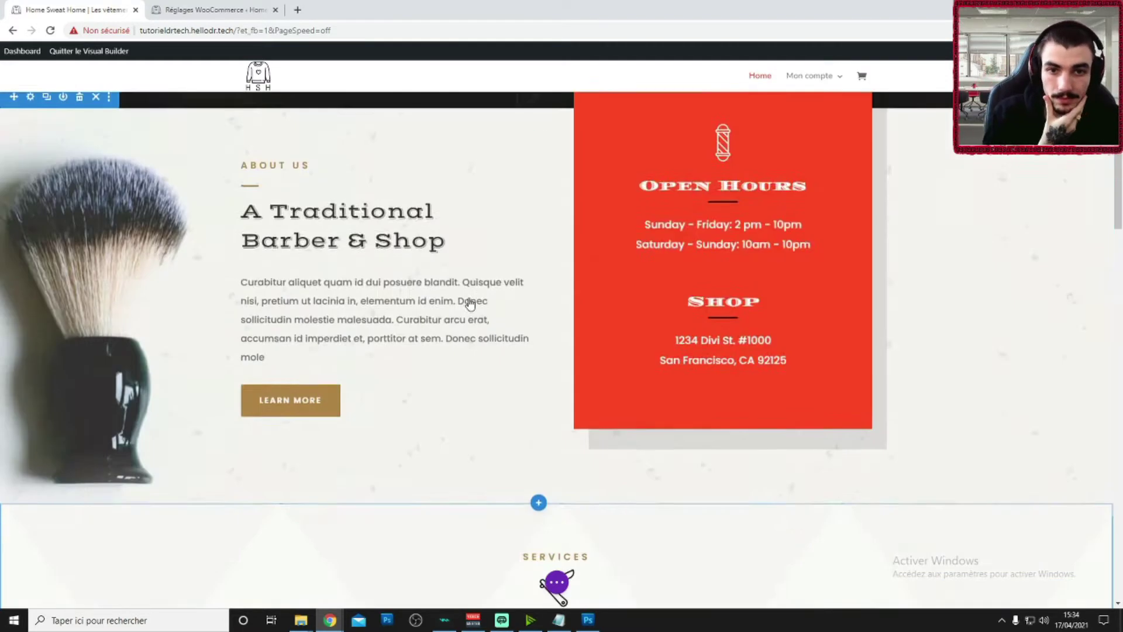
- Examine the whole home page, from the Barber hero to the Send a Message form and footer
scroll(419, 248, "down", 20)
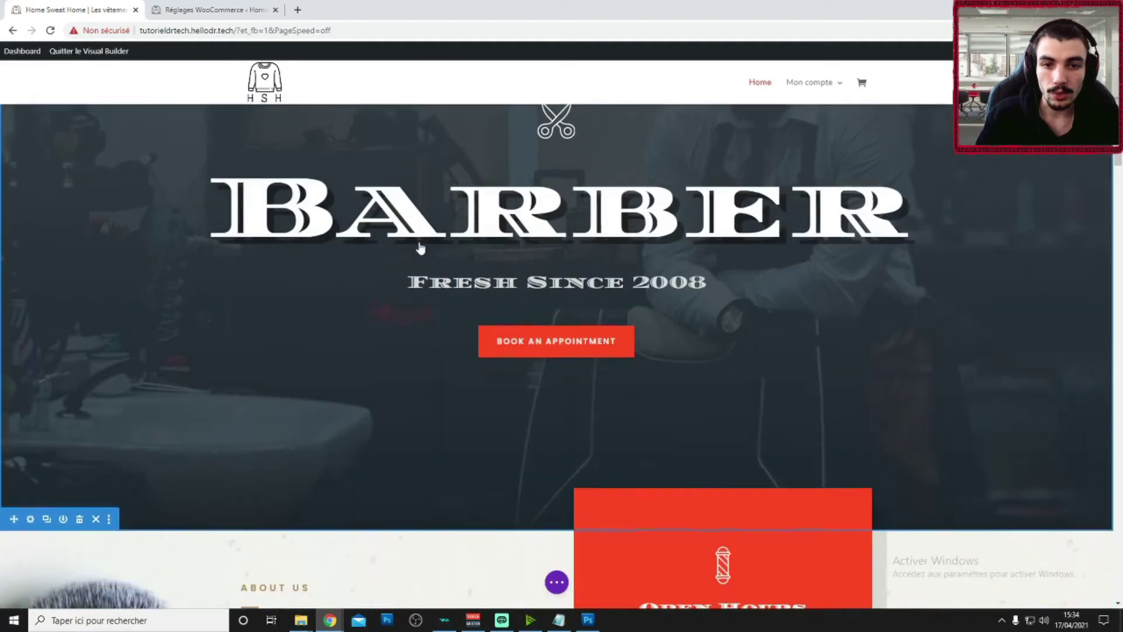
scroll(400, 251, "down", 15)
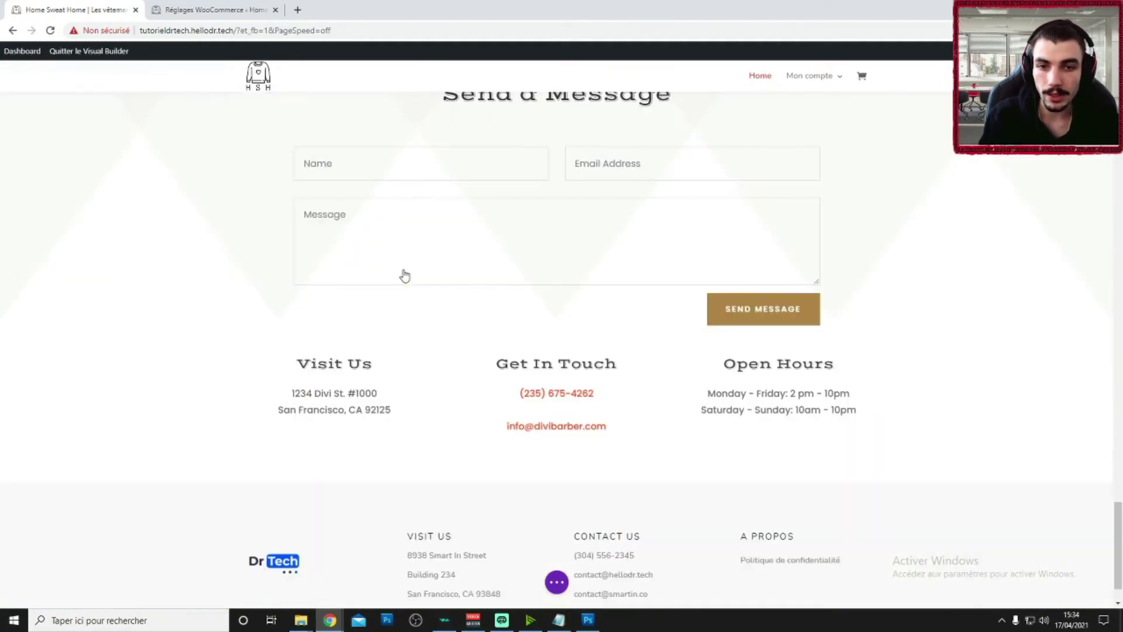
scroll(371, 289, "up", 10)
scroll(346, 269, "up", 20)
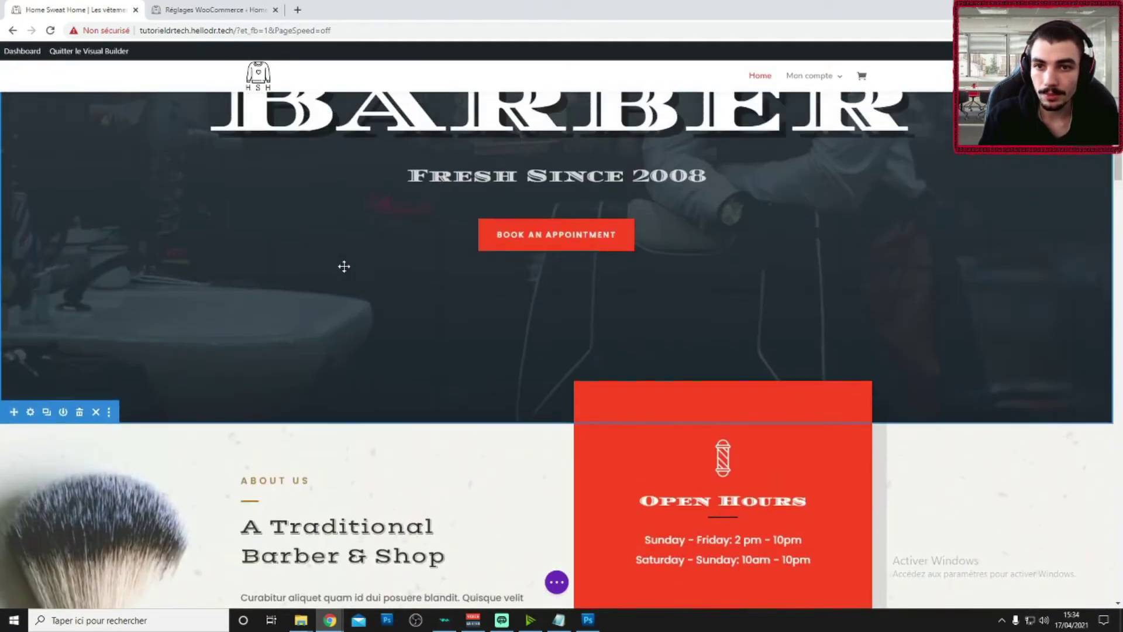
scroll(901, 191, "down", 2)
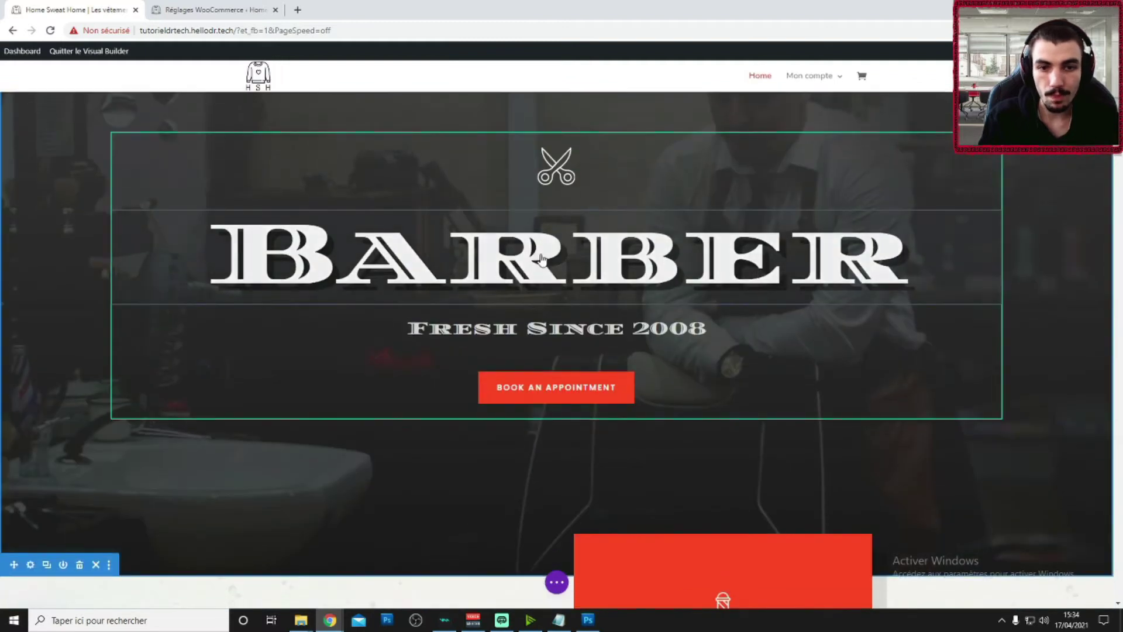
scroll(359, 252, "up", 2)
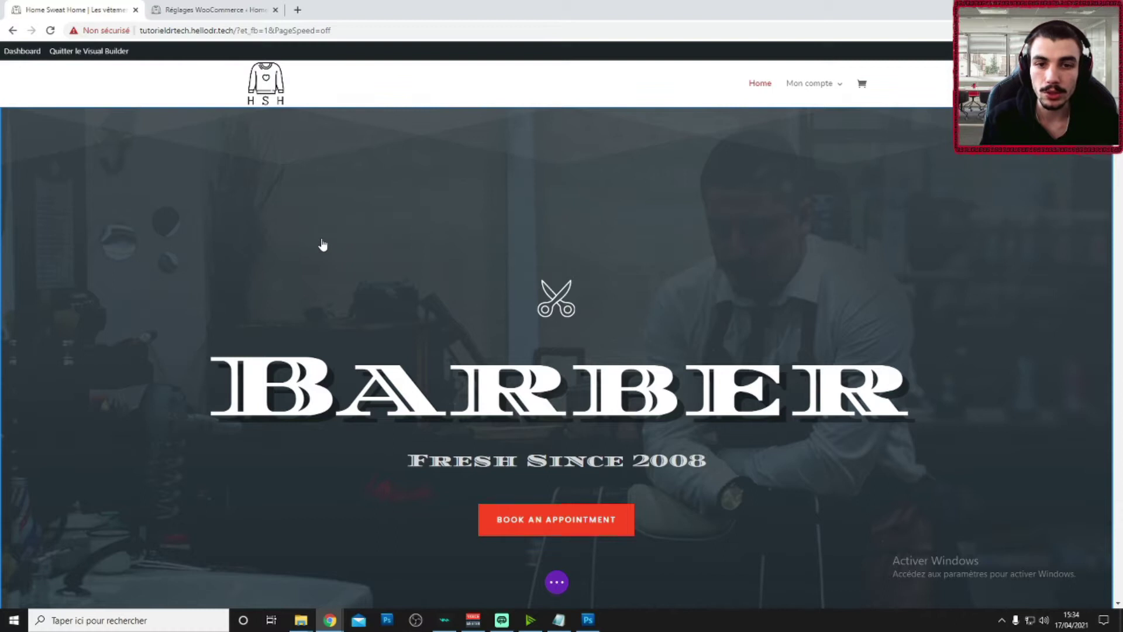
- Inspect the hero section's row, scissors icon and surrounding padding, and its boundary with the About Us section
scroll(316, 245, "down", 5)
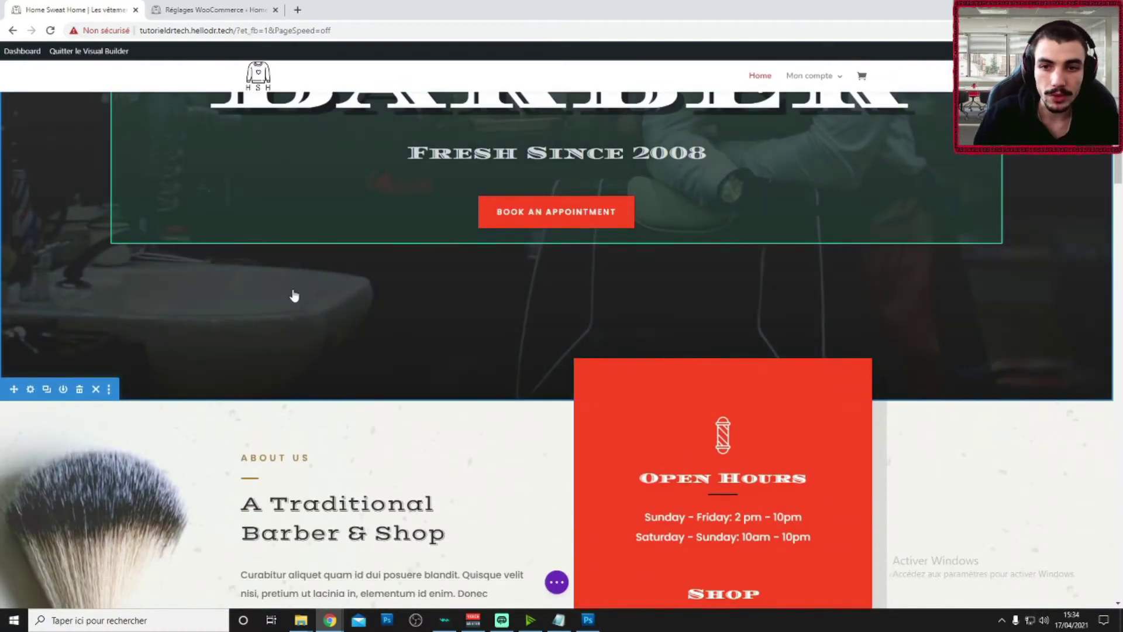
scroll(176, 234, "up", 4)
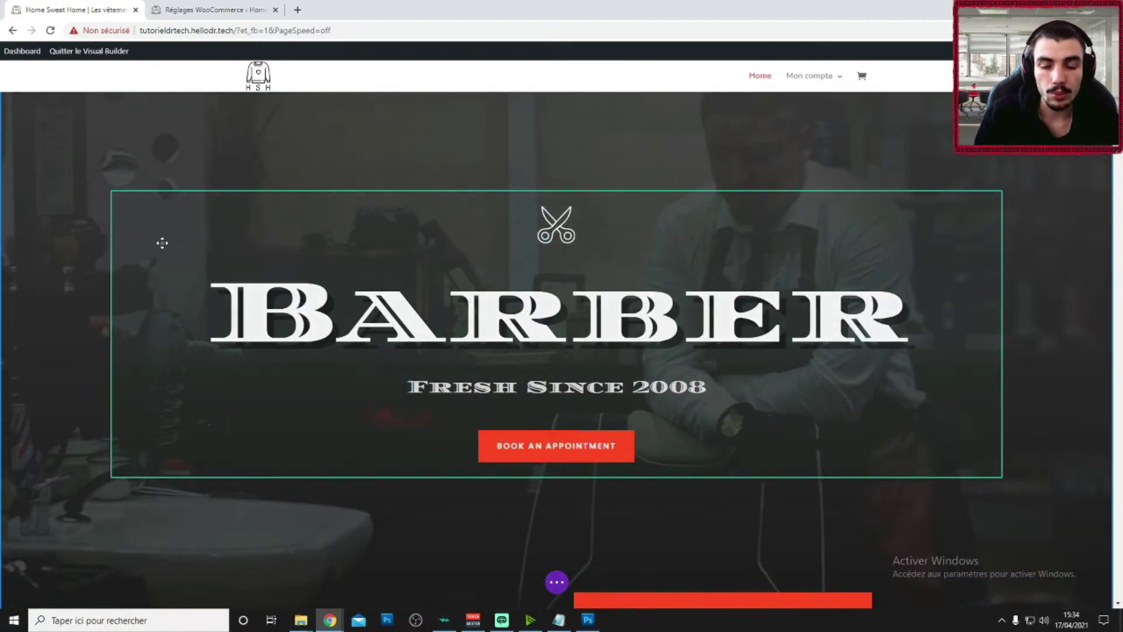
scroll(152, 274, "up", 2)
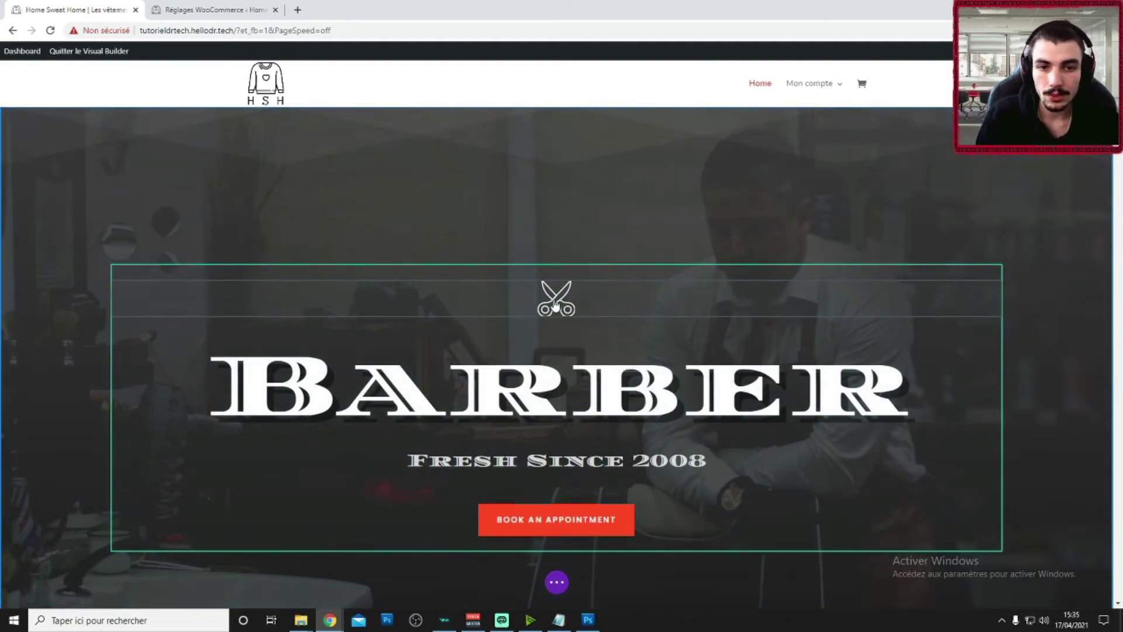
scroll(551, 308, "down", 2)
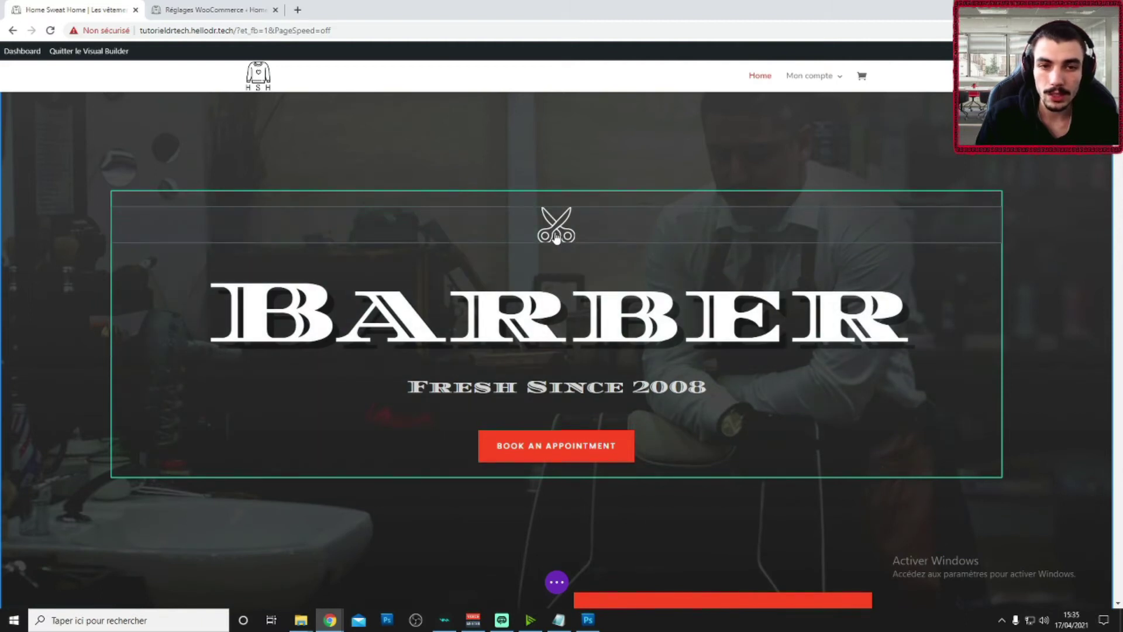
scroll(557, 237, "up", 2)
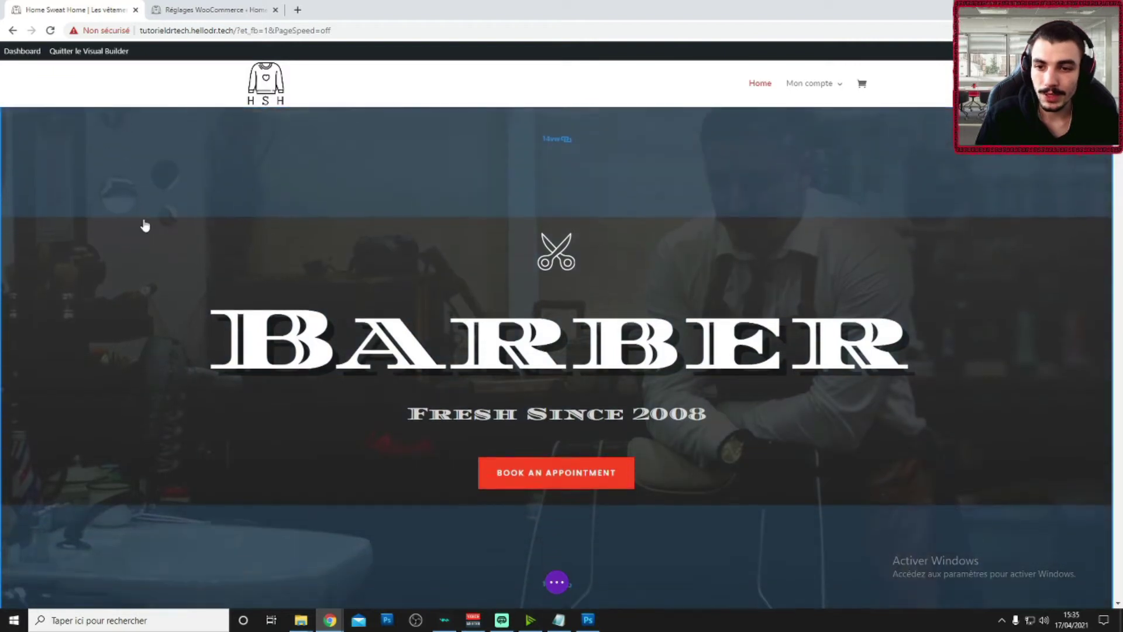
scroll(147, 234, "down", 5)
scroll(409, 409, "up", 5)
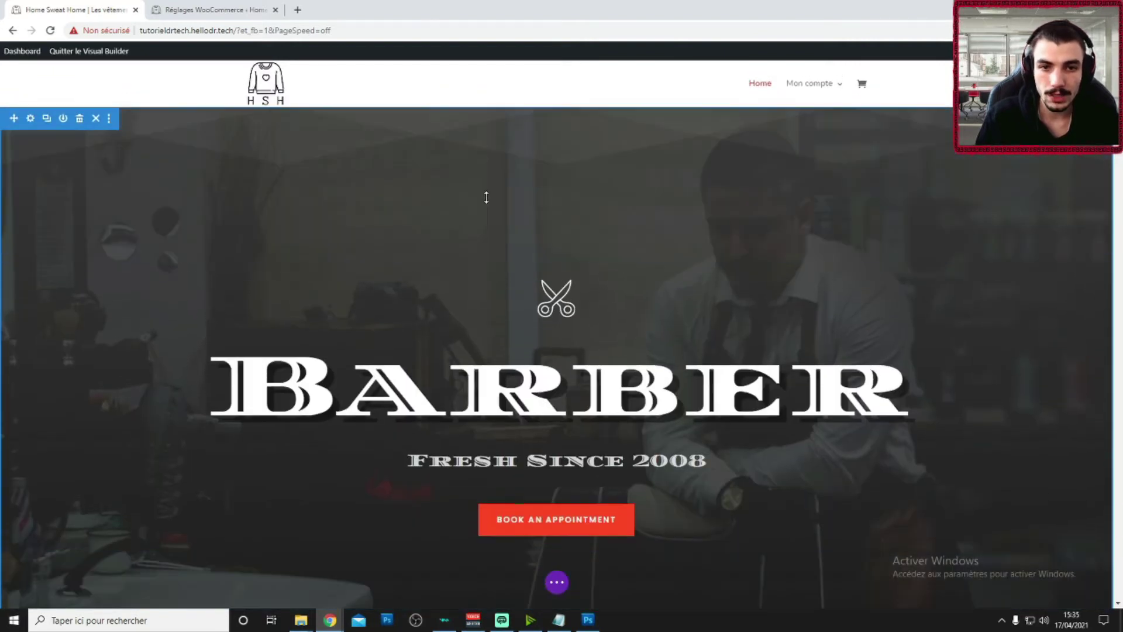
scroll(495, 221, "down", 5)
scroll(471, 230, "up", 5)
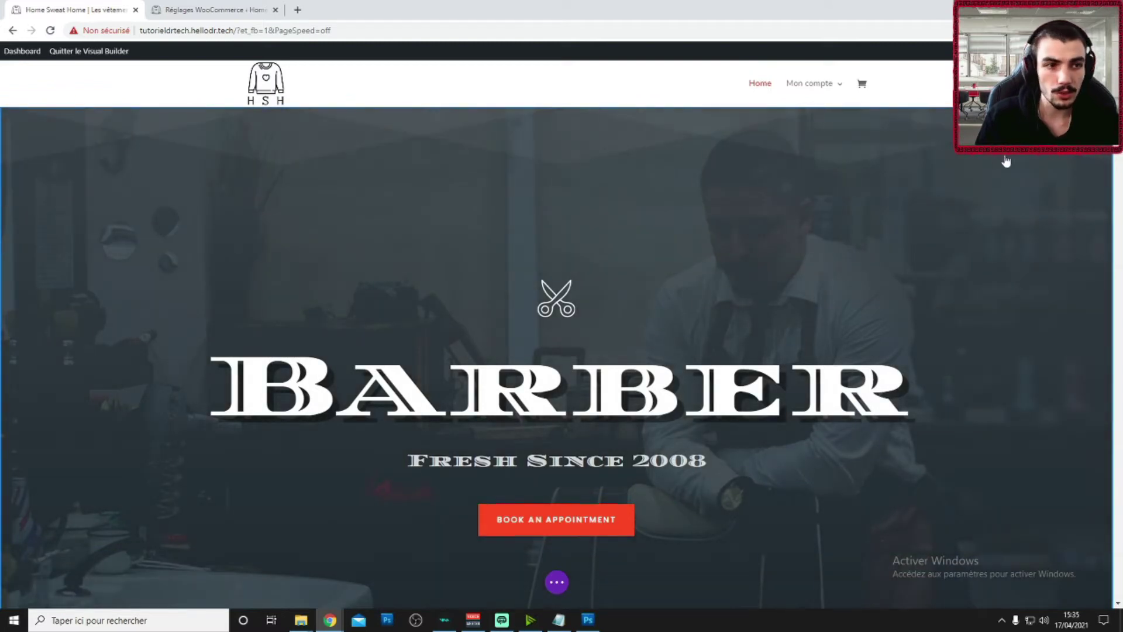
scroll(1007, 326, "down", 5)
scroll(324, 381, "up", 5)
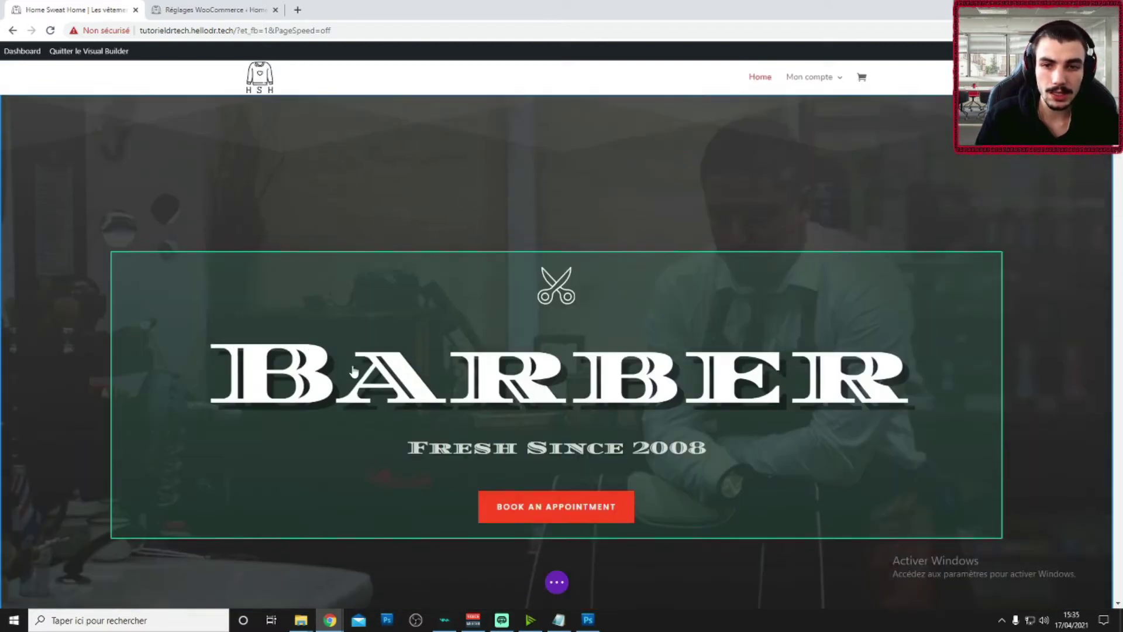
- Reduce the Barber hero section's linked top and bottom padding to 5vw directly on the page
mouse_move(539, 239)
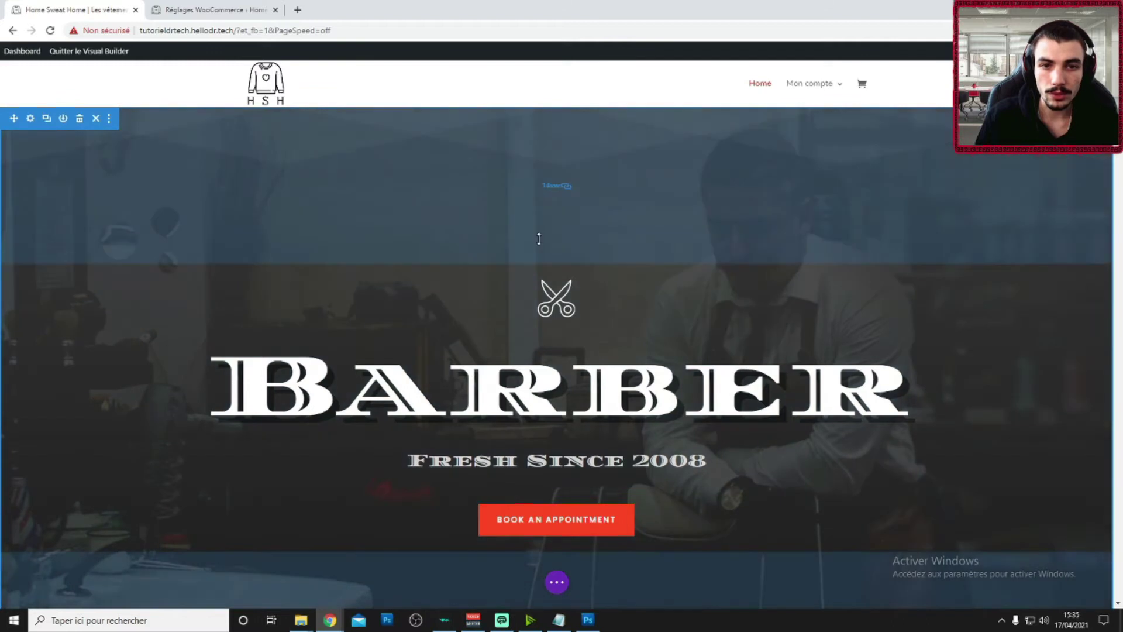
mouse_move(537, 235)
left_mouse_down()
mouse_move(539, 146)
mouse_move(529, 244)
mouse_move(537, 222)
mouse_move(537, 232)
left_mouse_up()
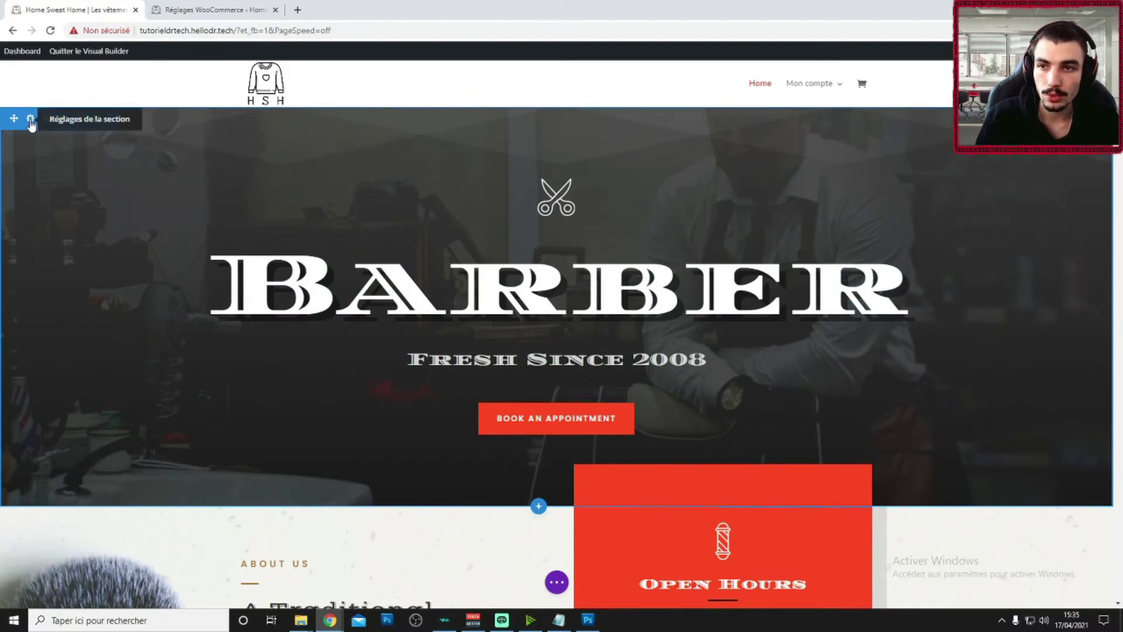
- Set the hero section's linked top and bottom inner margins to 10vw and check the spacing on the page
left_click(31, 120)
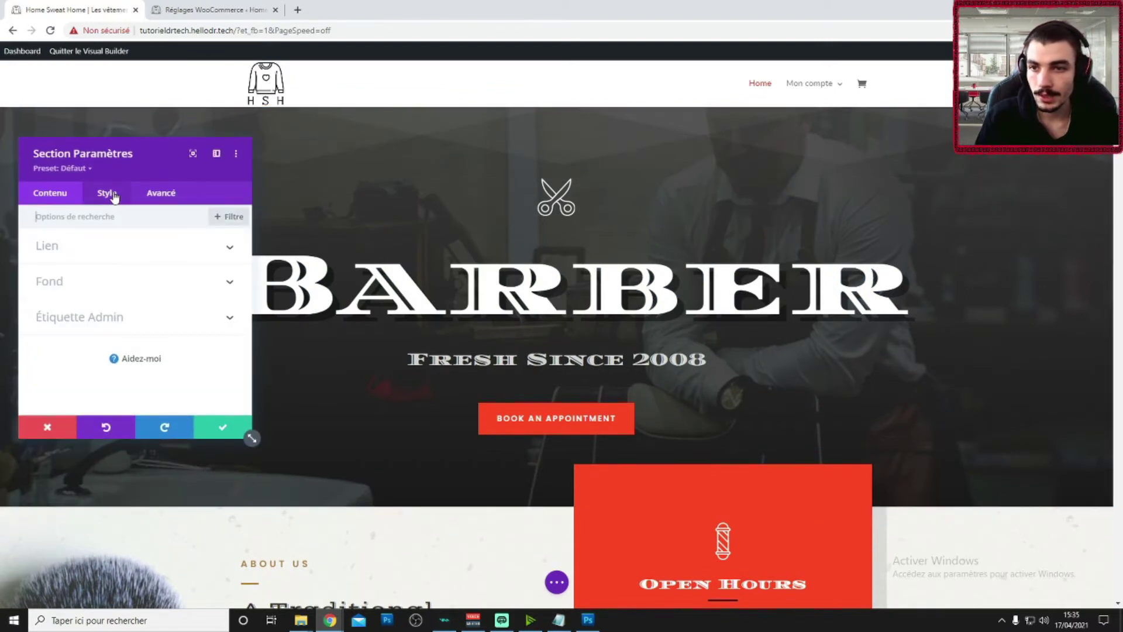
left_click(113, 195)
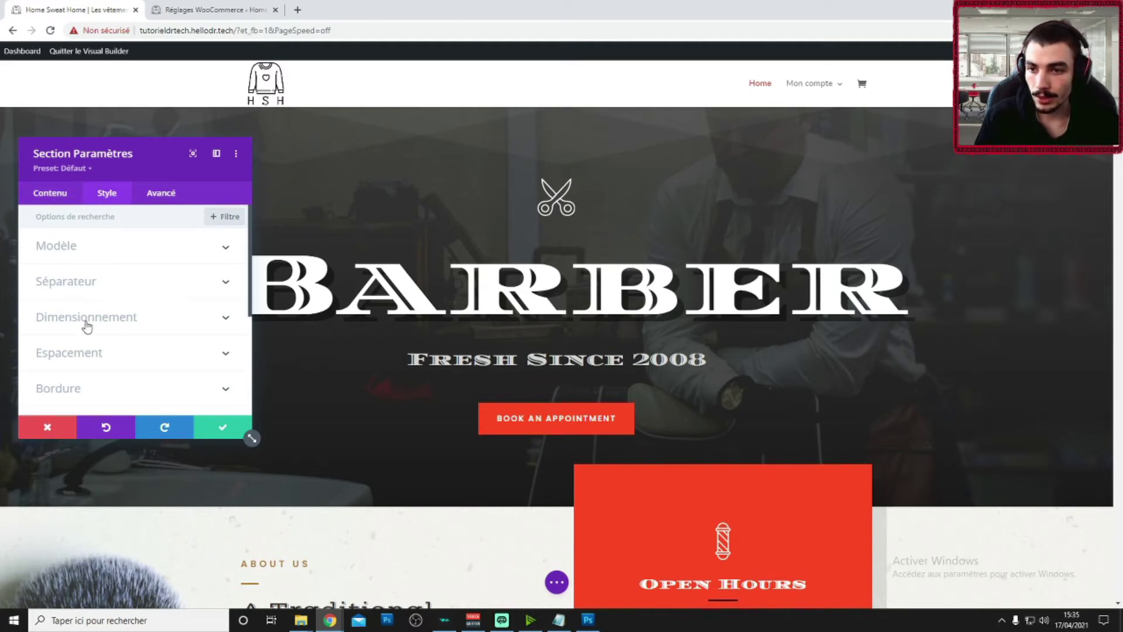
left_click(82, 353)
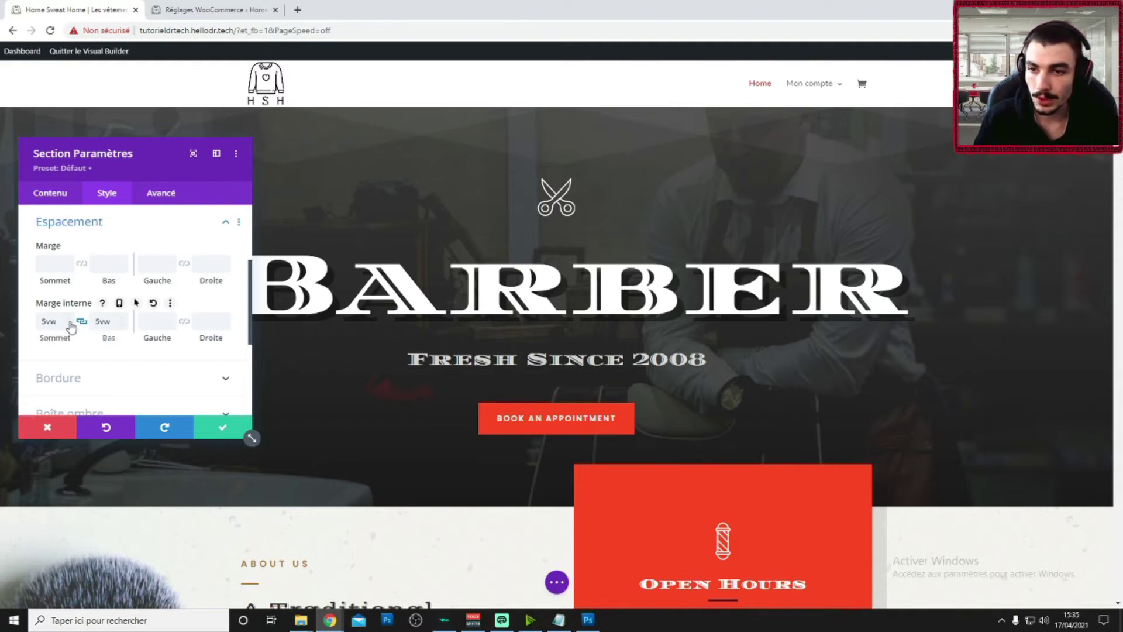
type("10")
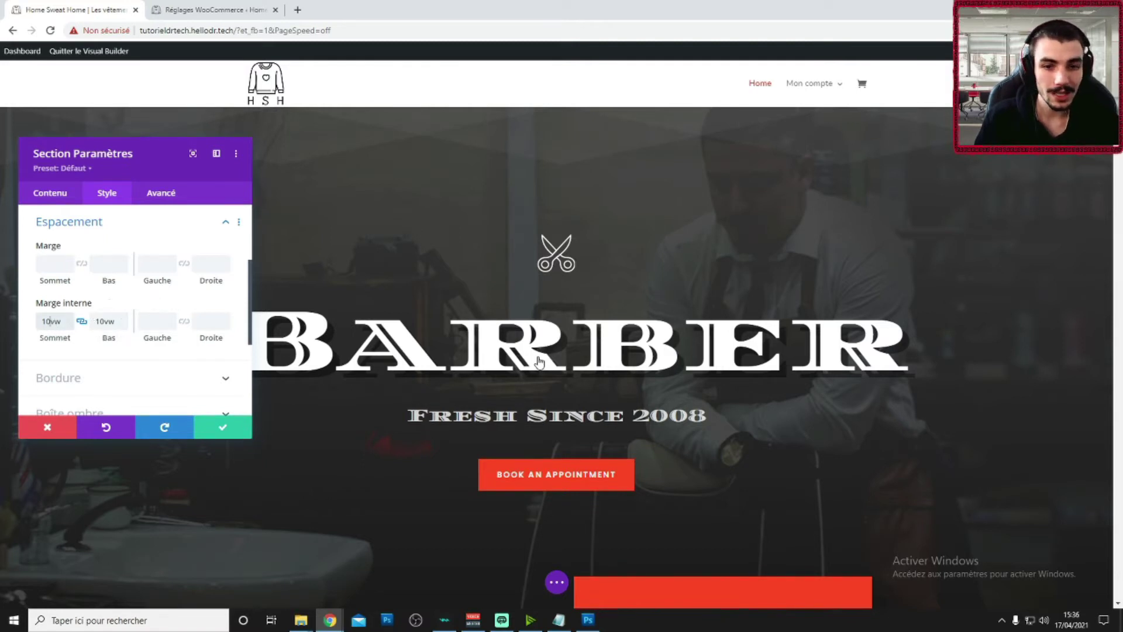
scroll(345, 359, "down", 1)
scroll(410, 362, "down", 5)
scroll(464, 368, "up", 5)
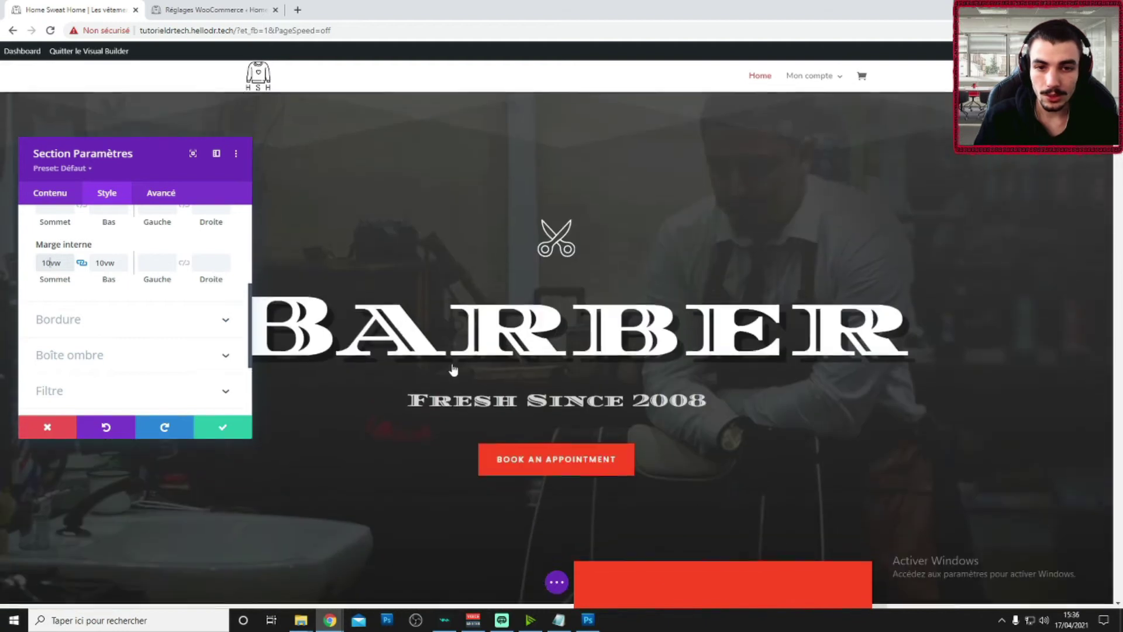
- Try extreme values of 50vw and 1px for the hero section's linked top and bottom inner margins
left_click_drag(51, 263, 34, 266)
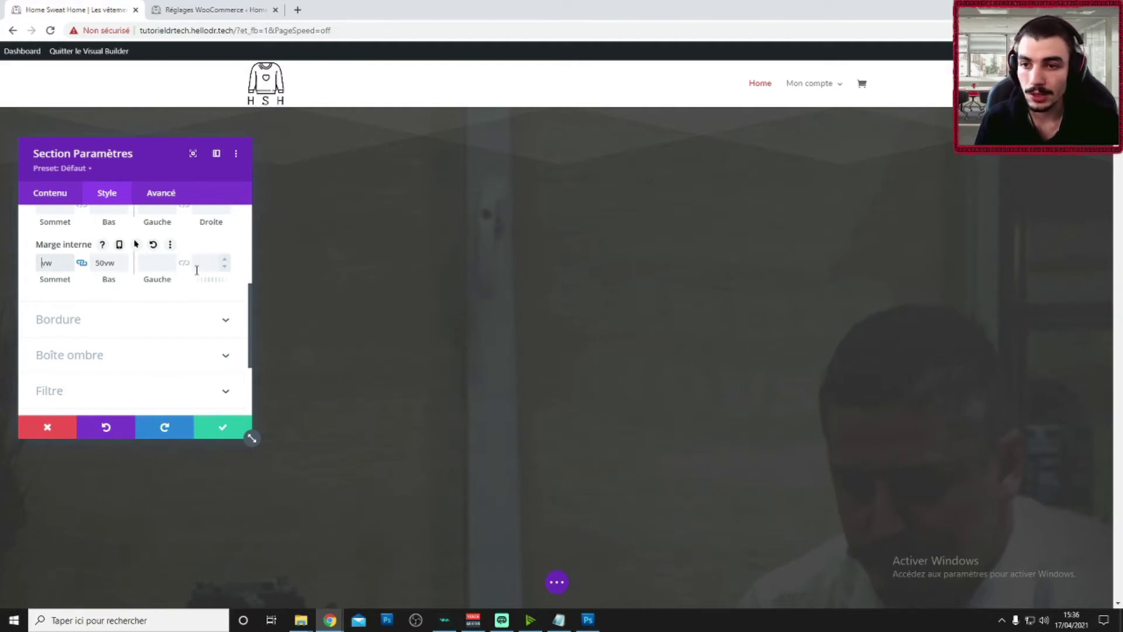
type("1")
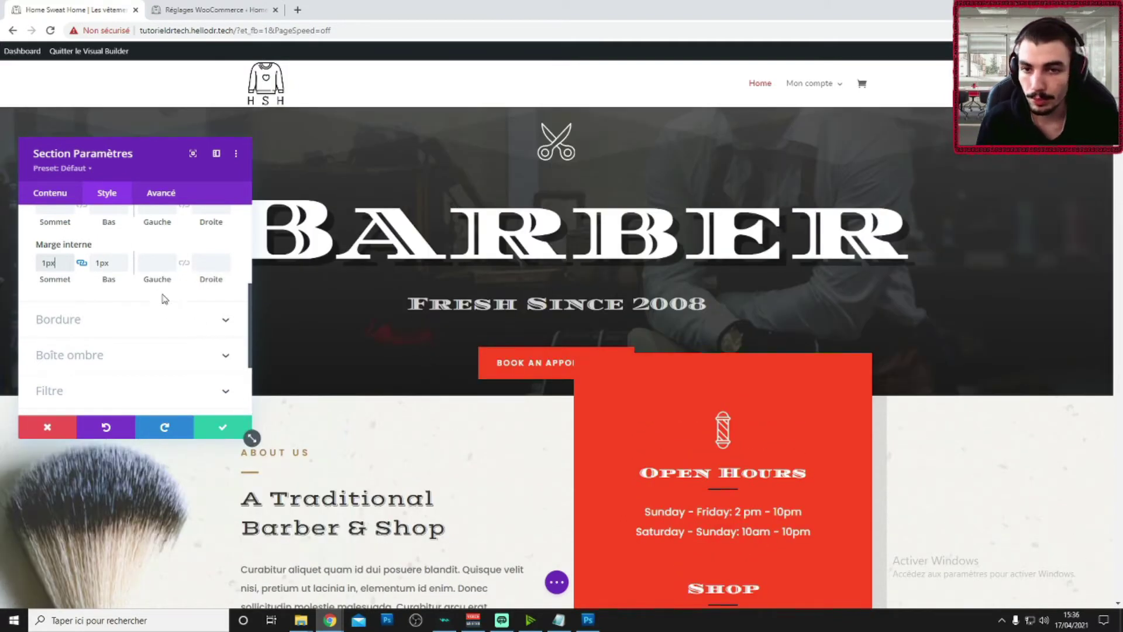
- Set the hero section's top and bottom inner margins to 2vw and save the section settings
left_click_drag(45, 263, 31, 264)
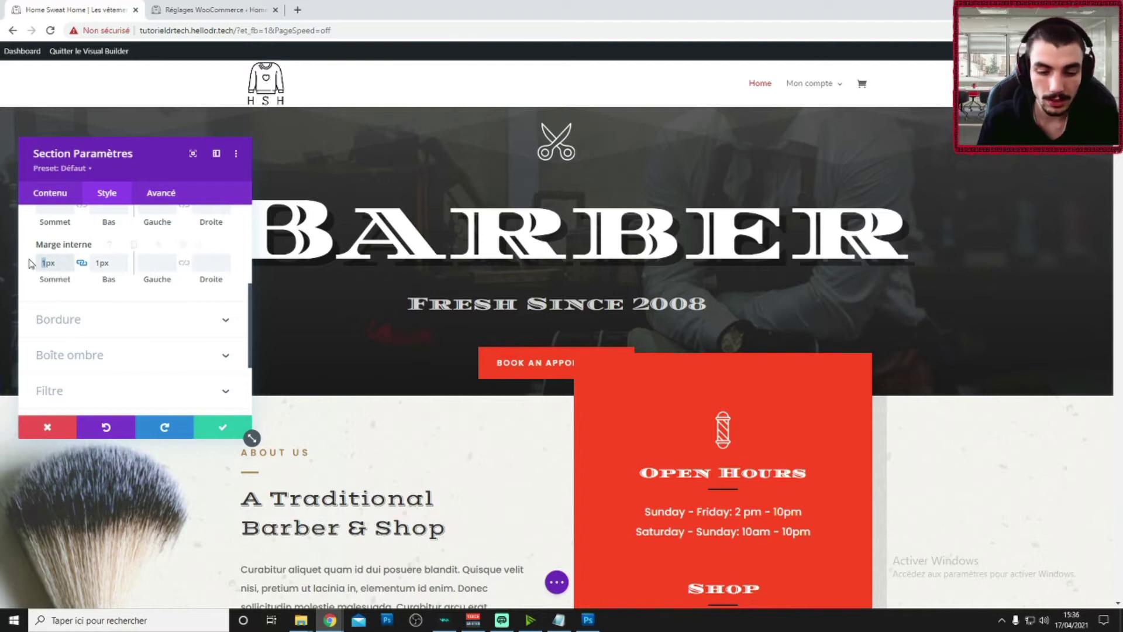
type("2")
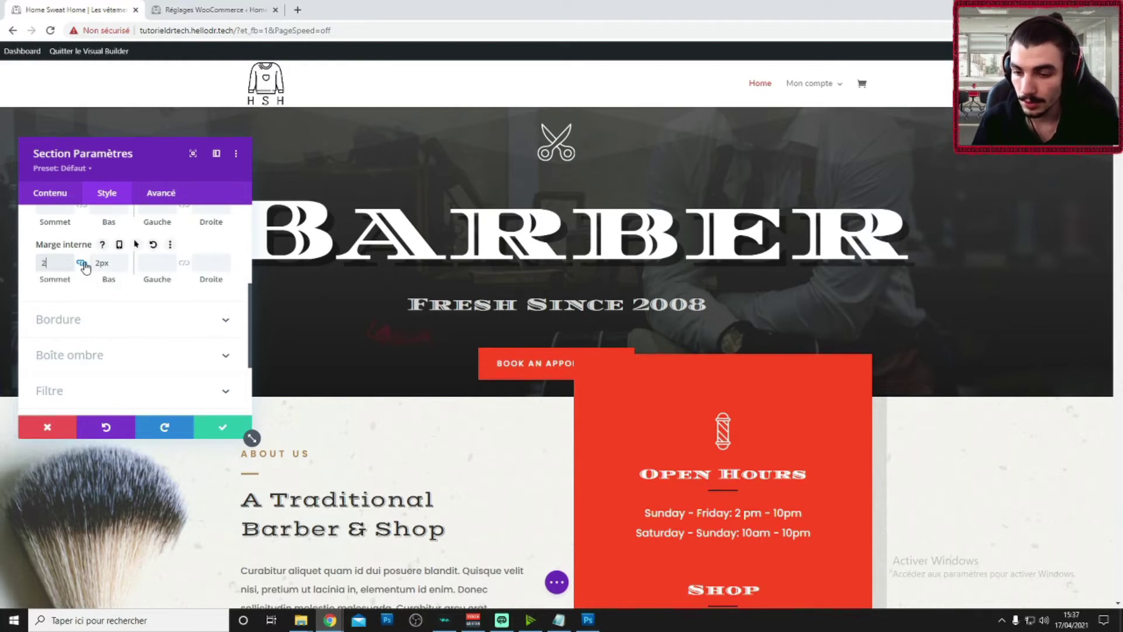
type("vw")
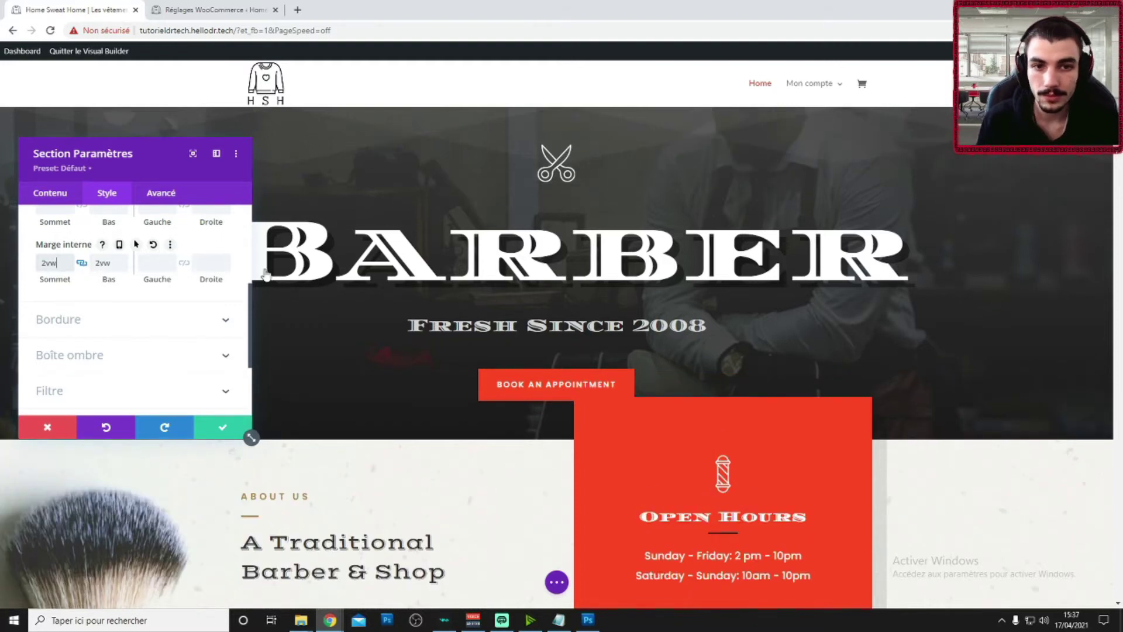
key("Return")
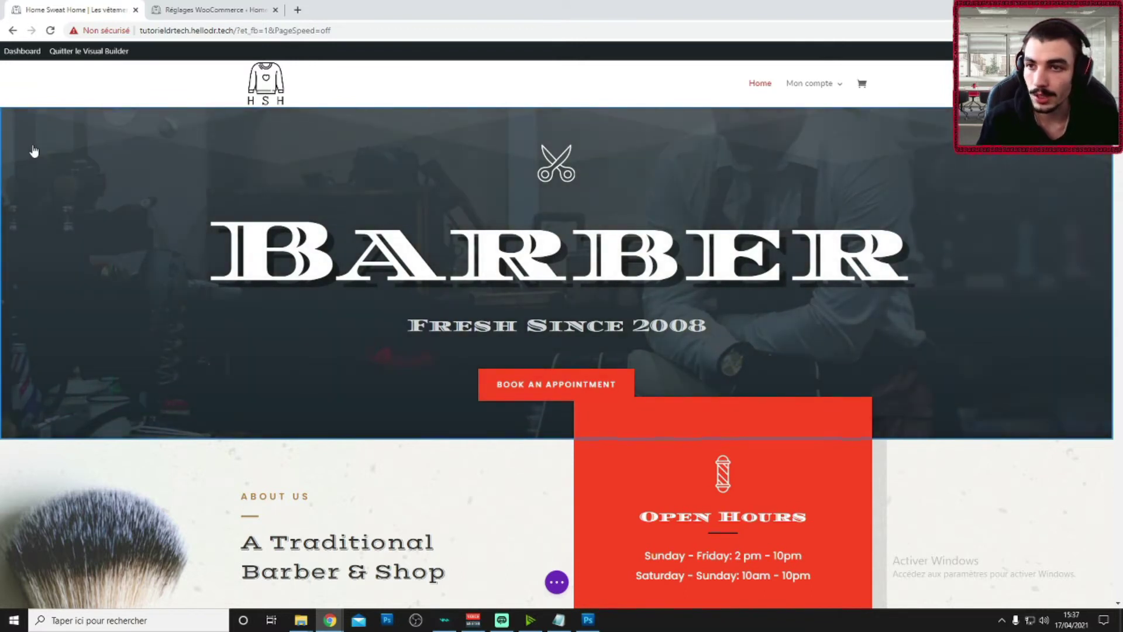
- Reopen the hero section's spacing settings and move the settings window away from the start of the Barber title
left_click(28, 122)
left_click(161, 192)
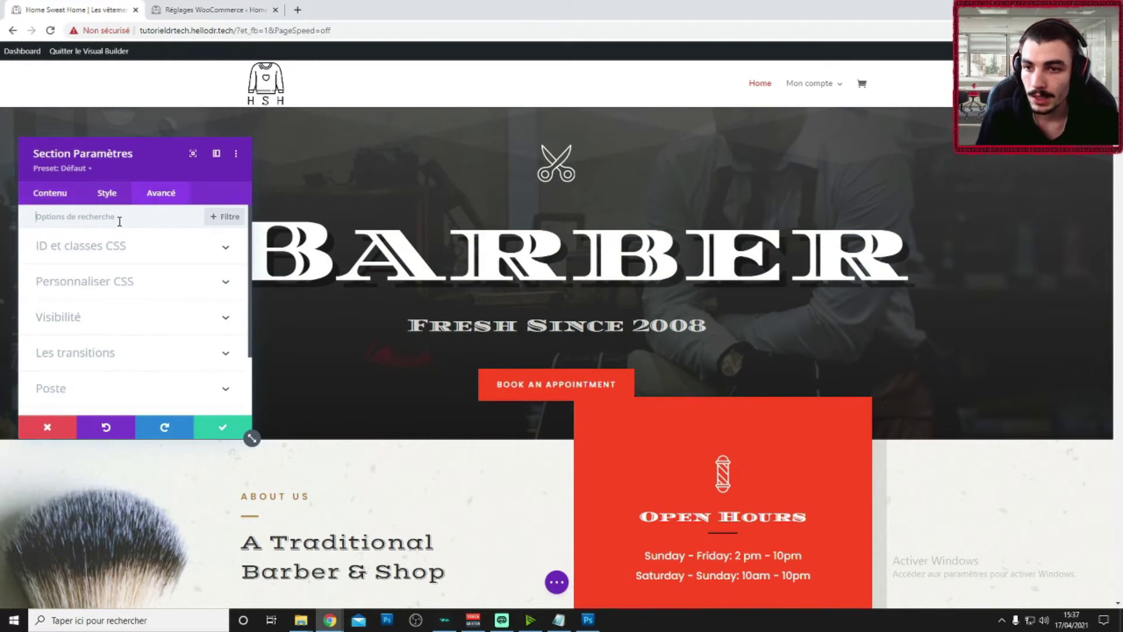
left_click(106, 199)
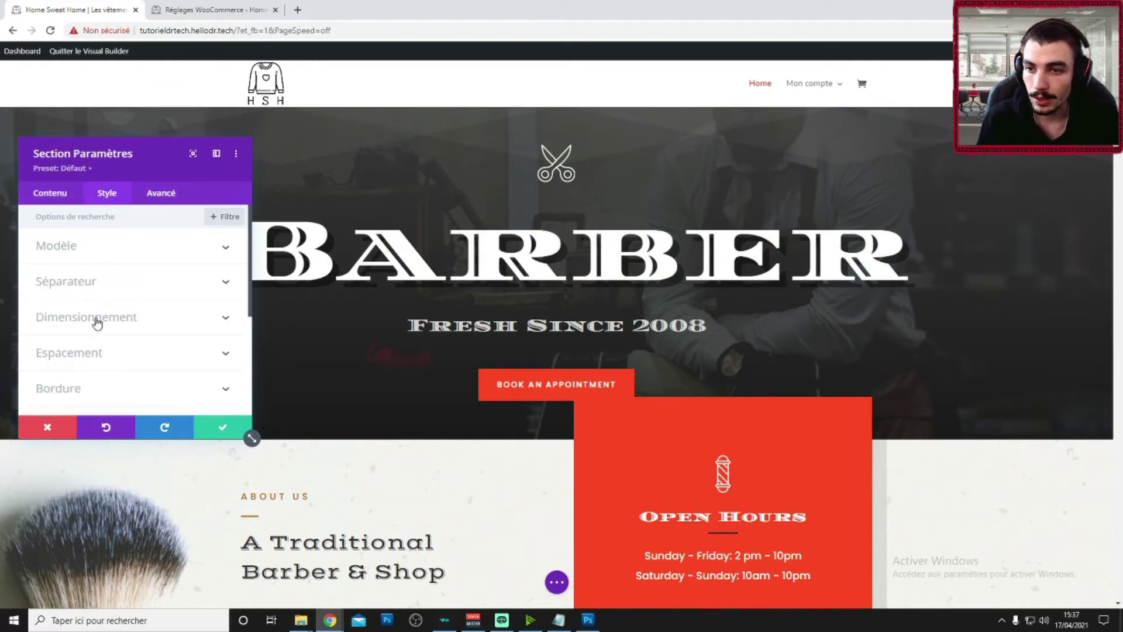
left_click(82, 353)
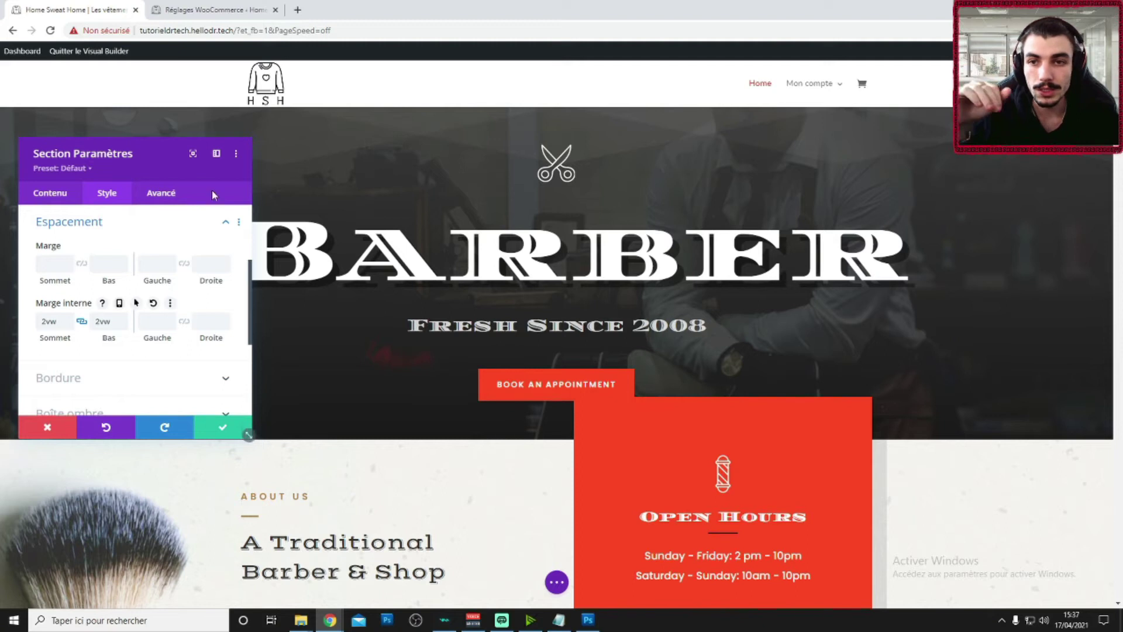
left_click_drag(114, 149, 904, 250)
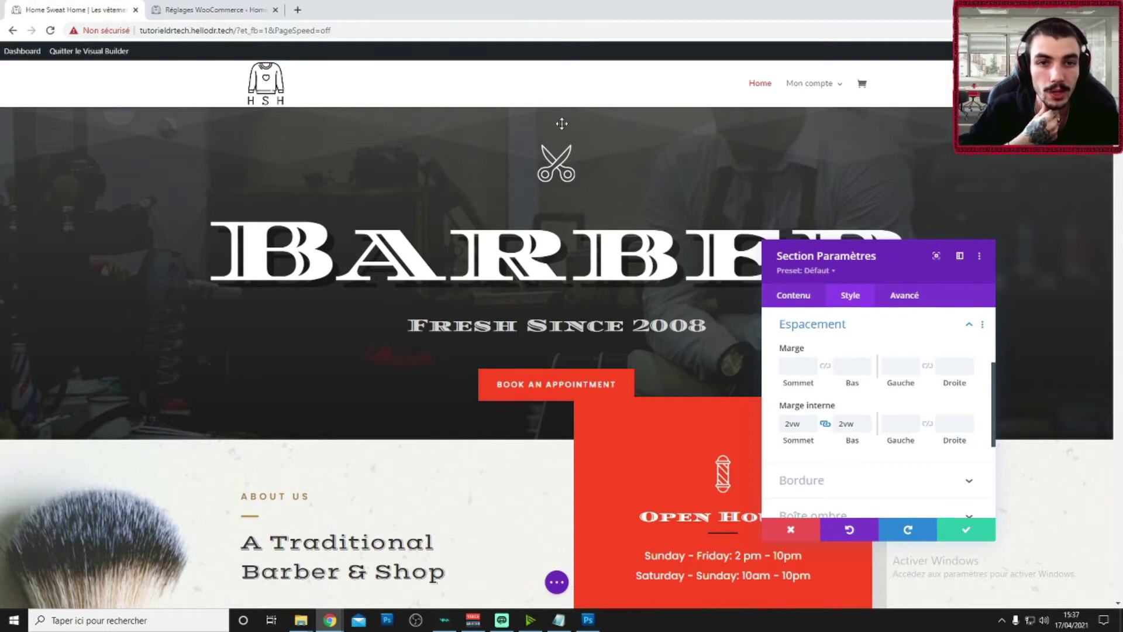
- Link the hero section's top and bottom outer margins and set them to 10%, trying 10px first
left_click_drag(797, 424, 777, 425)
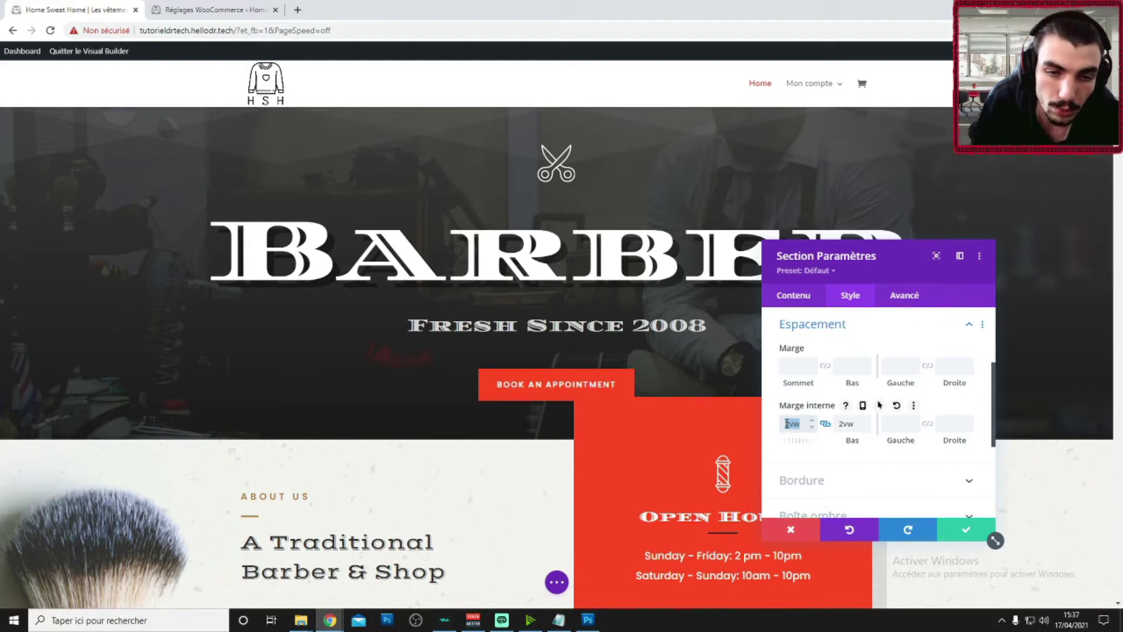
left_click(797, 367)
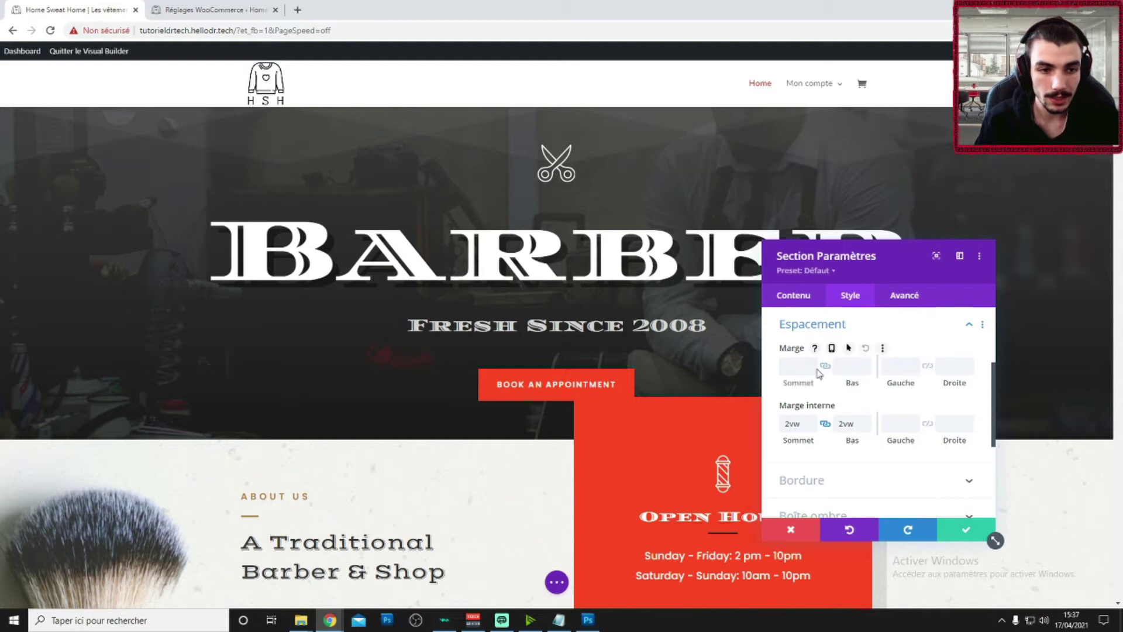
type("10px")
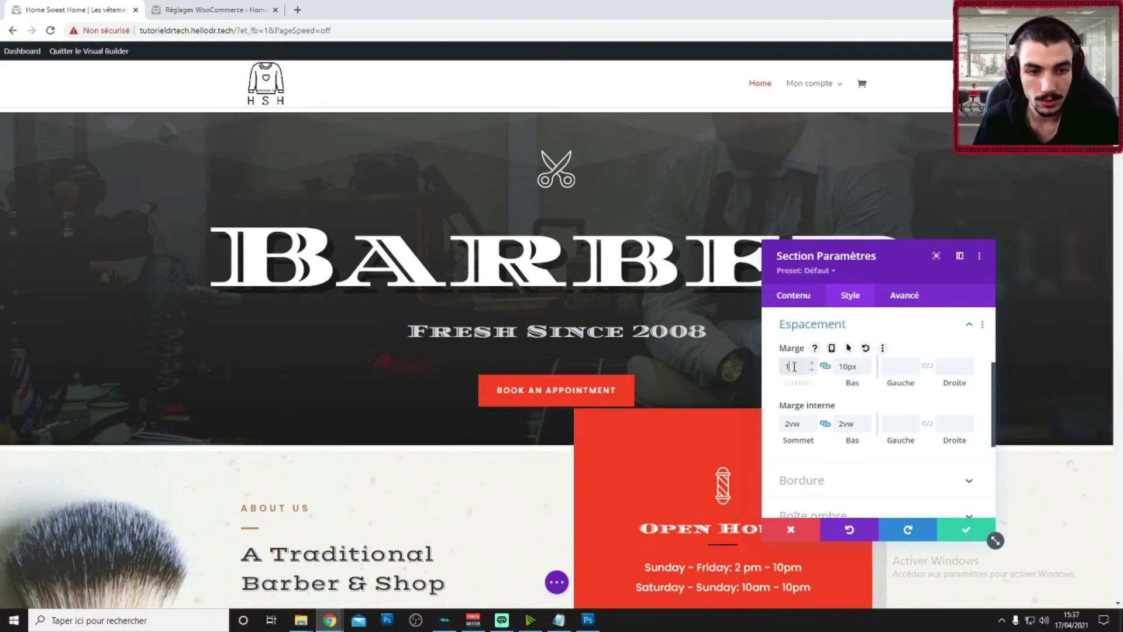
key("BackSpace")
key("BackSpace")
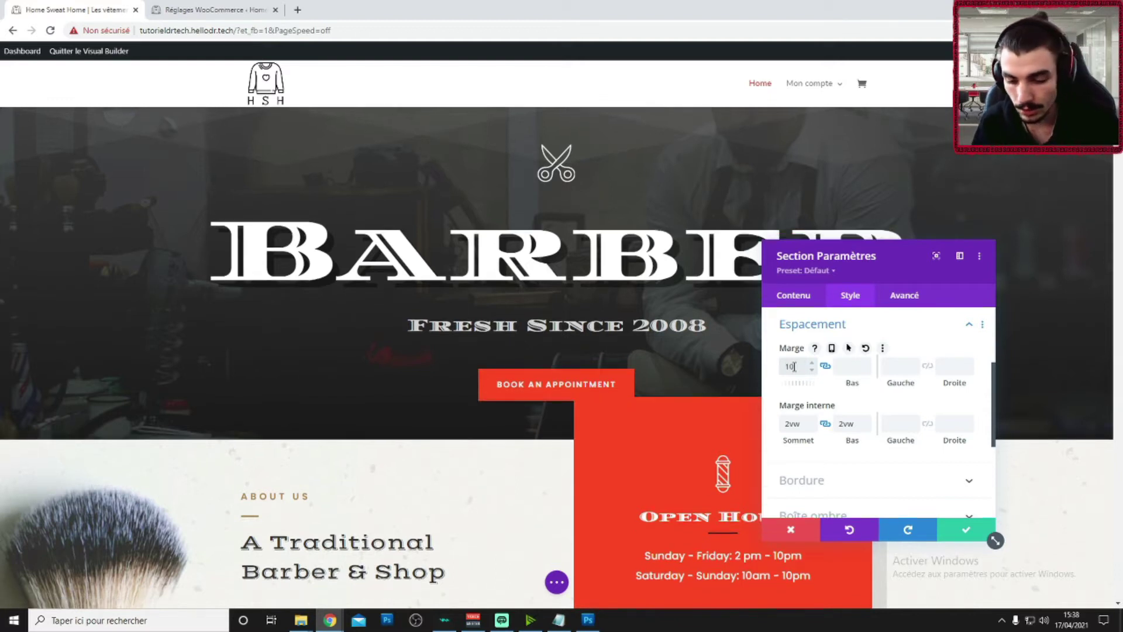
type("%")
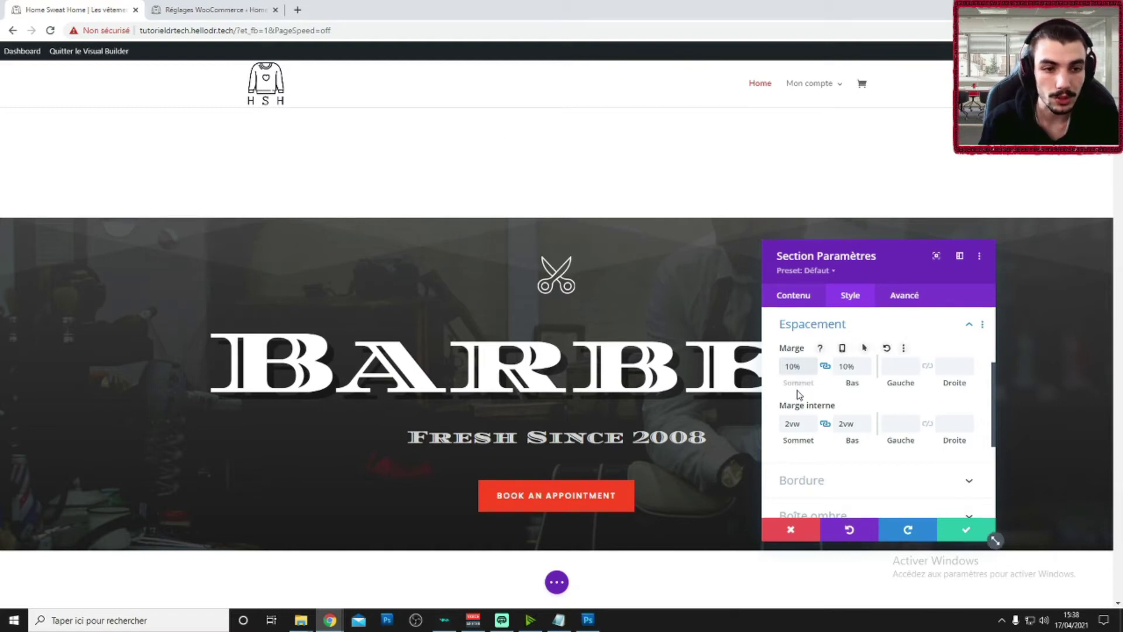
- Unlink the hero section's top and bottom outer margins and set the bottom one to 0px
double_click(795, 366)
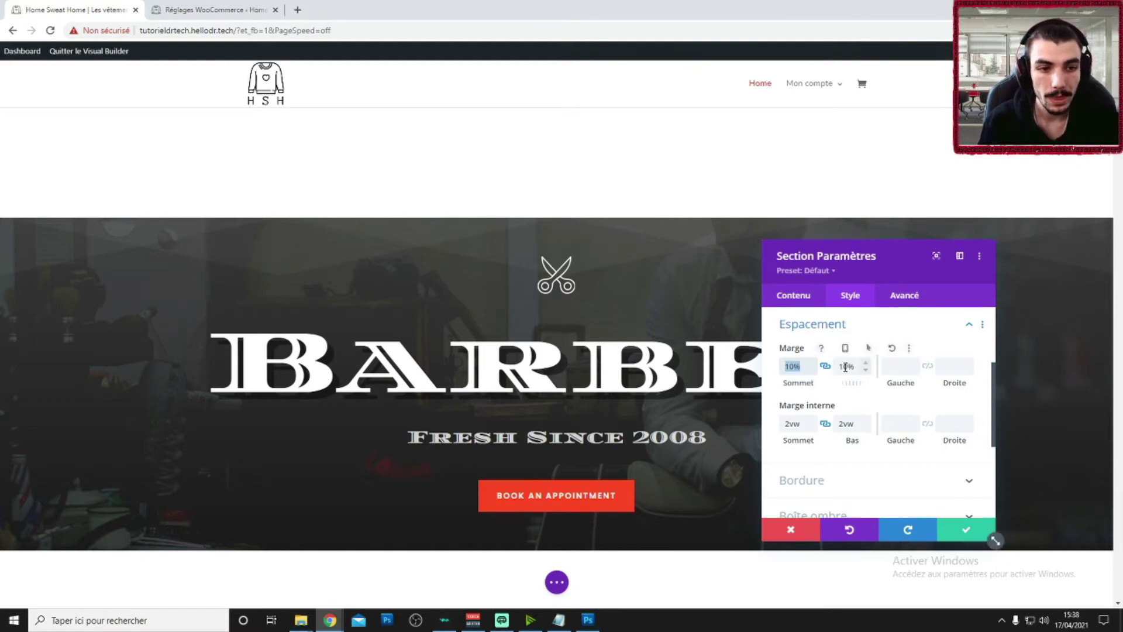
scroll(533, 345, "down", 5)
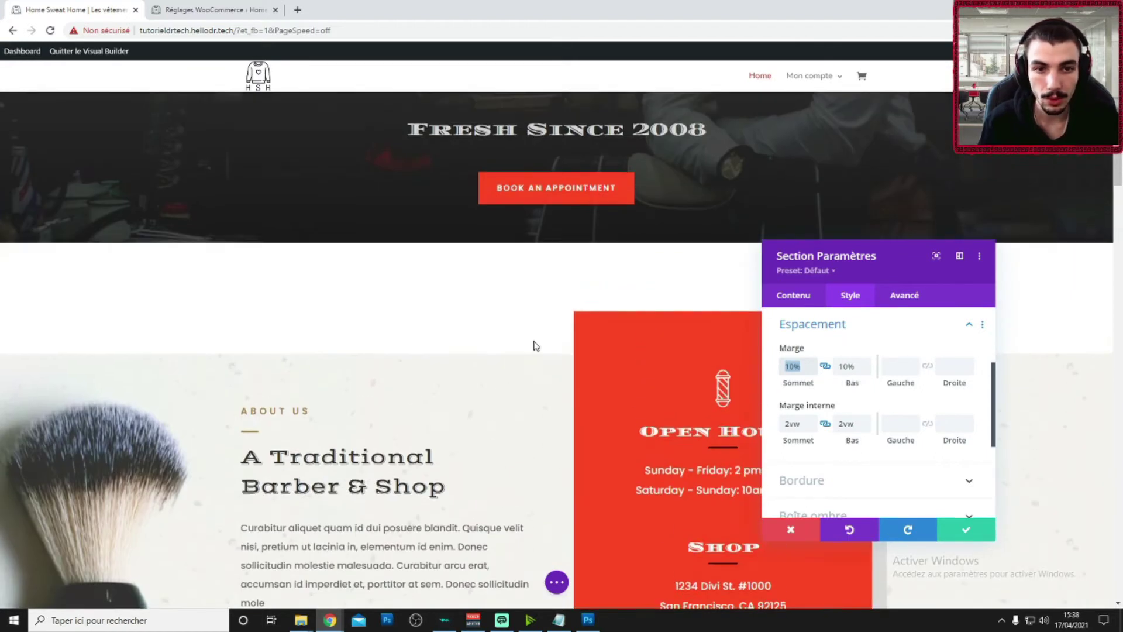
left_click(824, 365)
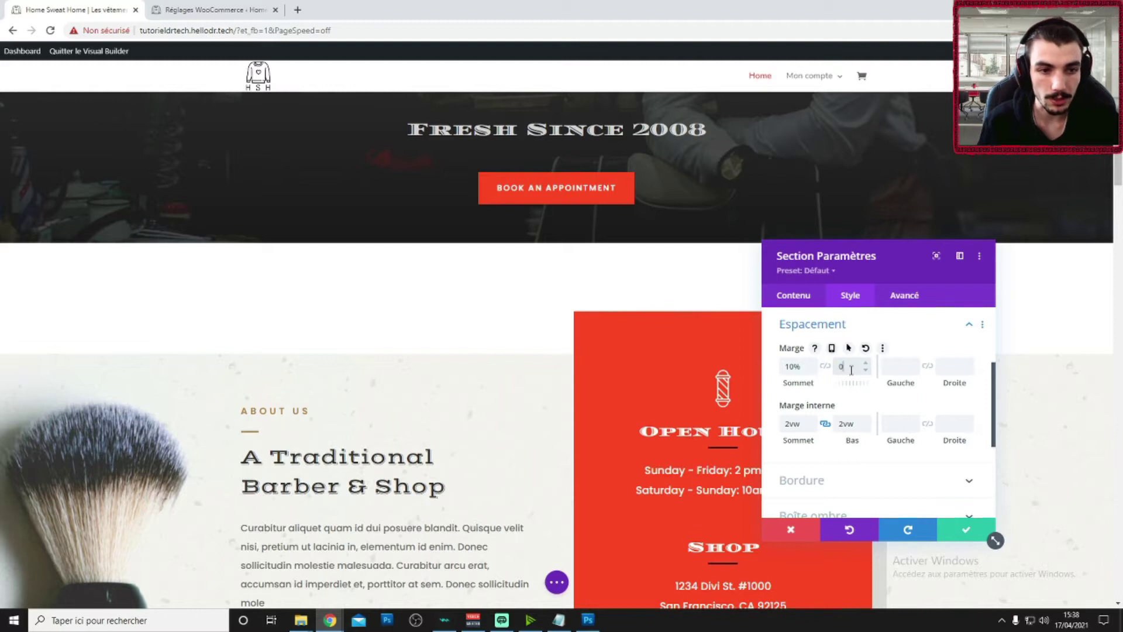
scroll(494, 284, "up", 3)
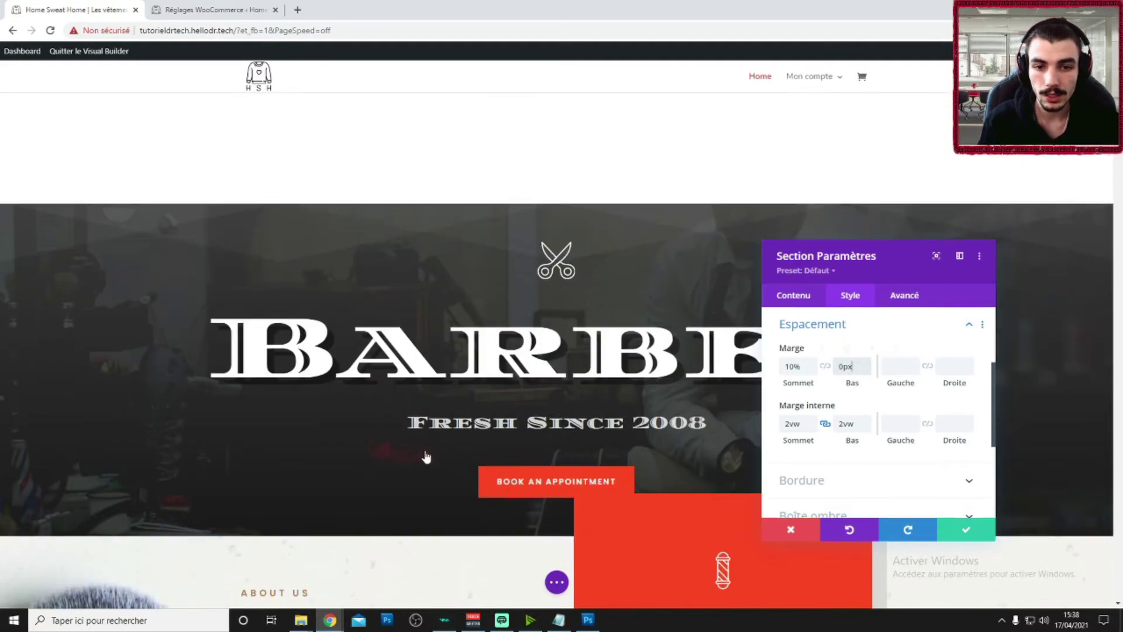
scroll(606, 431, "up", 2)
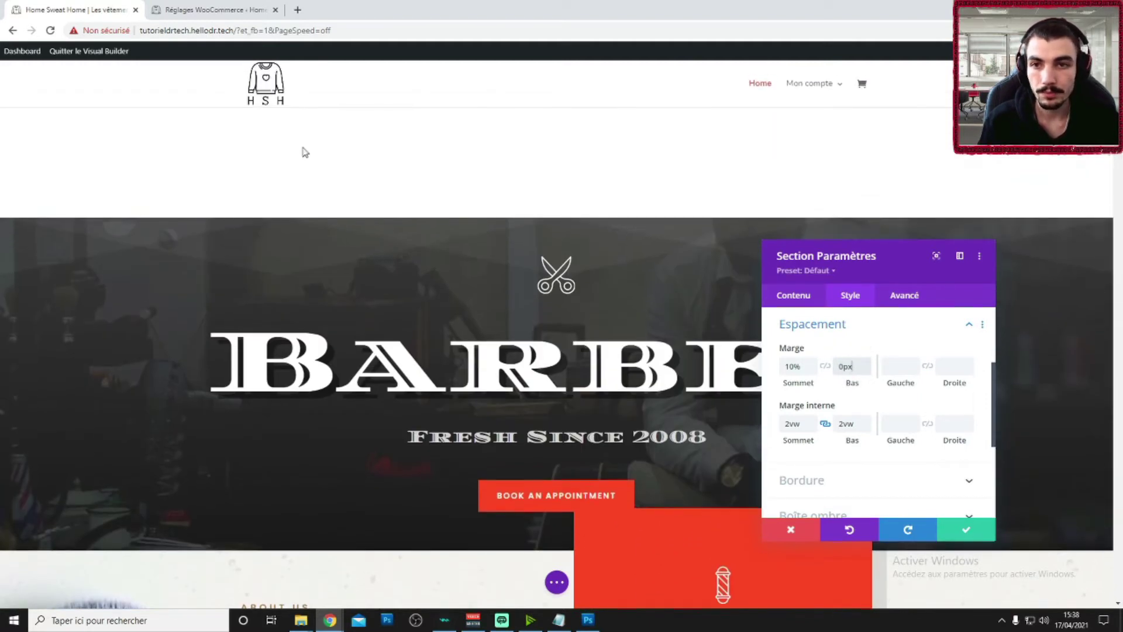
- Clear the hero section's top outer margin and save the section settings
left_click(801, 365)
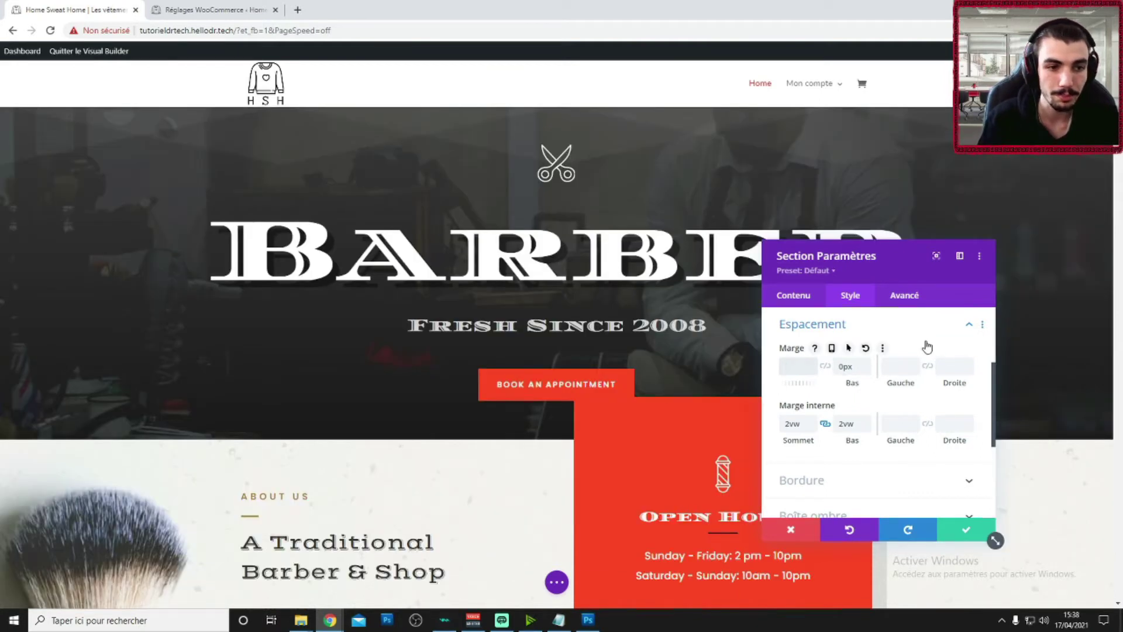
left_click(926, 344)
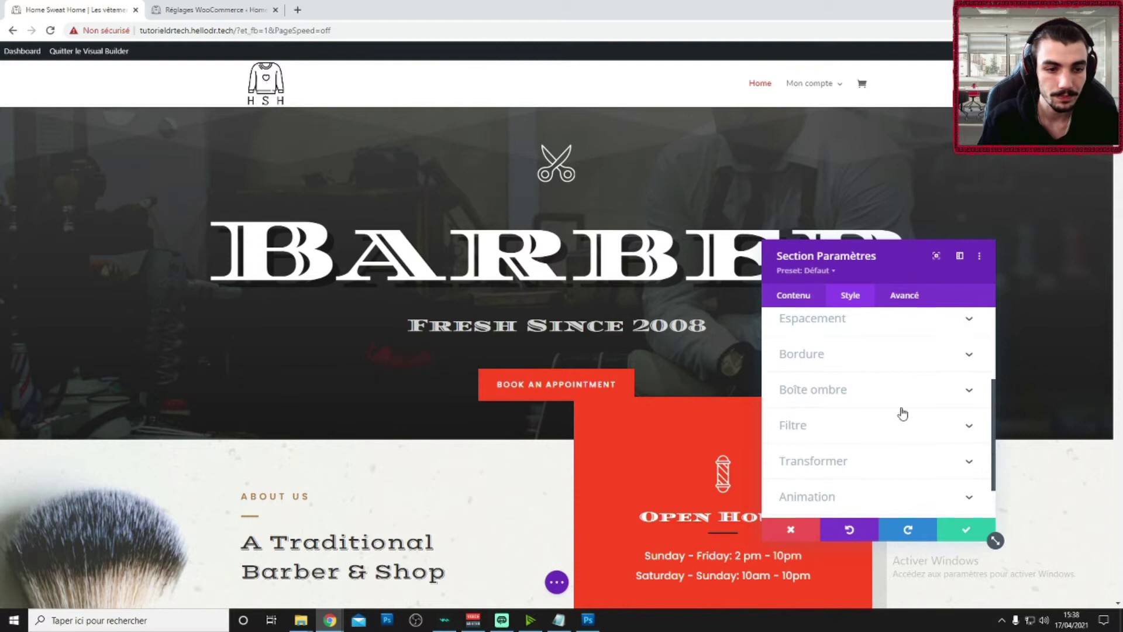
left_click(966, 529)
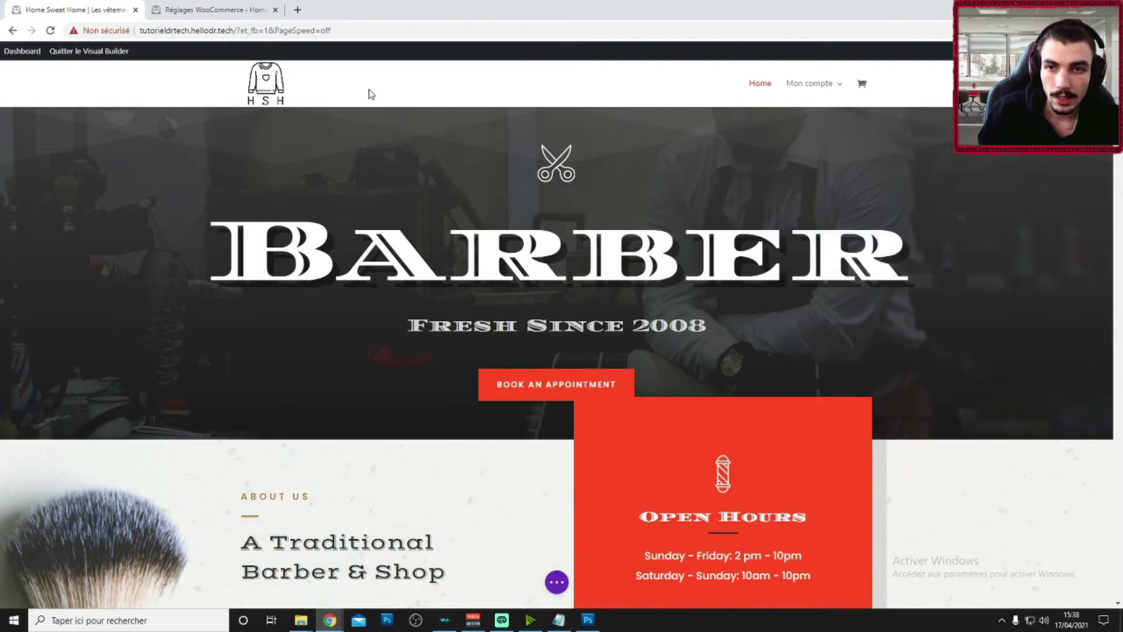
- Replace the scissors image above the Barber title with sweatshirt.png from the media library
mouse_move(558, 178)
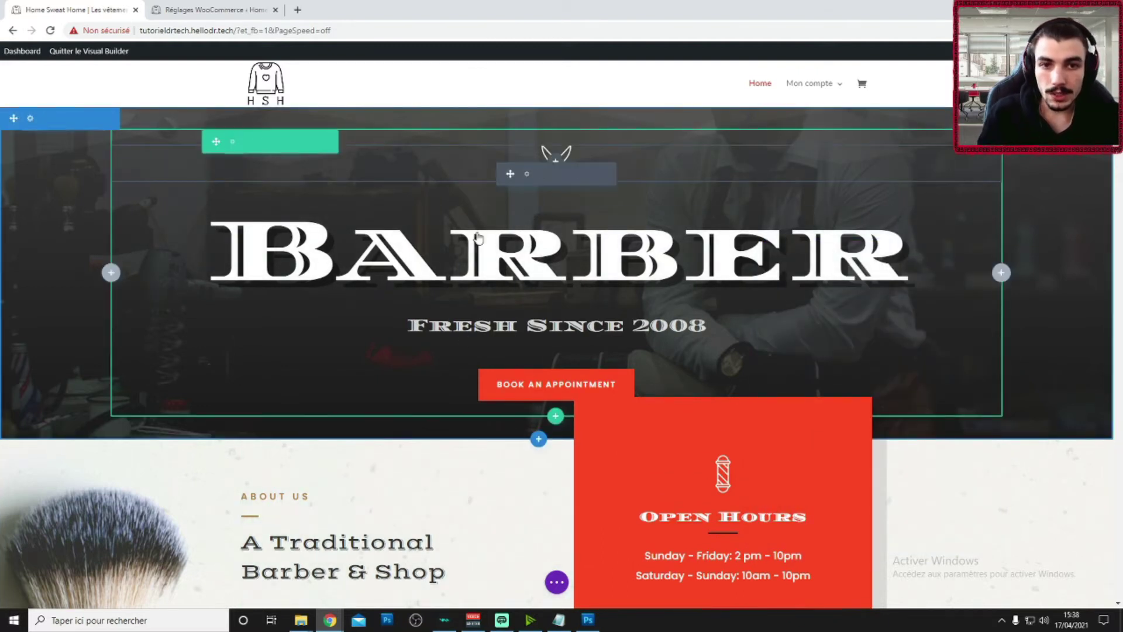
left_click(526, 175)
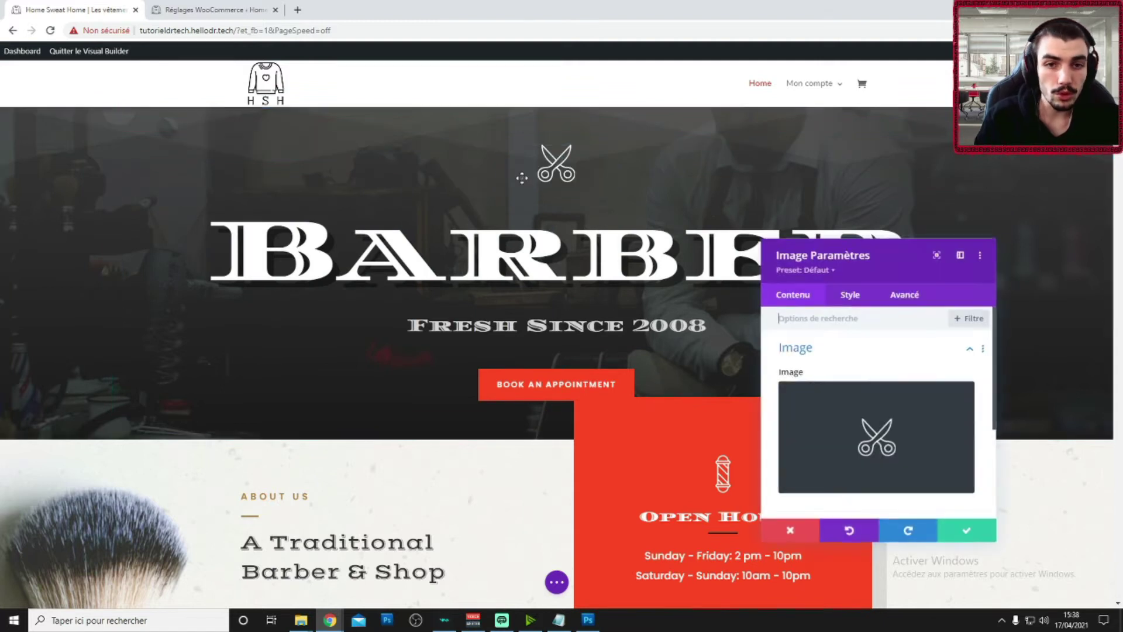
left_click(879, 443)
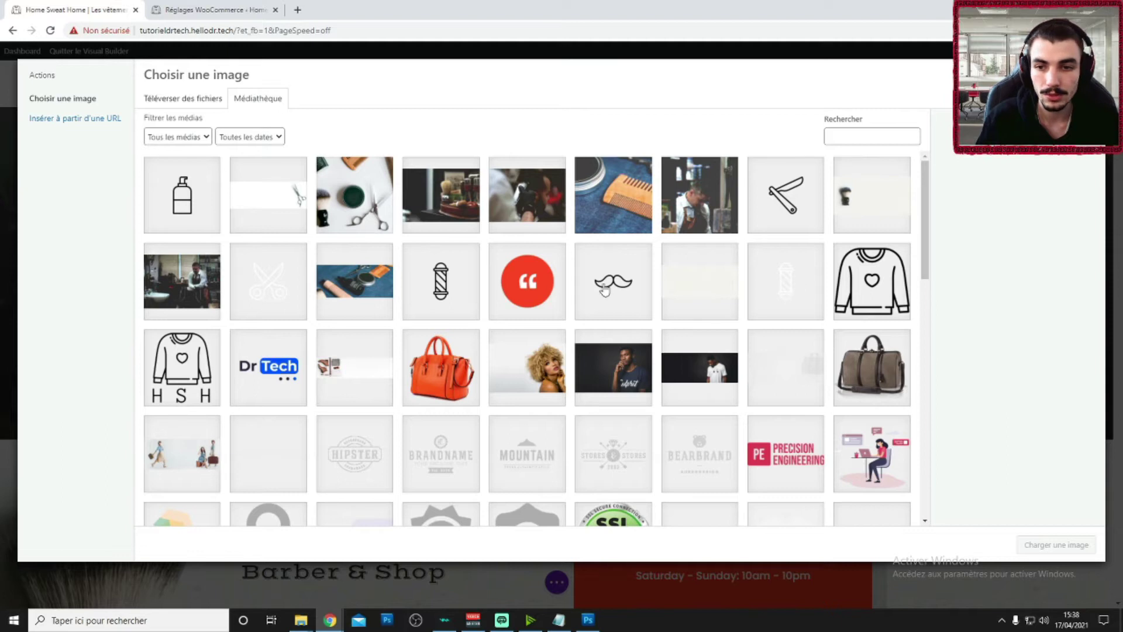
left_click(873, 305)
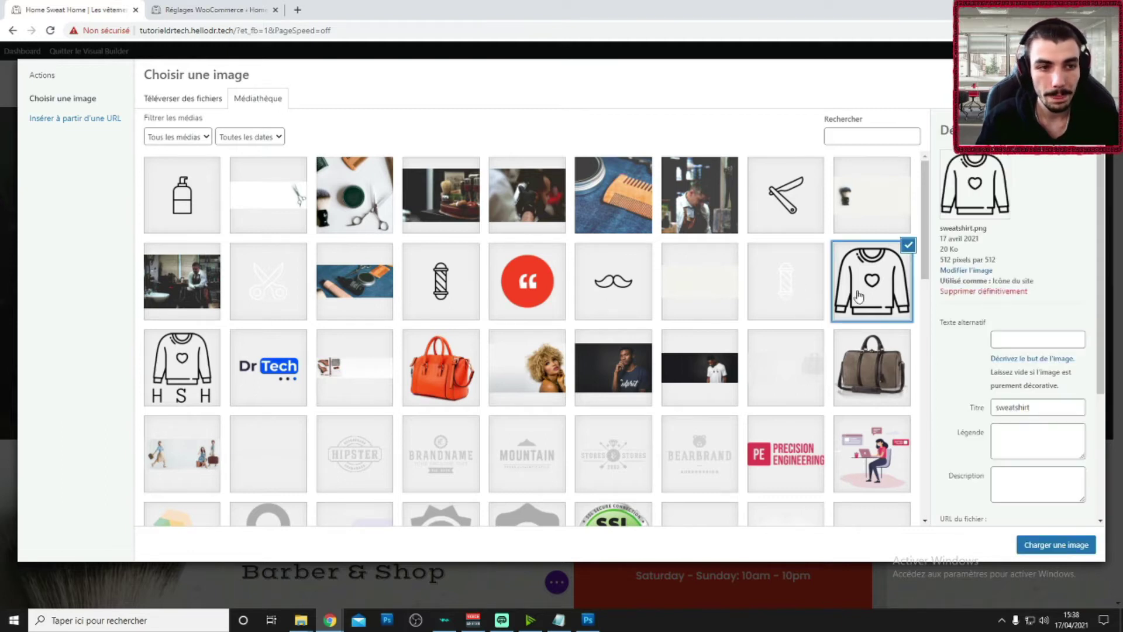
left_click(1065, 548)
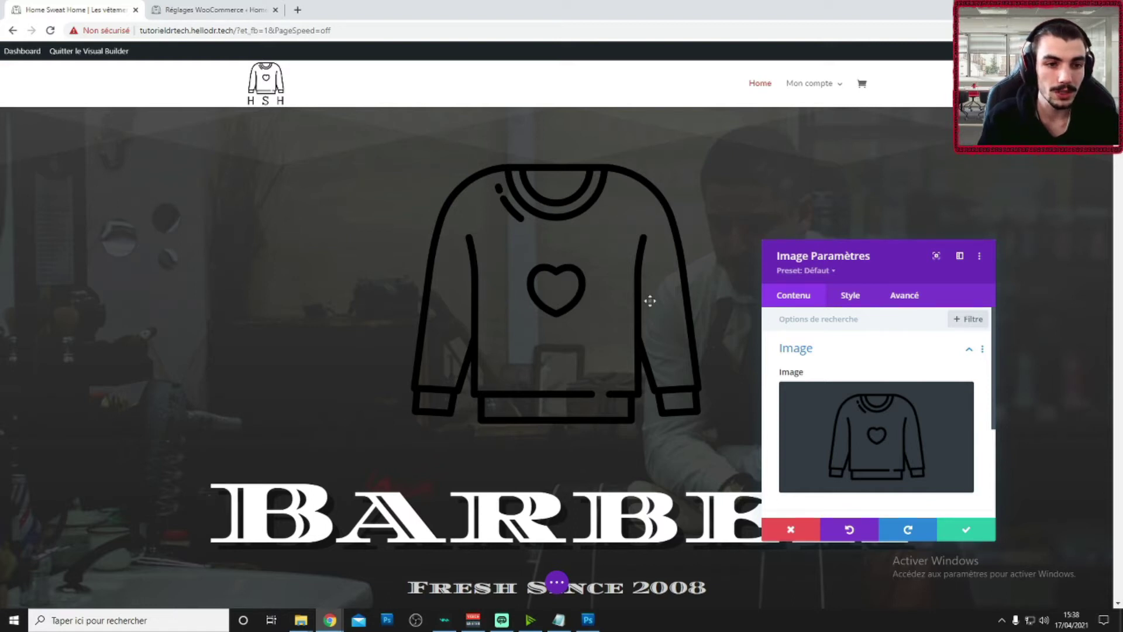
- Look through the sweatshirt image's advanced and content settings for an option that changes its appearance
left_click(890, 298)
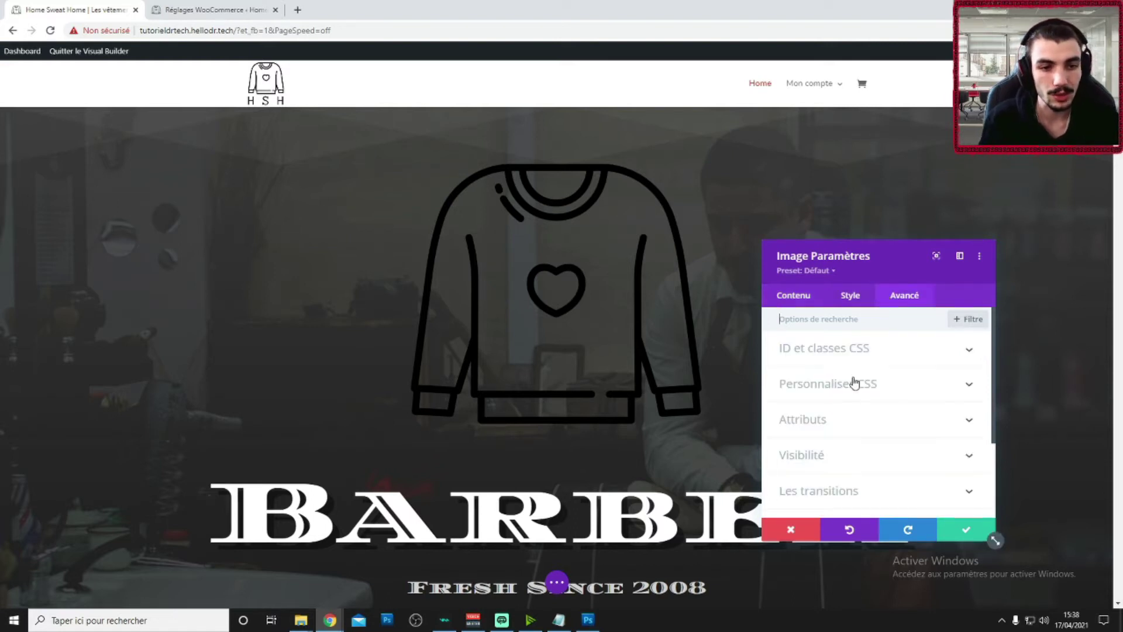
scroll(847, 396, "down", 1)
scroll(847, 401, "down", 2)
left_click(797, 303)
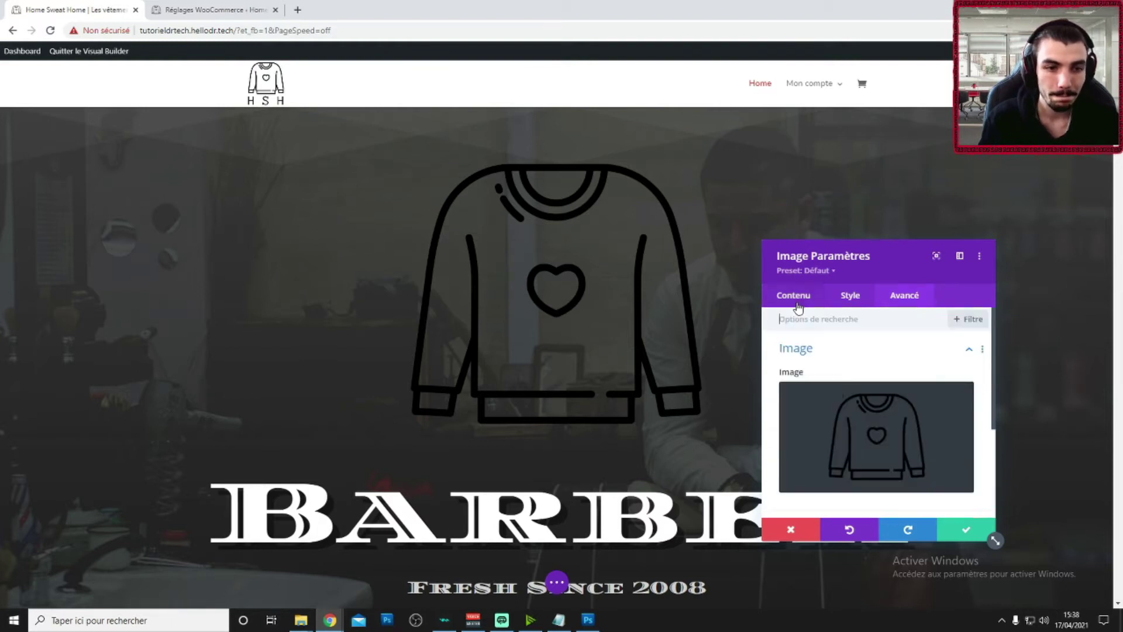
scroll(827, 393, "down", 3)
scroll(824, 394, "up", 2)
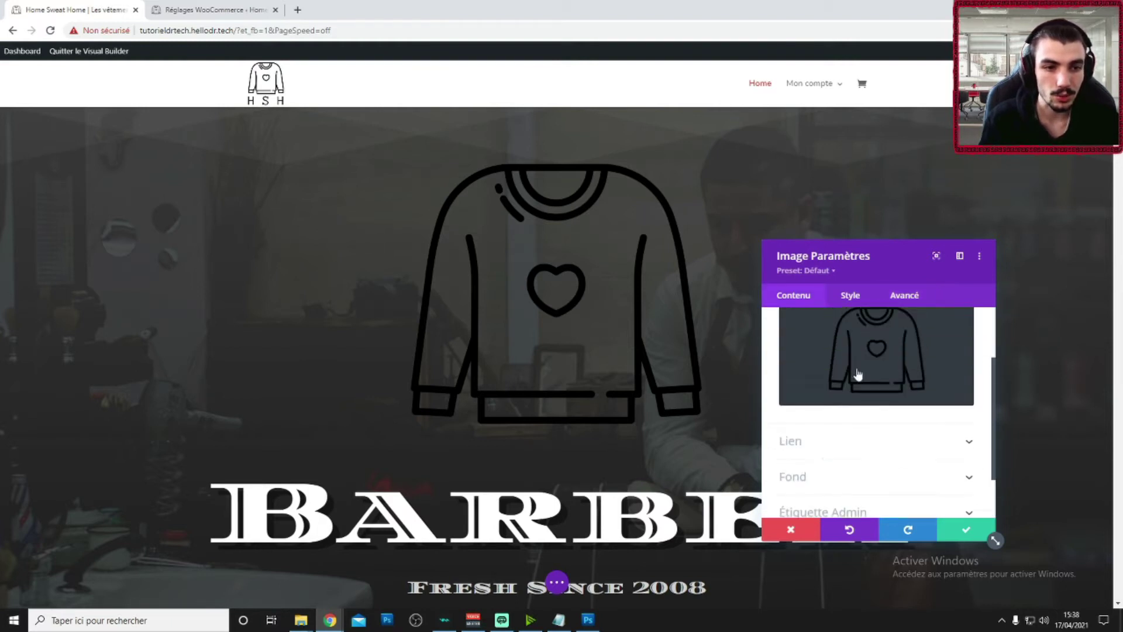
left_click(904, 297)
scroll(867, 386, "down", 3)
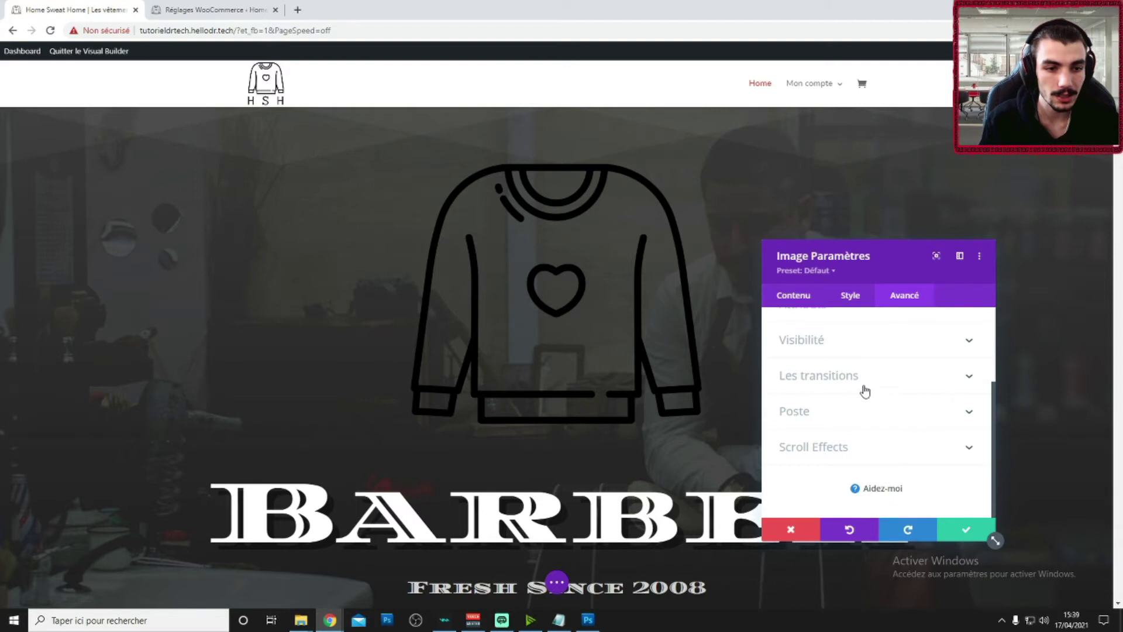
scroll(830, 409, "up", 1)
scroll(825, 409, "up", 1)
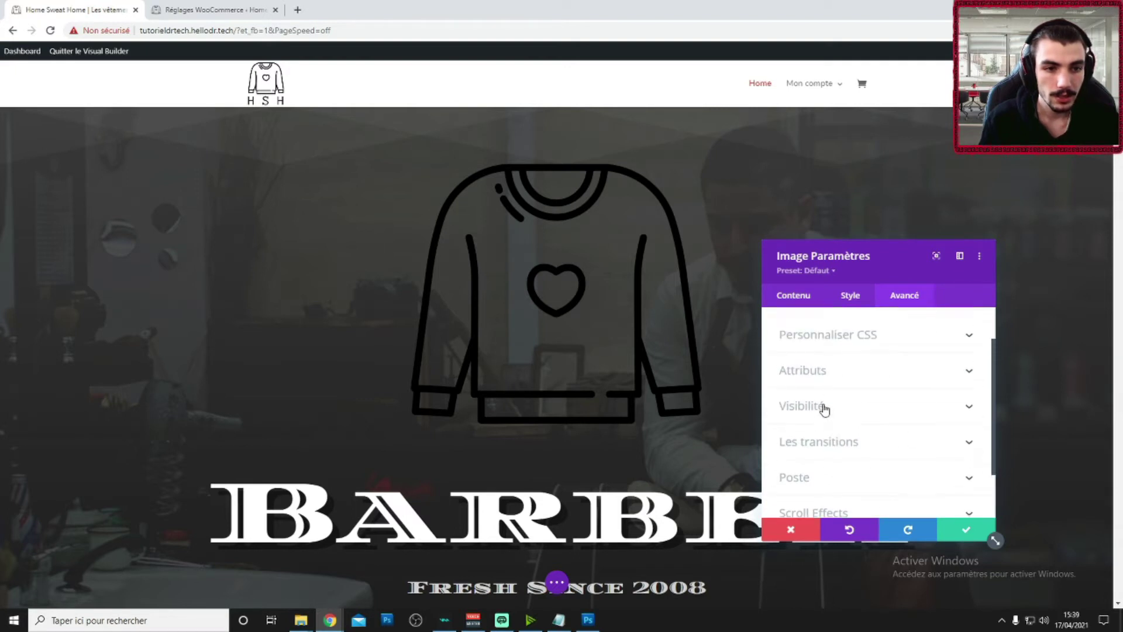
- Open the sweatshirt image's filter settings and lower the saturation to 37% and the brightness to 86%
left_click(845, 303)
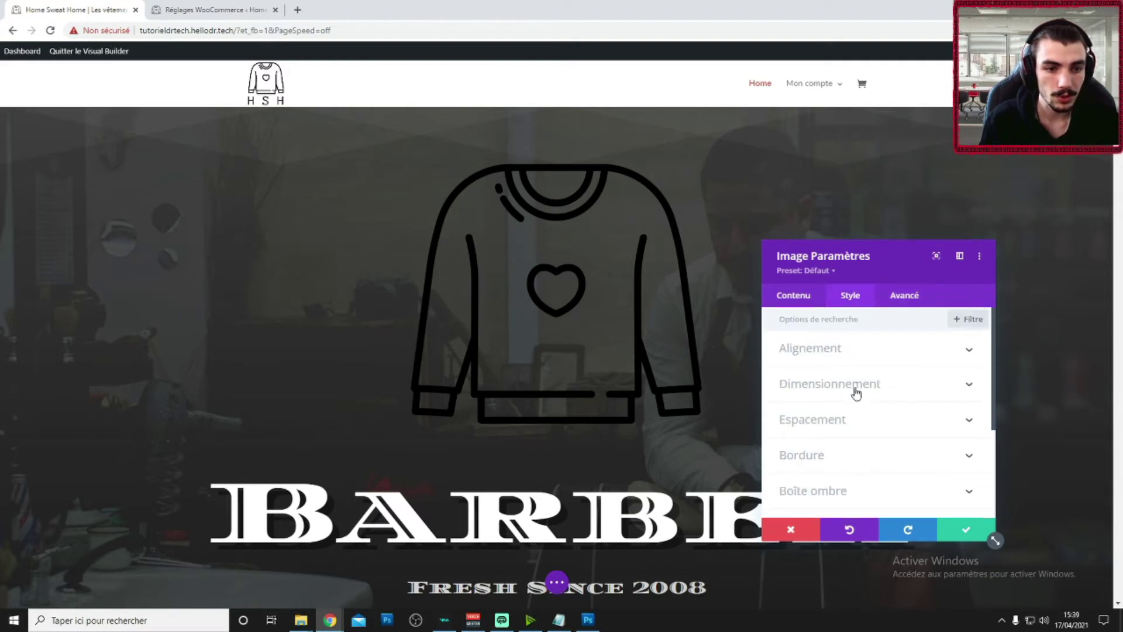
scroll(854, 392, "down", 3)
left_click(810, 377)
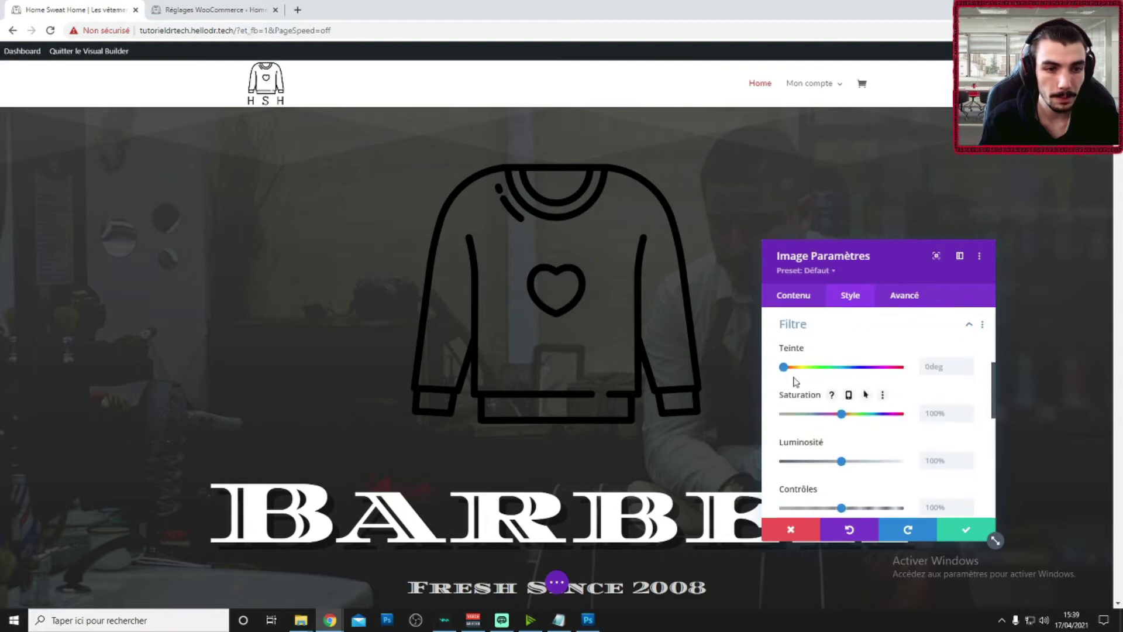
mouse_move(784, 366)
left_mouse_down()
mouse_move(938, 377)
mouse_move(765, 370)
left_mouse_up()
left_click_drag(841, 413, 805, 414)
left_click_drag(841, 461, 776, 459)
- Set the sweatshirt image's contrast filter to 90% and its invert filter to 100%
scroll(844, 468, "down", 1)
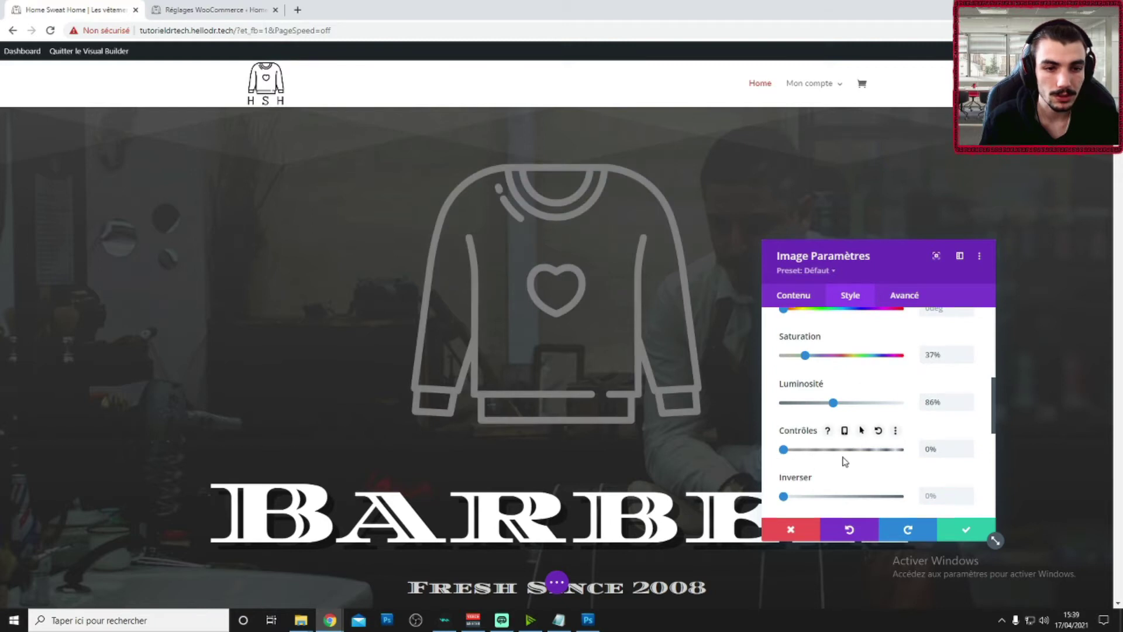
left_click_drag(844, 463, 827, 466)
left_click_drag(784, 496, 900, 497)
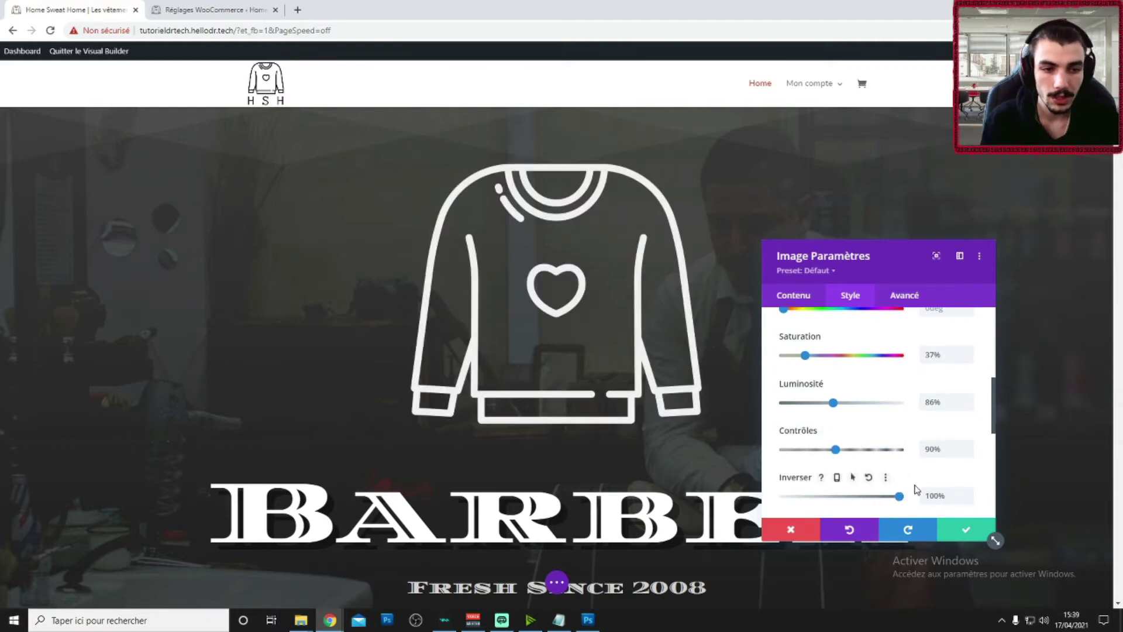
left_click_drag(889, 500, 932, 503)
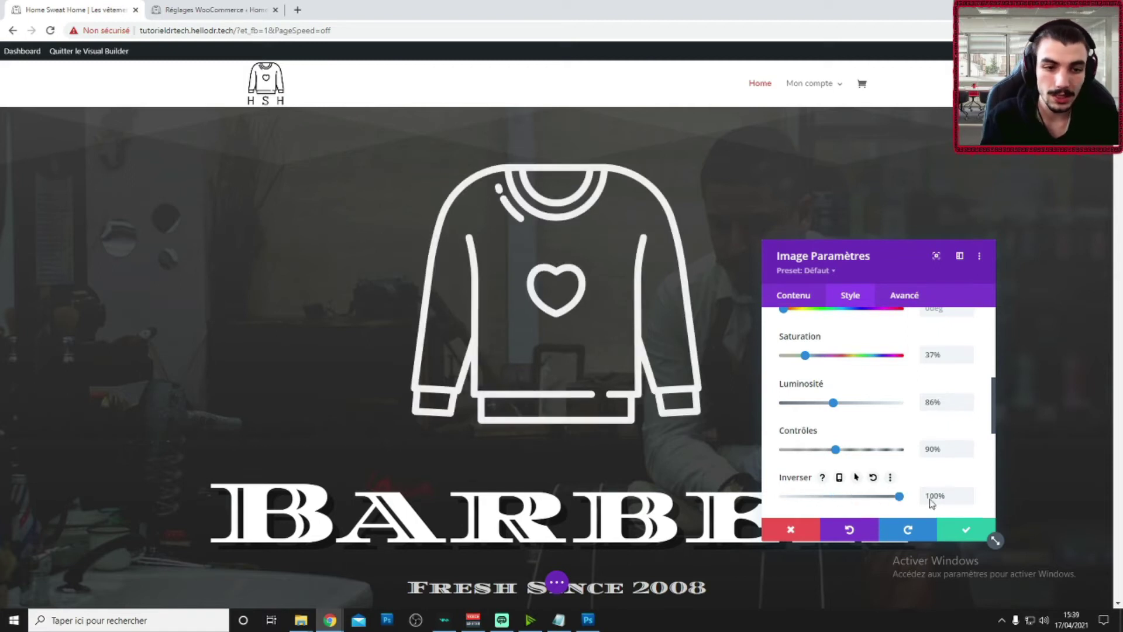
scroll(941, 437, "down", 2)
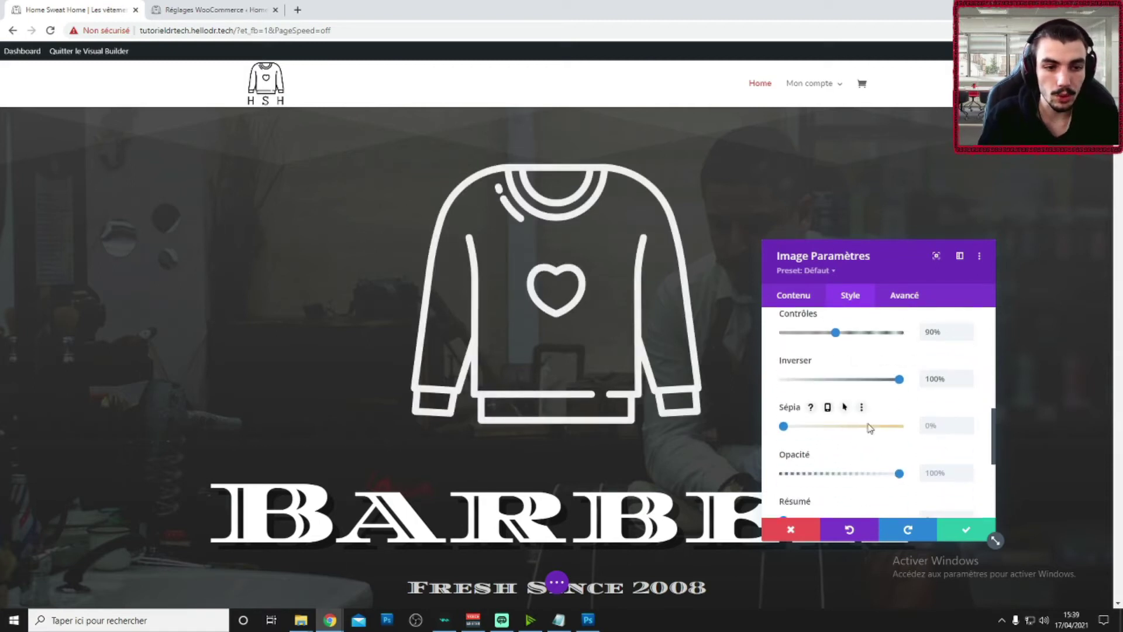
- Reduce the sweatshirt image's saturation filter to 0%
scroll(869, 379, "up", 3)
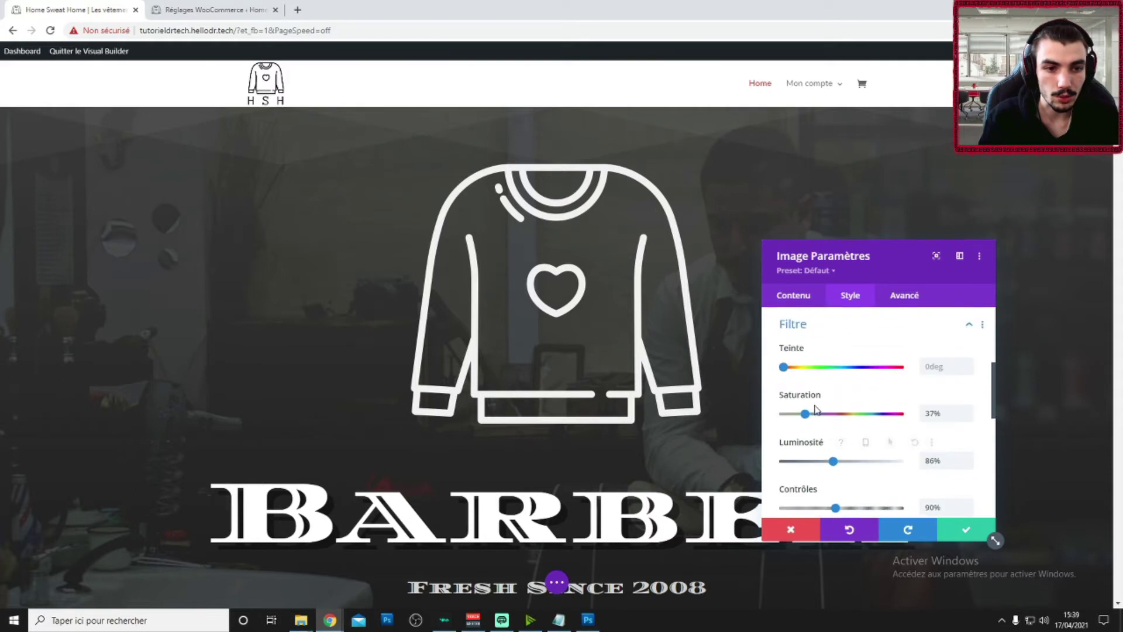
left_click_drag(806, 414, 764, 409)
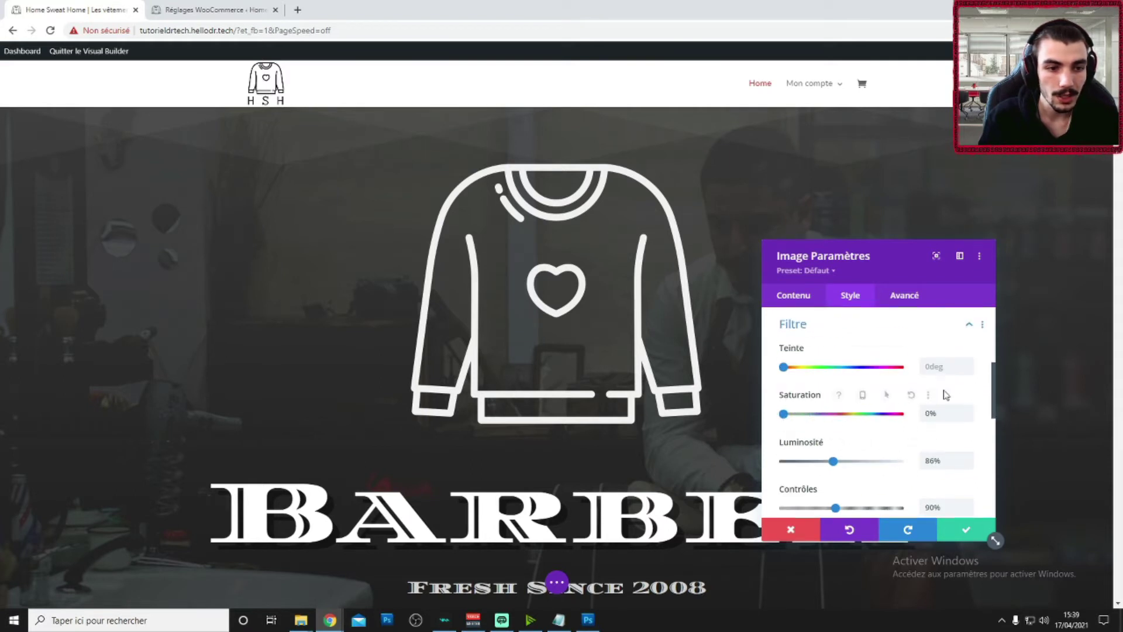
scroll(845, 380, "up", 1)
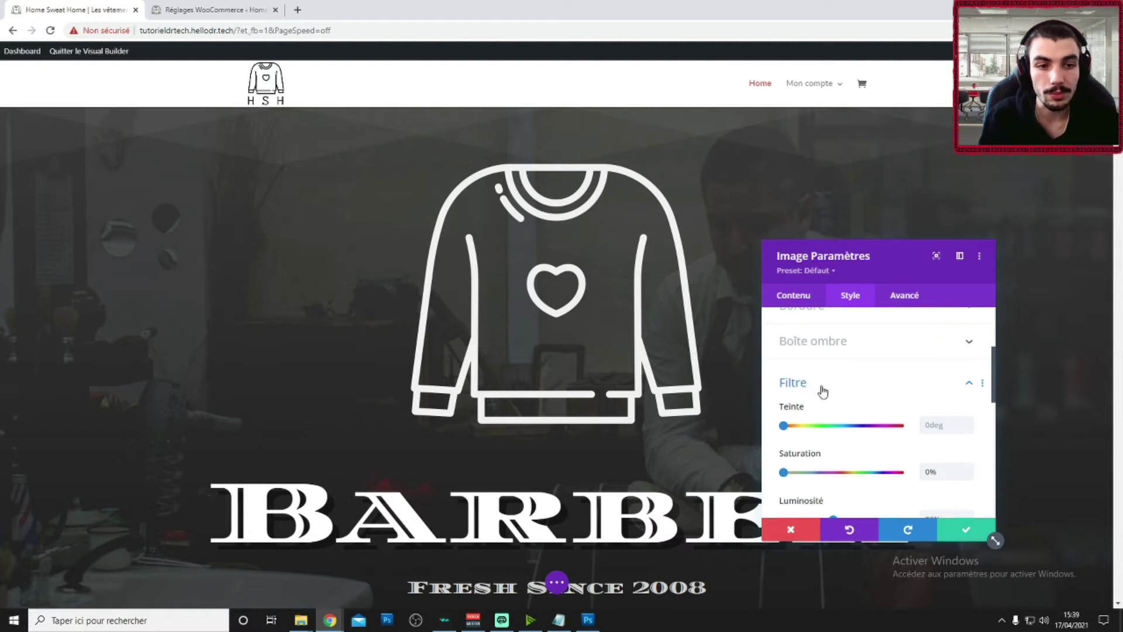
- Test the invert, sepia and opacity filters, leaving them at 100%, 0% and 100%, and save the image settings
scroll(835, 391, "down", 3)
scroll(835, 391, "down", 1)
left_click_drag(899, 379, 940, 390)
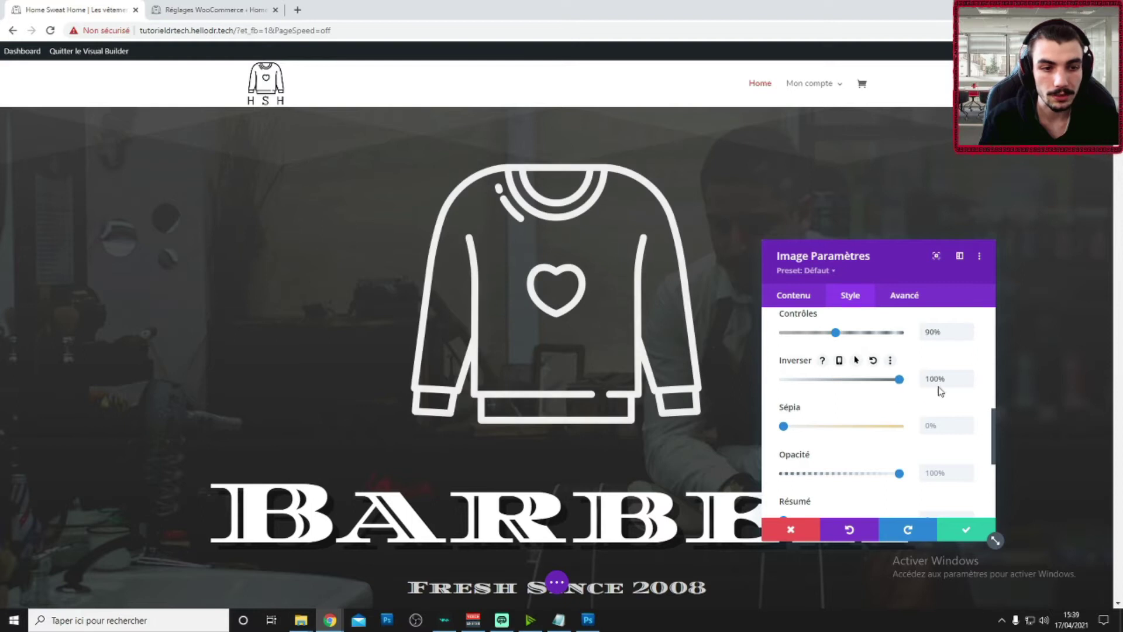
mouse_move(784, 426)
left_mouse_down()
mouse_move(904, 431)
mouse_move(770, 432)
left_mouse_up()
mouse_move(899, 474)
left_mouse_down()
mouse_move(768, 472)
mouse_move(904, 474)
left_mouse_up()
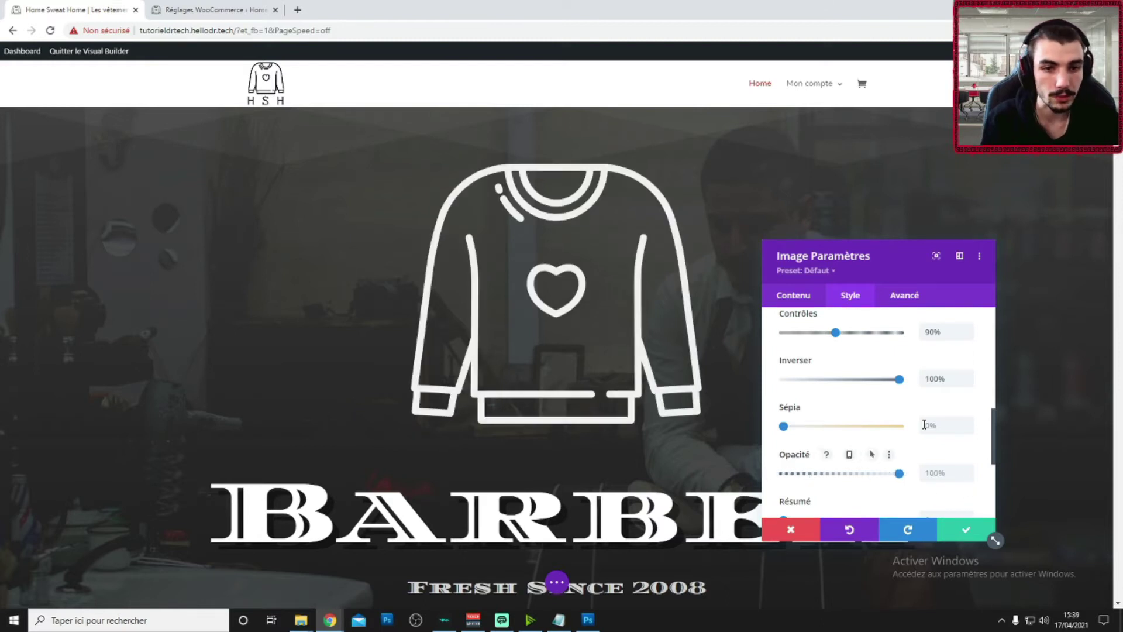
left_click(965, 531)
- Review the hero section, check the sweatshirt image's style and content settings, and close them without saving
scroll(731, 297, "down", 1)
scroll(704, 333, "down", 4)
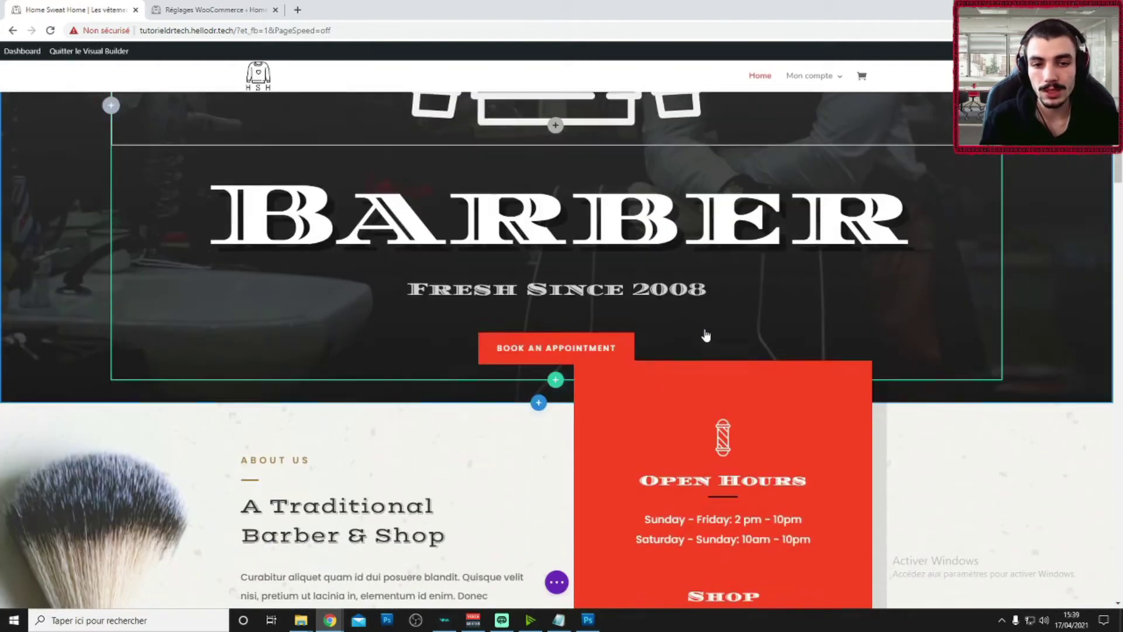
scroll(643, 316, "up", 5)
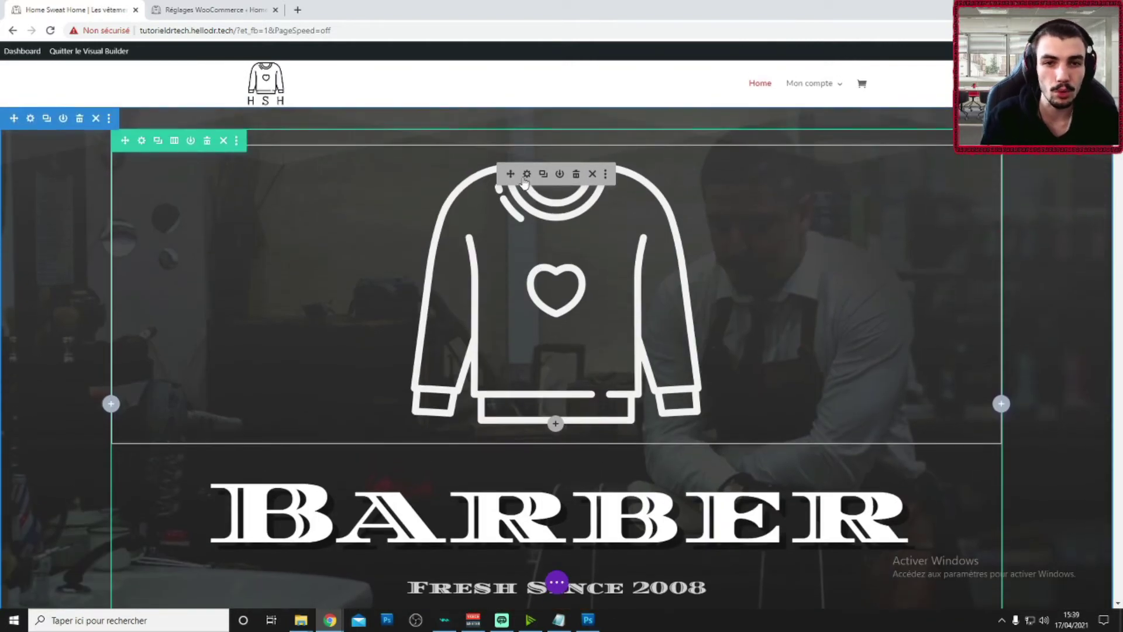
left_click(527, 177)
left_click(859, 297)
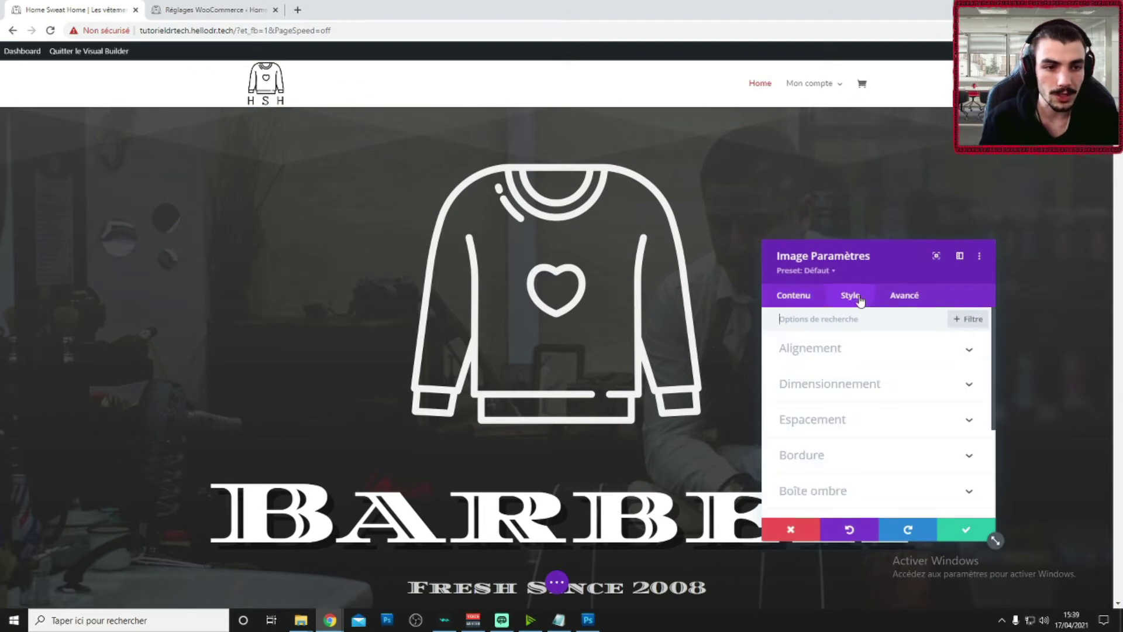
left_click(802, 295)
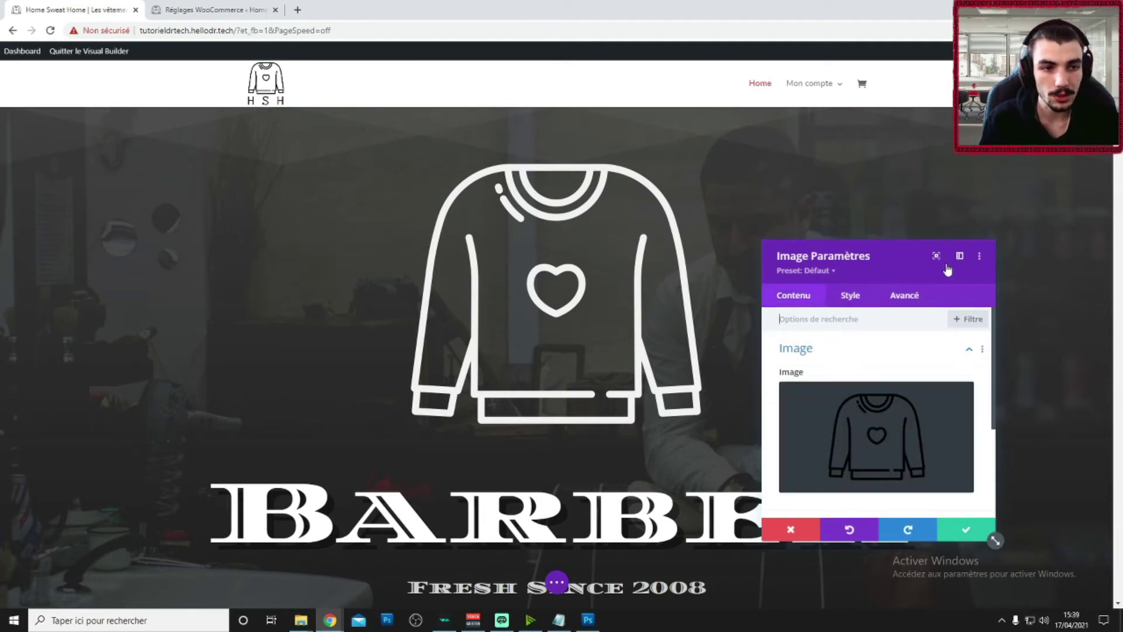
left_click(787, 528)
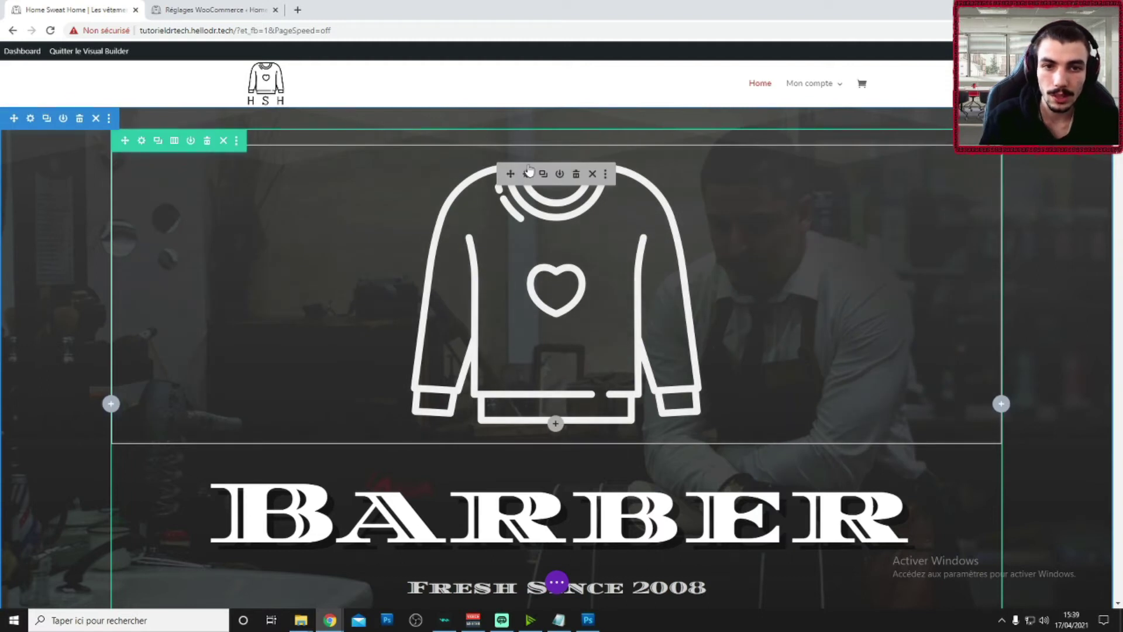
- Set the sweatshirt image's width to 100% and its maximum width to 10%, and save the image settings
left_click(526, 174)
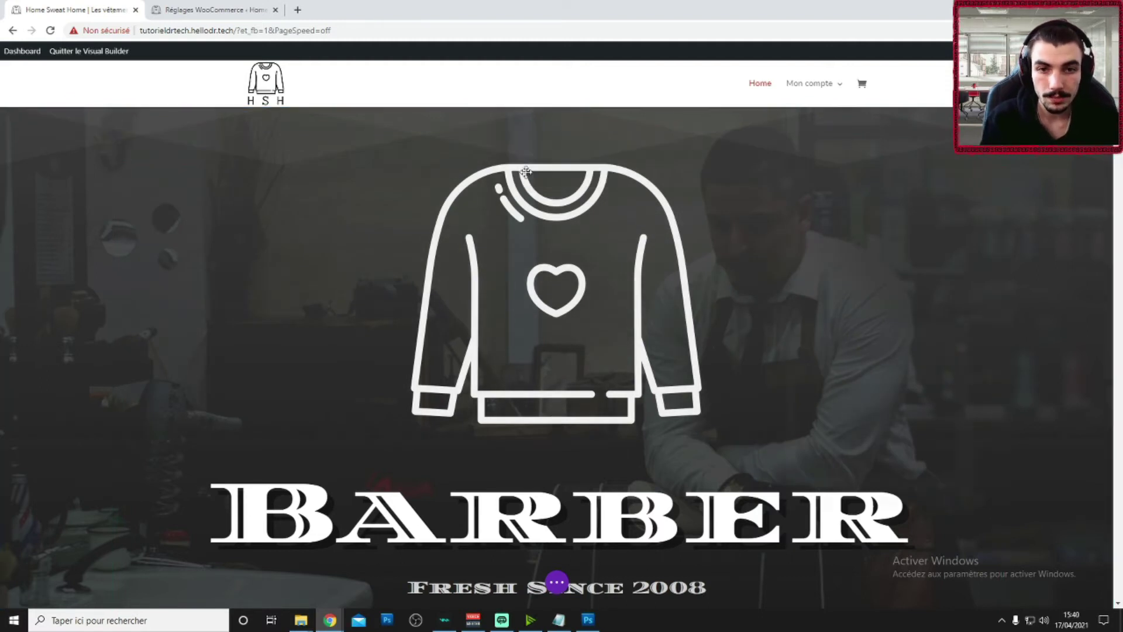
left_click(863, 299)
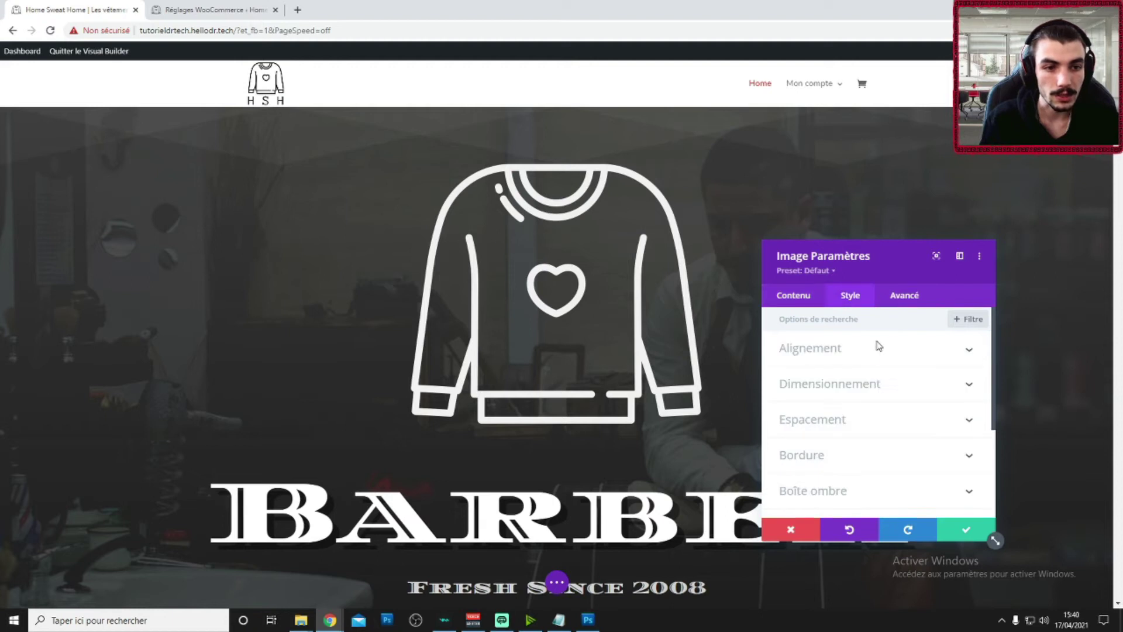
left_click(854, 381)
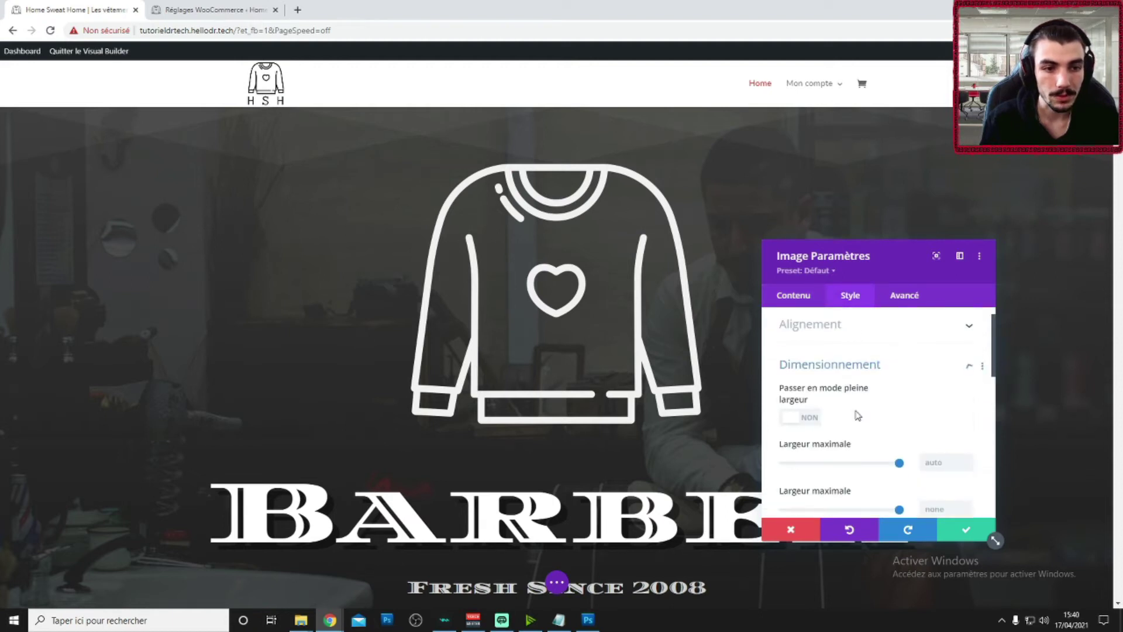
mouse_move(898, 422)
left_mouse_down()
mouse_move(869, 423)
mouse_move(901, 422)
left_mouse_up()
left_click_drag(887, 472, 794, 472)
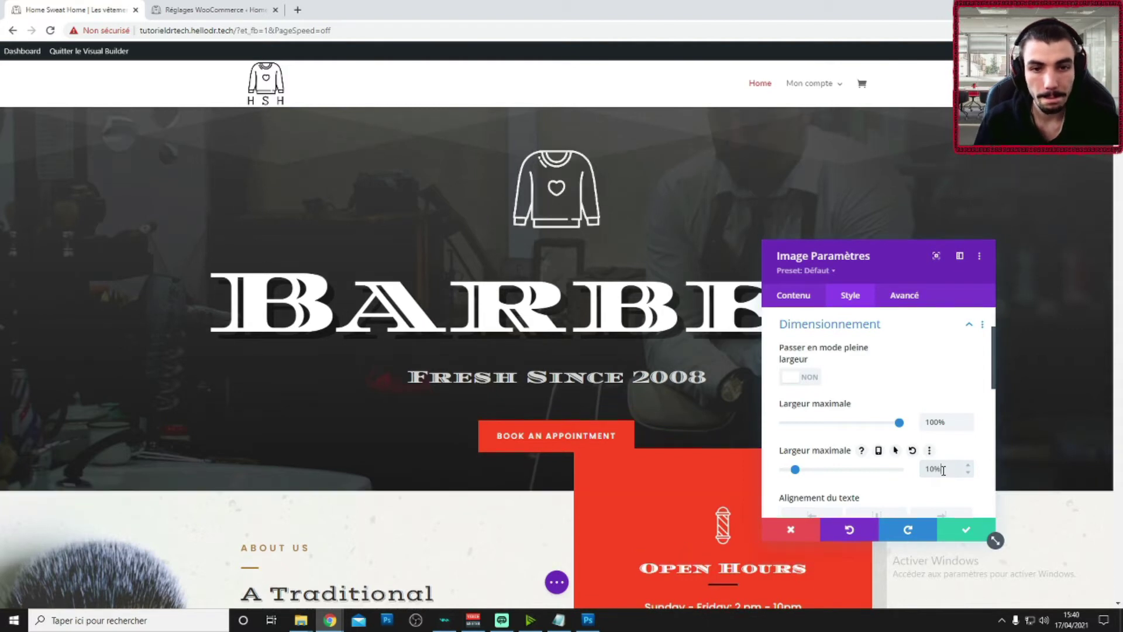
left_click(962, 534)
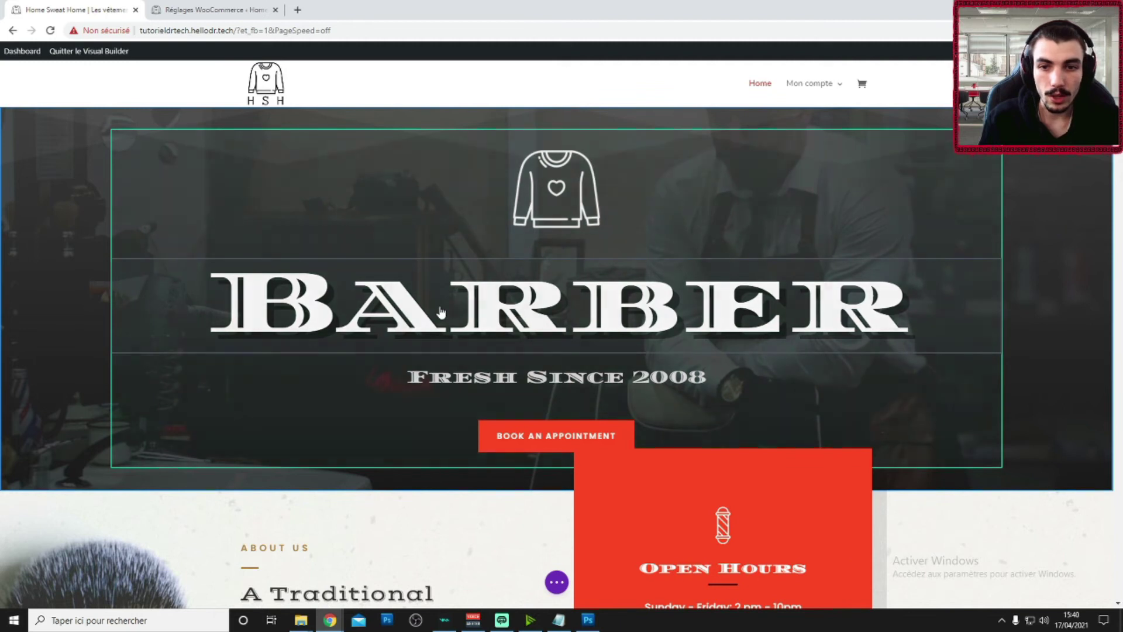
- Open the body text style options of the hero's "Barber" heading
left_click(527, 288)
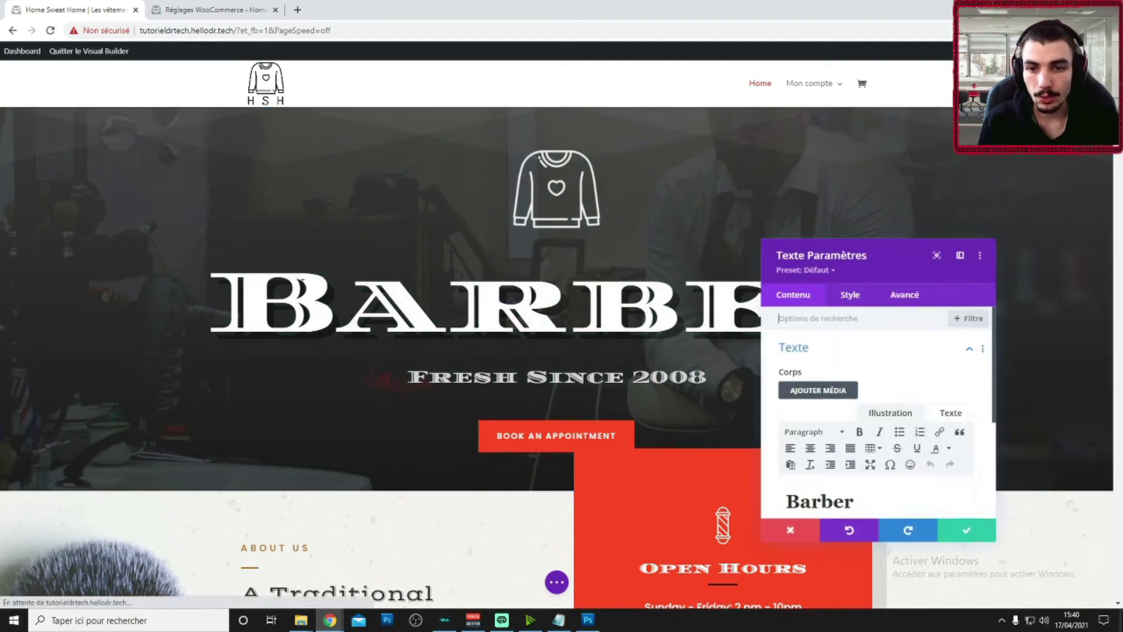
left_click(846, 295)
scroll(833, 356, "down", 3)
scroll(819, 363, "up", 3)
left_click(820, 361)
scroll(862, 394, "down", 1)
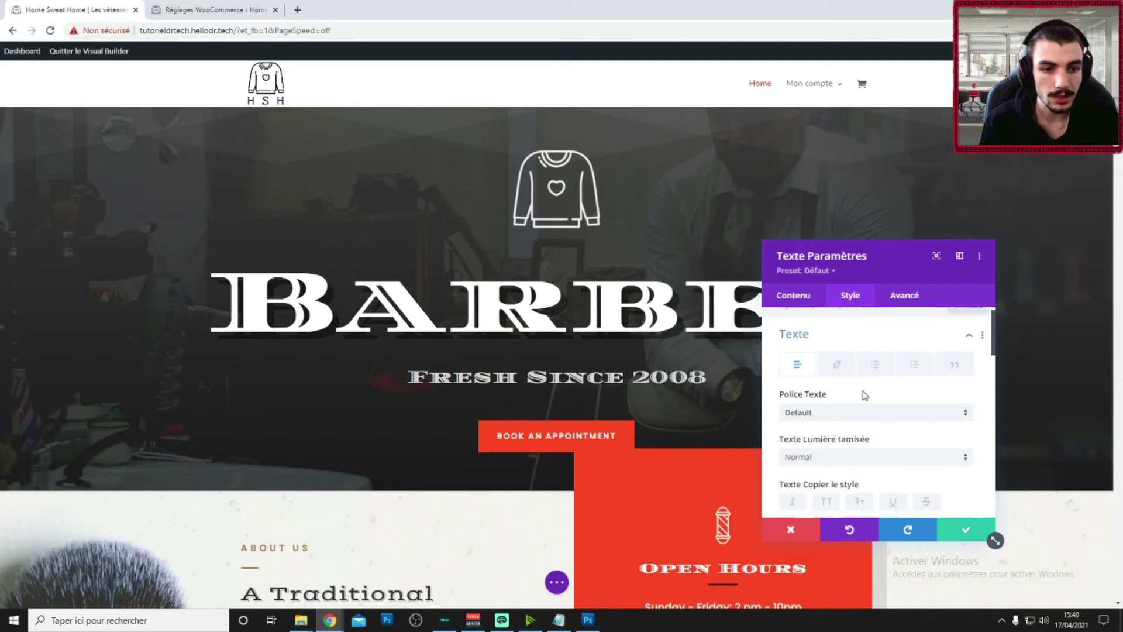
- Replace the hero heading's text "Barber" with "Home sweat home" directly on the page
left_click(541, 326)
left_click_drag(545, 317, 338, 319)
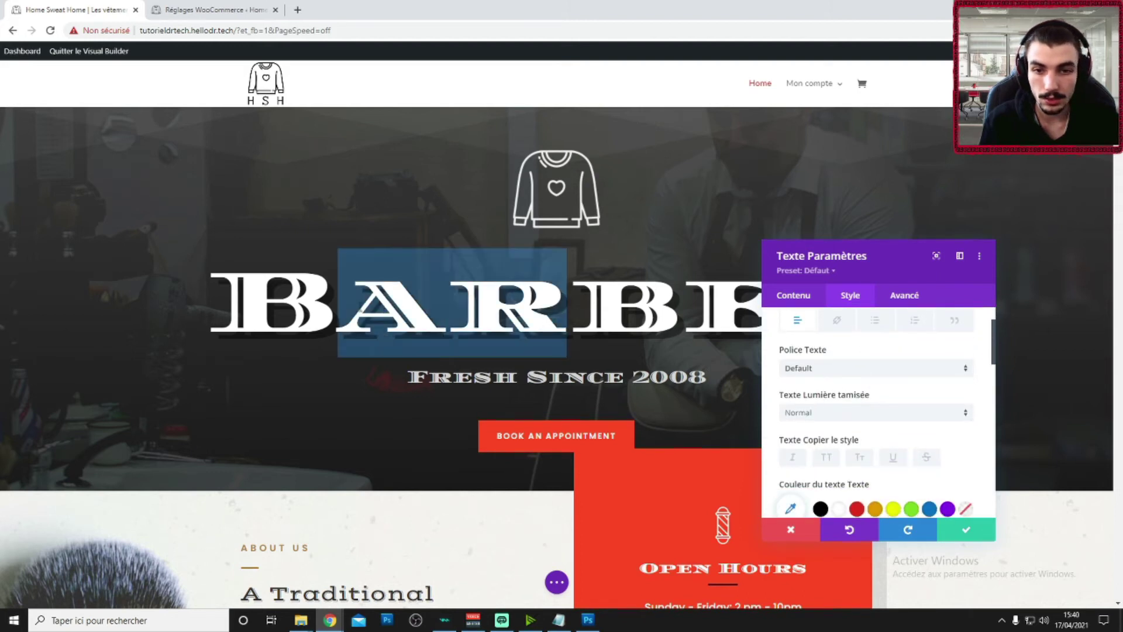
double_click(634, 319)
left_click(520, 319)
double_click(519, 320)
left_click(516, 325)
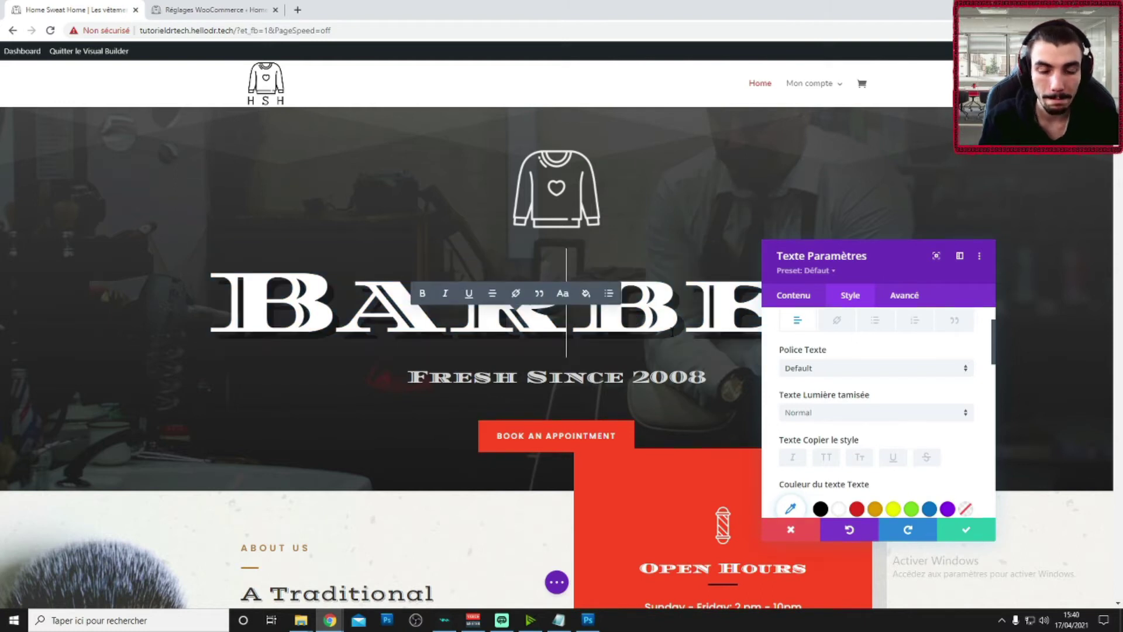
left_click(310, 309)
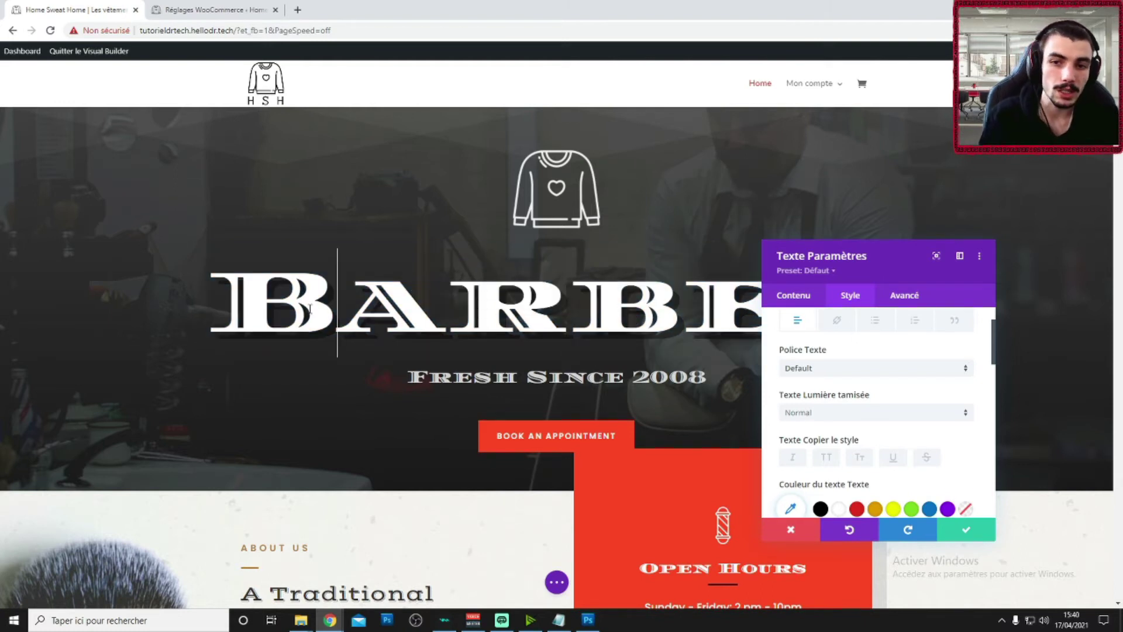
left_click_drag(255, 302, 444, 310)
left_click(520, 319)
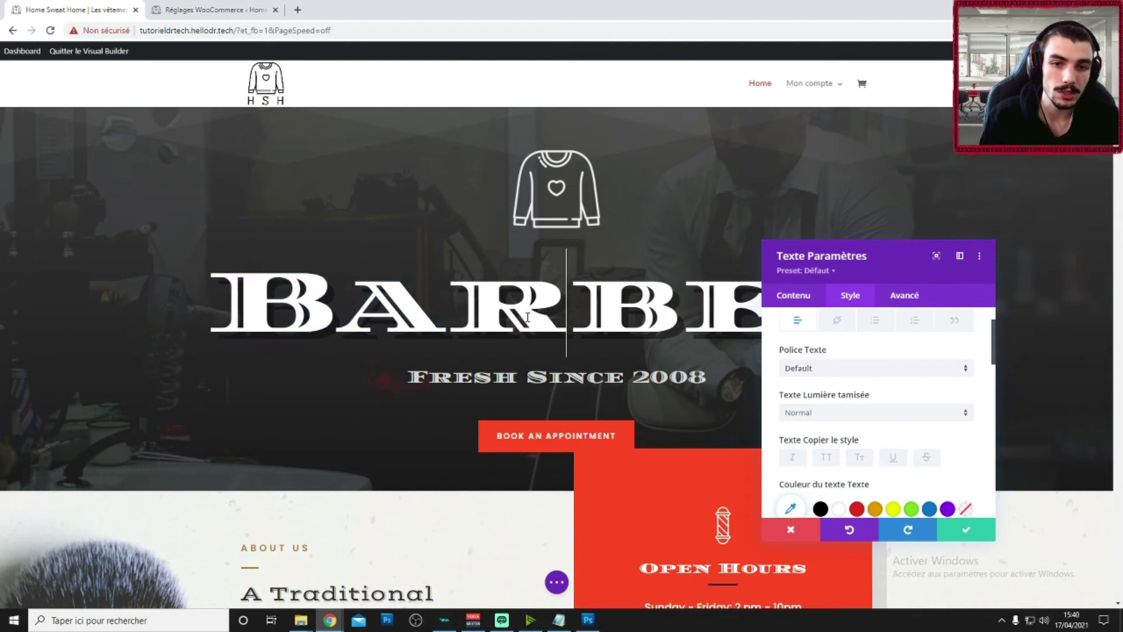
double_click(528, 317)
left_click(519, 318)
double_click(510, 319)
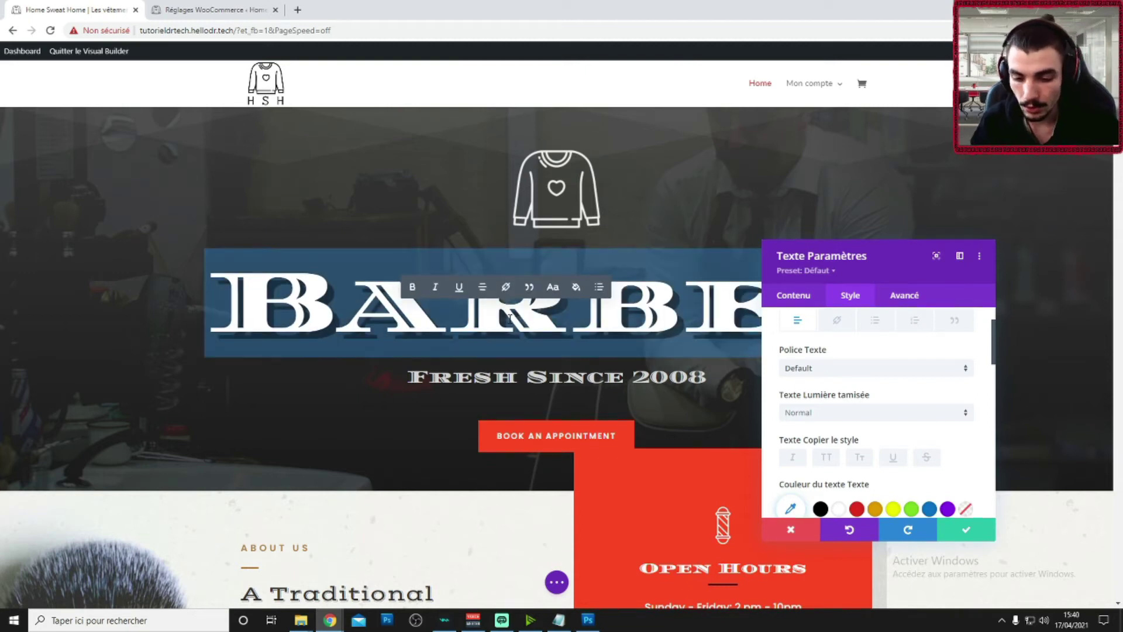
type("H")
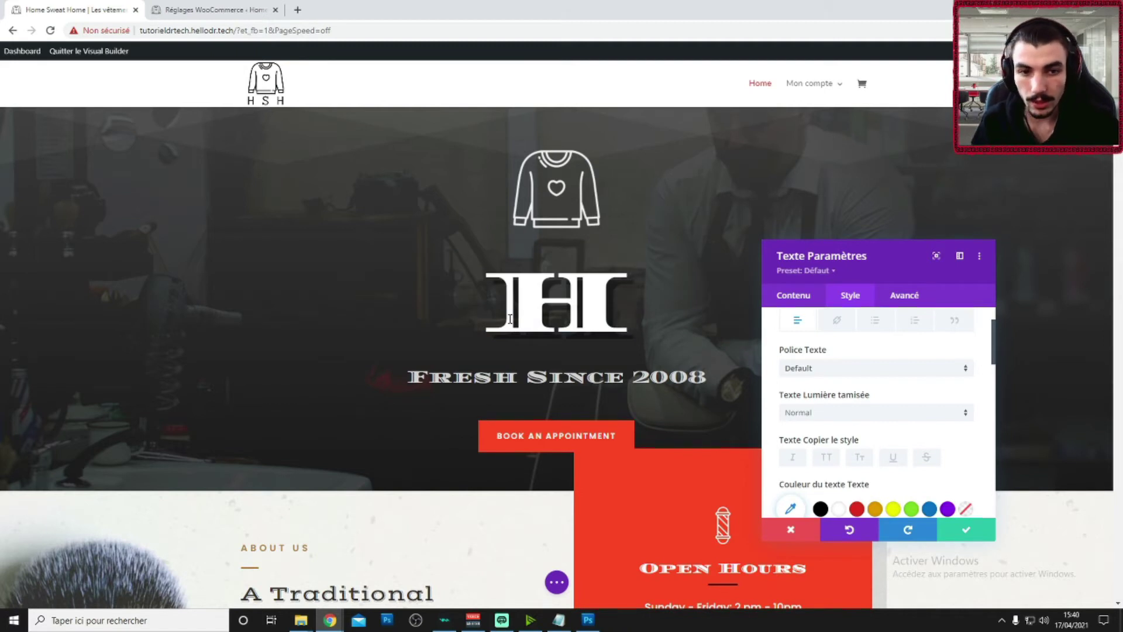
type("OME SWEAT")
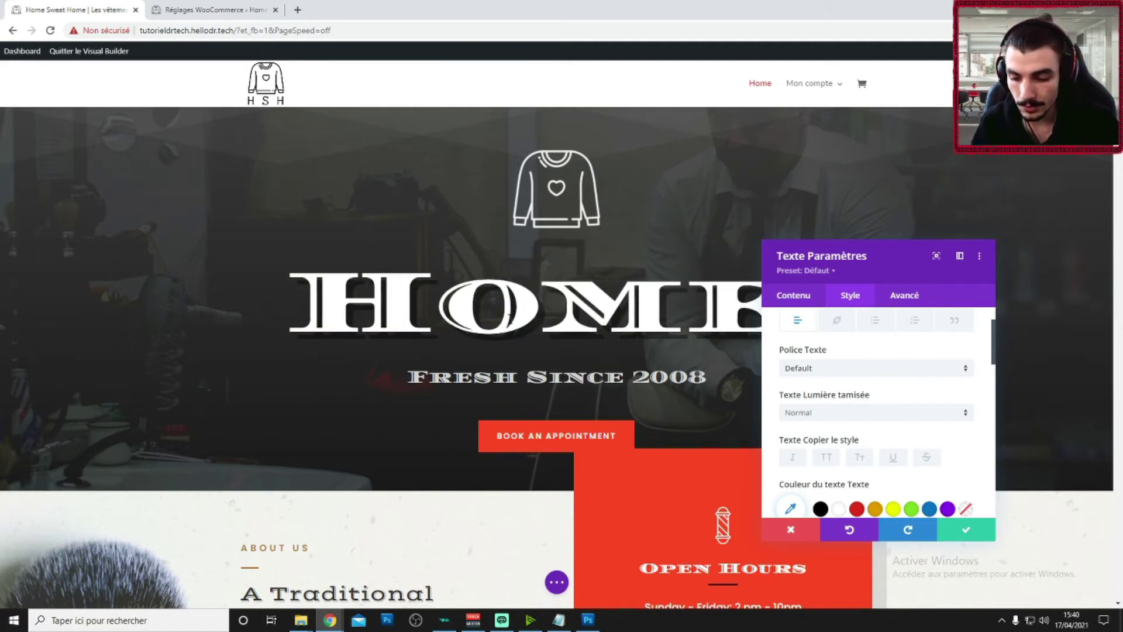
type(" HOM")
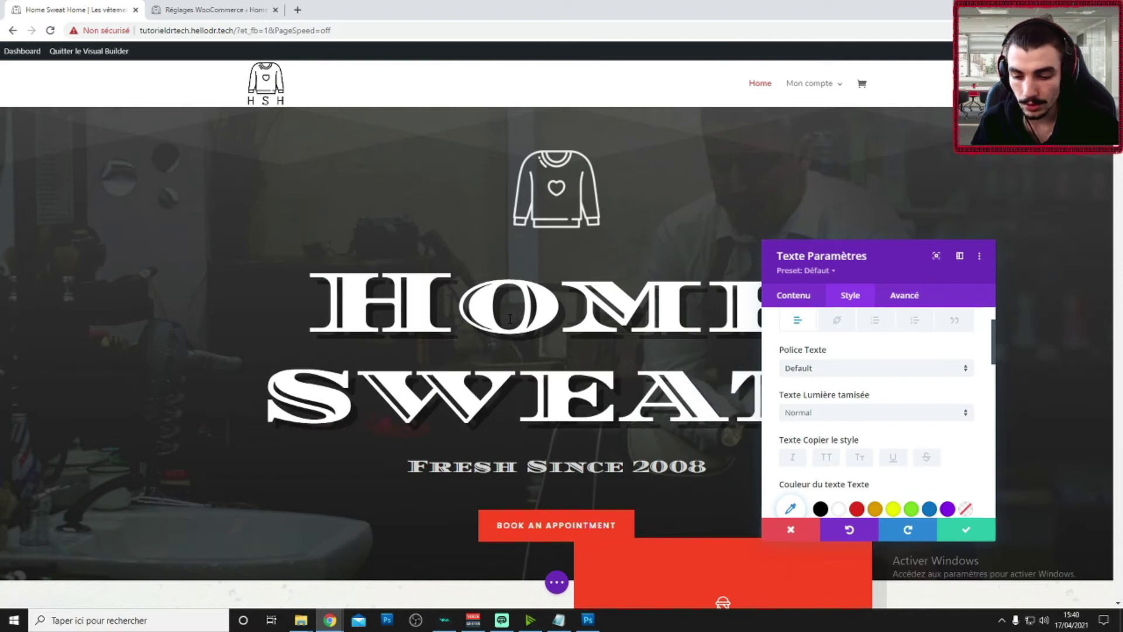
key("BackSpace")
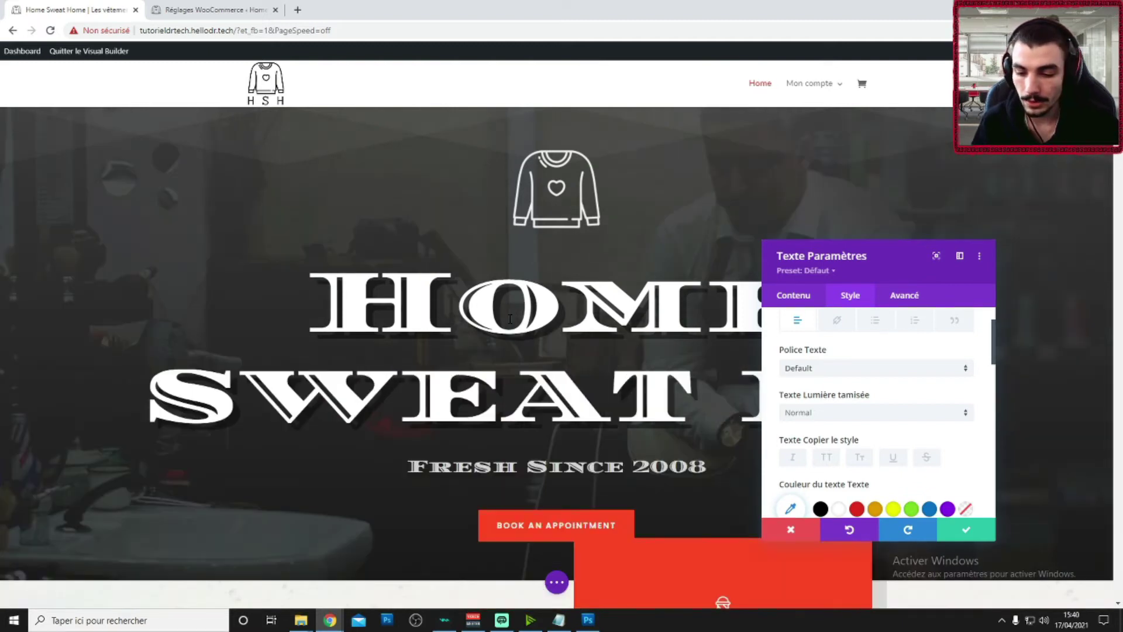
type("ME")
- Try to restyle the hero heading with the Abel font through its body text options, and close the text settings
left_click_drag(891, 253, 997, 160)
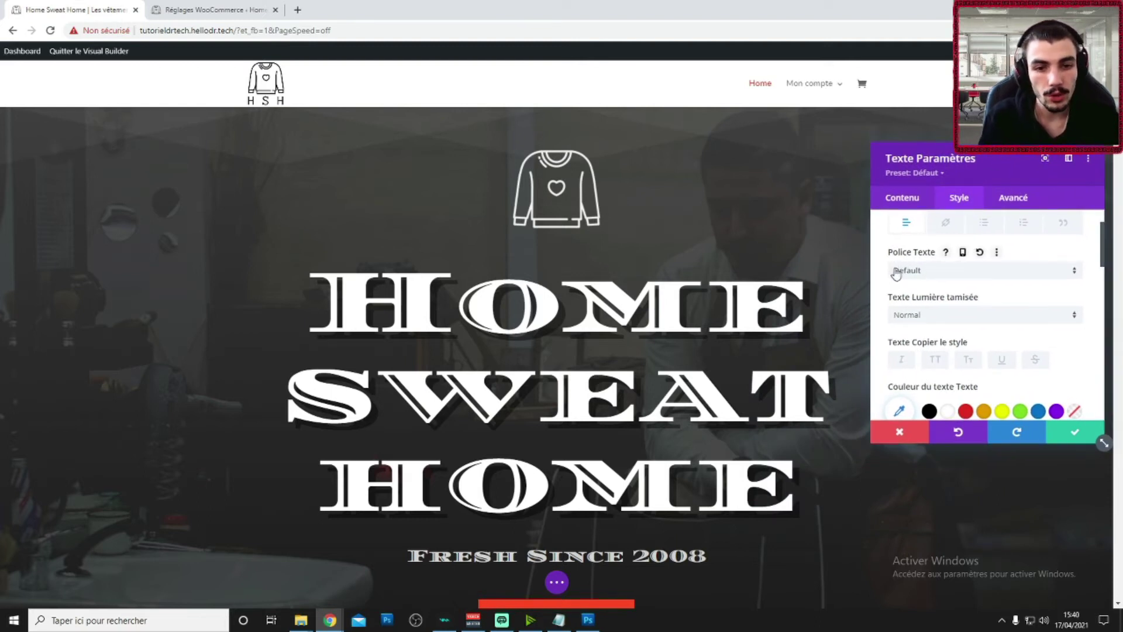
scroll(901, 281, "up", 2)
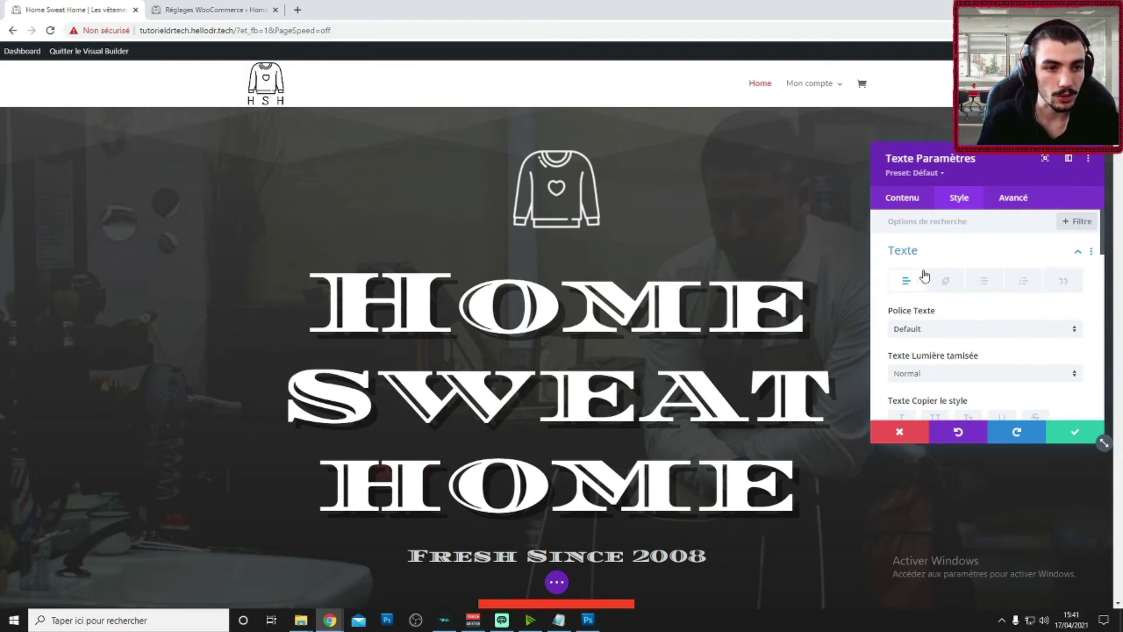
scroll(973, 262, "down", 1)
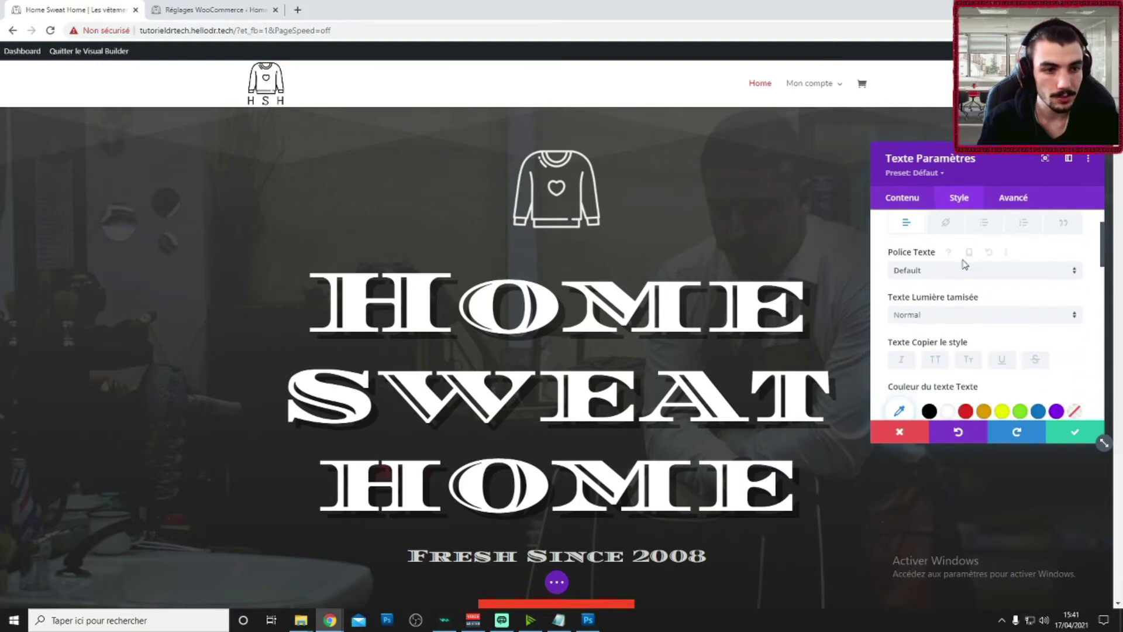
left_click(933, 272)
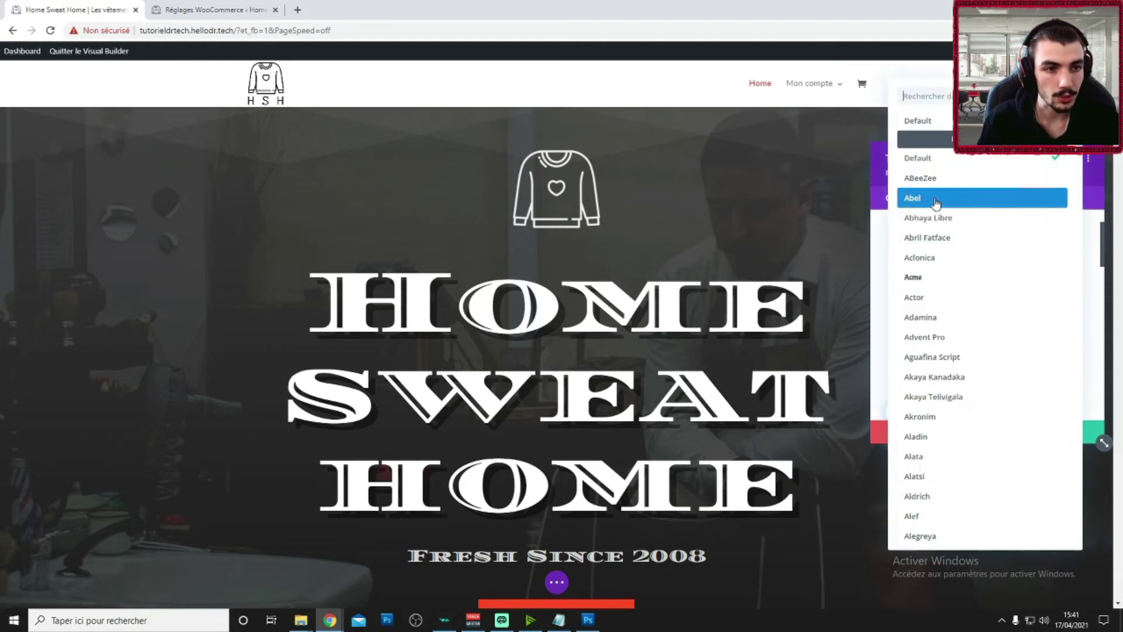
left_click(929, 198)
scroll(934, 289, "down", 3)
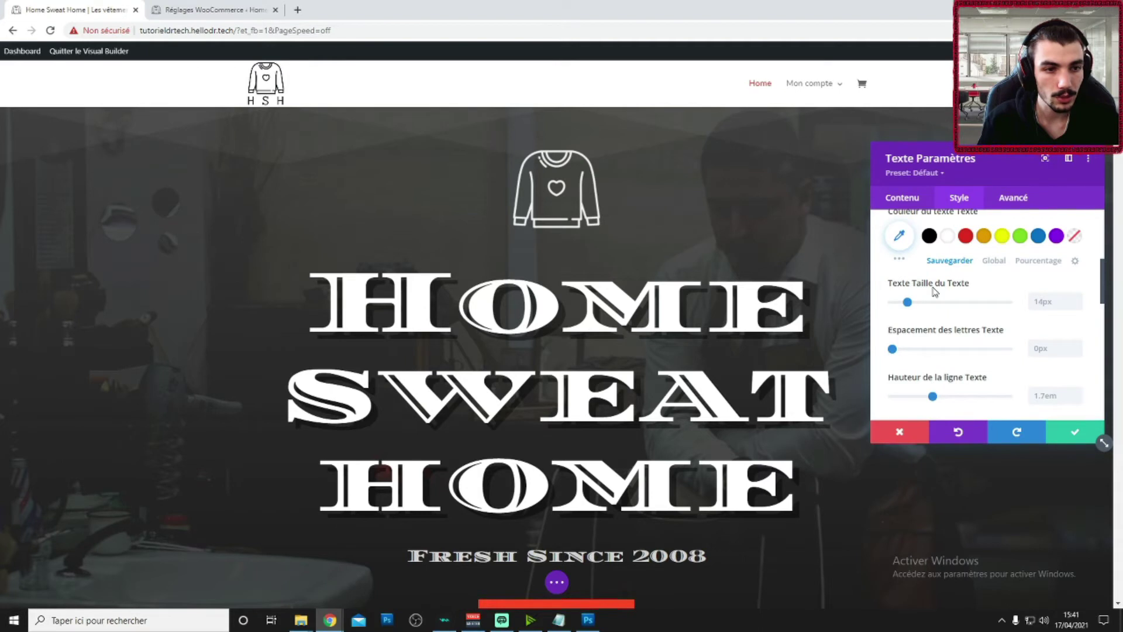
scroll(934, 290, "down", 3)
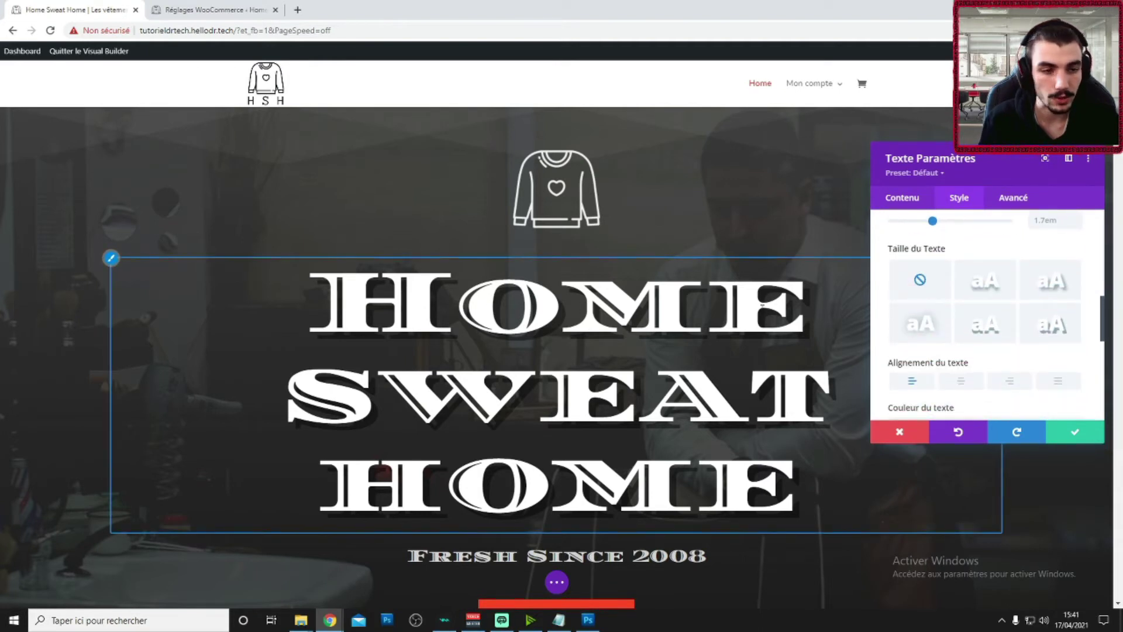
scroll(960, 328, "up", 3)
scroll(985, 328, "down", 3)
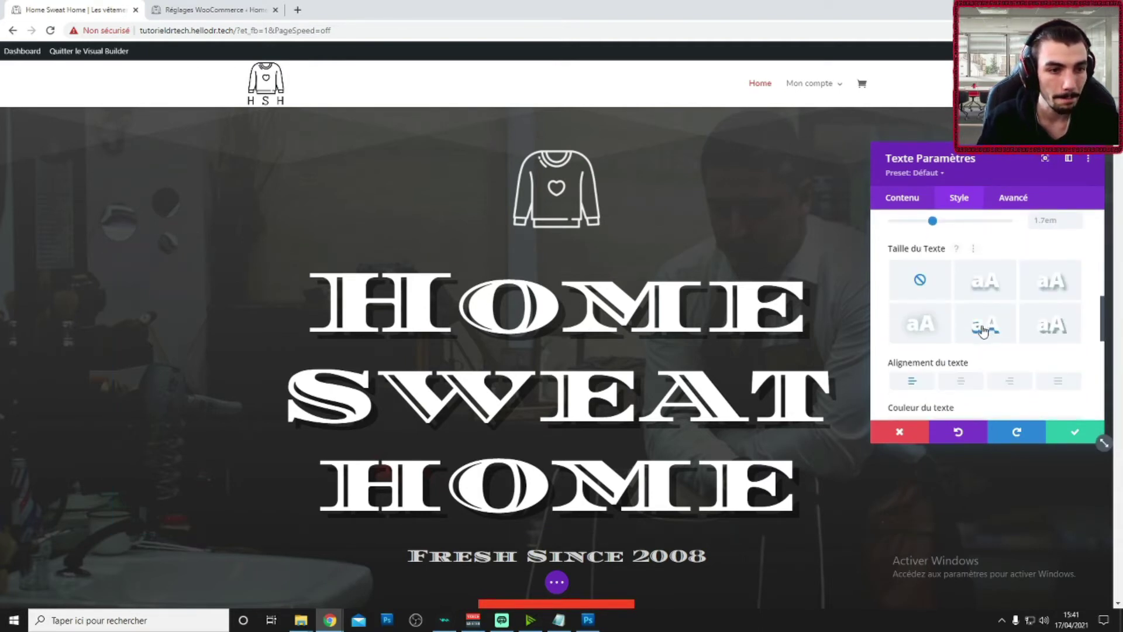
left_click(1054, 427)
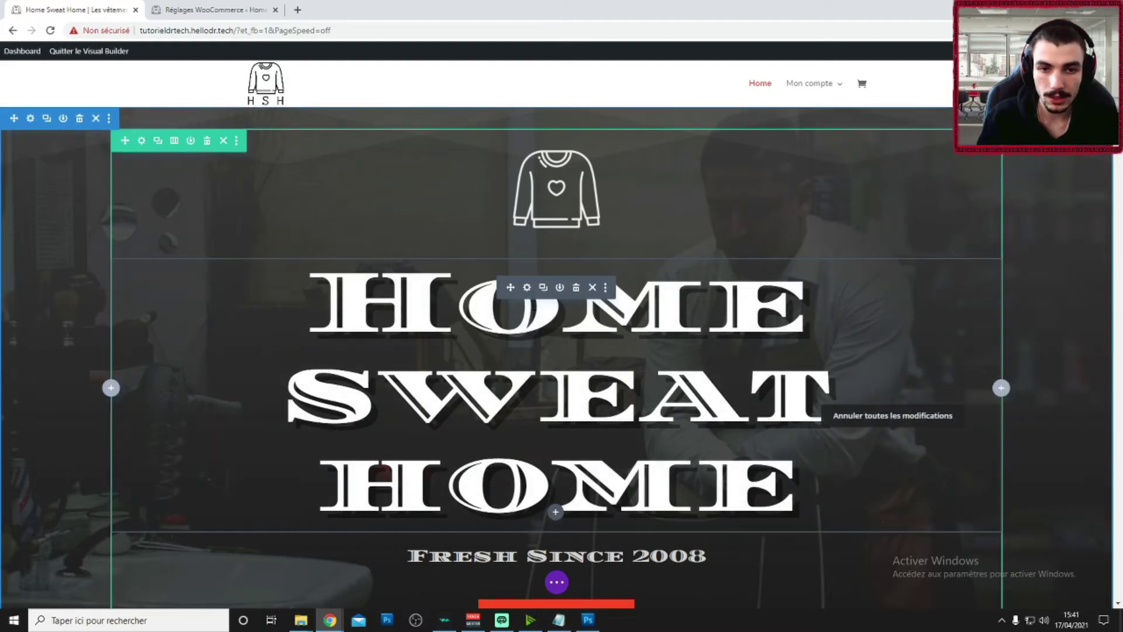
- Open the H1 style options in the hero heading's text settings
left_click(527, 287)
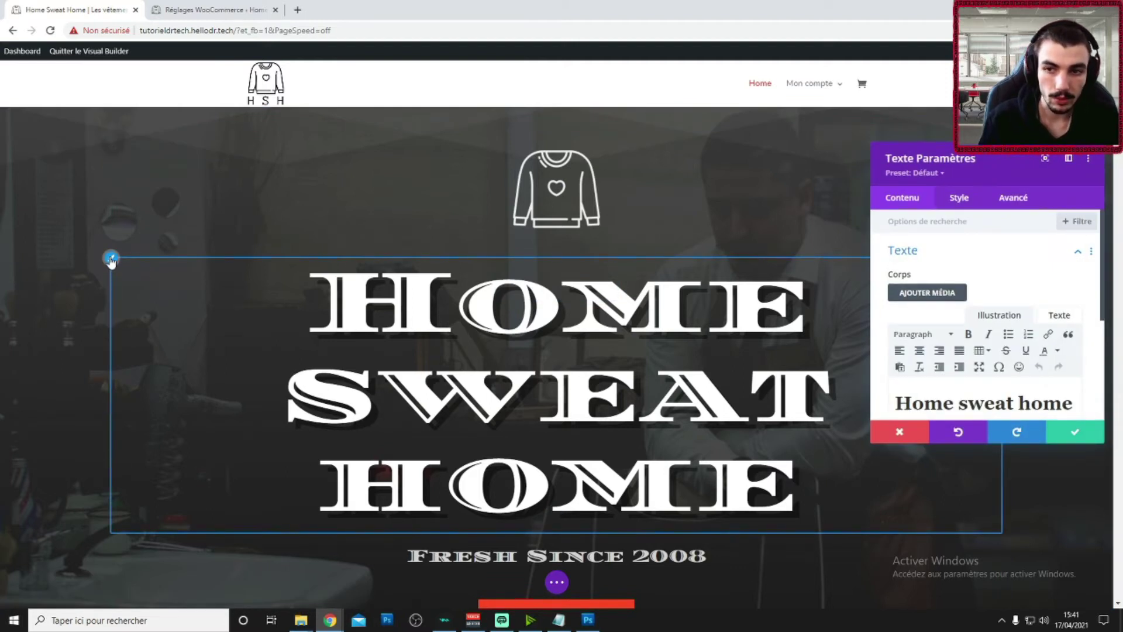
left_click(111, 259)
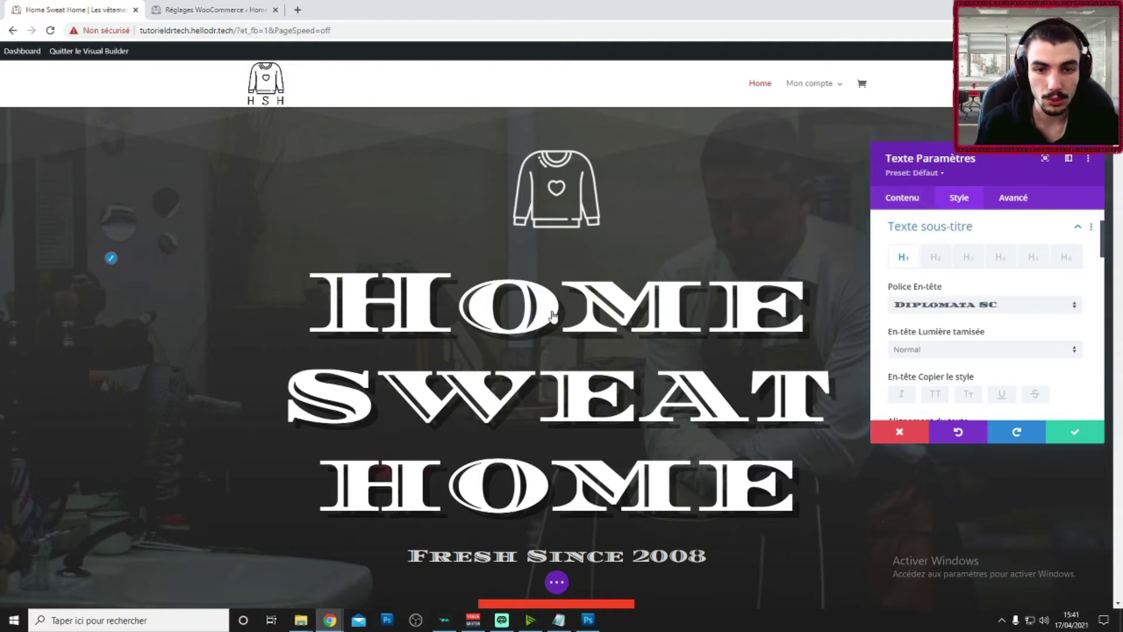
- Change the H1 heading font of the "Home sweat home" title to ABeeZee
scroll(989, 310, "down", 2)
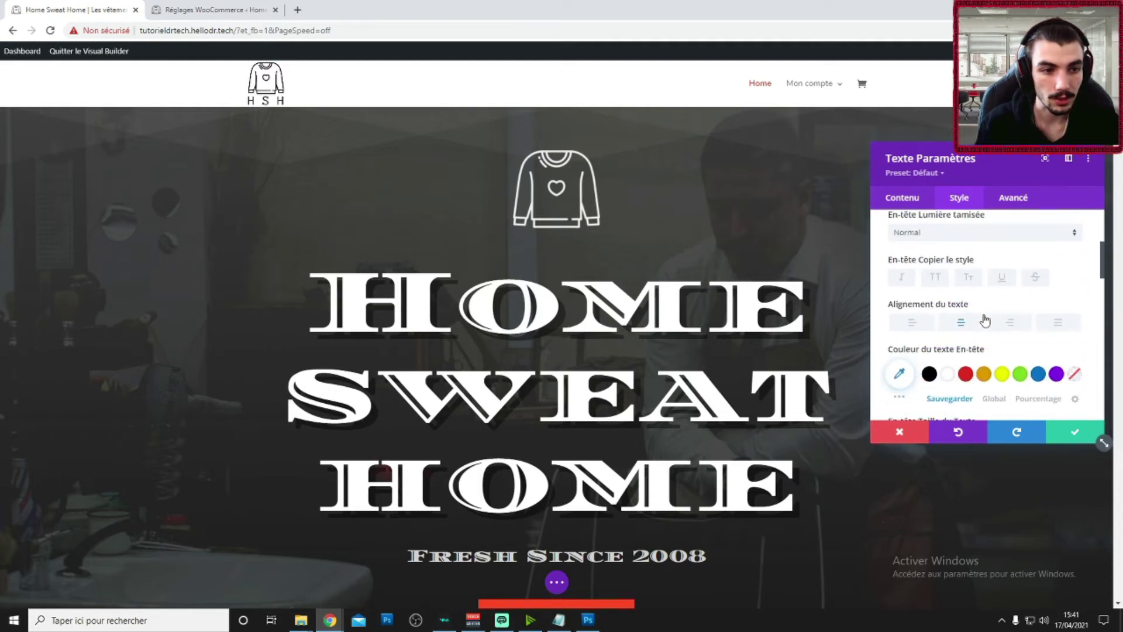
scroll(985, 319, "up", 1)
left_click(942, 250)
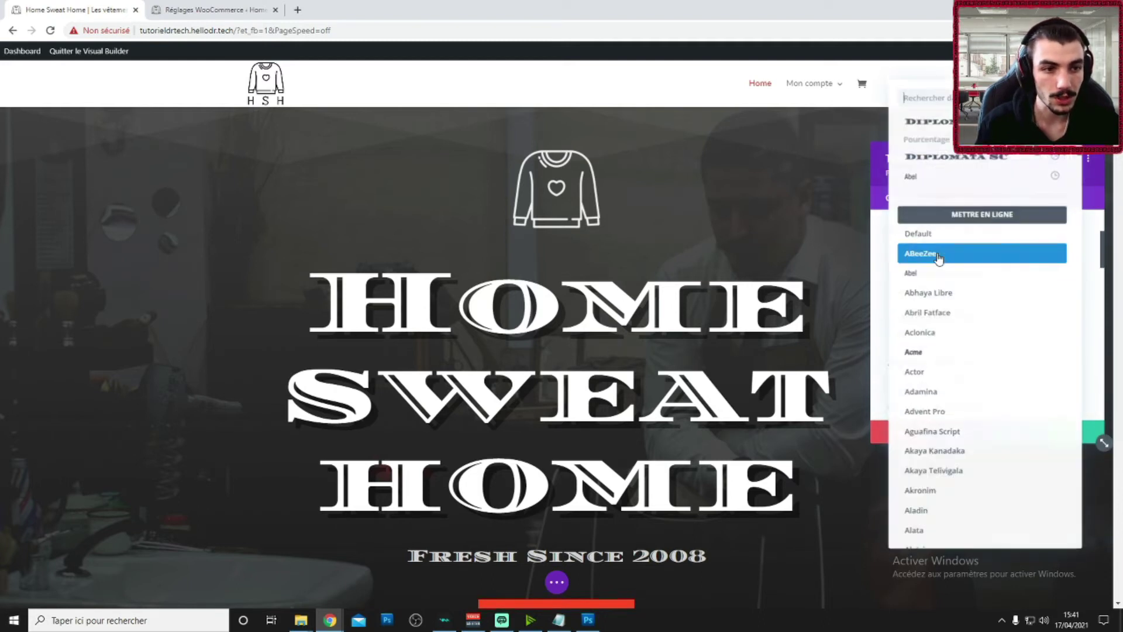
left_click(946, 258)
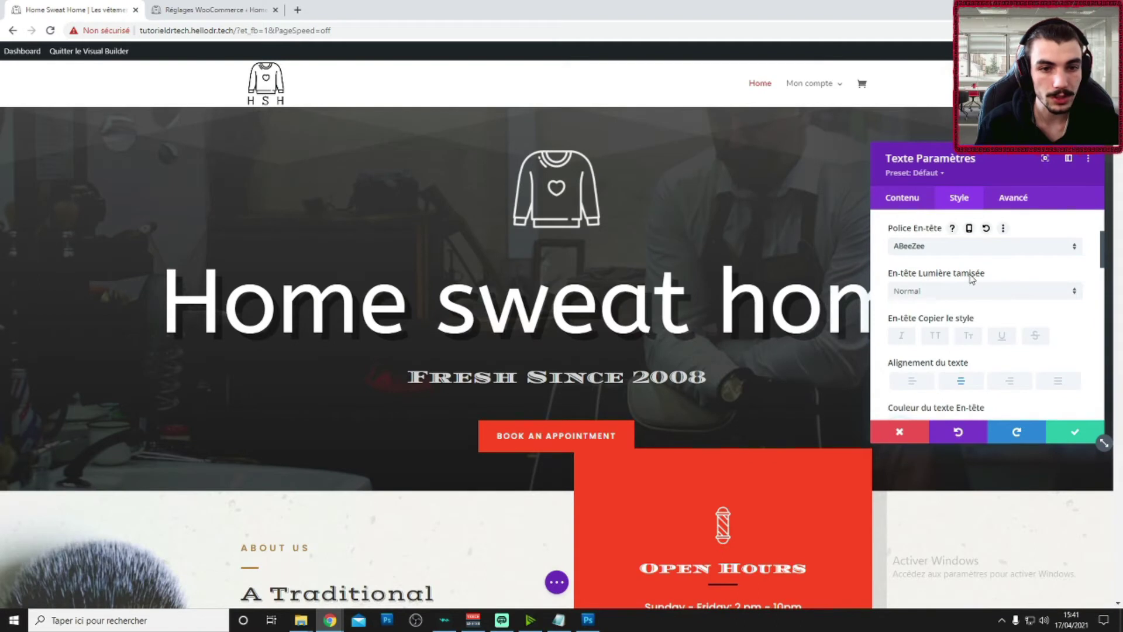
- Browse the available fonts and set the title's H1 heading font to Advent Pro
left_click(943, 254)
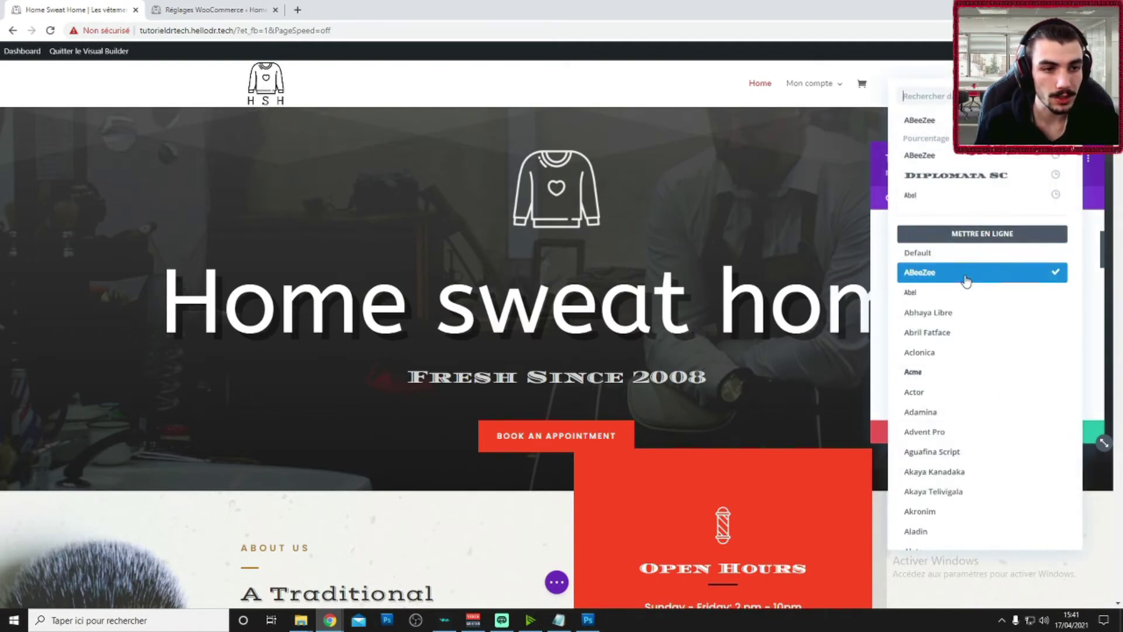
scroll(962, 275, "down", 4)
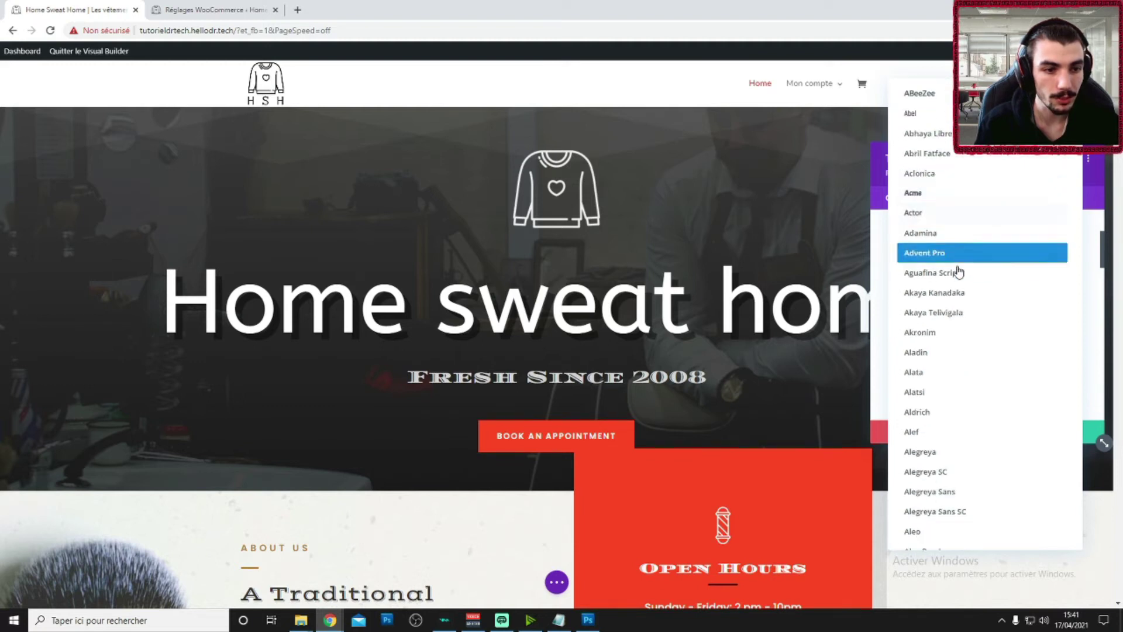
scroll(959, 271, "down", 4)
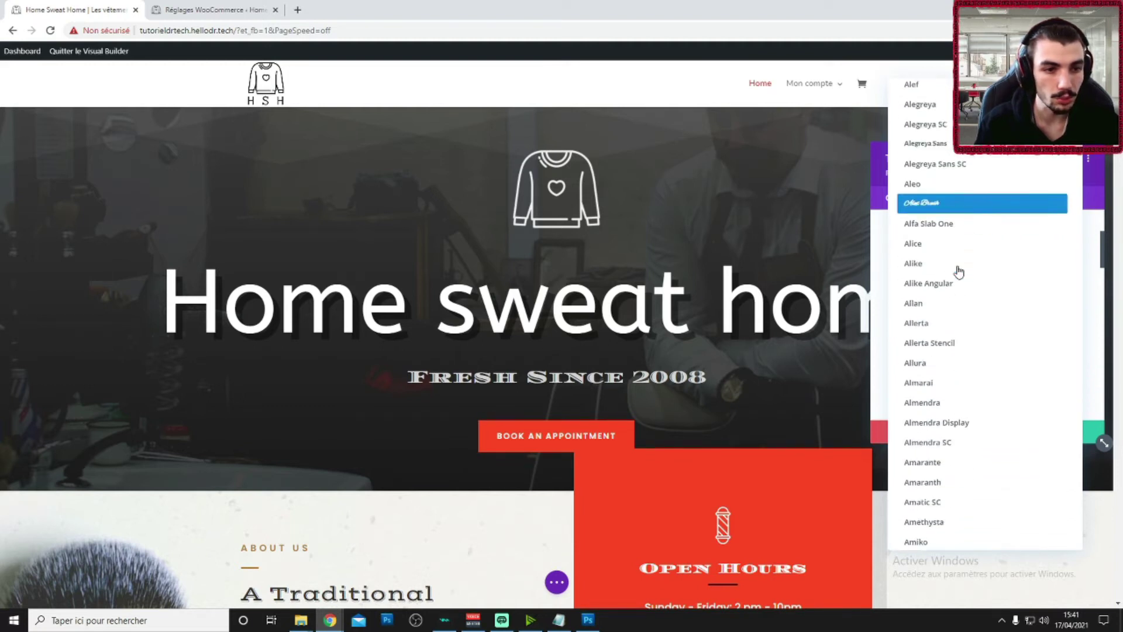
scroll(960, 271, "down", 3)
scroll(954, 263, "up", 8)
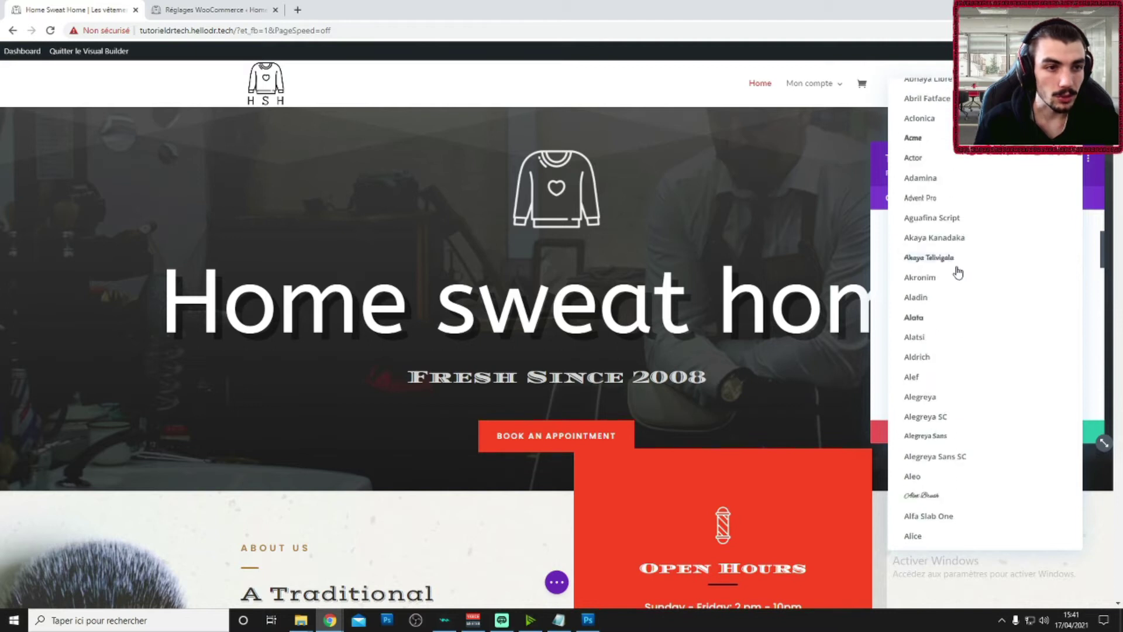
scroll(947, 256, "up", 1)
left_click(929, 257)
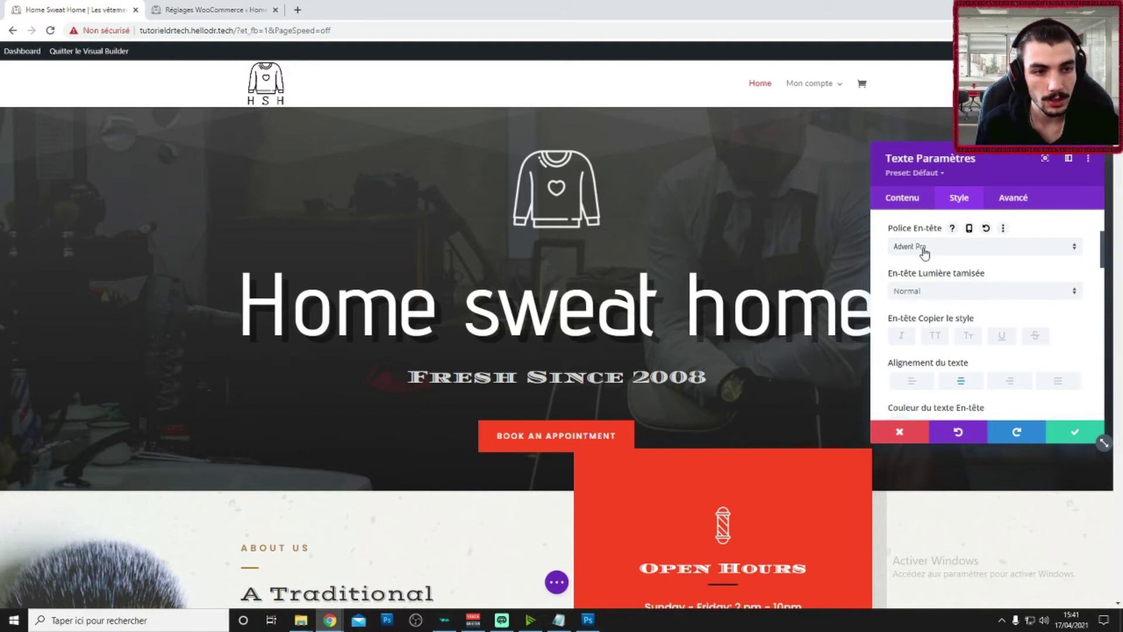
- Compare small caps with all caps on the title and apply the small caps style
left_click(968, 337)
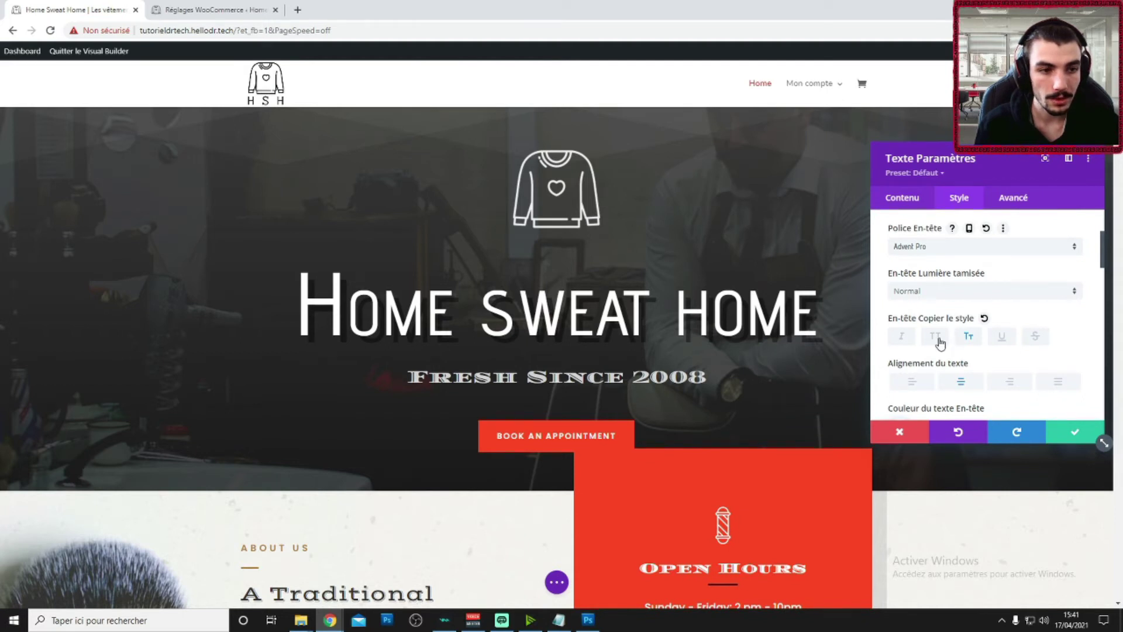
left_click(936, 336)
left_click(966, 337)
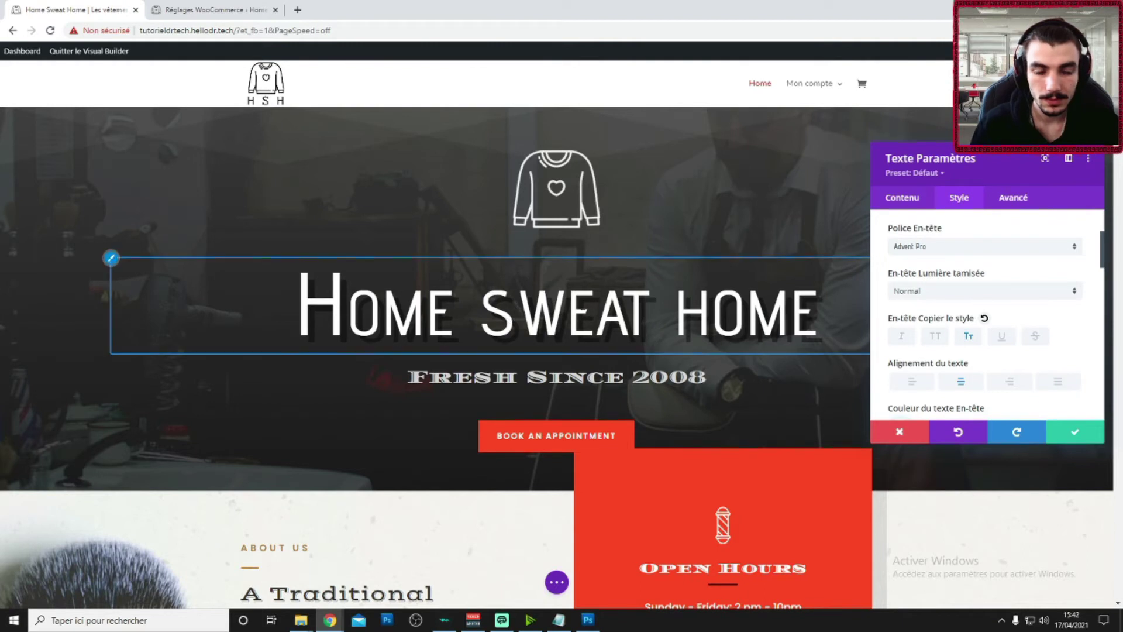
- Capitalize the first letters of "sweat" and the second "home" so the title reads "Home Sweat Home"
left_click(515, 304)
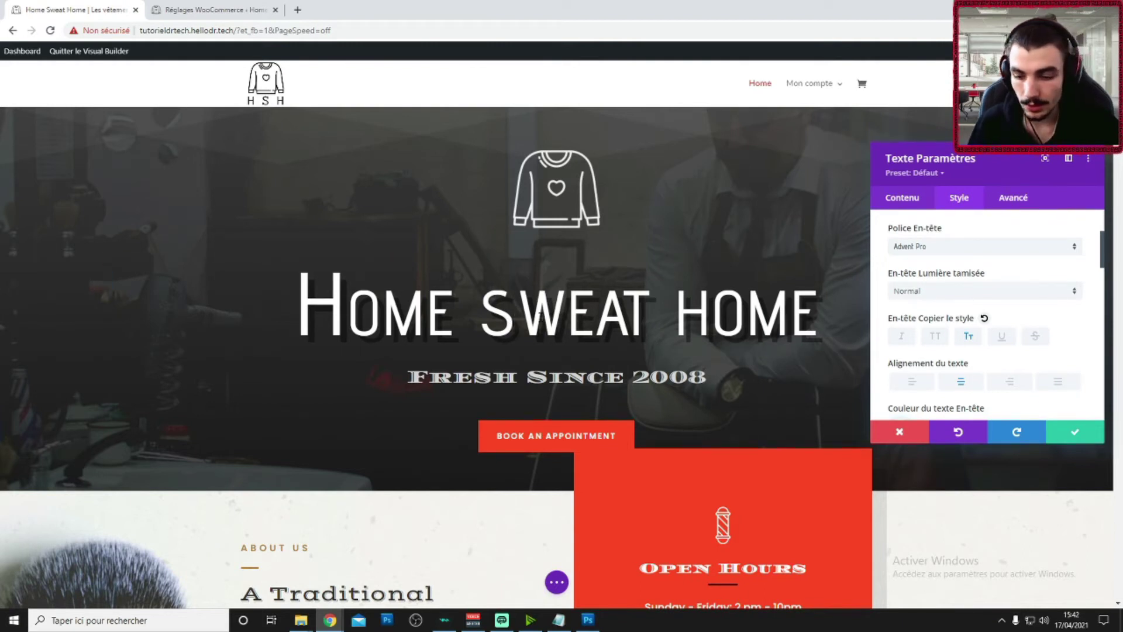
key("BackSpace")
type("S")
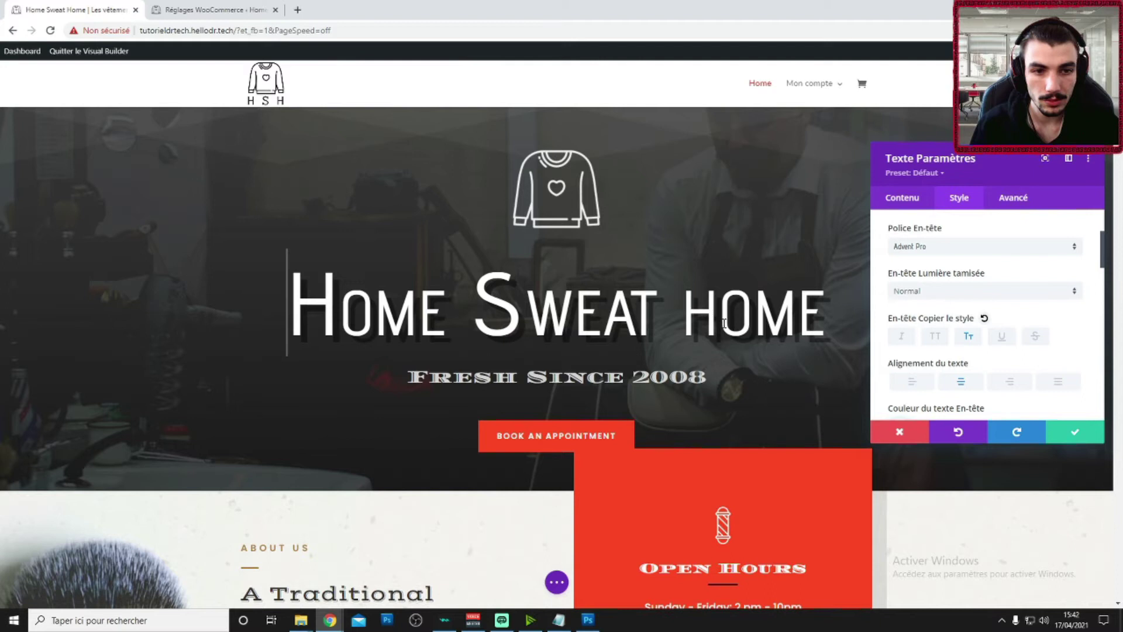
left_click(727, 321)
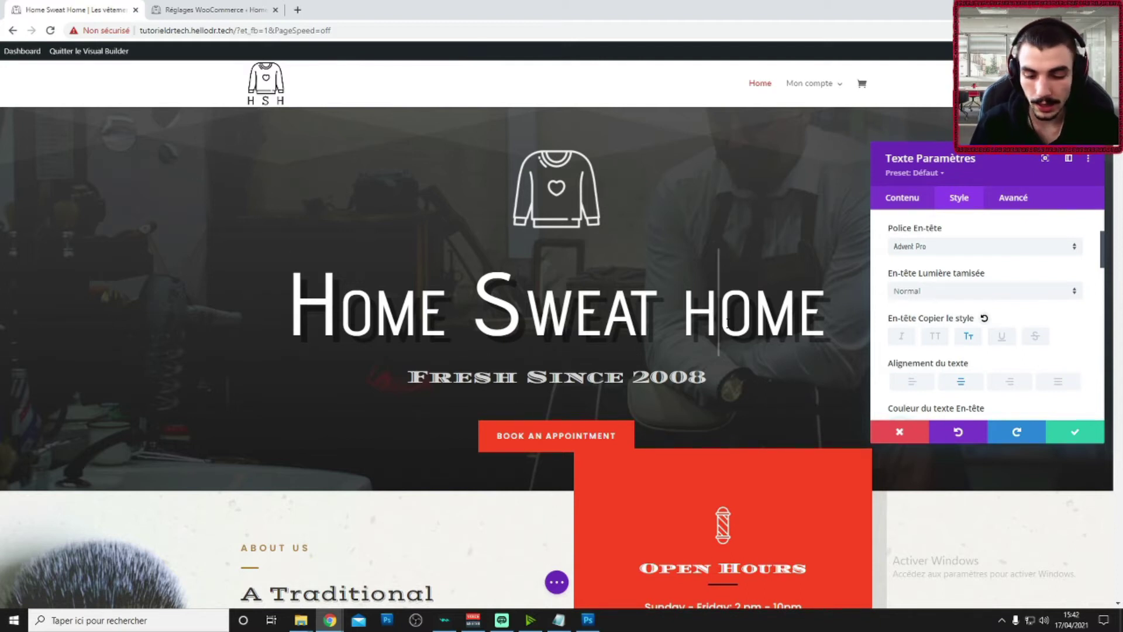
key("BackSpace")
type("H")
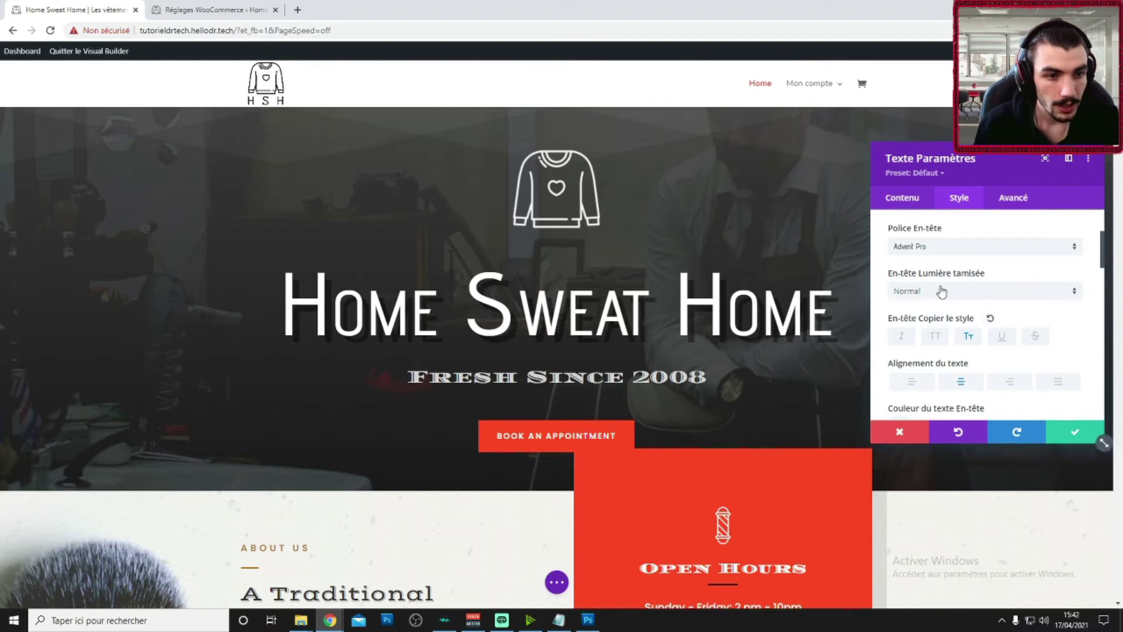
- Try the Acme font on the title's H1 heading, followed by Amatic SC
left_click(932, 247)
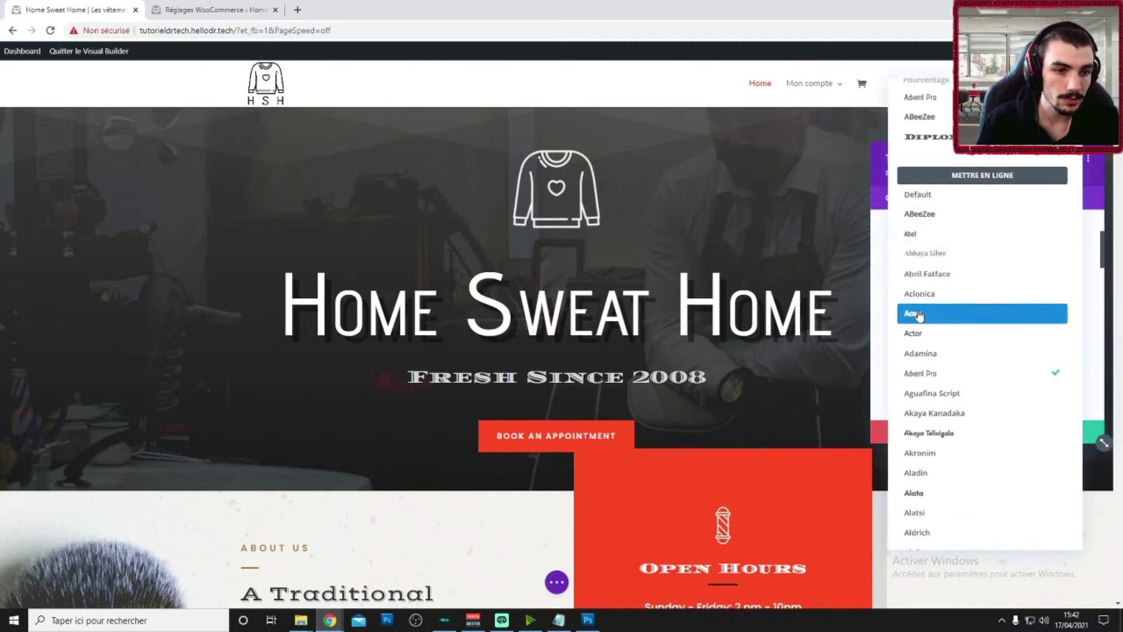
left_click(919, 314)
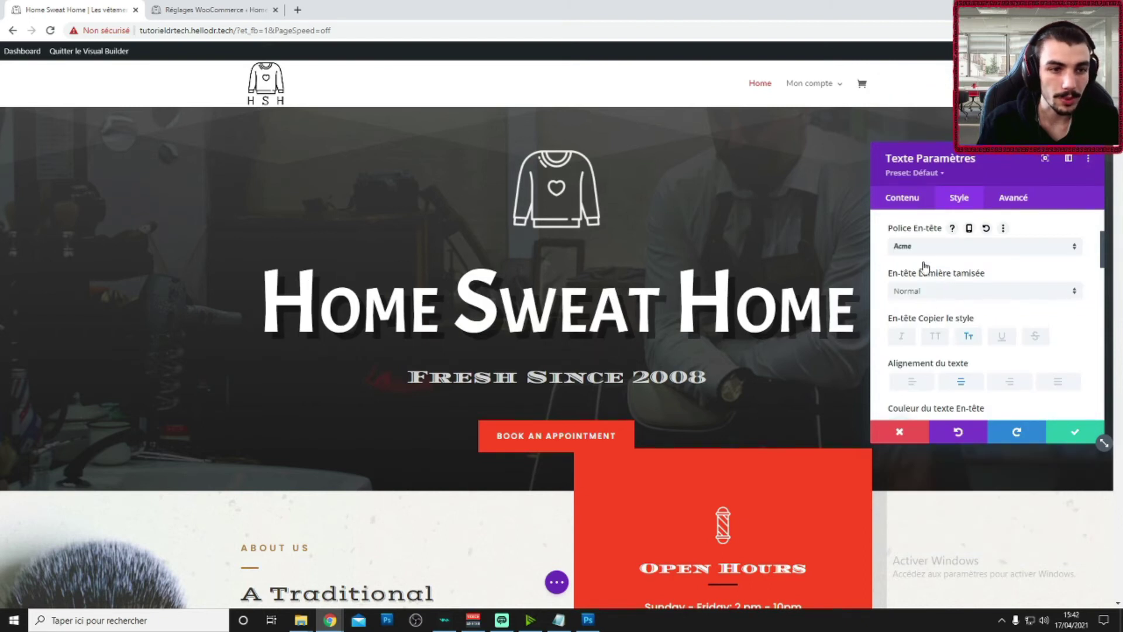
left_click(932, 246)
scroll(957, 339, "down", 2)
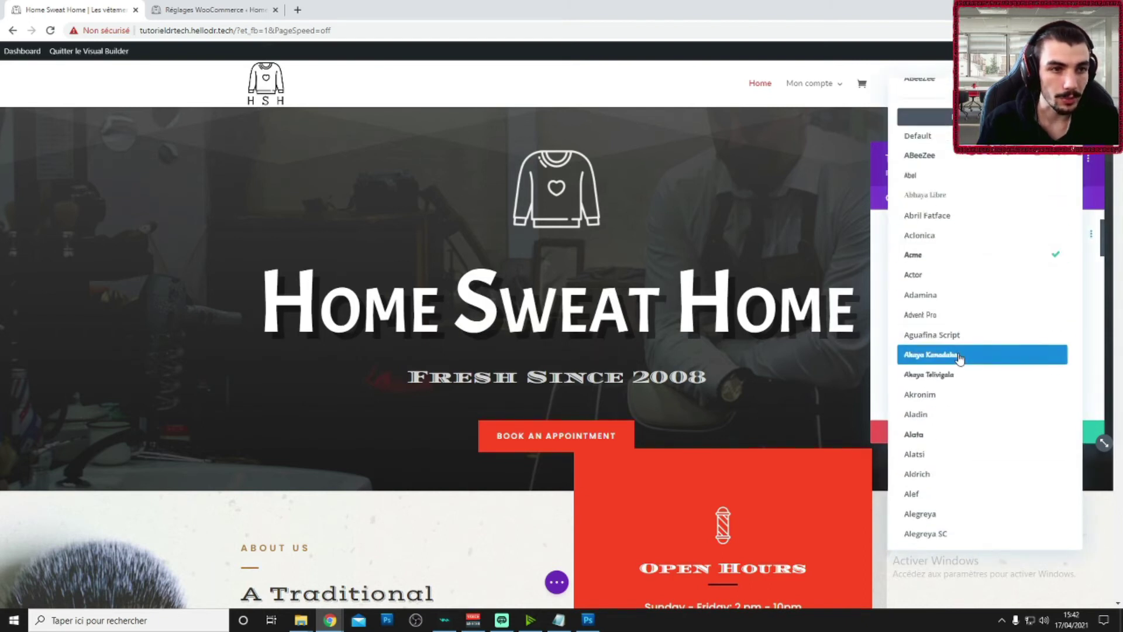
scroll(950, 340, "down", 10)
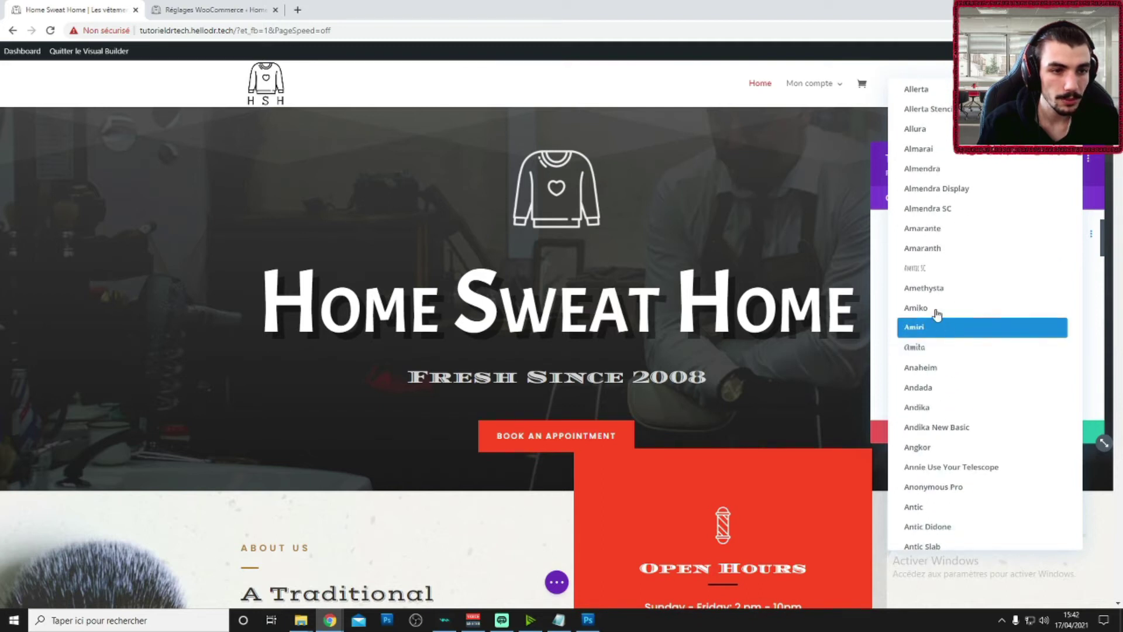
left_click(925, 272)
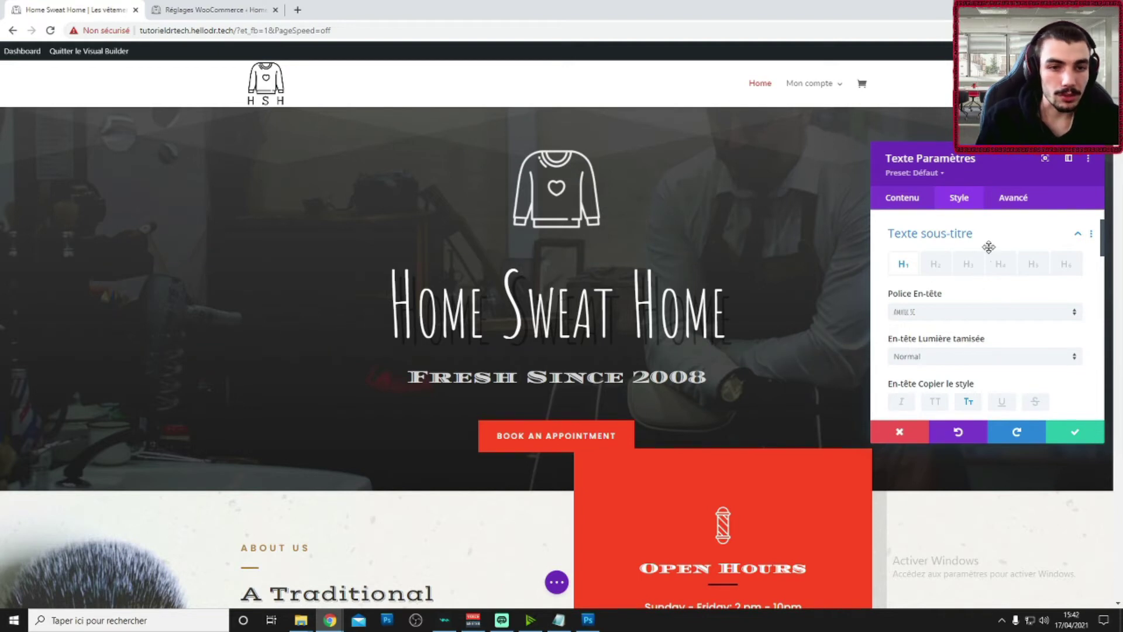
- Browse further through the heading fonts and apply Ballet to the title
left_click(930, 324)
scroll(948, 372, "up", 5)
scroll(944, 362, "down", 7)
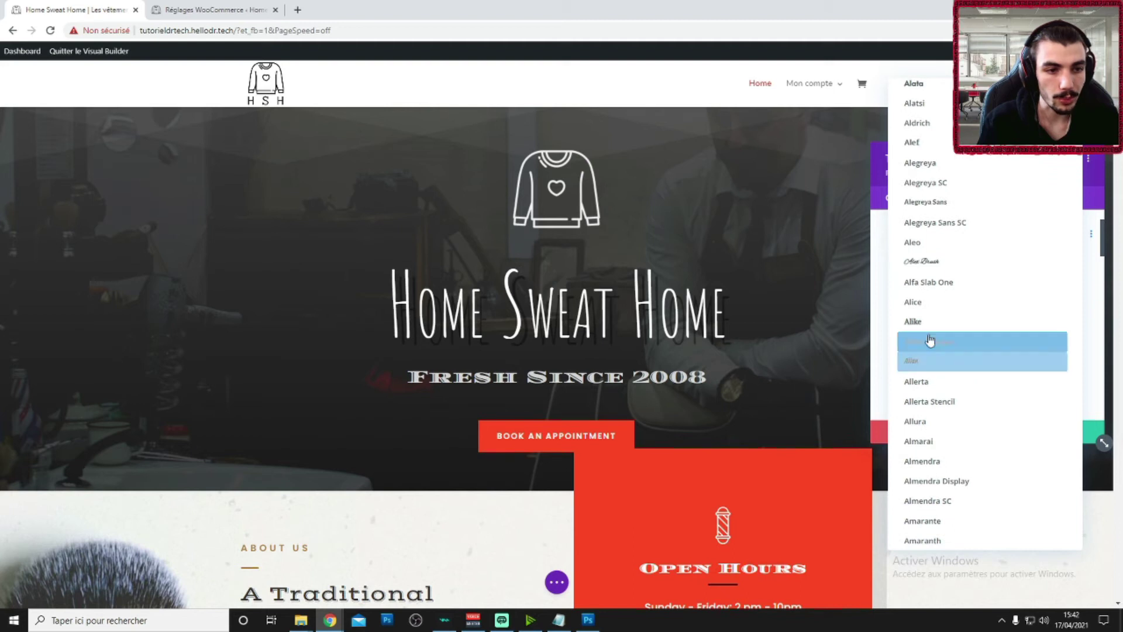
scroll(934, 351, "down", 9)
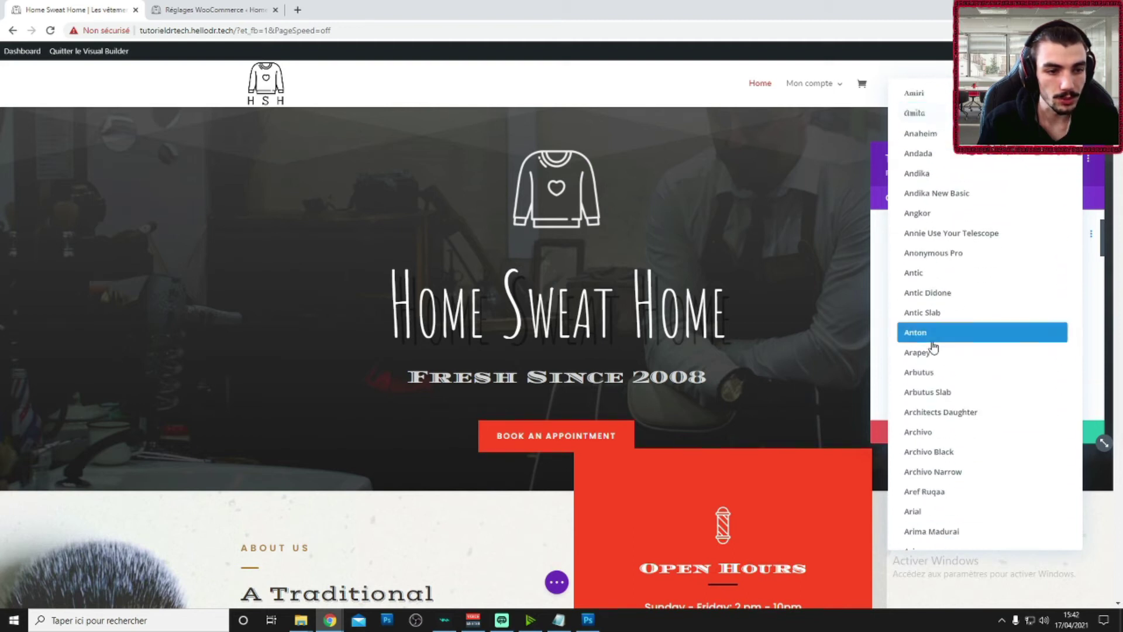
scroll(937, 360, "down", 7)
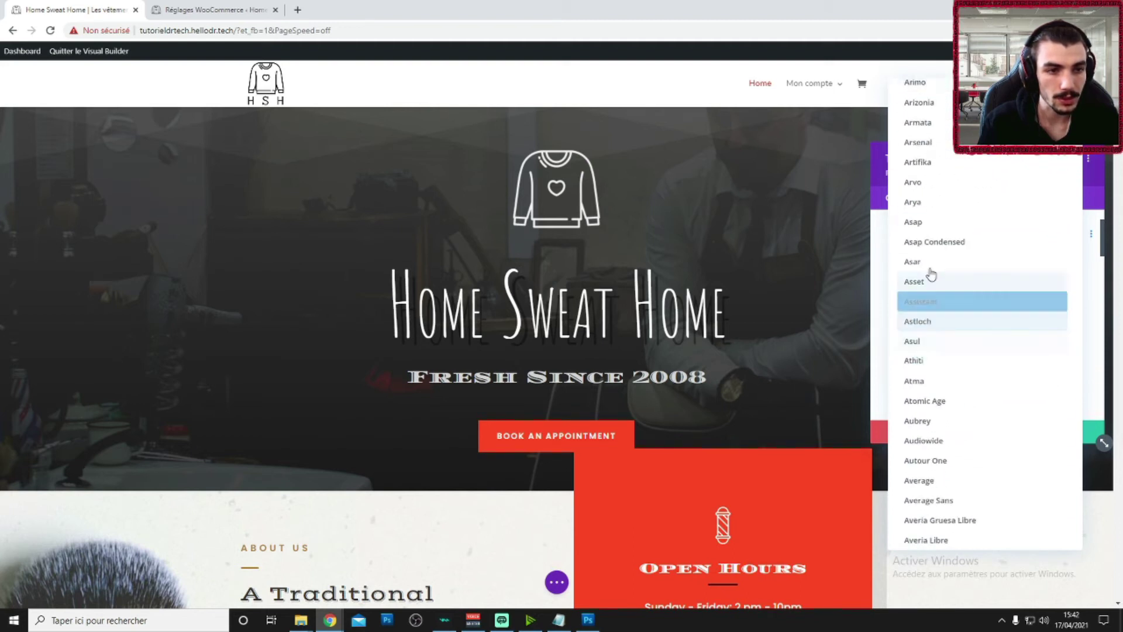
scroll(940, 306, "down", 2)
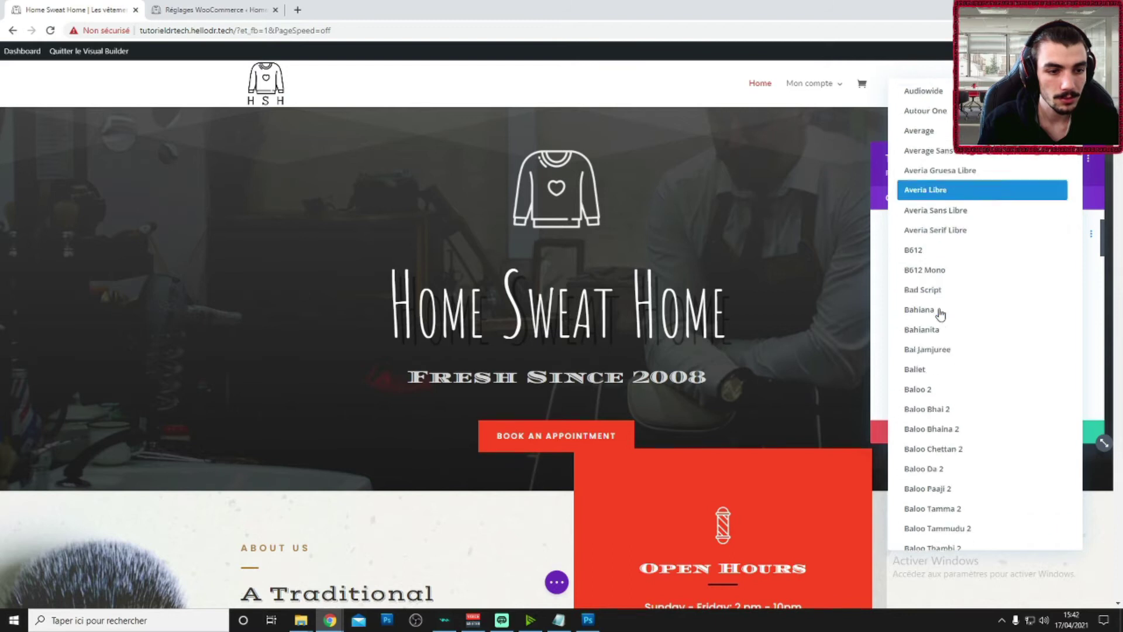
left_click(927, 367)
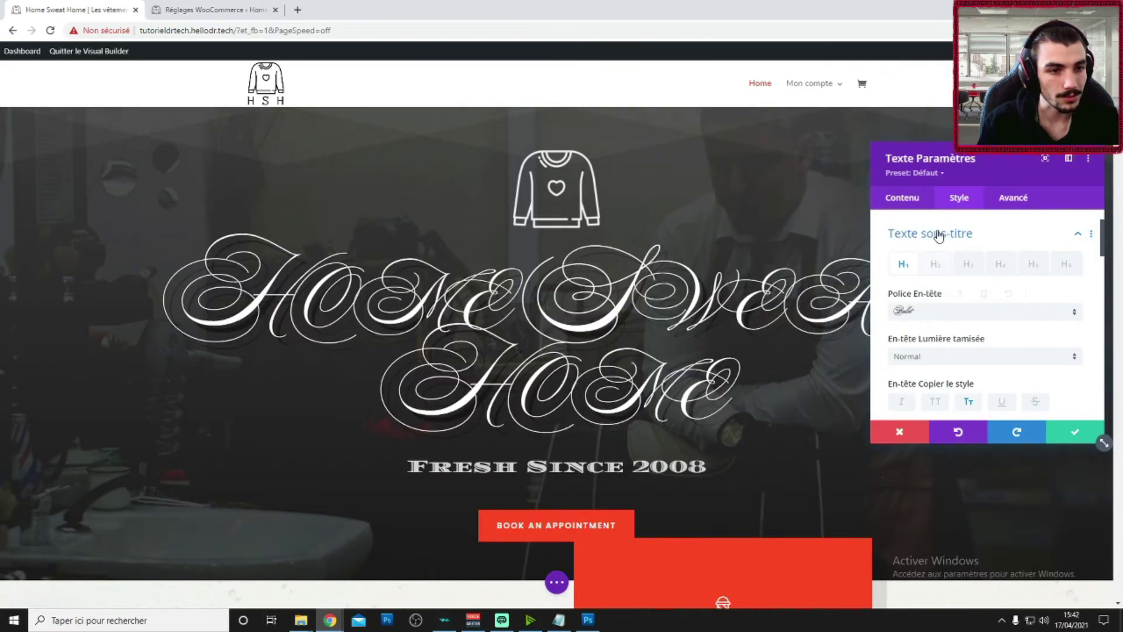
- Set the title's H1 heading font to Allan
left_click(924, 316)
scroll(936, 351, "down", 5)
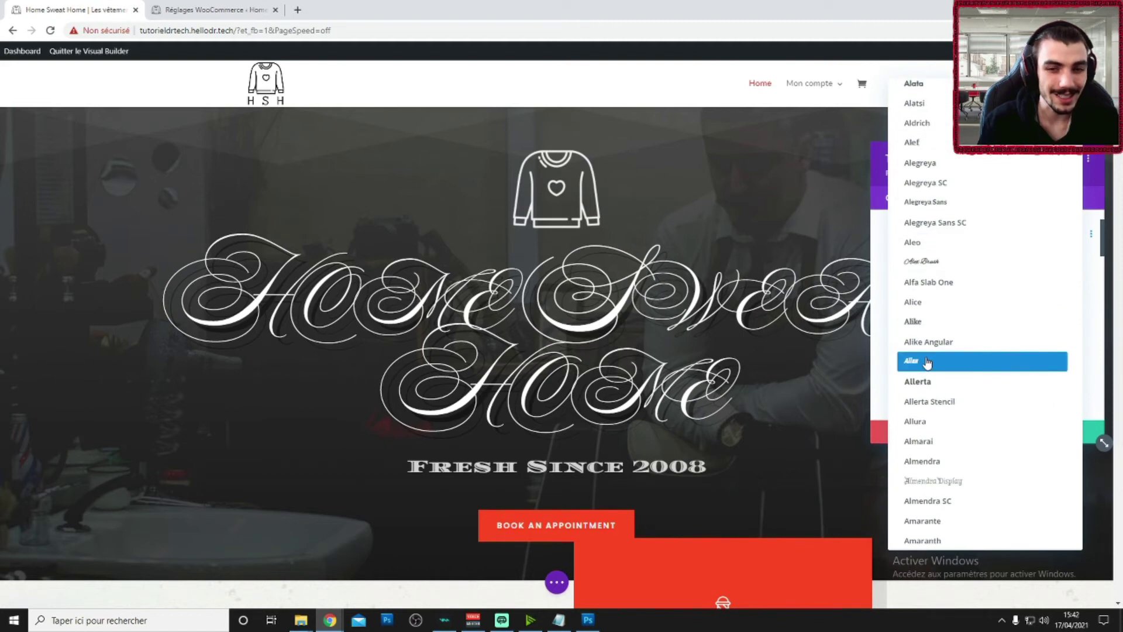
left_click(927, 361)
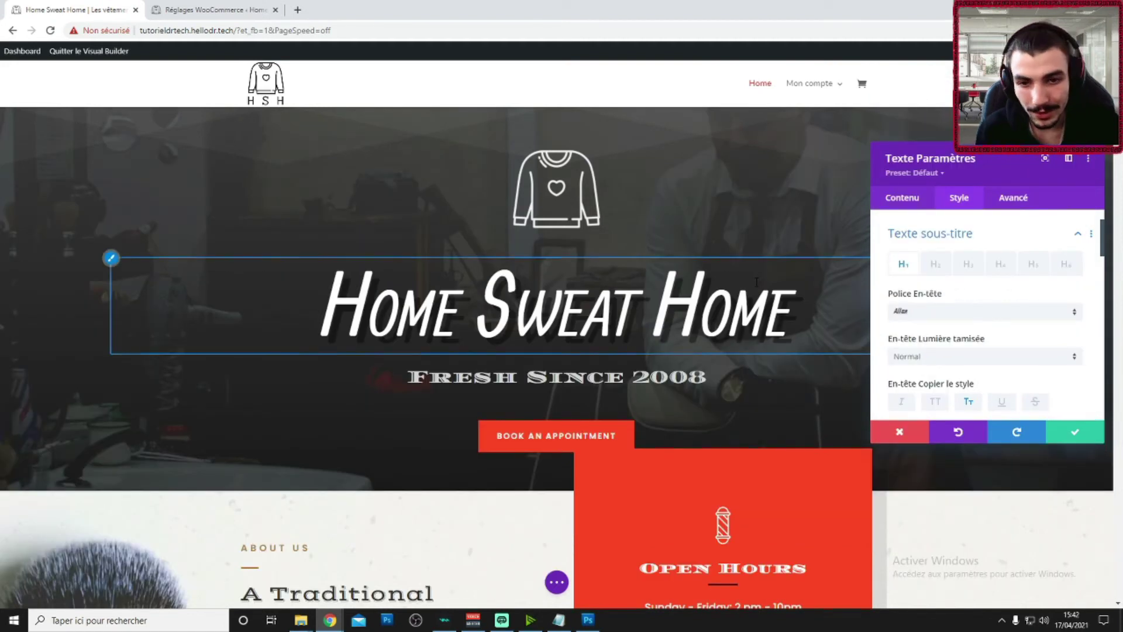
- Try left, right and justified text alignment on the title, and return it to centered
scroll(959, 313, "down", 1)
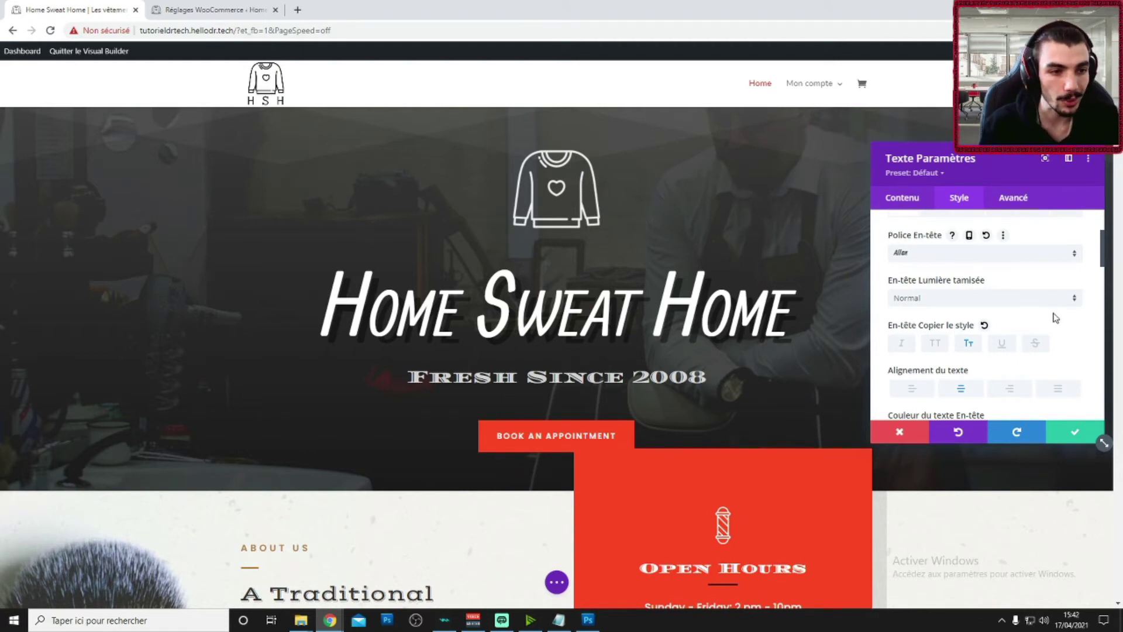
scroll(1042, 328, "down", 1)
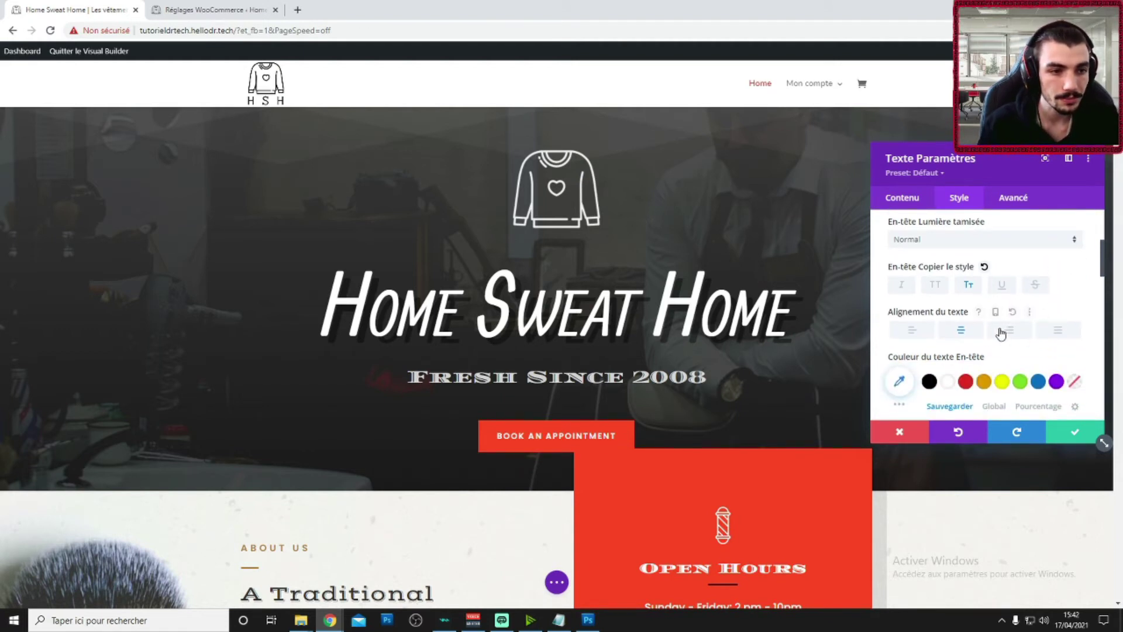
left_click(911, 331)
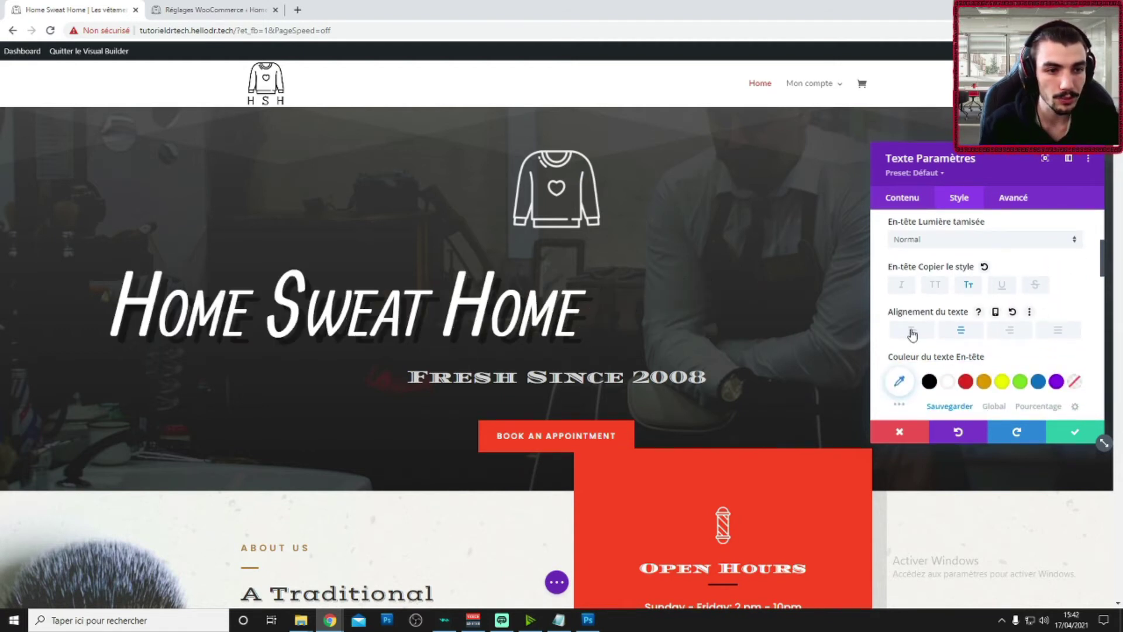
left_click(960, 331)
left_click(1009, 333)
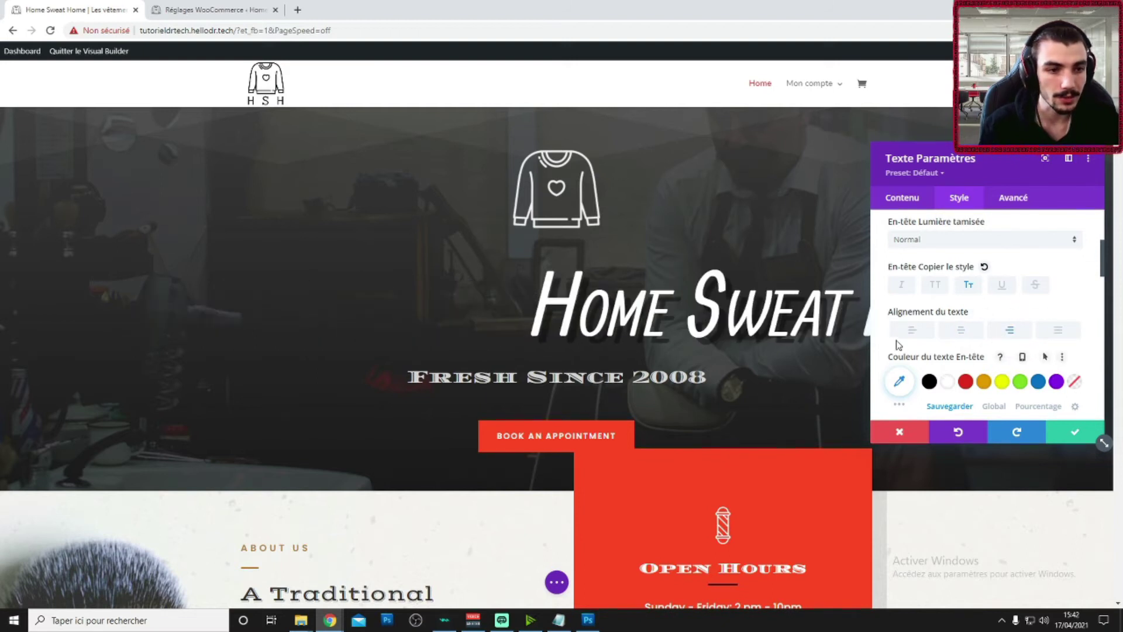
left_click(1051, 331)
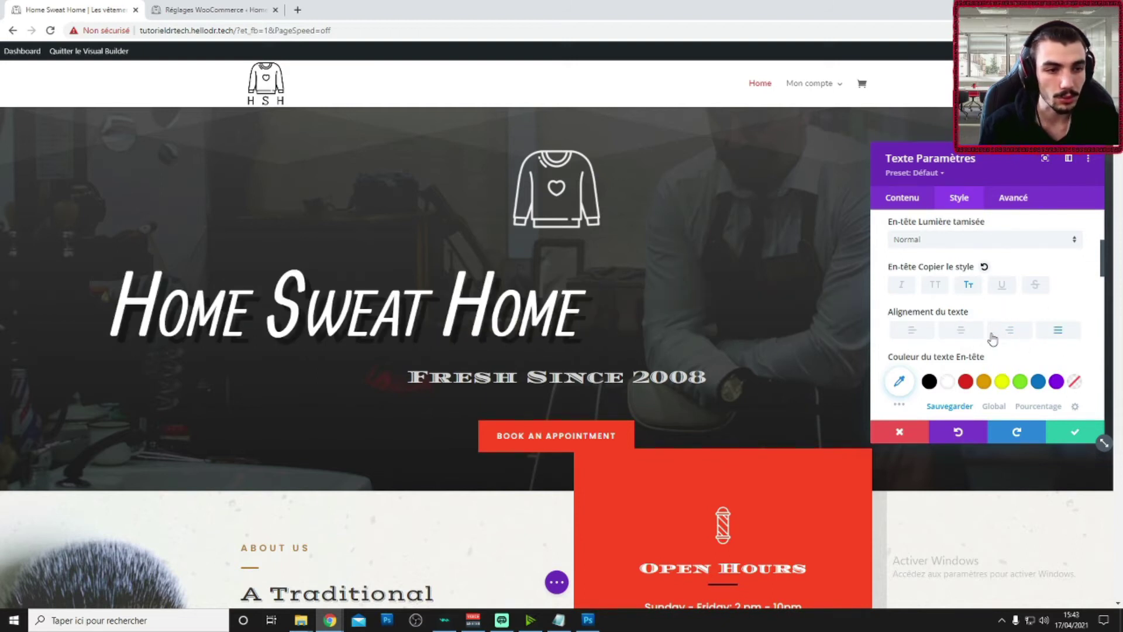
left_click(960, 332)
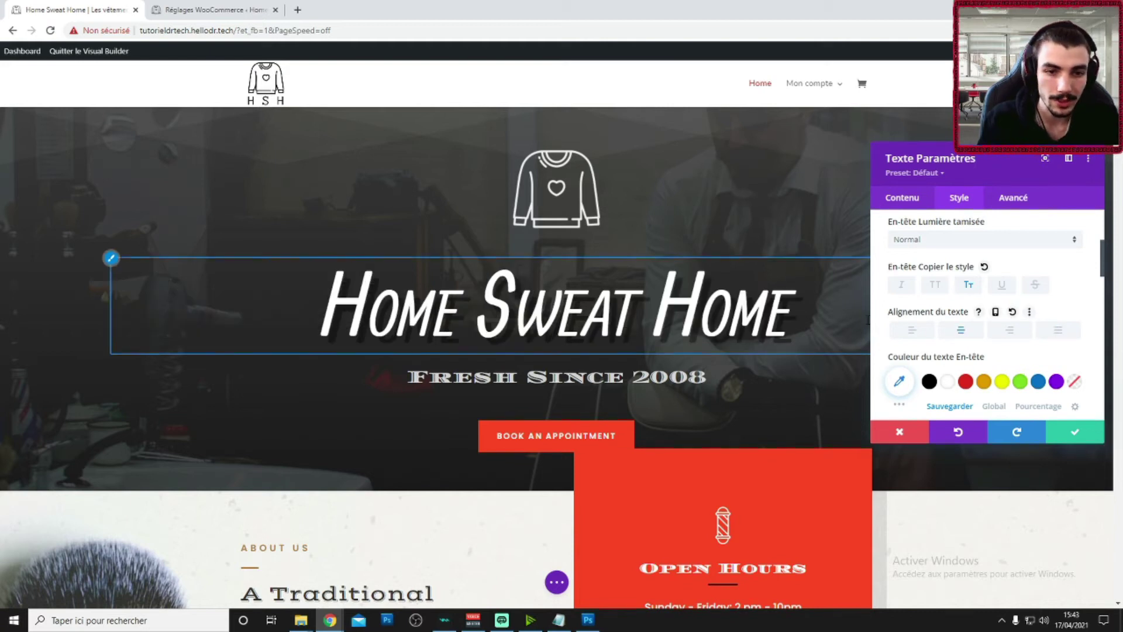
- Try black as the title's heading text color, and return it to white
scroll(1006, 310, "down", 2)
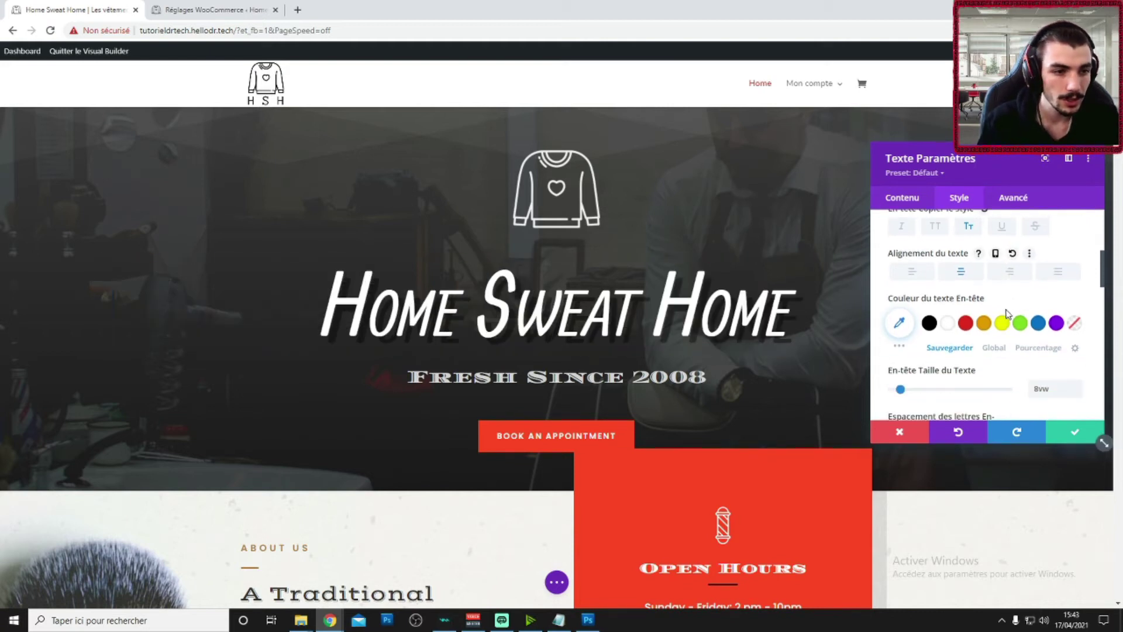
left_click(930, 265)
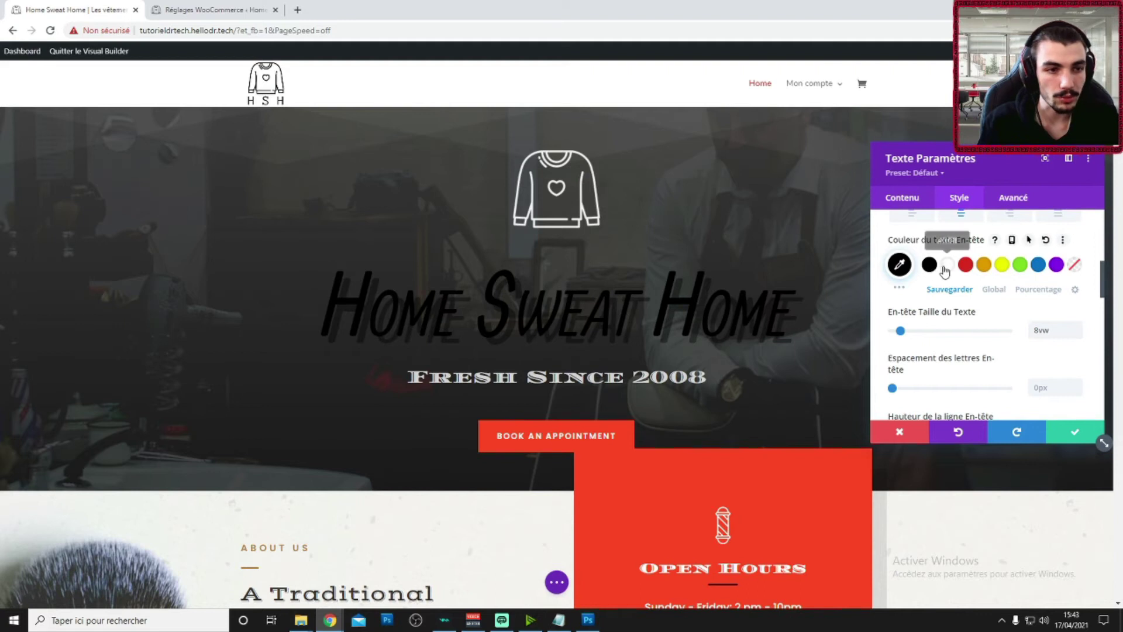
left_click(931, 266)
- Reduce the title's heading text size to 4vw
scroll(1015, 319, "down", 1)
mouse_move(901, 273)
left_mouse_down()
mouse_move(920, 275)
mouse_move(901, 278)
left_mouse_up()
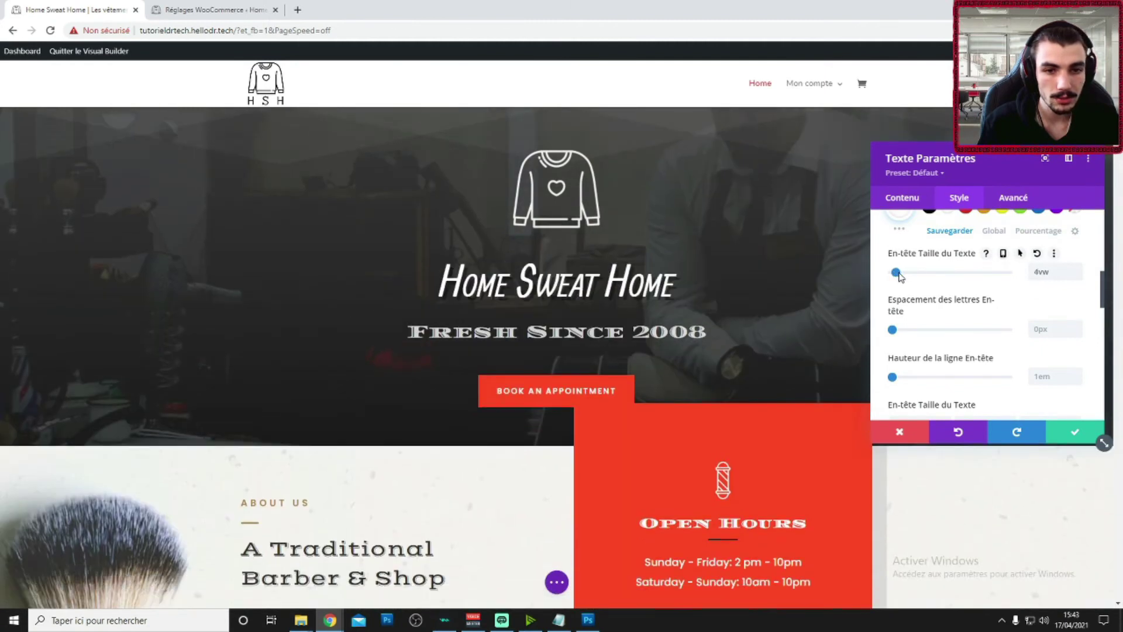
- Set the "Home Sweat Home" title's heading text size to 8vw
scroll(1002, 296, "down", 1)
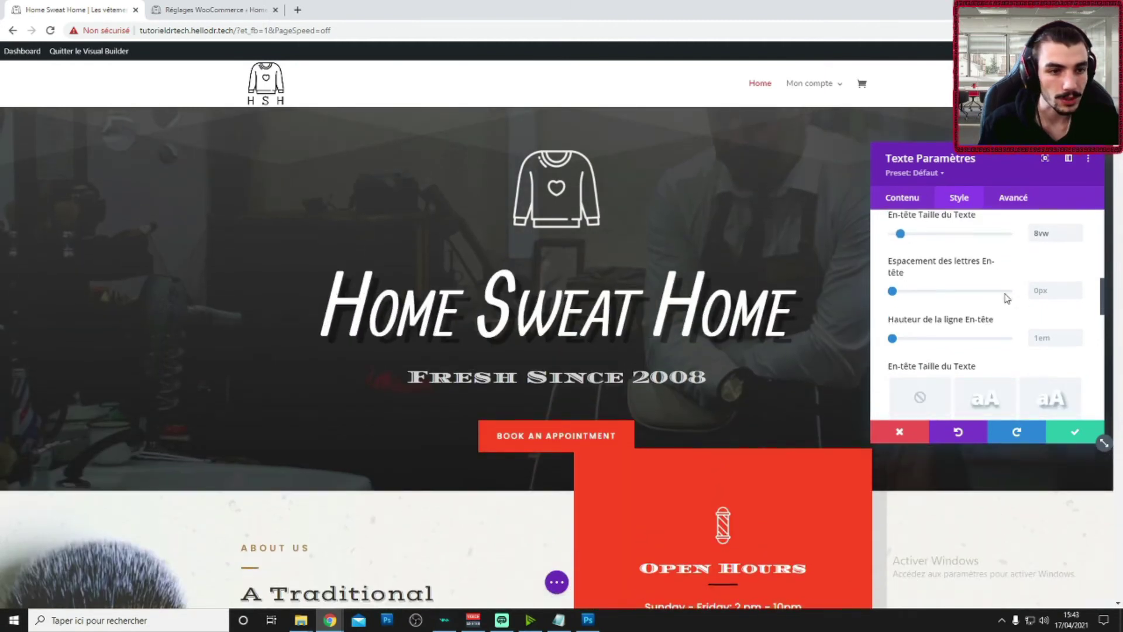
scroll(1002, 296, "up", 1)
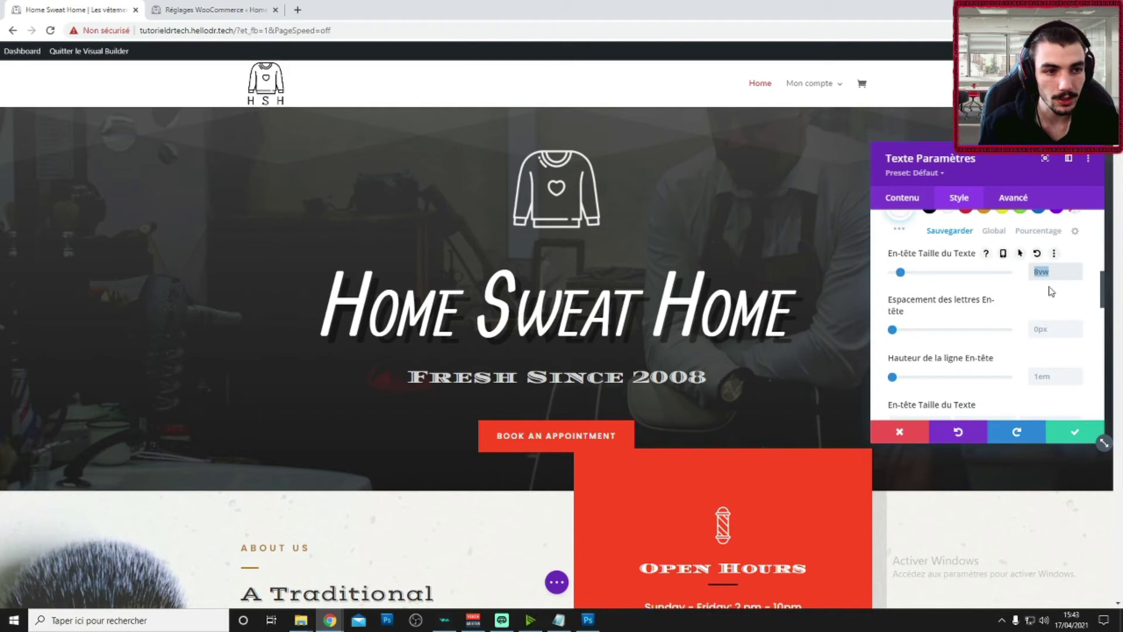
double_click(1040, 271)
left_click(1037, 295)
- Remove the heading text shadow from the title by choosing the no-shadow option
scroll(1016, 293, "down", 3)
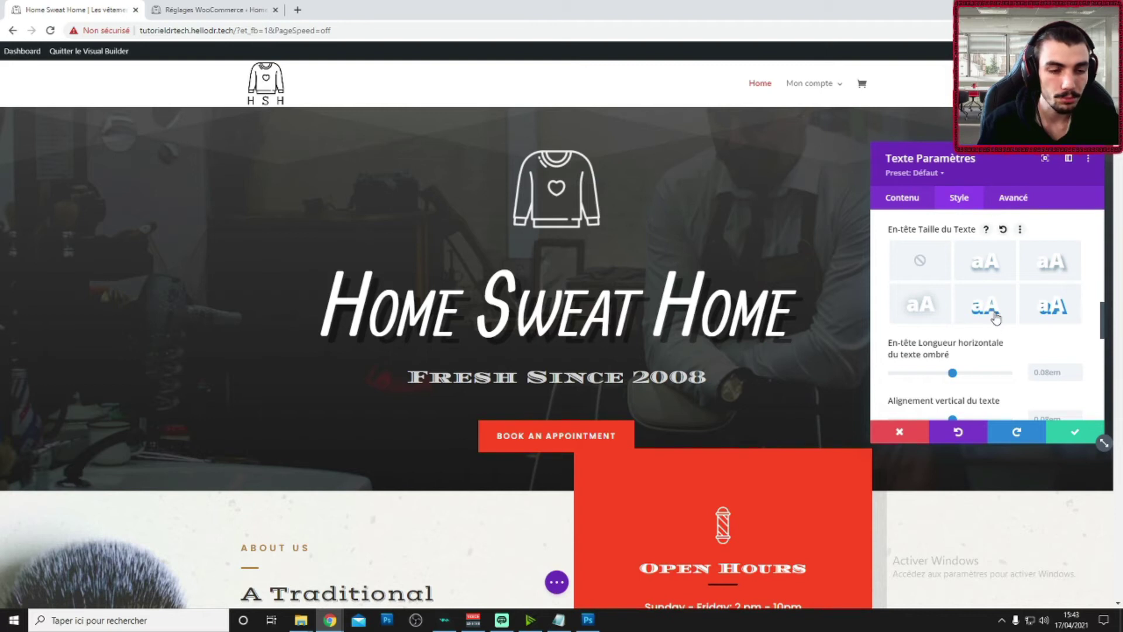
scroll(1000, 323, "down", 1)
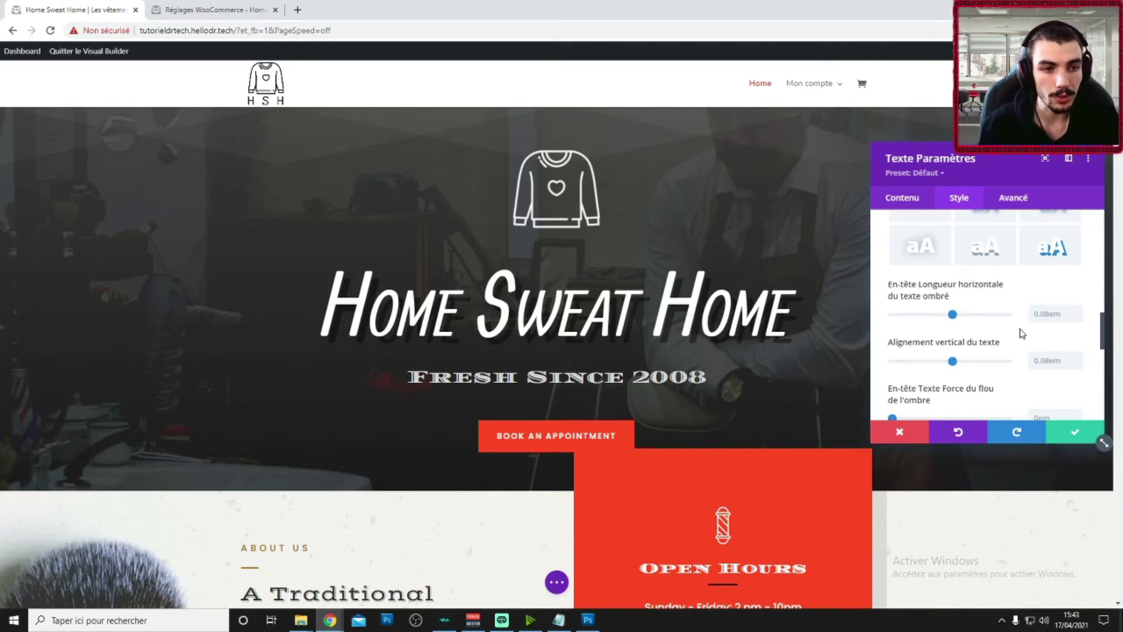
scroll(1023, 332, "down", 2)
scroll(992, 356, "down", 1)
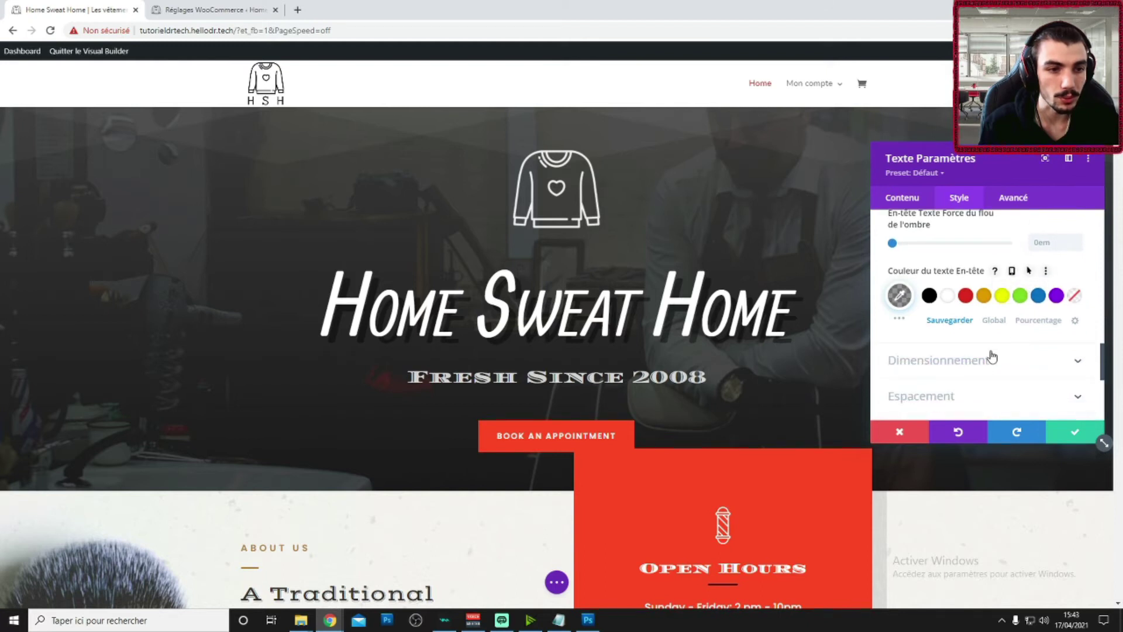
scroll(998, 372, "down", 1)
scroll(985, 362, "up", 5)
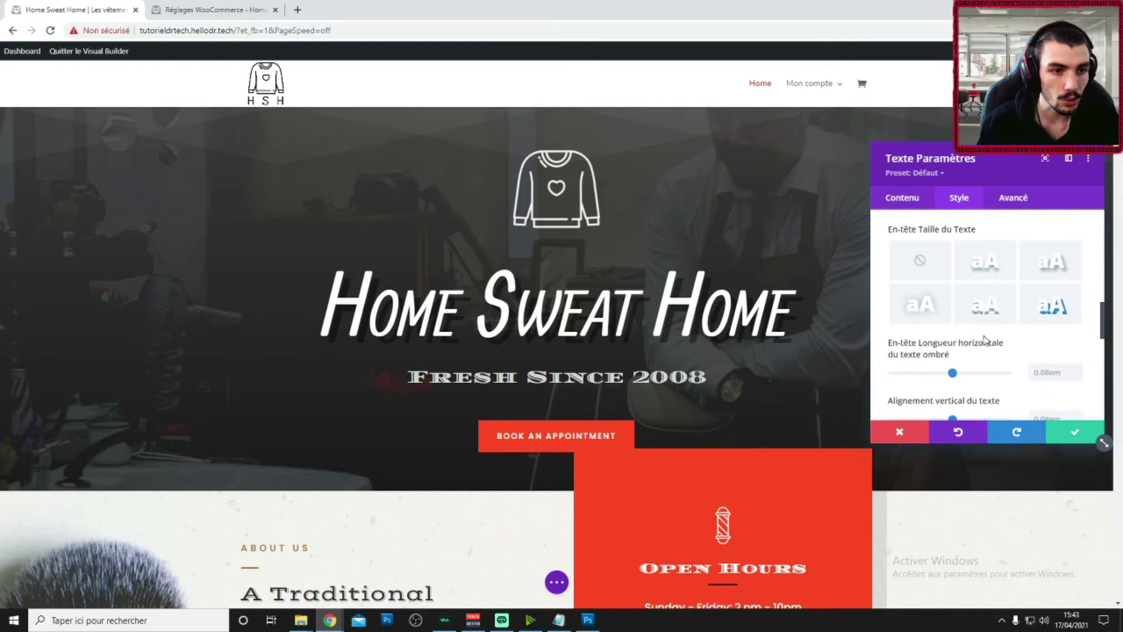
scroll(985, 341, "up", 1)
left_click(927, 331)
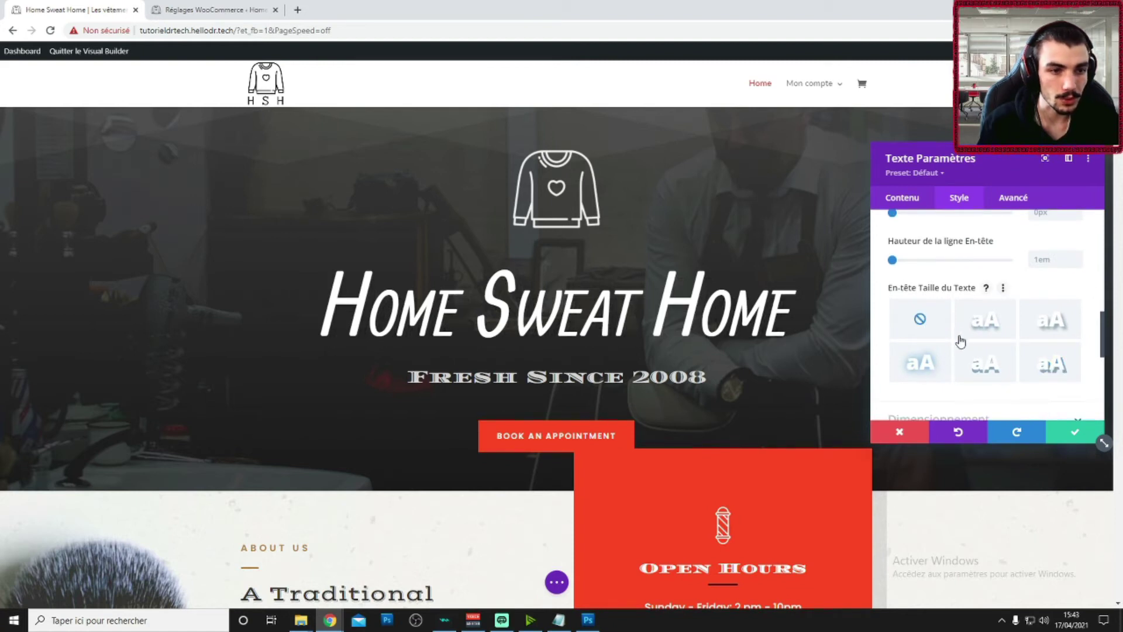
- Try three text shadow presets on the title, return it to no shadow, and save the text settings
scroll(928, 299, "up", 1)
scroll(919, 299, "down", 1)
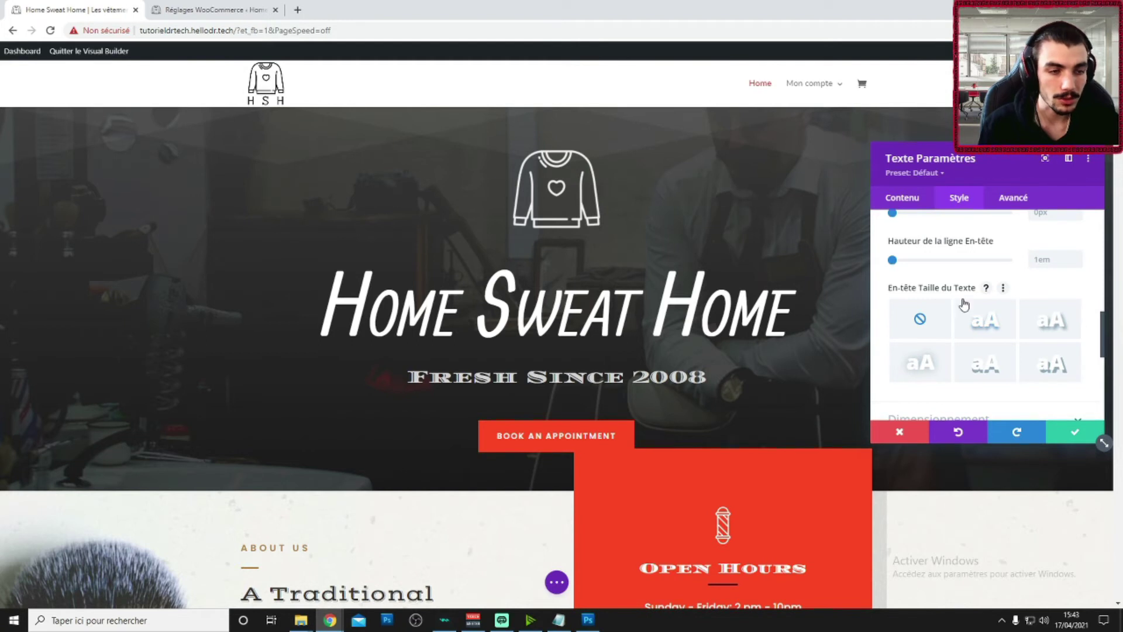
left_click(976, 321)
scroll(1047, 326, "down", 1)
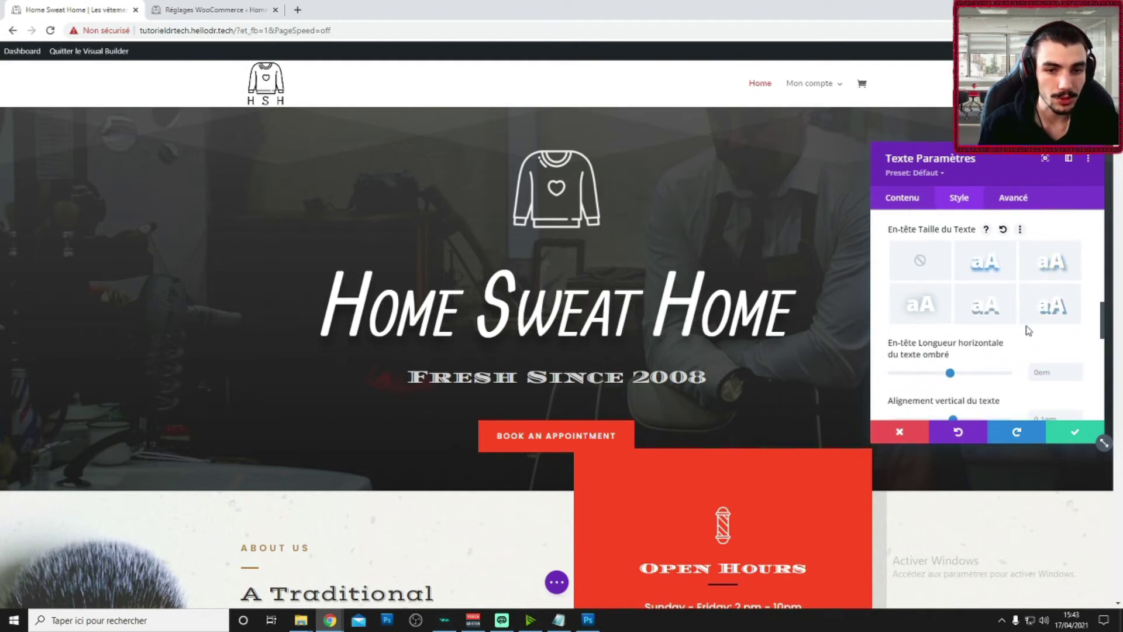
left_click(1047, 274)
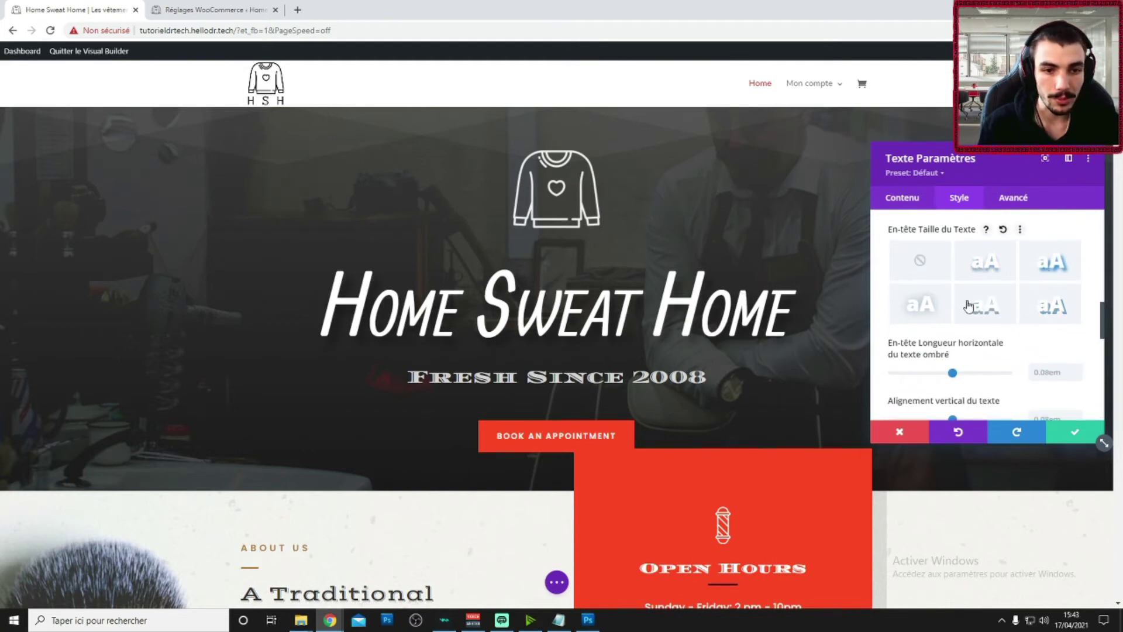
left_click(992, 313)
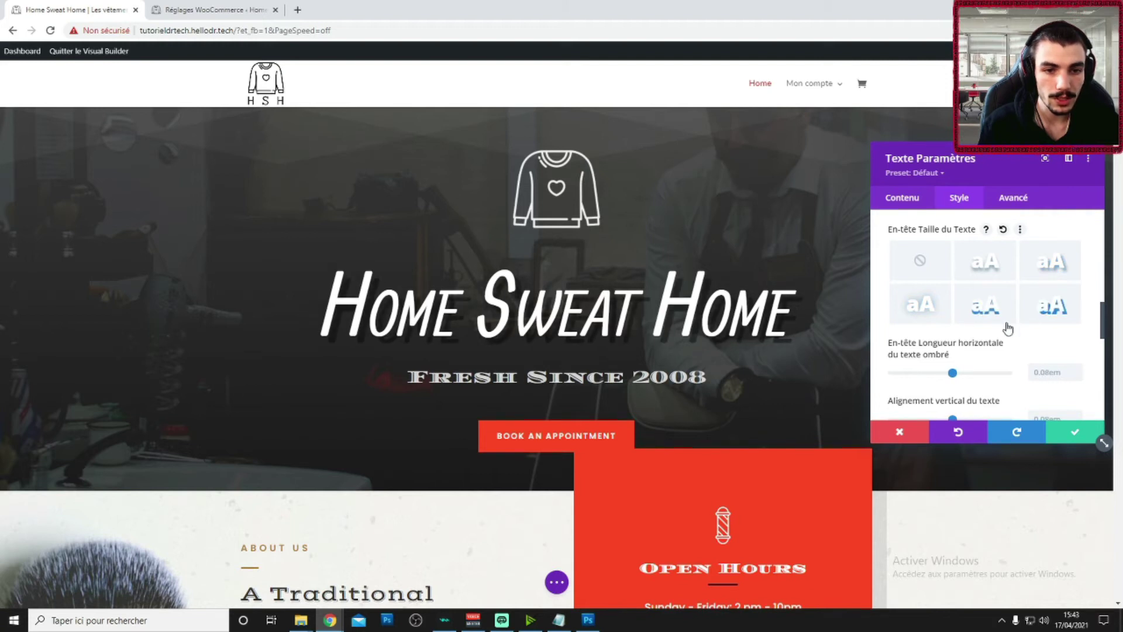
left_click(933, 264)
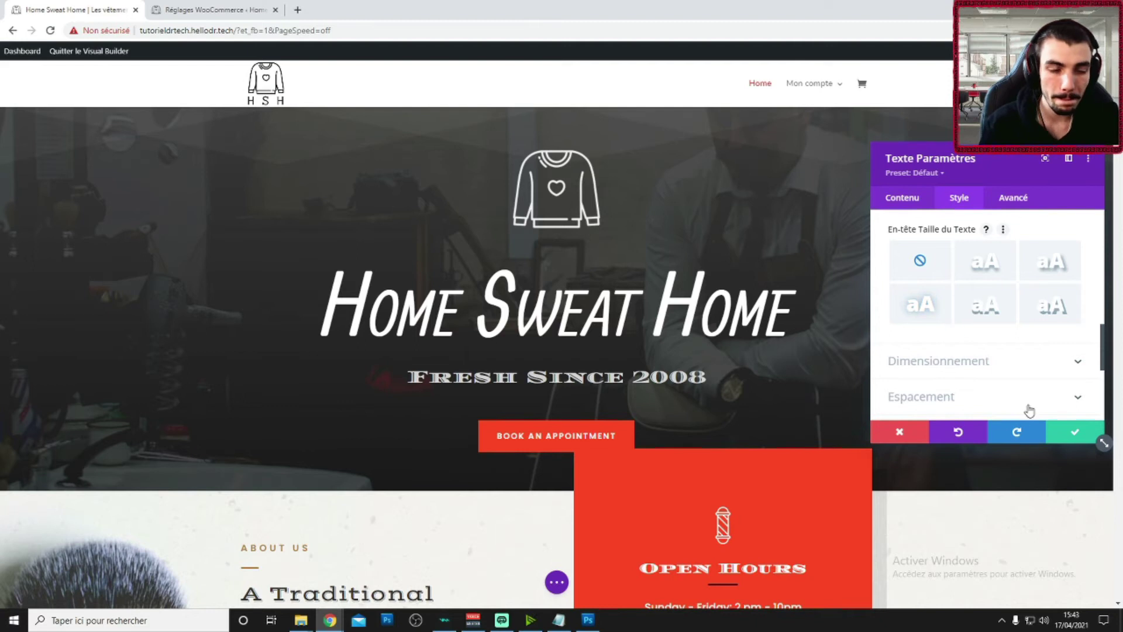
left_click(1066, 438)
- Try pasting over the "Fresh Since 2008" subtitle, and delete the two extra copies of it
scroll(544, 335, "down", 1)
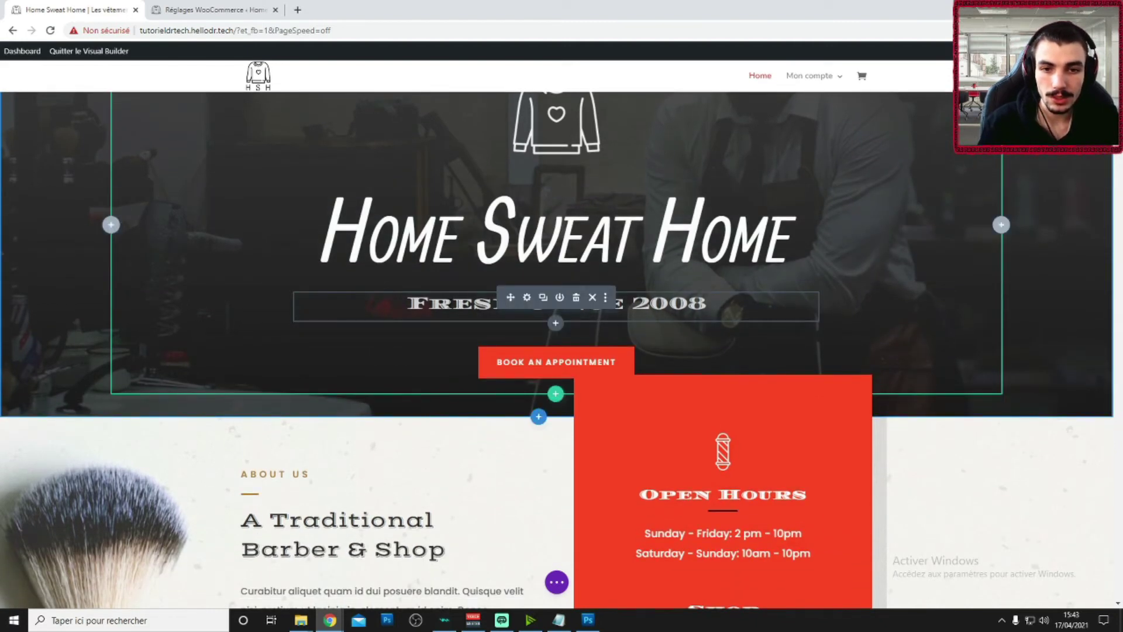
triple_click(482, 316)
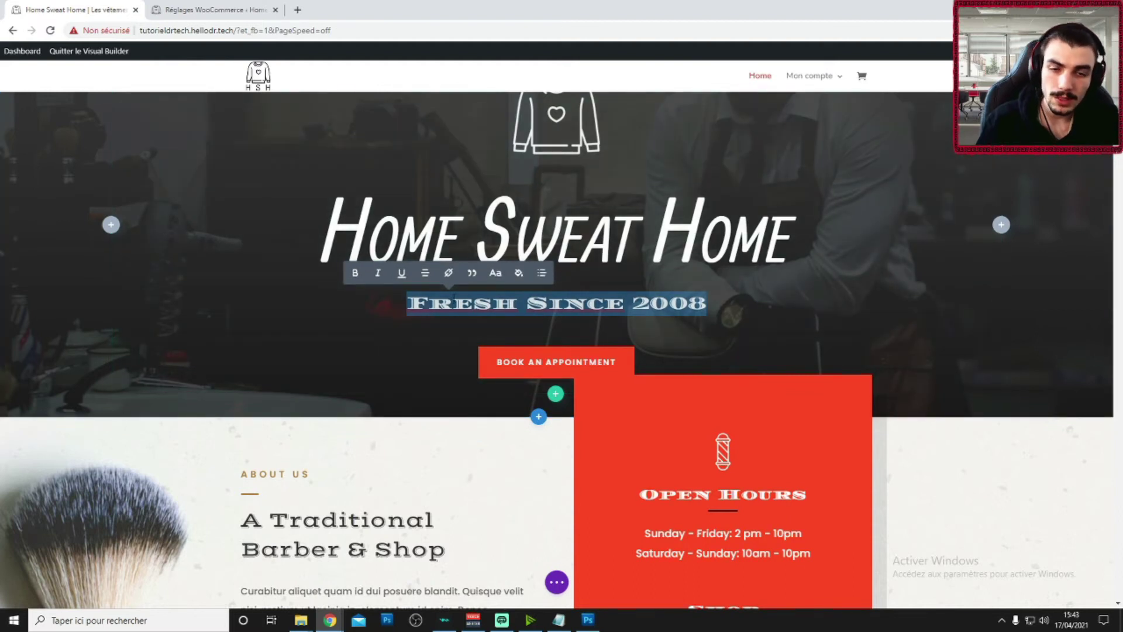
scroll(454, 297, "up", 1)
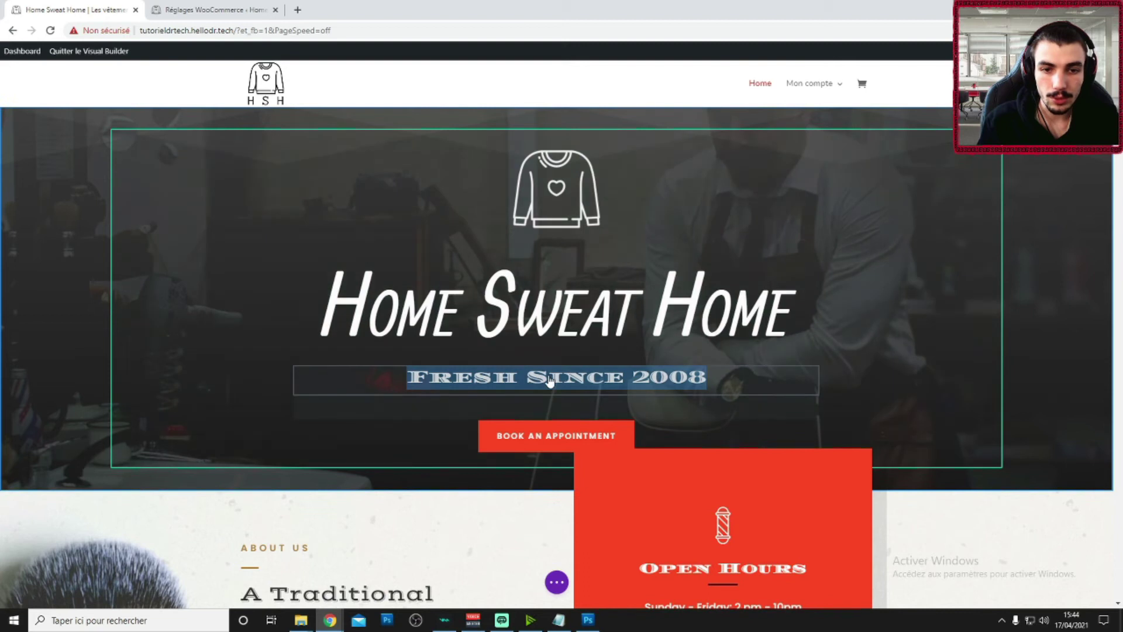
key("ctrl+v")
key("ctrl+v")
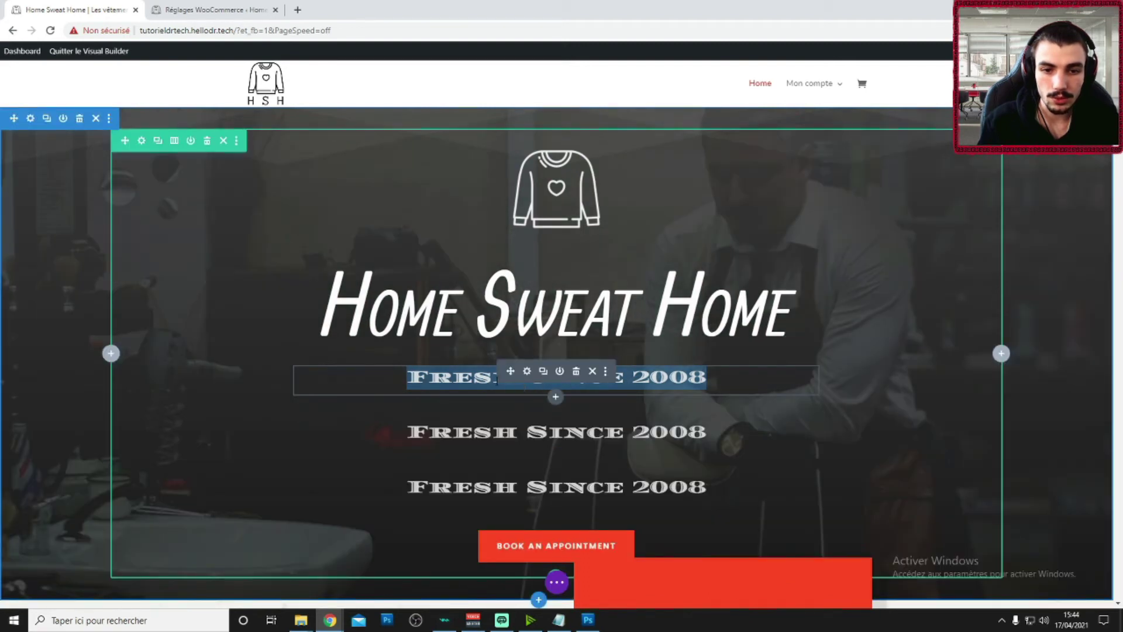
left_click(576, 425)
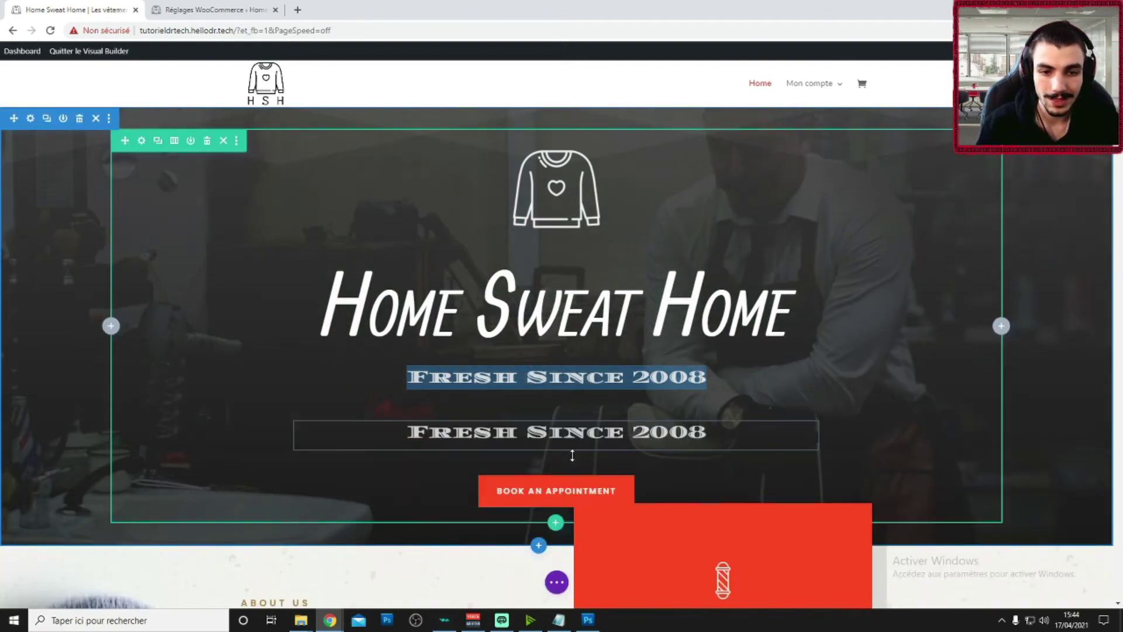
left_click(578, 429)
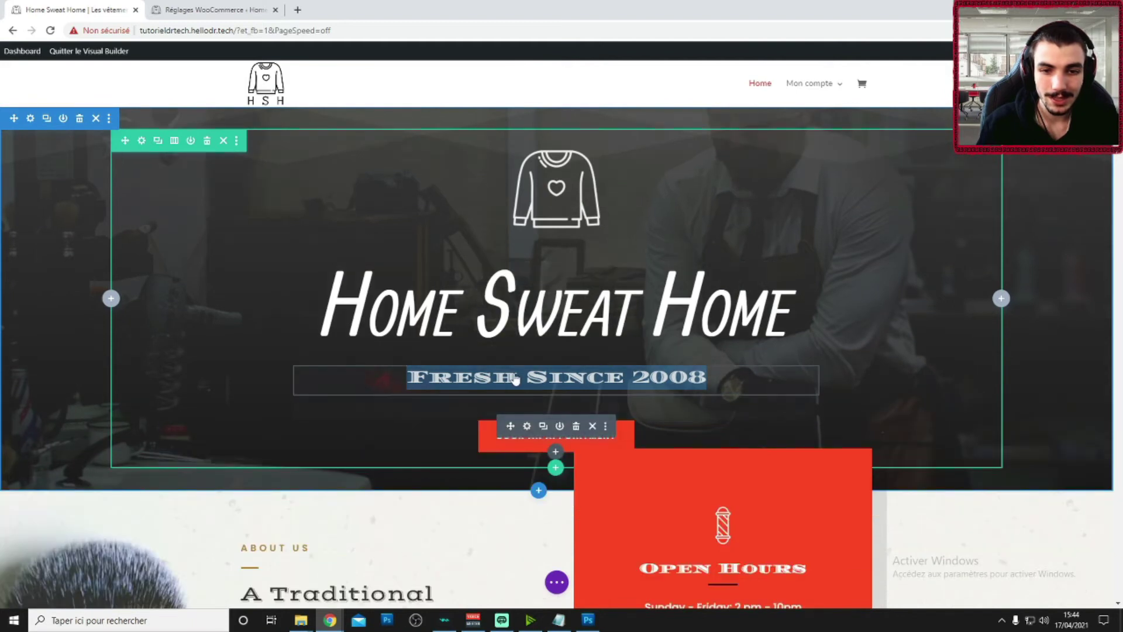
- Delete the "Fresh Since 2008" subtitle module from the hero section
left_click(463, 379)
double_click(456, 378)
left_click(452, 379)
left_click_drag(451, 379, 686, 386)
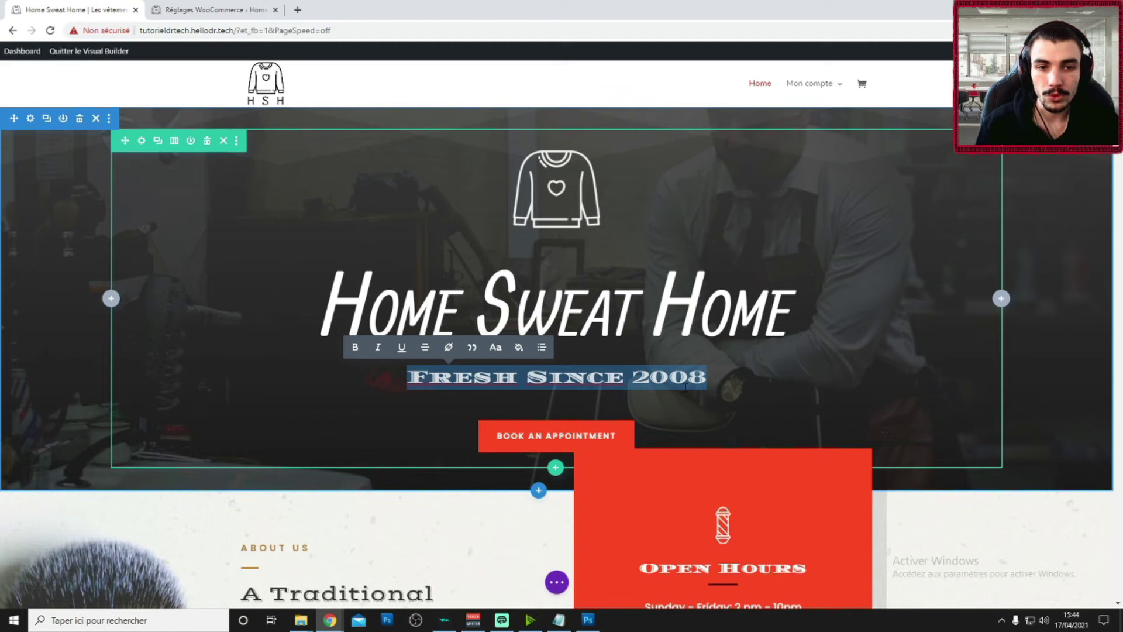
left_click(753, 382)
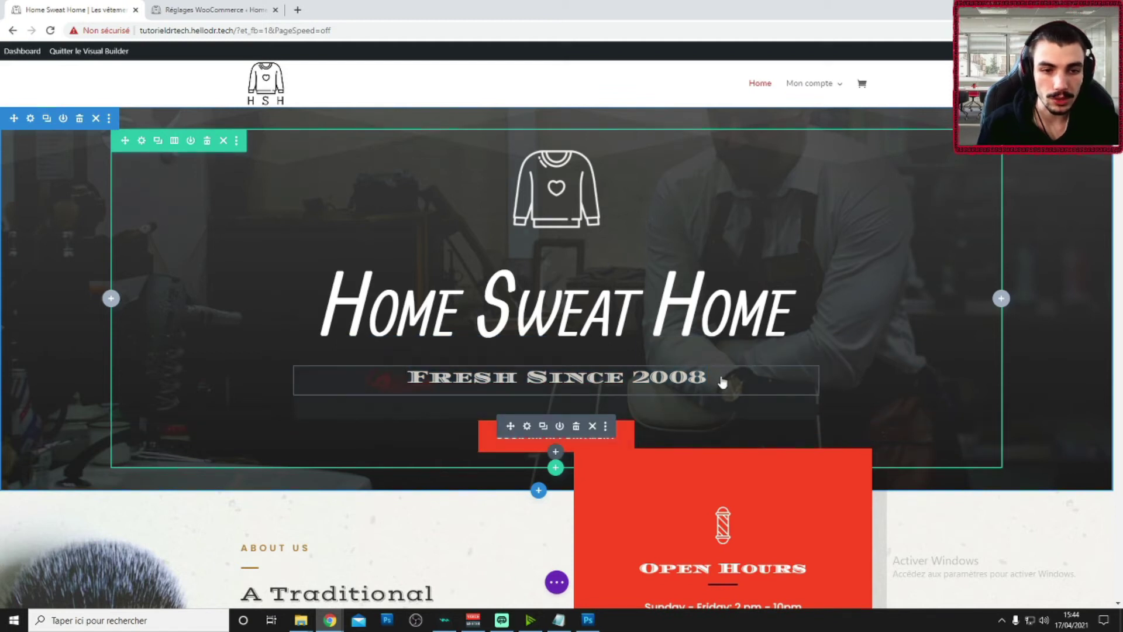
left_click(576, 371)
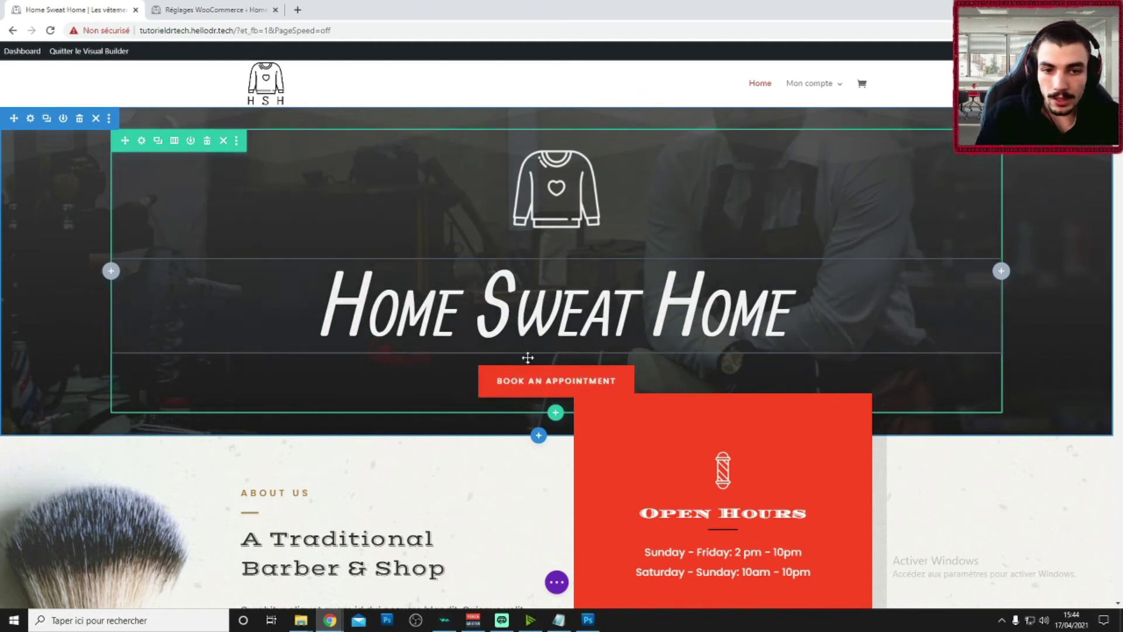
- Change the hero button's text to "Voir notre catalogue" and save the button settings
scroll(653, 412, "down", 5)
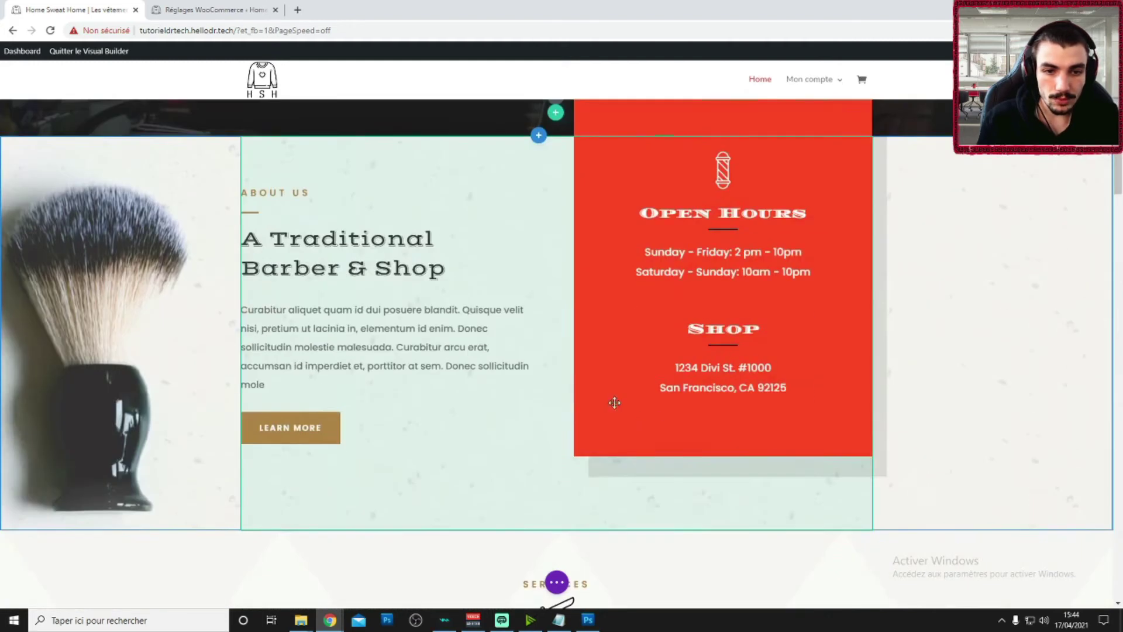
scroll(610, 402, "up", 3)
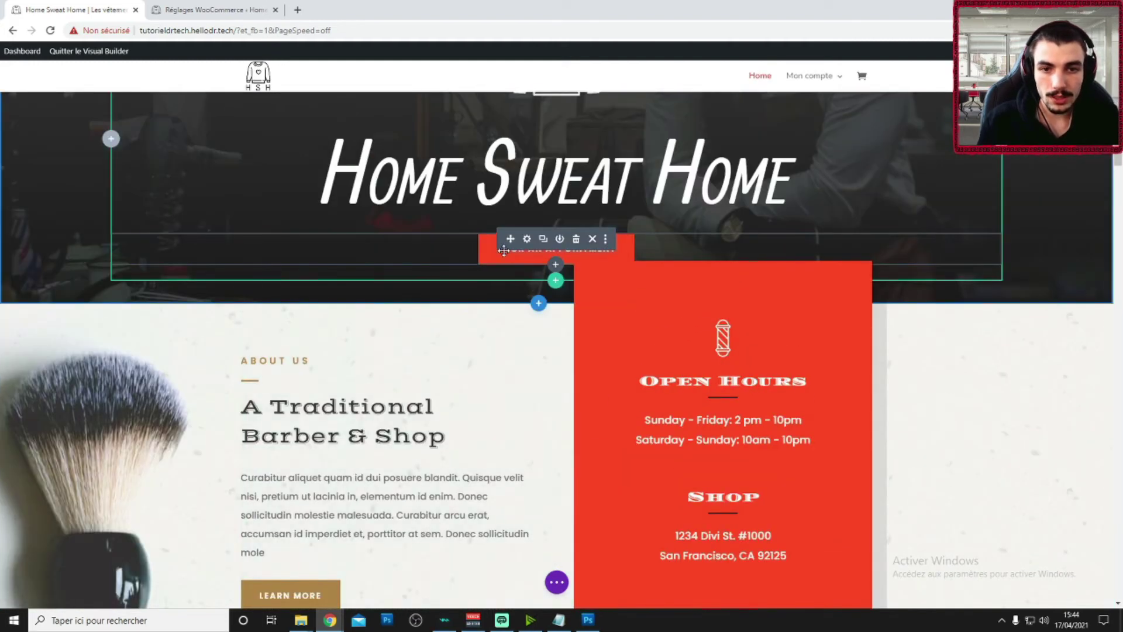
left_click(533, 253)
left_click(986, 290)
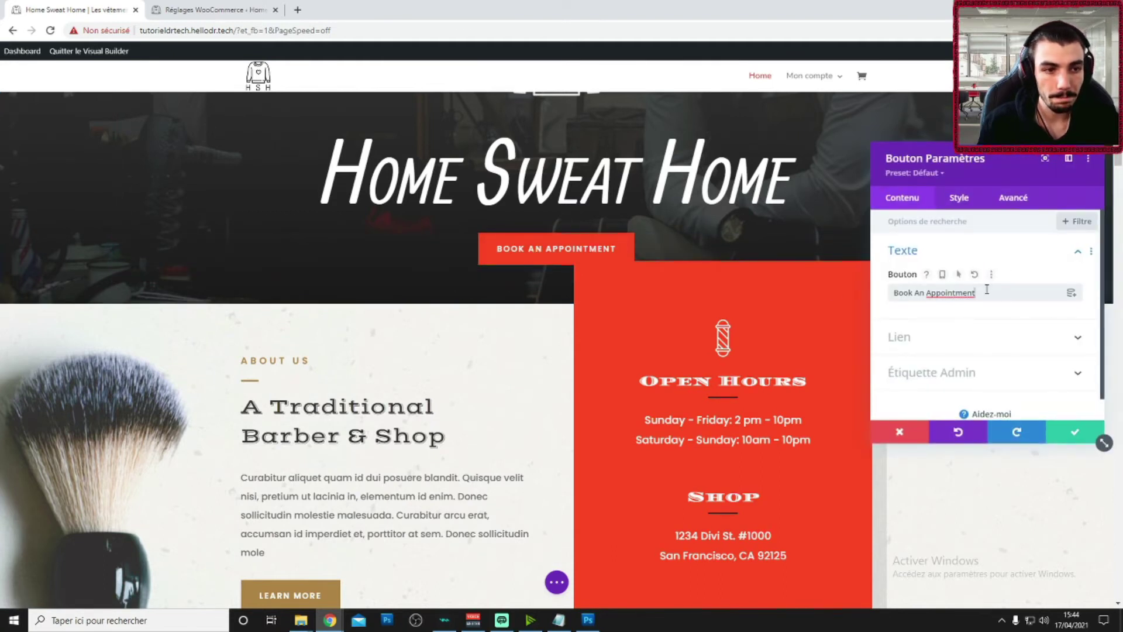
key("ctrl+a")
type("Boir")
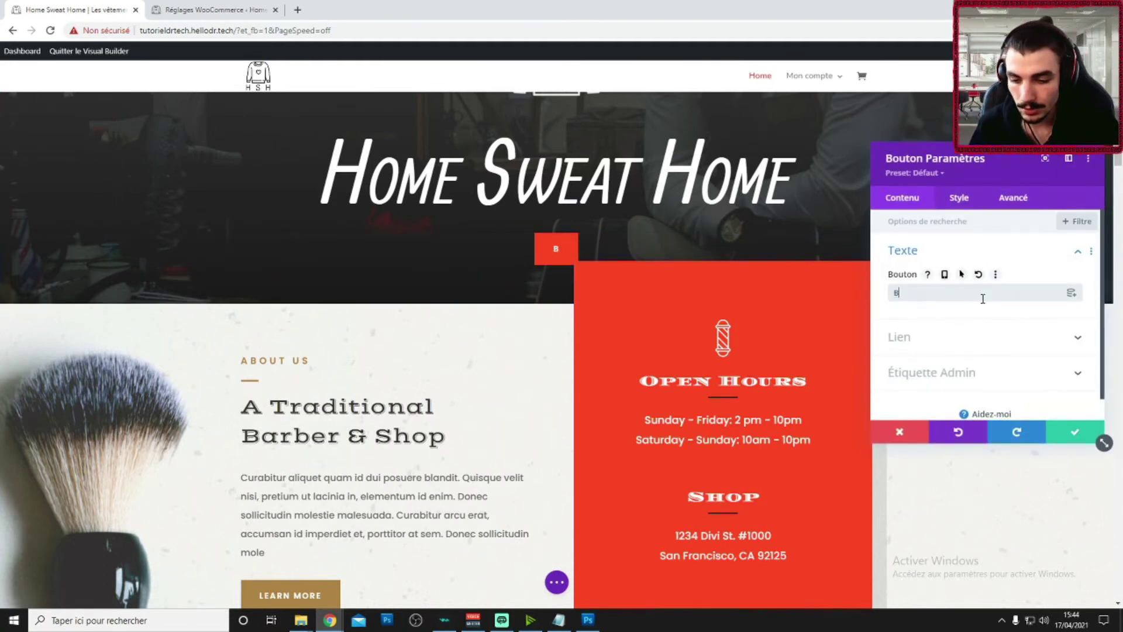
key("BackSpace")
key("BackSpace")
key("BackSpace")
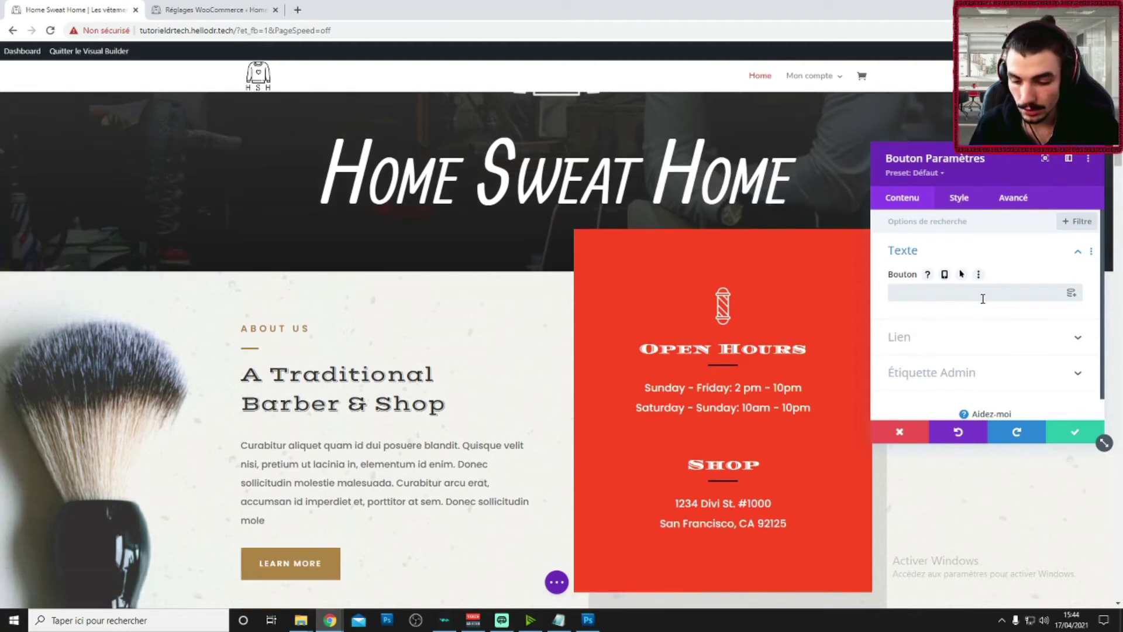
type("Voir nore")
key("BackSpace")
type("tre")
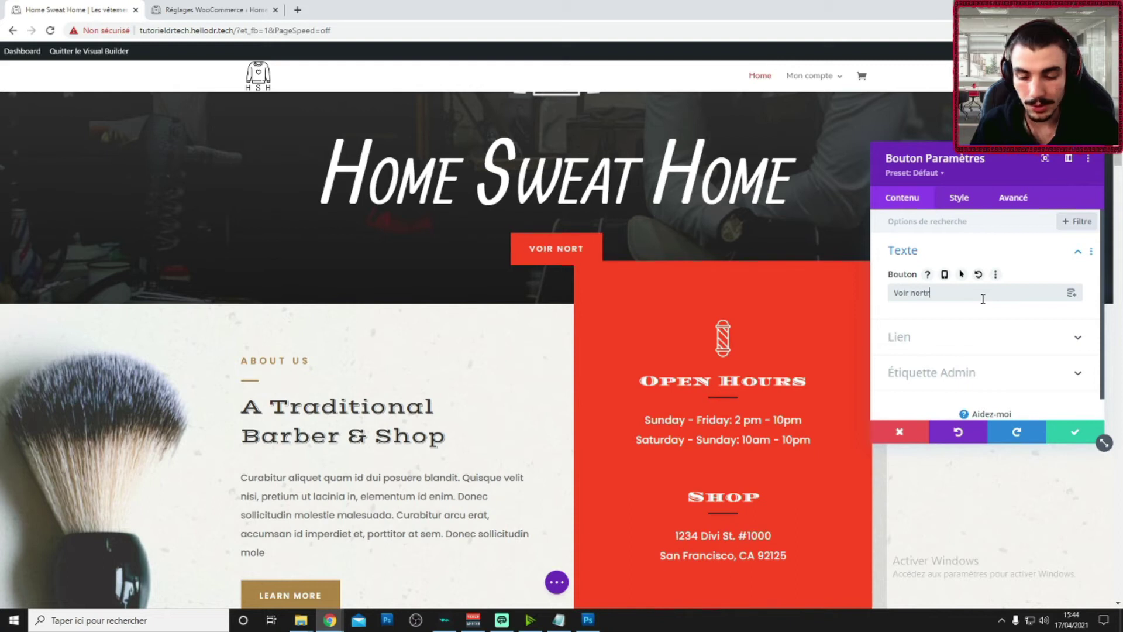
key("BackSpace")
key("BackSpace")
key("BackSpace")
key("BackSpace")
key("BackSpace")
type("tr")
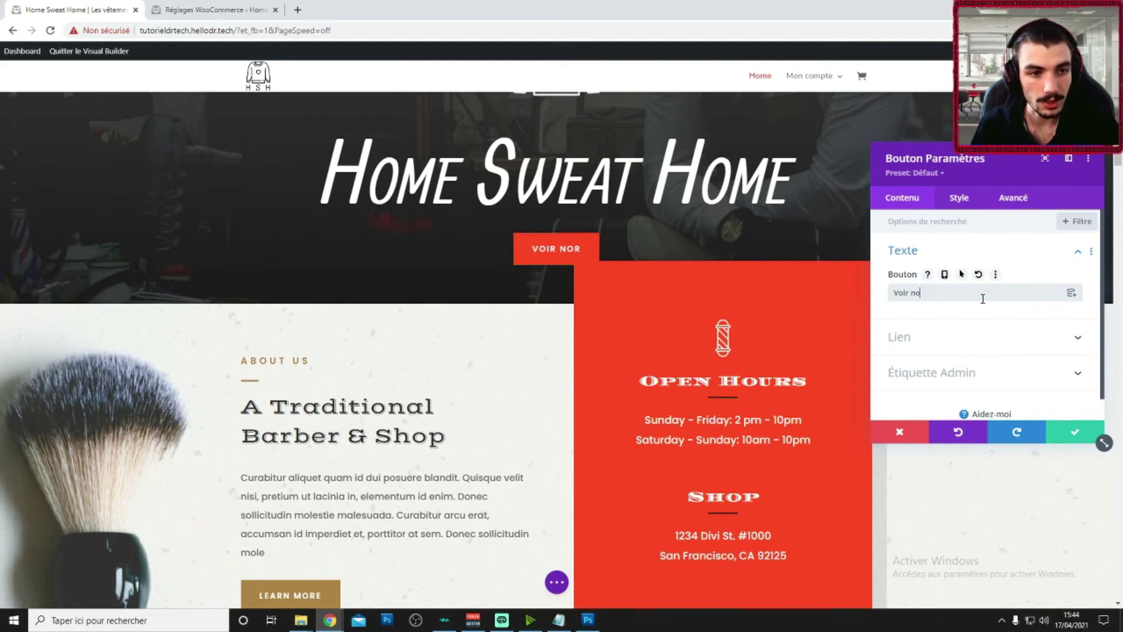
type("e catalogue")
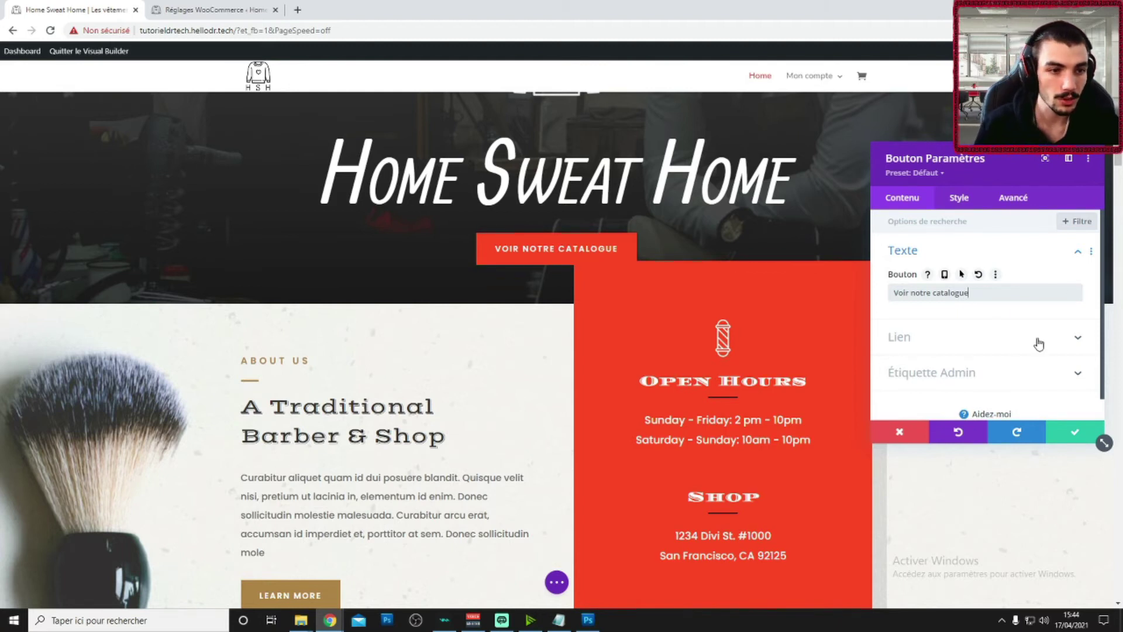
left_click(1074, 431)
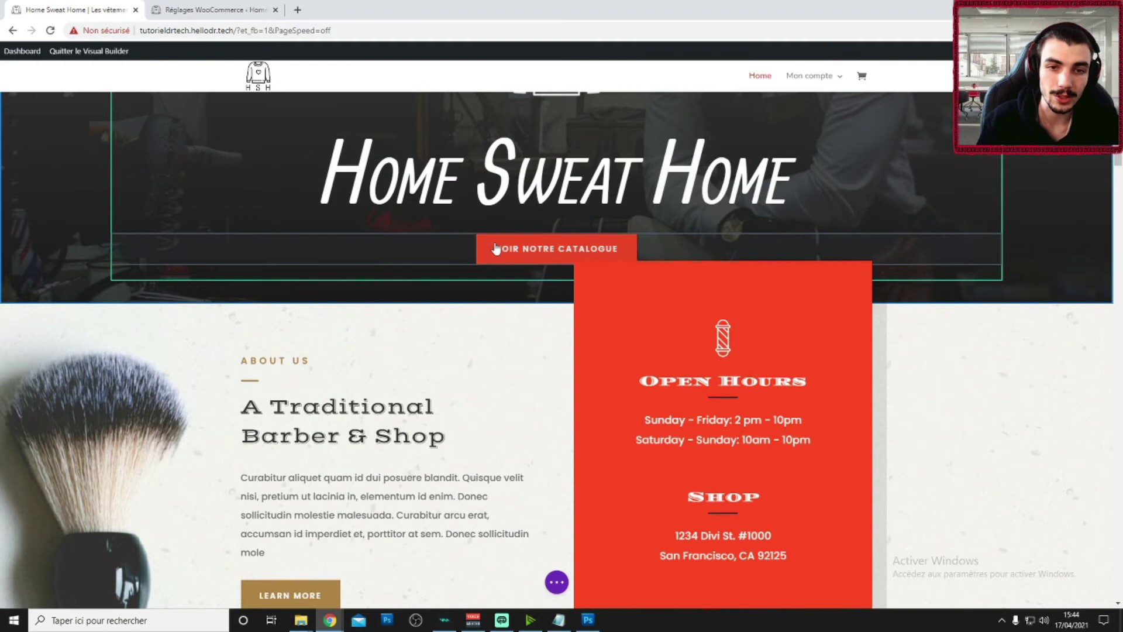
- Look over the homepage's sections from the hero to the appointments area, and return to the hero button
scroll(503, 258, "up", 3)
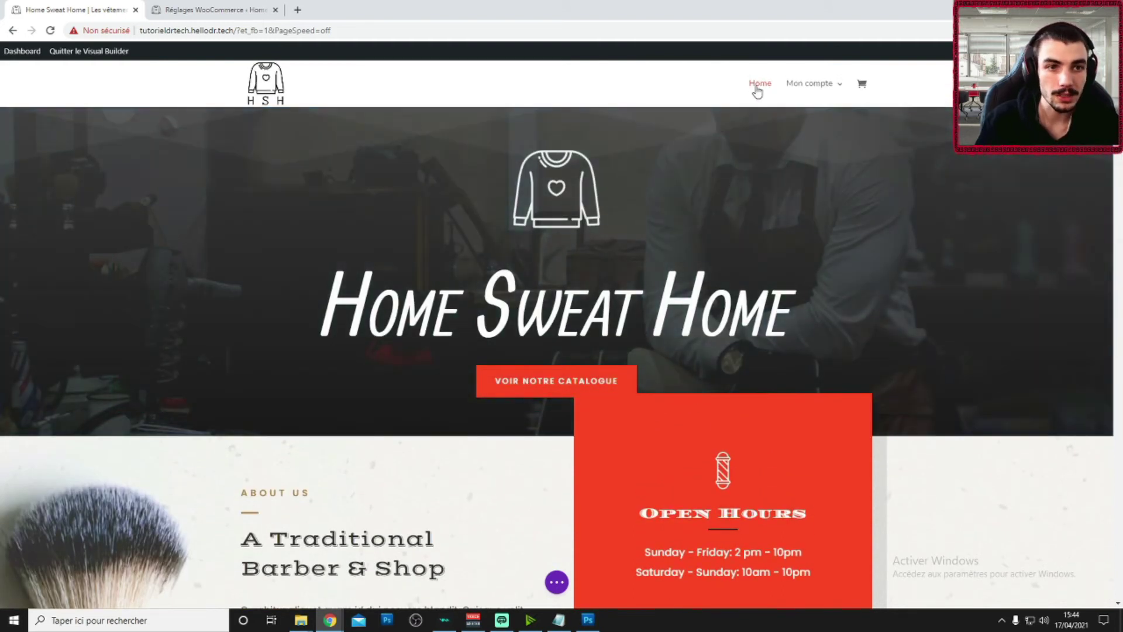
scroll(700, 363, "down", 12)
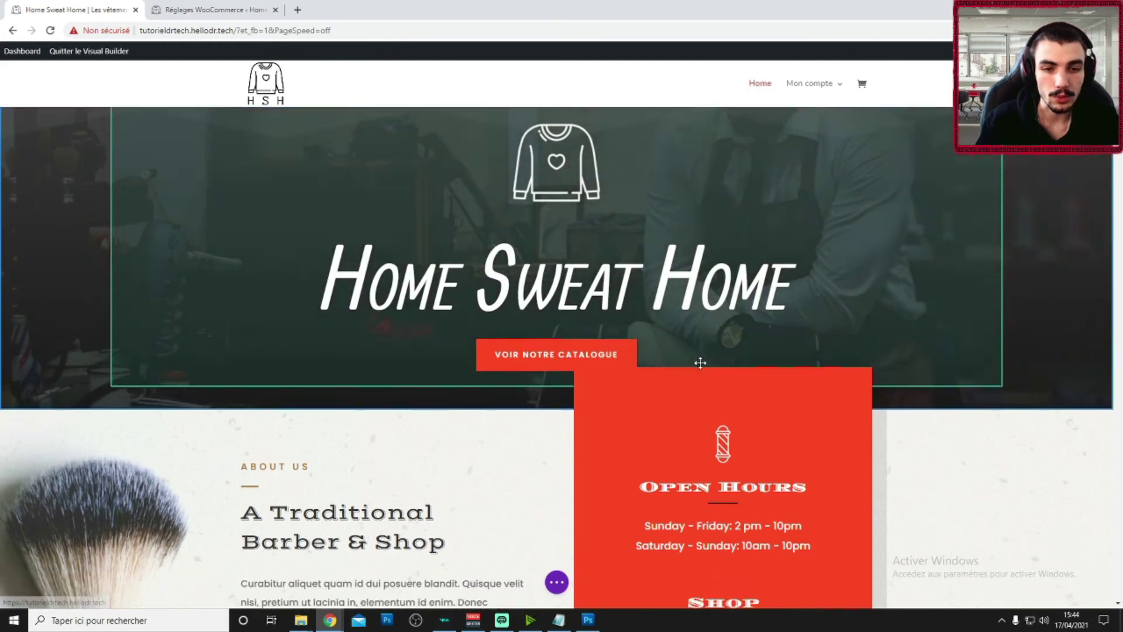
scroll(602, 379, "up", 5)
scroll(600, 375, "down", 8)
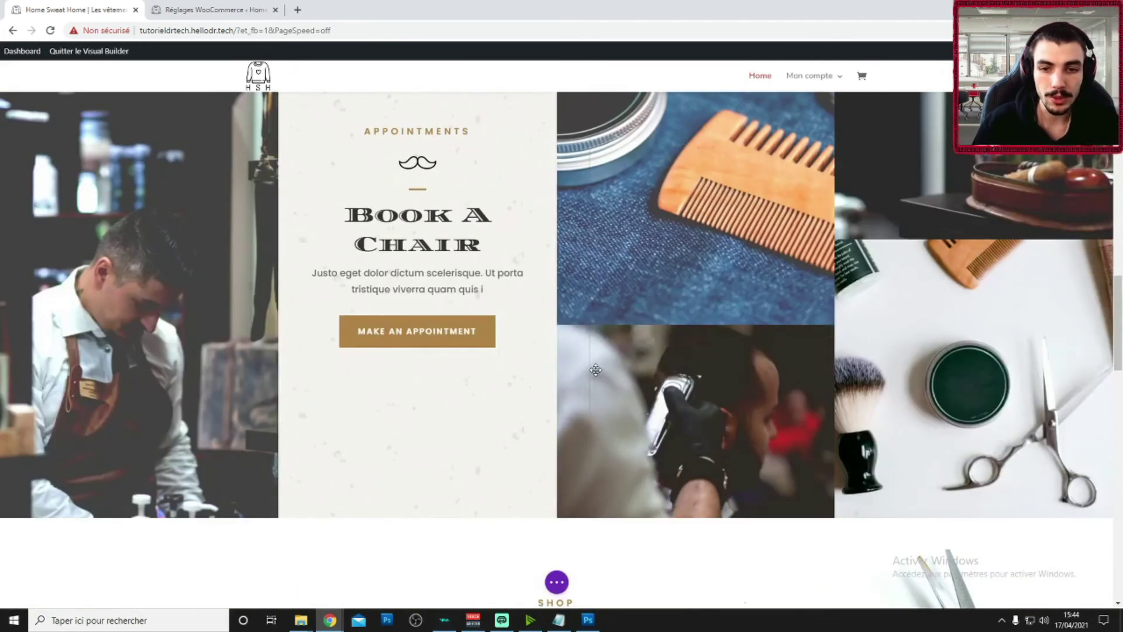
scroll(585, 368, "up", 10)
scroll(584, 365, "up", 5)
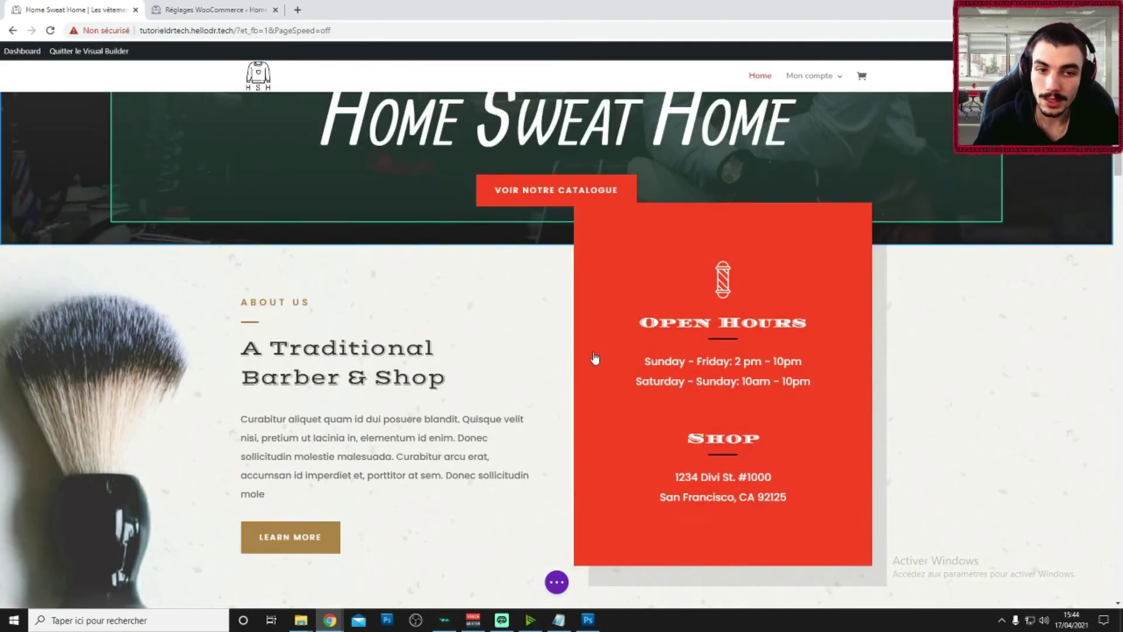
scroll(532, 202, "up", 4)
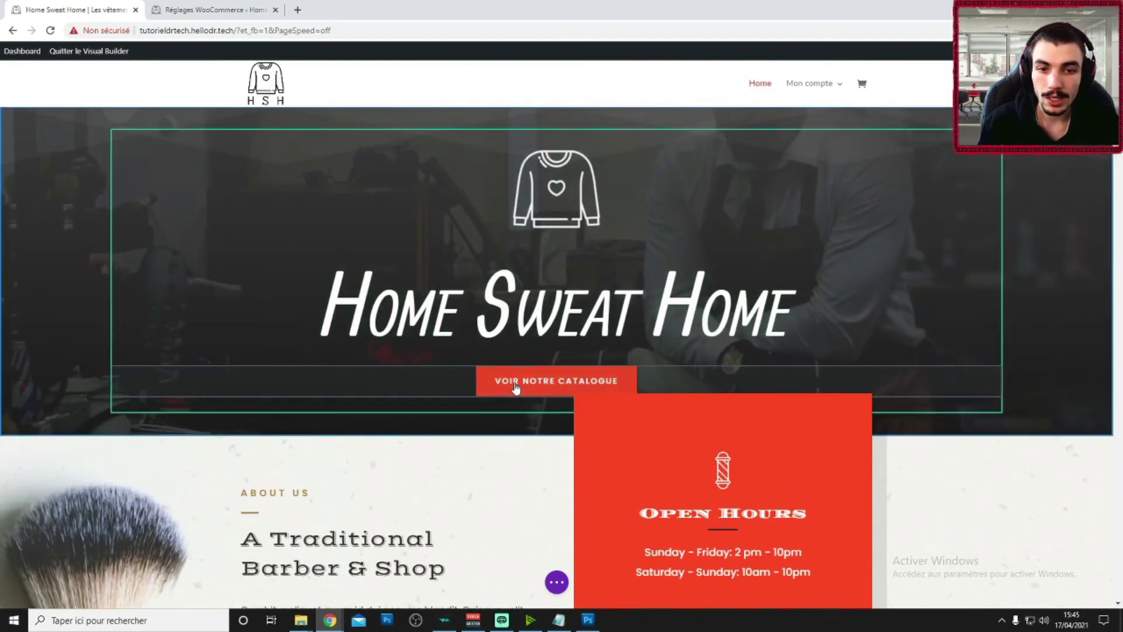
- Copy the shop's main colour code #cd3931 from the WooCommerce appearance settings and return to the homepage editor
left_click(211, 10)
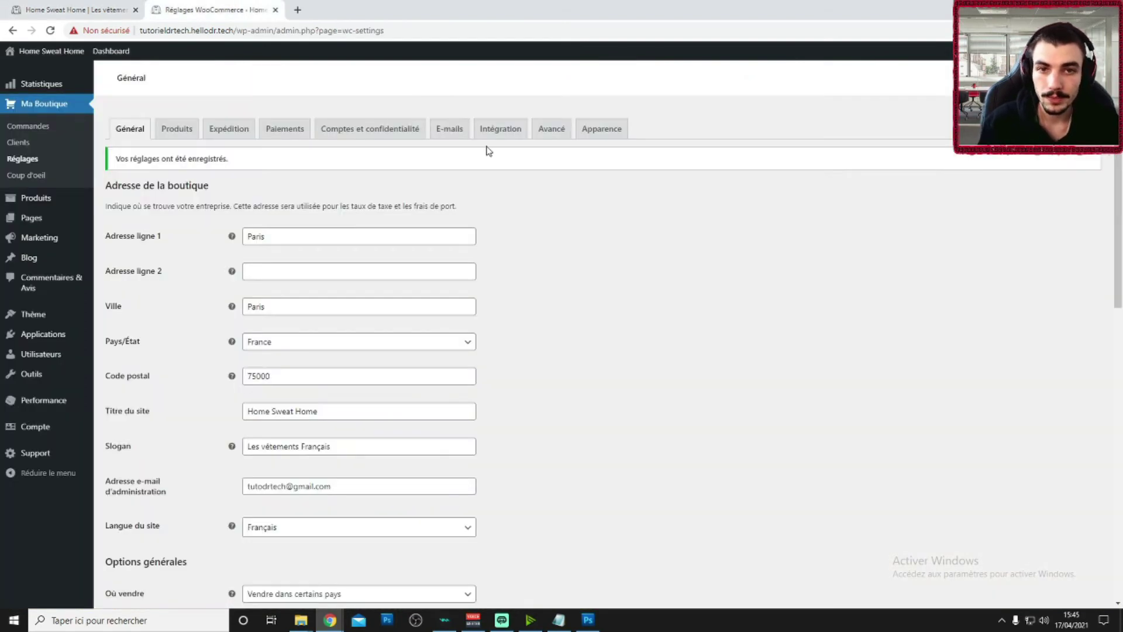
scroll(494, 150, "down", 4)
scroll(509, 185, "up", 4)
left_click(76, 10)
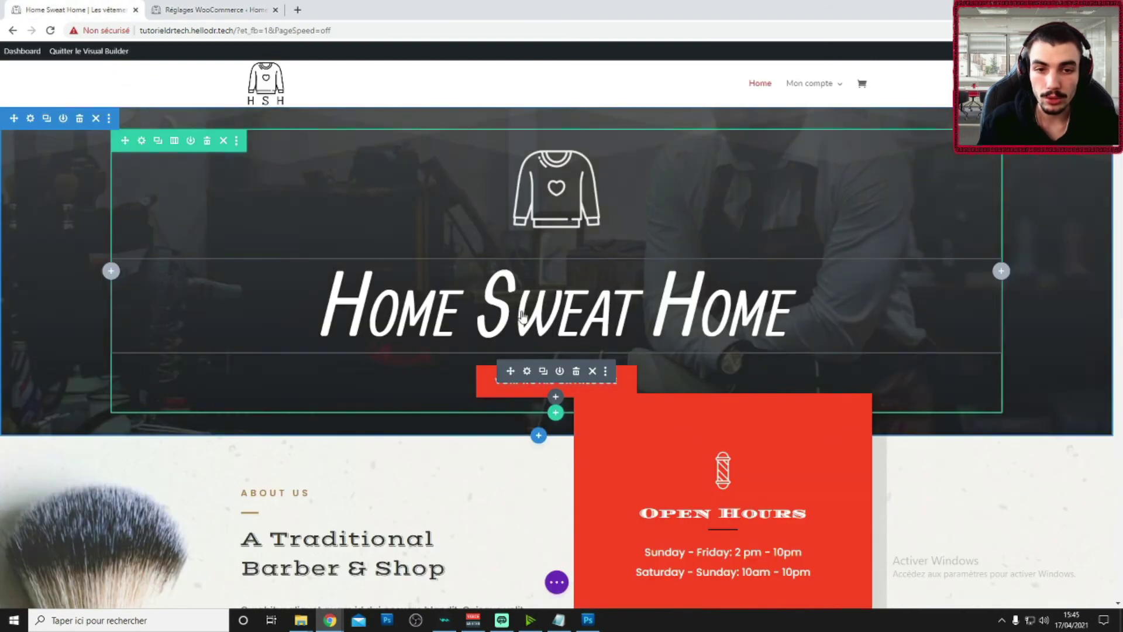
left_click(224, 6)
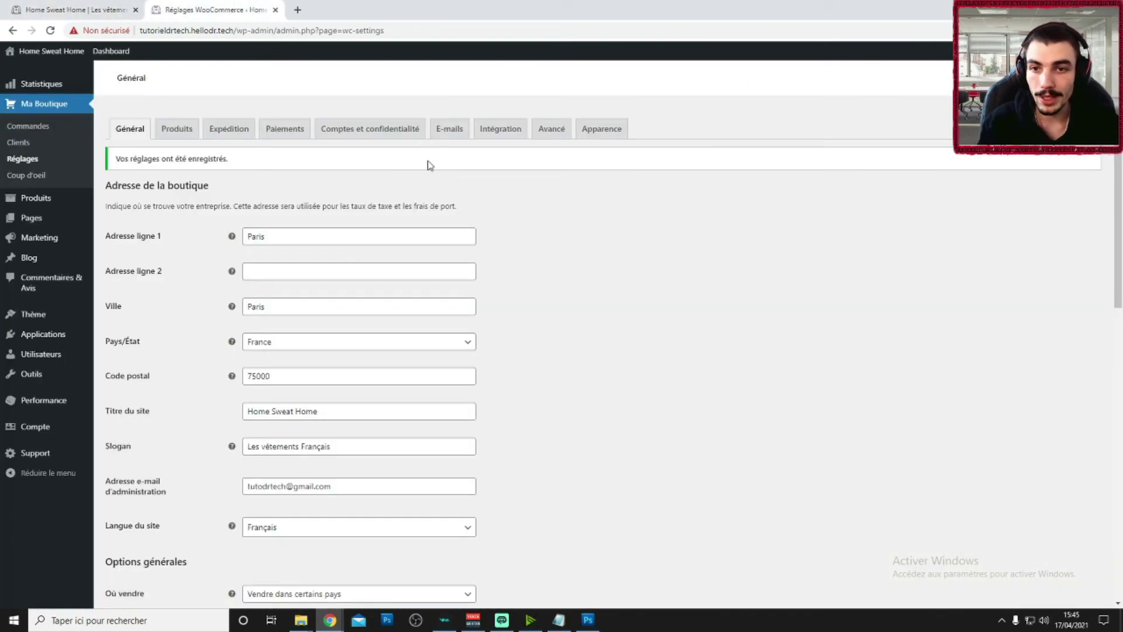
left_click(500, 130)
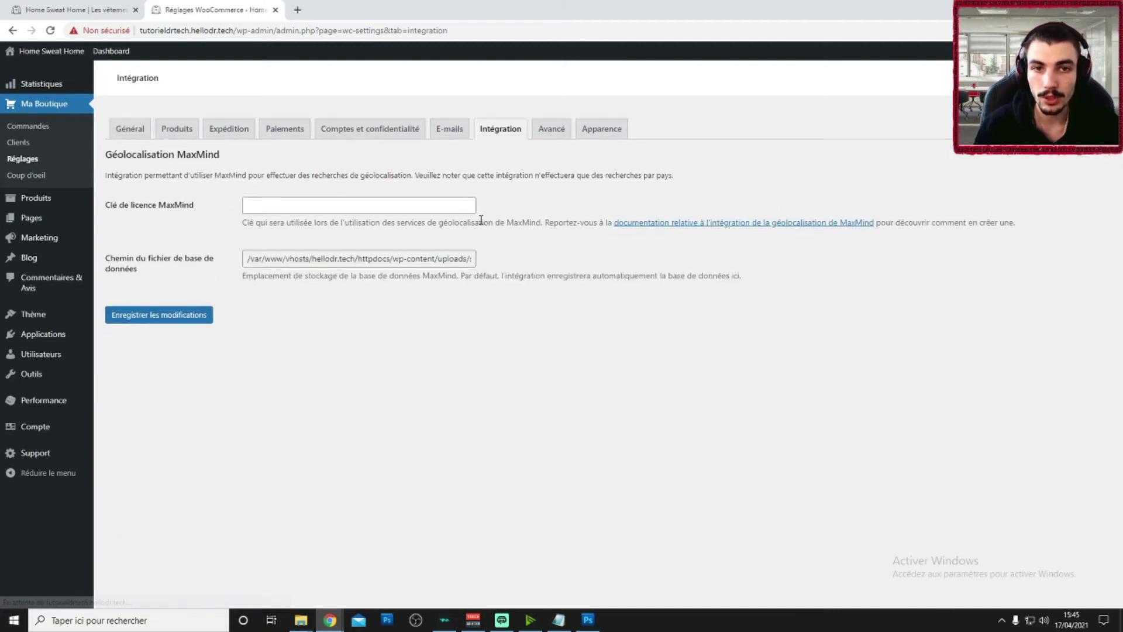
left_click(620, 132)
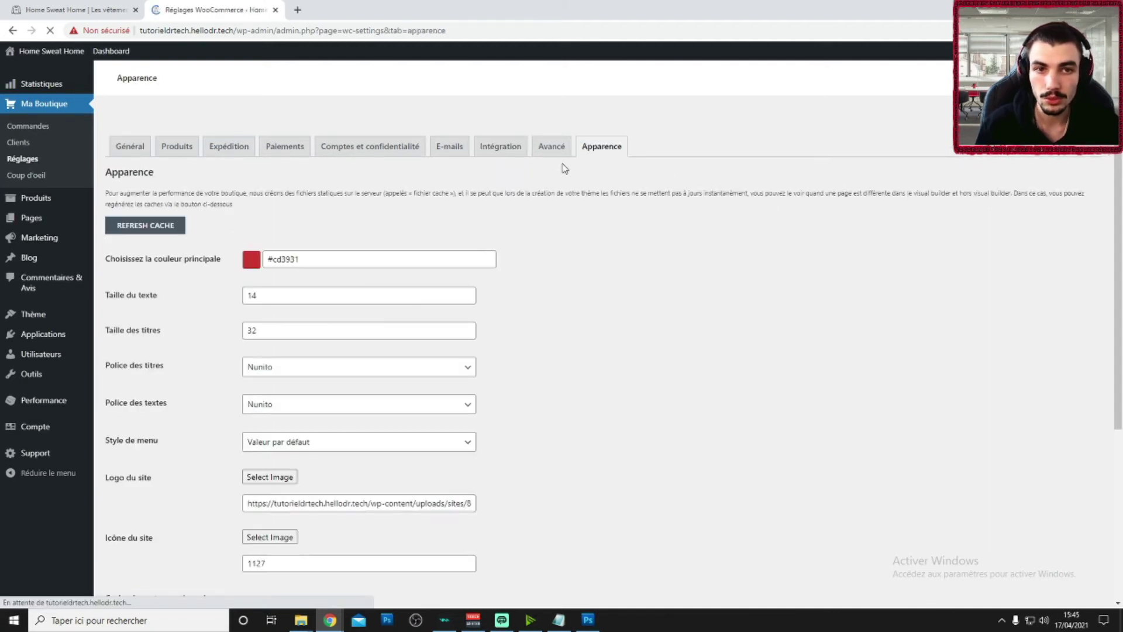
double_click(307, 242)
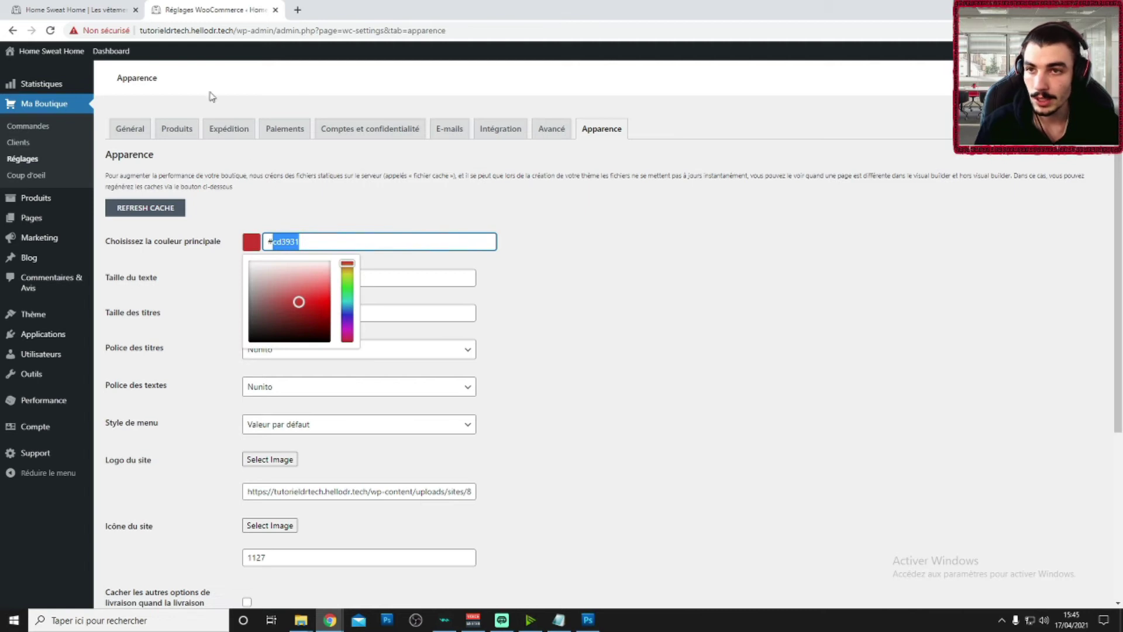
left_click(111, 10)
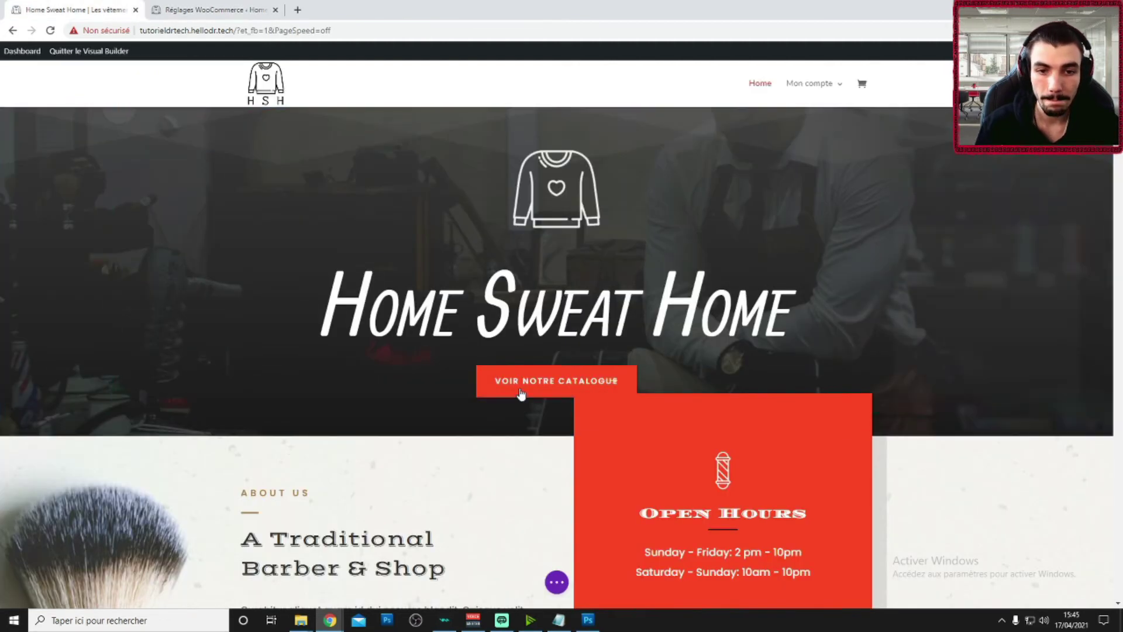
- Open the custom button style options in the "Voir notre catalogue" button's settings
left_click(521, 390)
left_click(969, 209)
left_click(1011, 202)
left_click(964, 204)
scroll(947, 272, "down", 1)
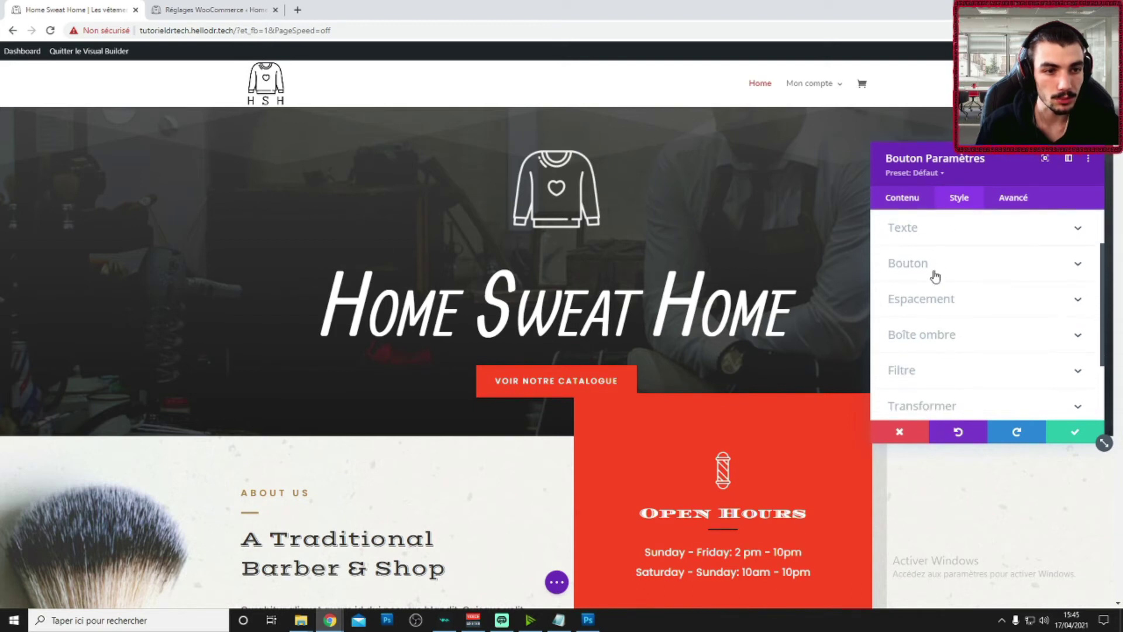
left_click(934, 276)
scroll(959, 348, "down", 1)
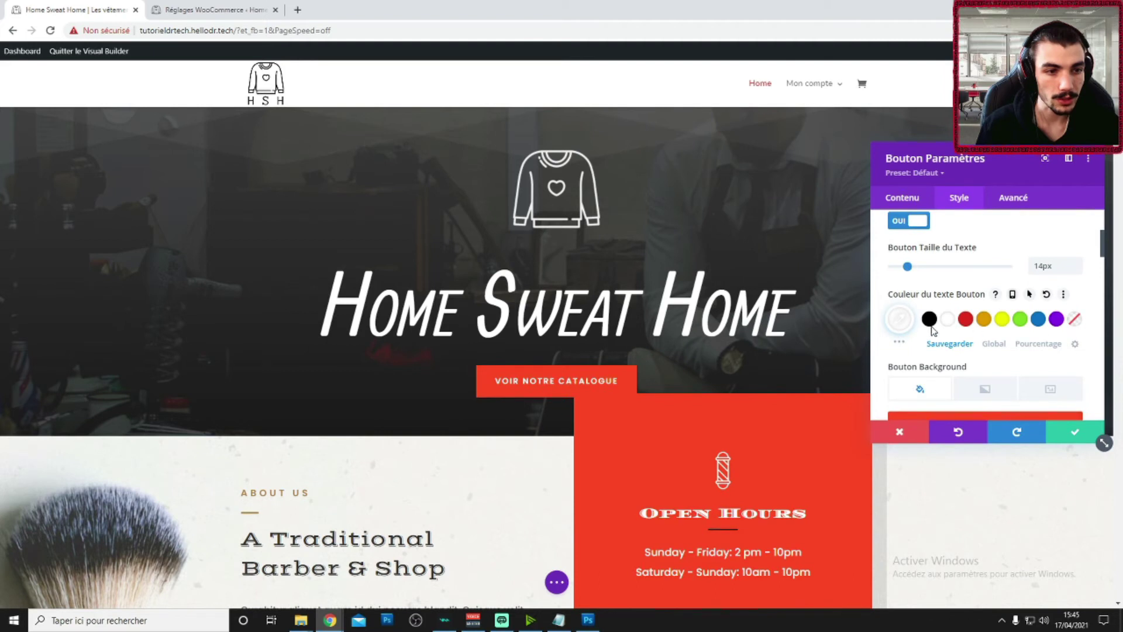
left_click(902, 320)
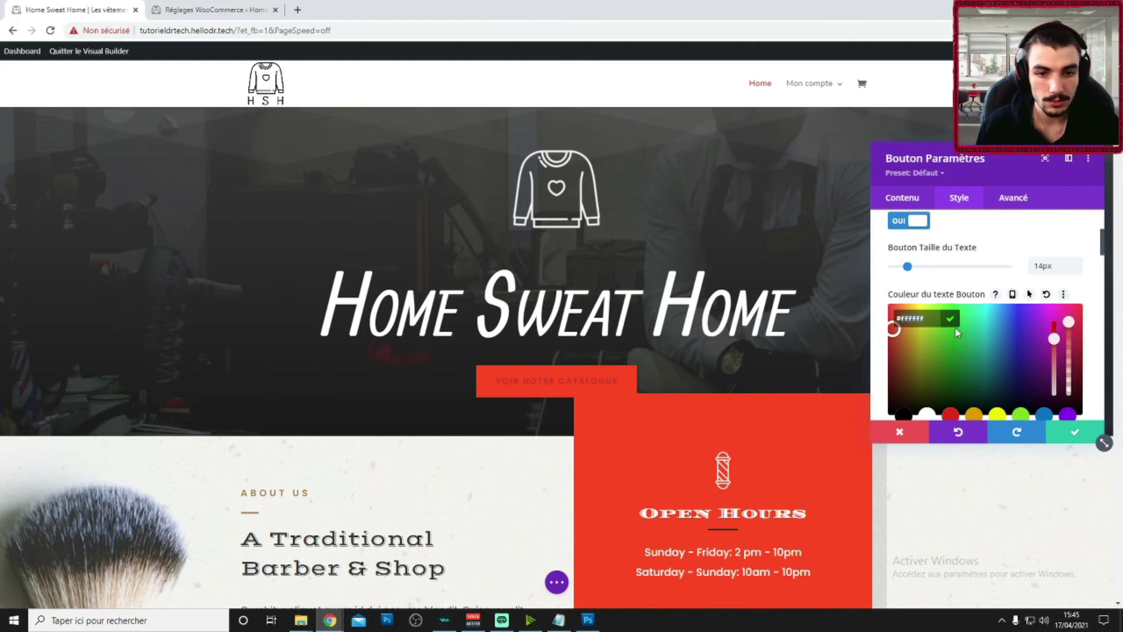
left_click(1072, 234)
scroll(954, 266, "up", 2)
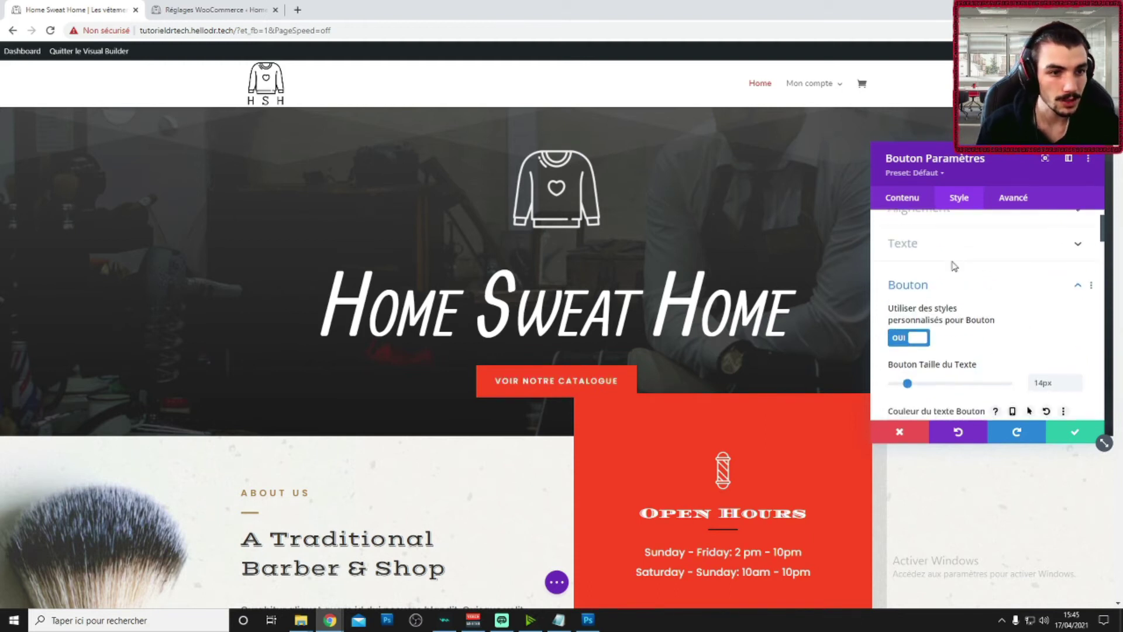
- Set the hero button's background colour to #cd3931 and save the button settings
scroll(931, 290, "down", 1)
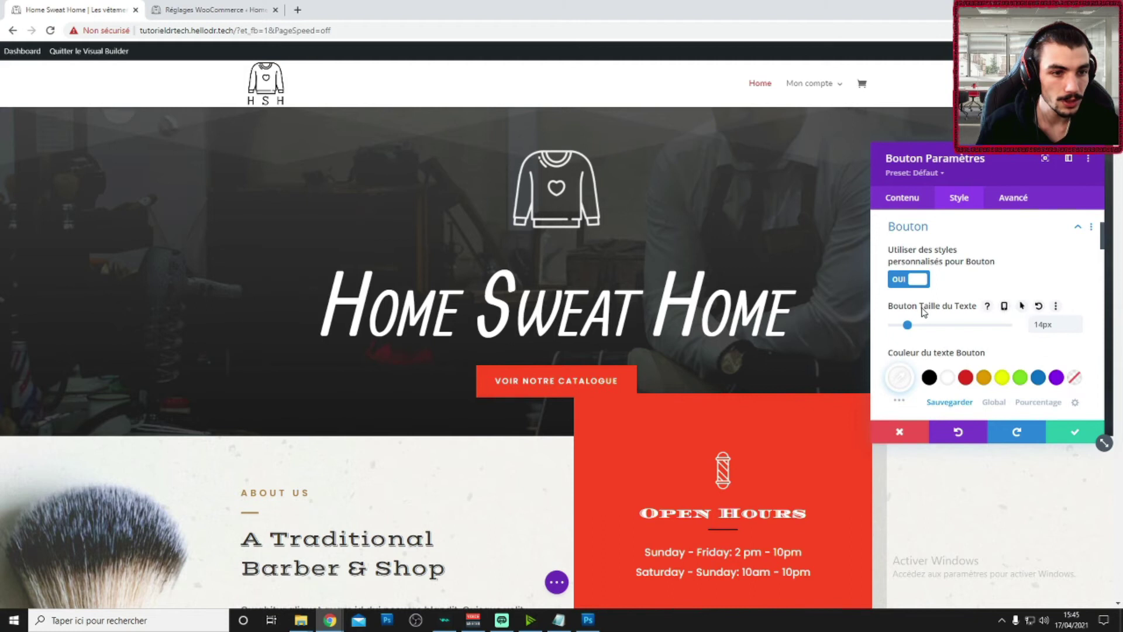
scroll(929, 298, "down", 1)
scroll(922, 258, "down", 1)
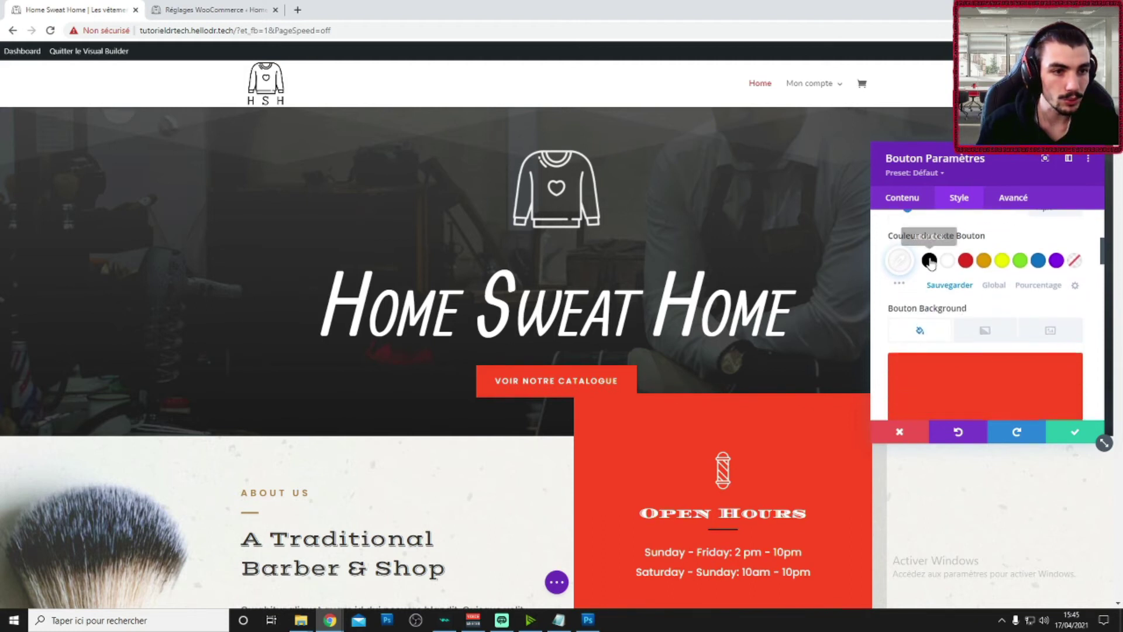
left_click(936, 374)
scroll(936, 273, "up", 2)
scroll(936, 273, "up", 1)
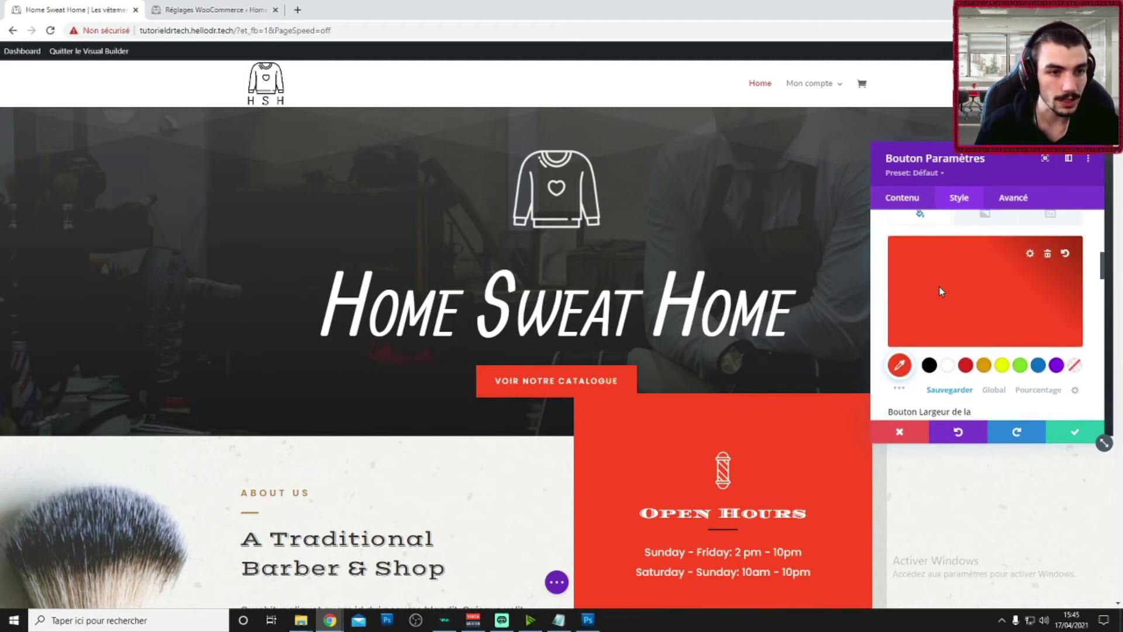
left_click(939, 287)
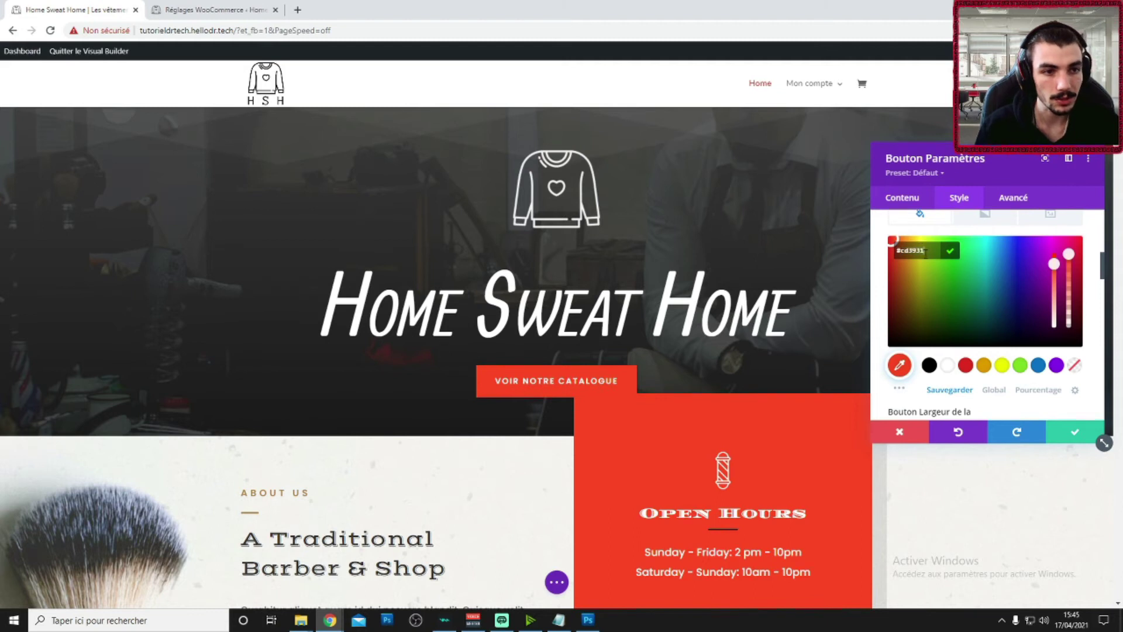
key("Return")
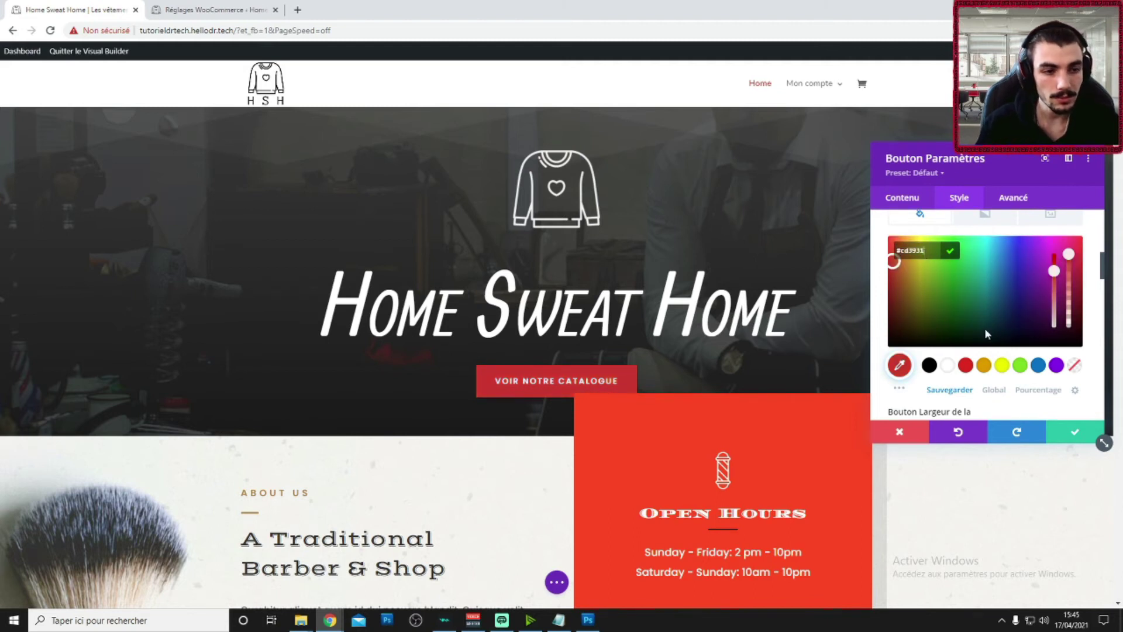
left_click(1073, 435)
- Review the hero section and the About Us section below it with the recoloured catalogue button
scroll(785, 326, "down", 1)
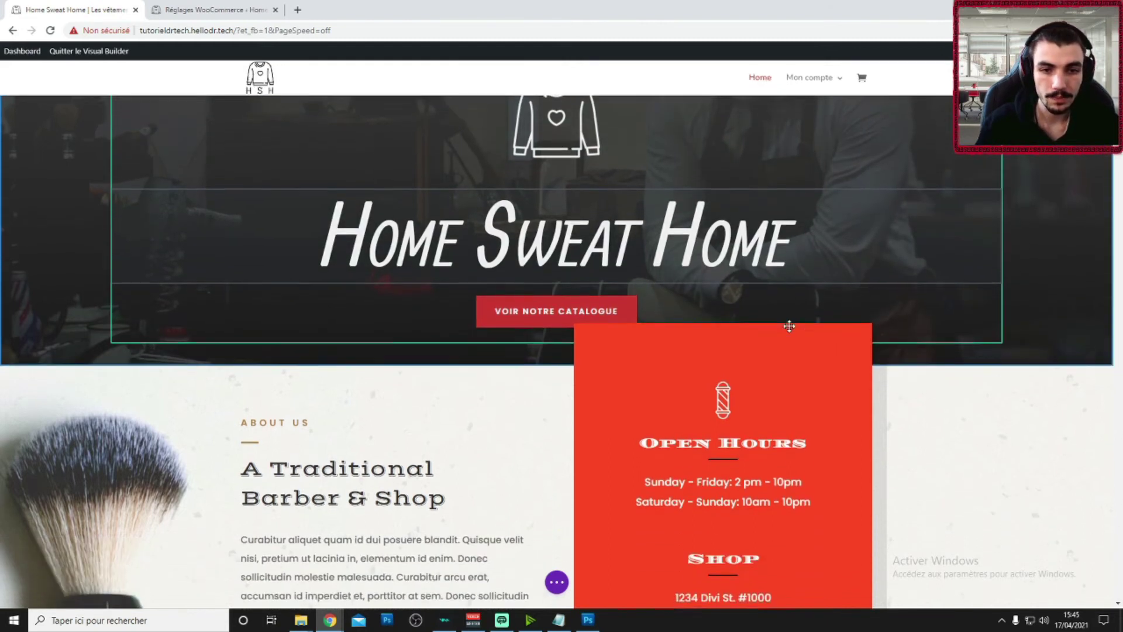
scroll(642, 319, "up", 1)
scroll(597, 419, "down", 1)
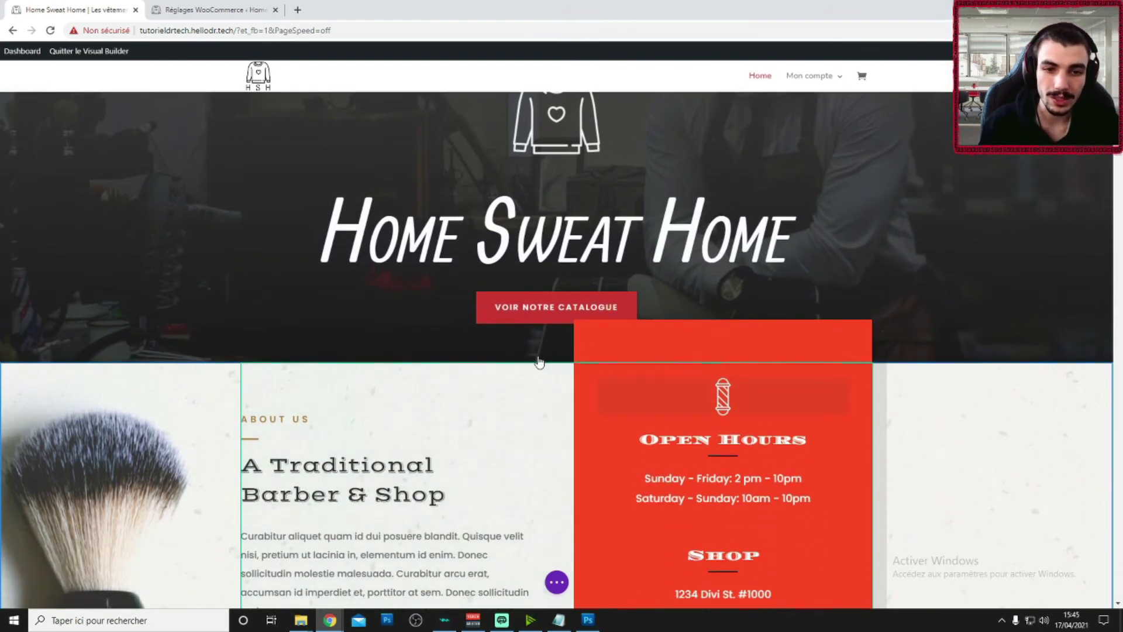
scroll(388, 388, "down", 5)
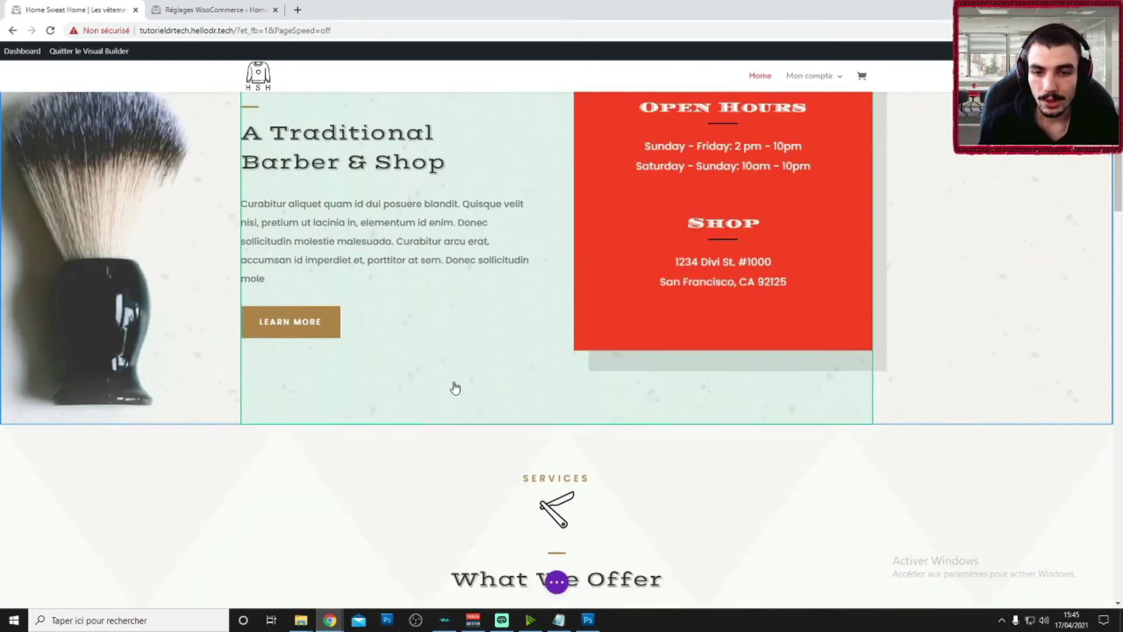
scroll(611, 396, "up", 6)
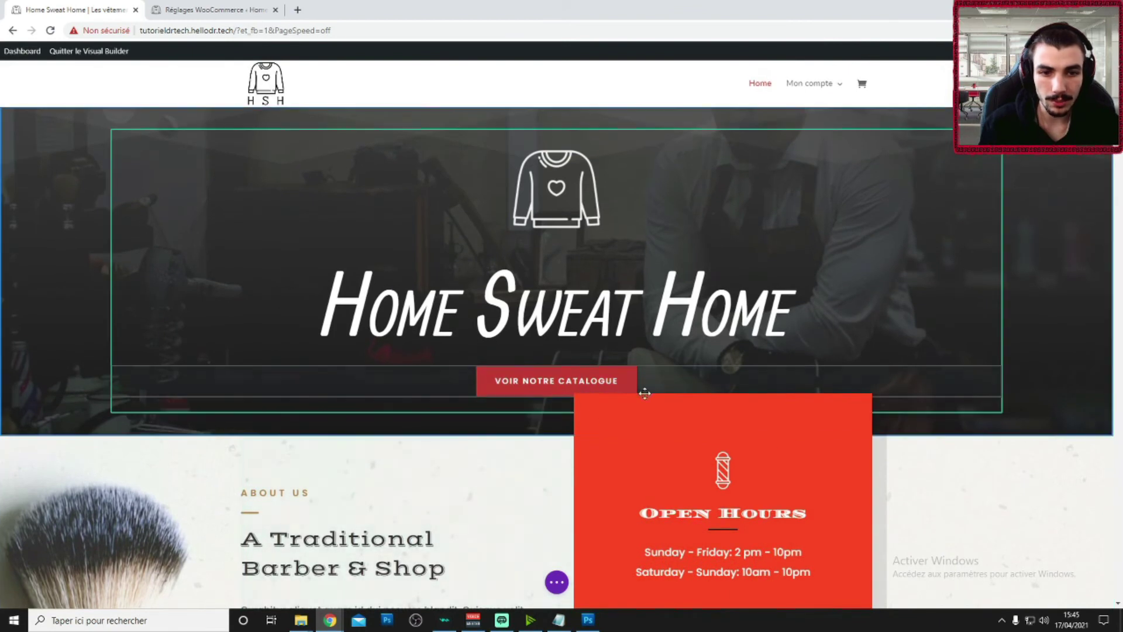
scroll(872, 429, "down", 1)
scroll(701, 398, "up", 1)
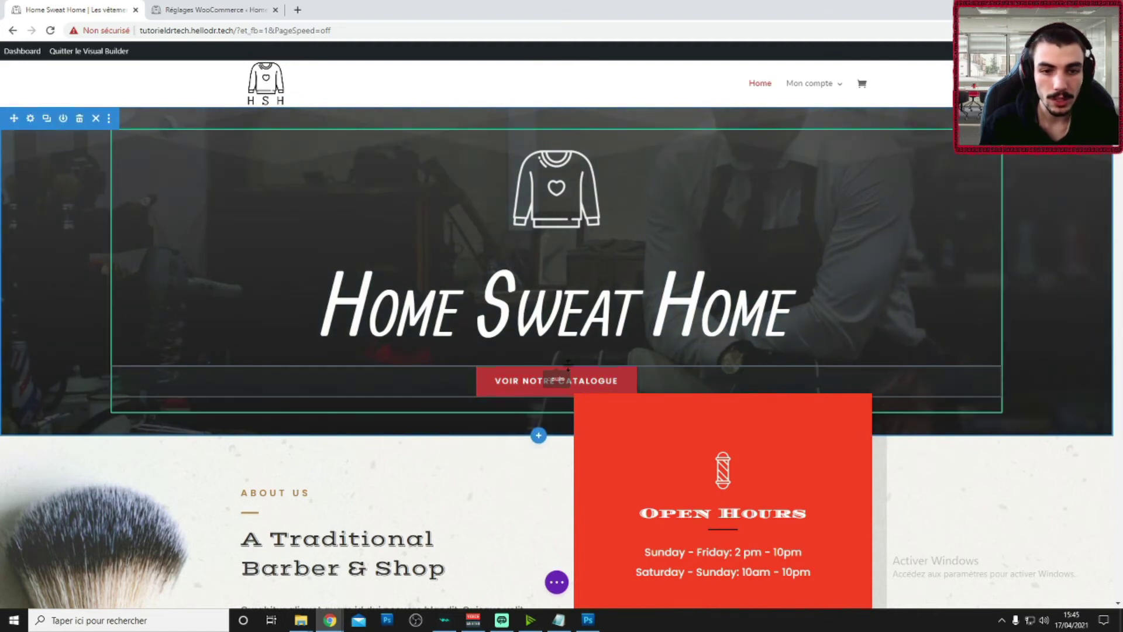
- Set the hero section's inner margin to 4vw above and below its content, check its spacing options and save the section settings
mouse_move(198, 421)
left_mouse_down()
mouse_move(200, 431)
mouse_move(203, 421)
left_mouse_up()
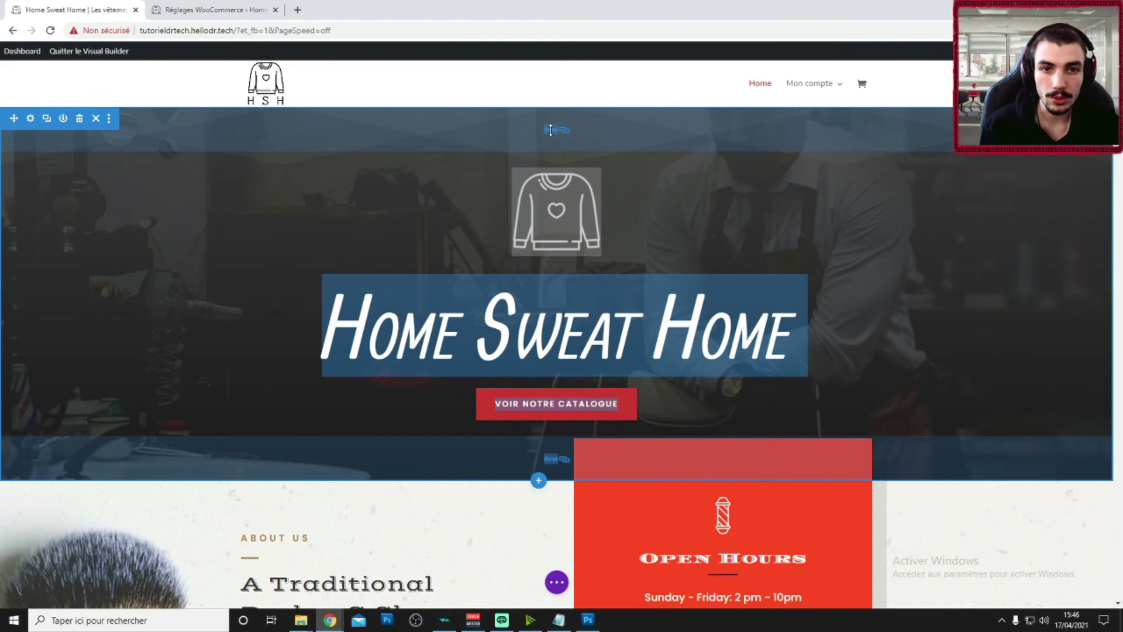
left_click(550, 130)
left_click(959, 198)
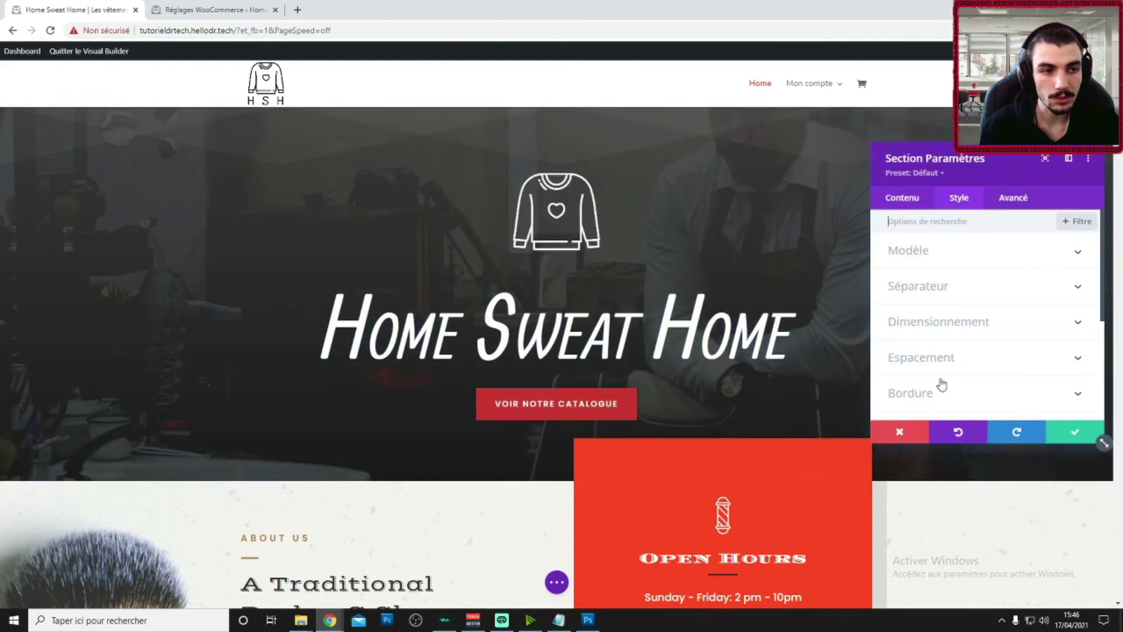
left_click(930, 324)
left_click(929, 243)
left_click(920, 260)
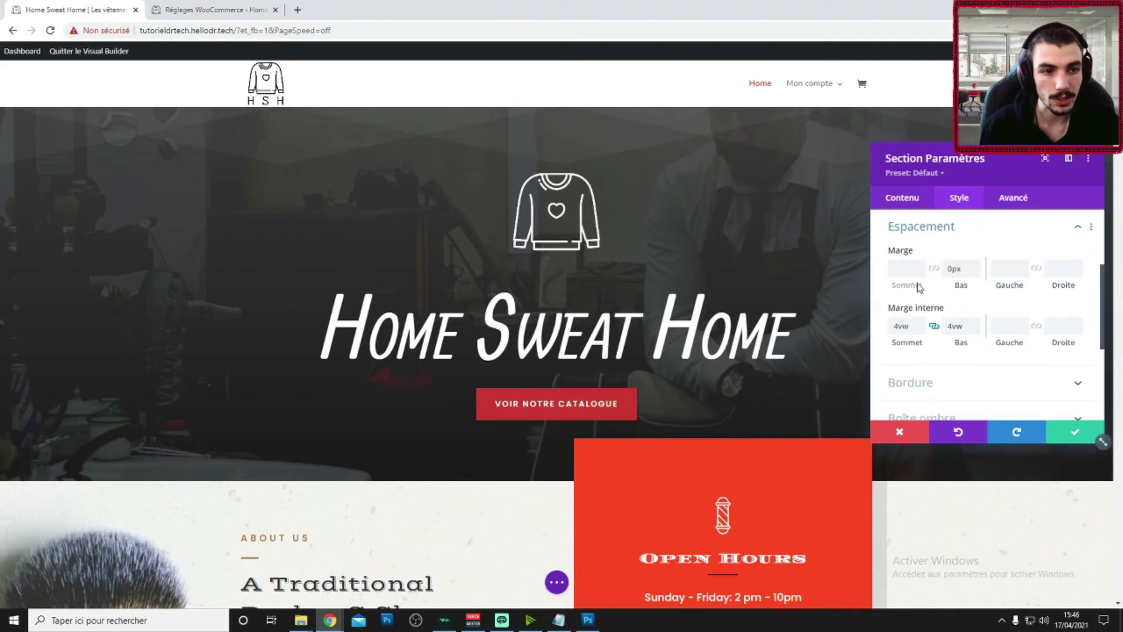
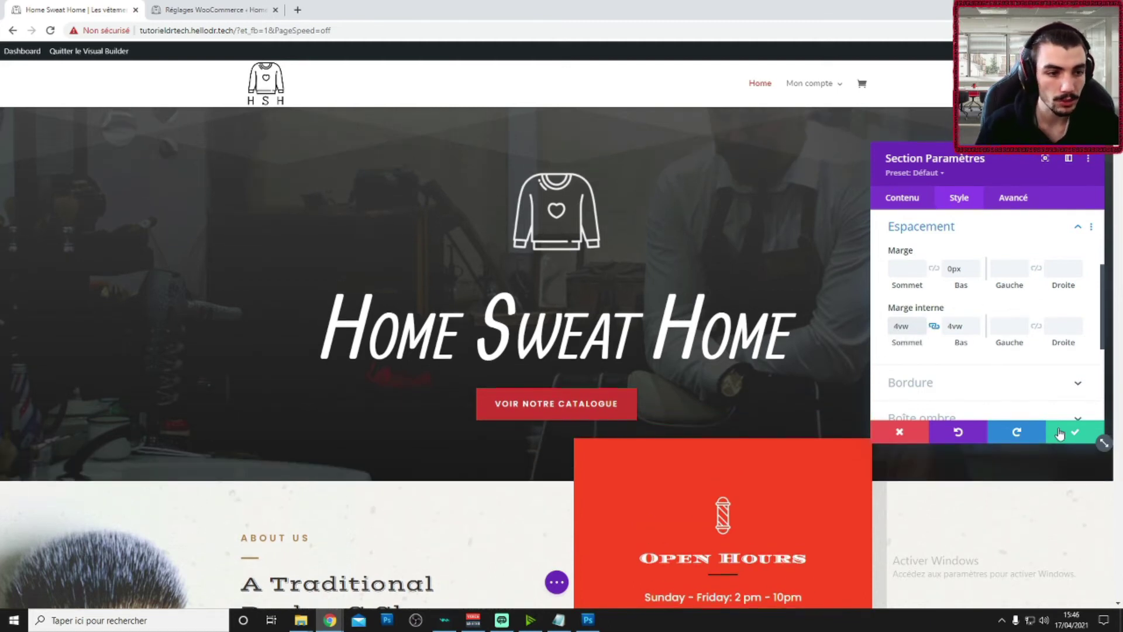
left_click(1072, 431)
- Look over the homepage from the hero through the About Us and price list areas to the appointments block
scroll(603, 331, "down", 4)
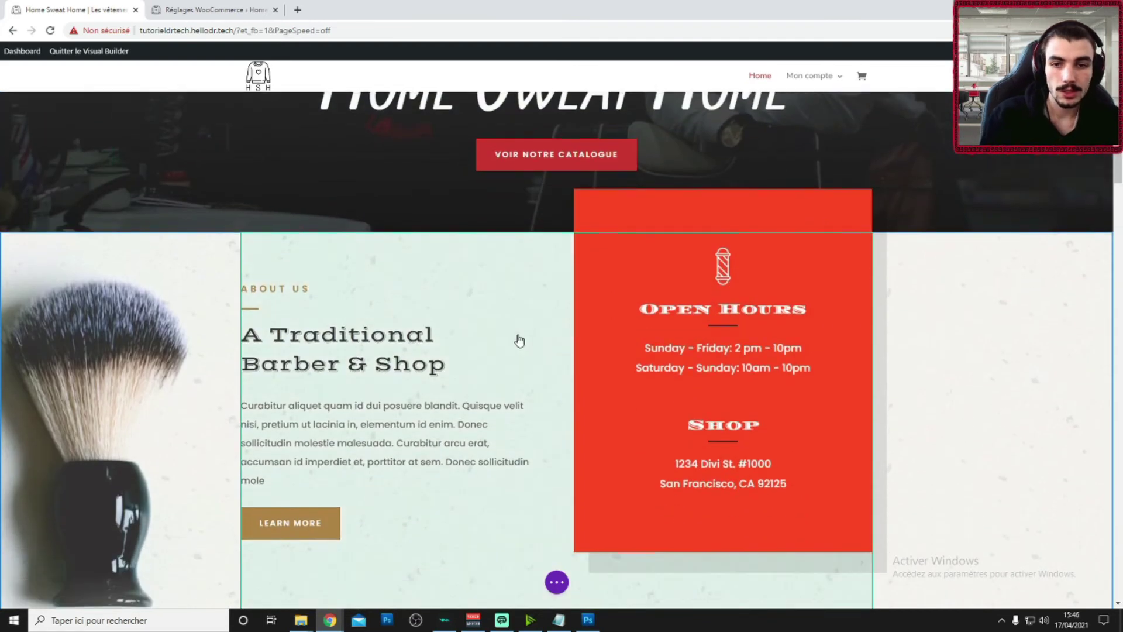
scroll(215, 328, "down", 3)
scroll(126, 329, "up", 3)
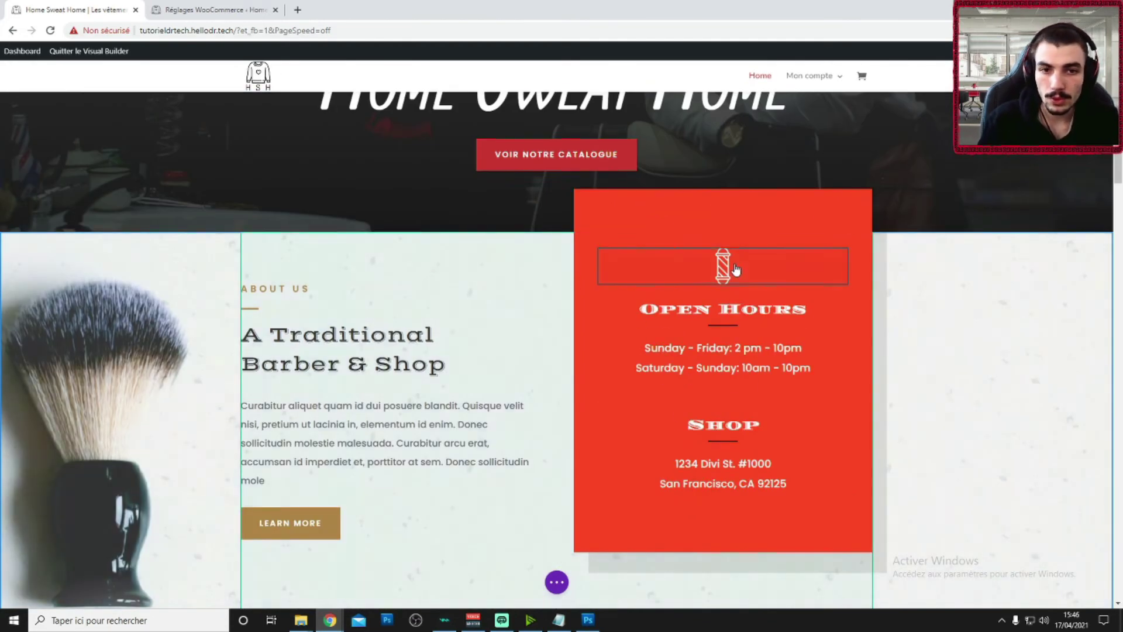
scroll(731, 269, "up", 4)
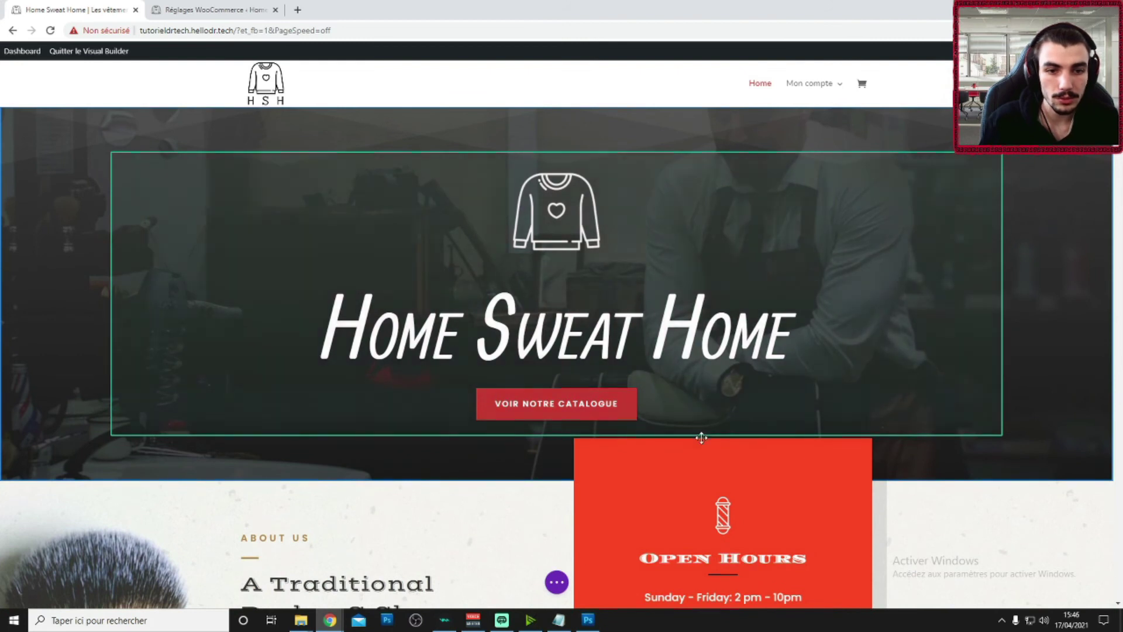
scroll(593, 413, "down", 8)
scroll(594, 413, "down", 6)
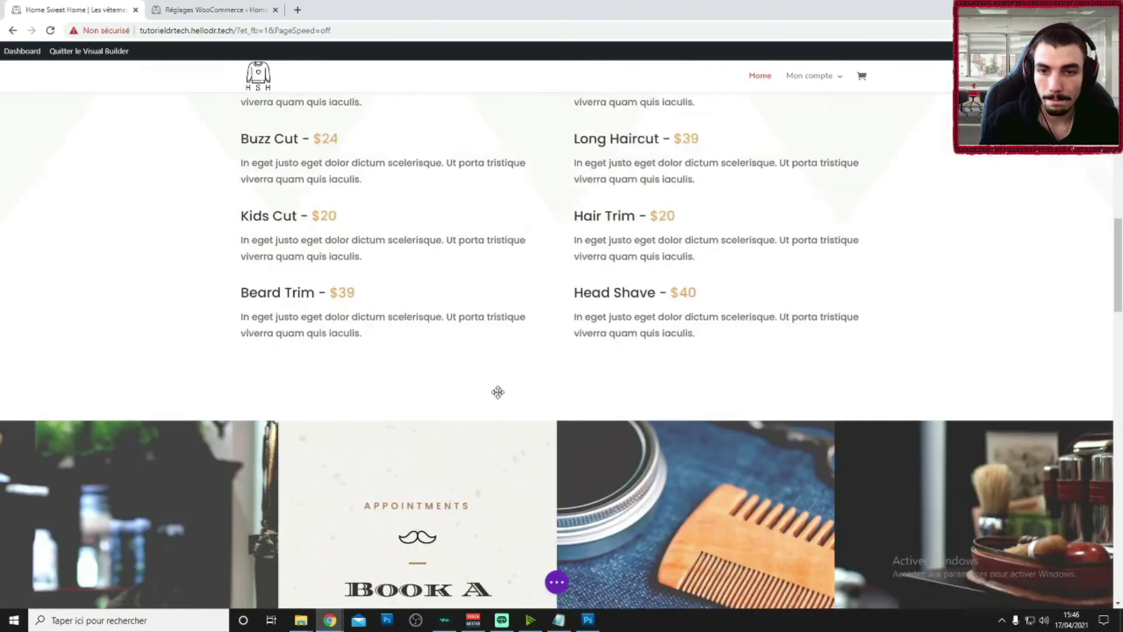
scroll(497, 391, "up", 14)
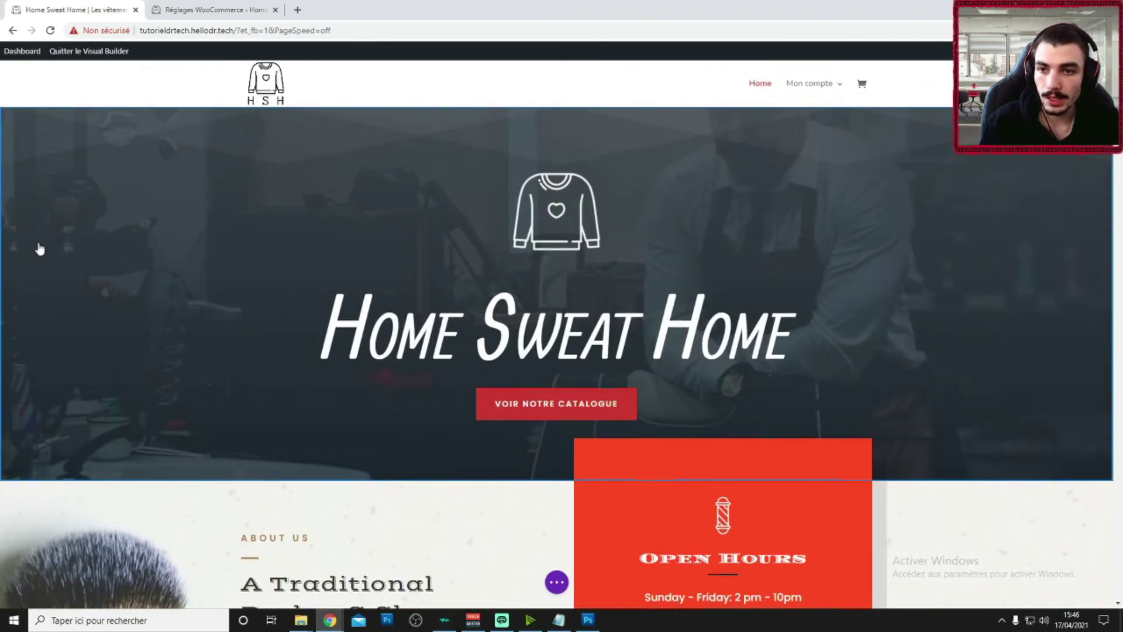
scroll(311, 230, "down", 5)
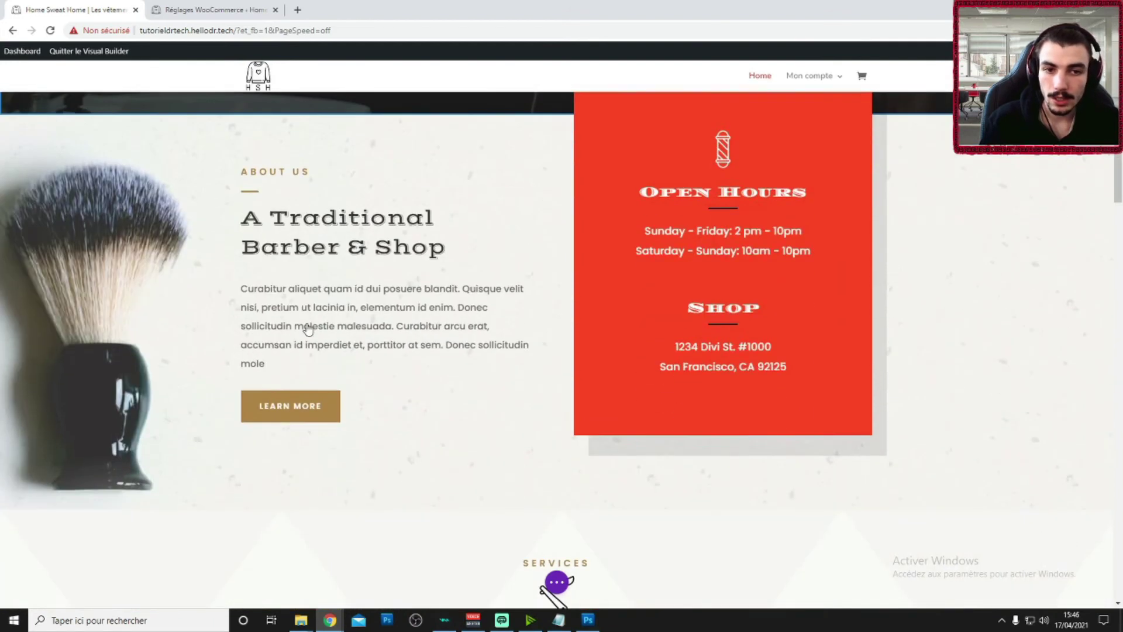
scroll(309, 330, "up", 5)
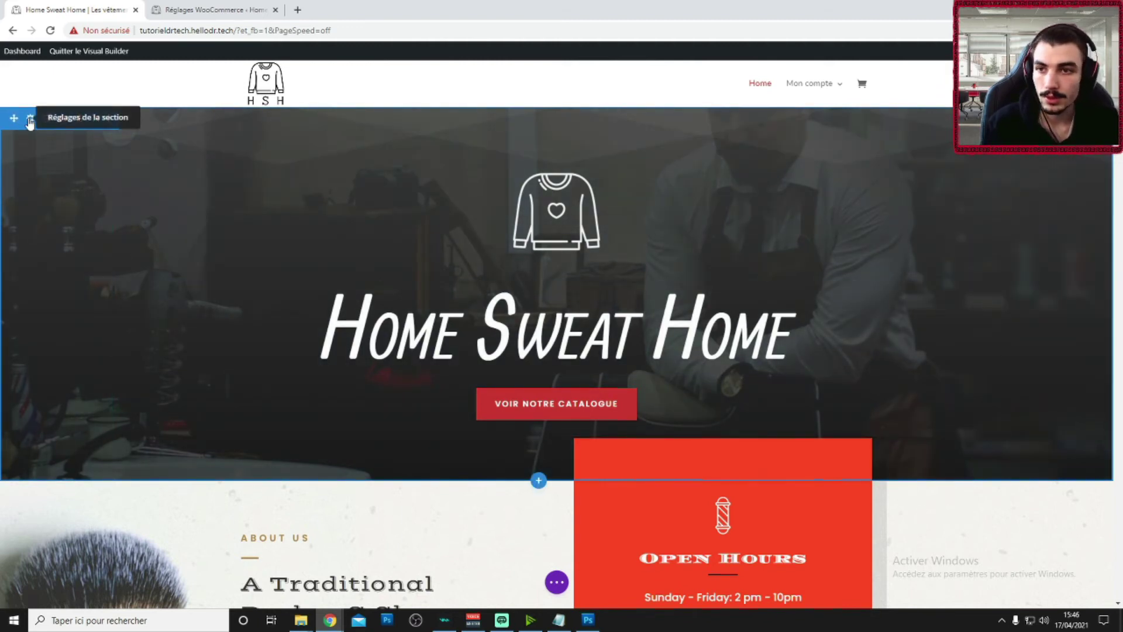
- Try a solid black background colour on the hero section and remove that colour again
left_click(30, 121)
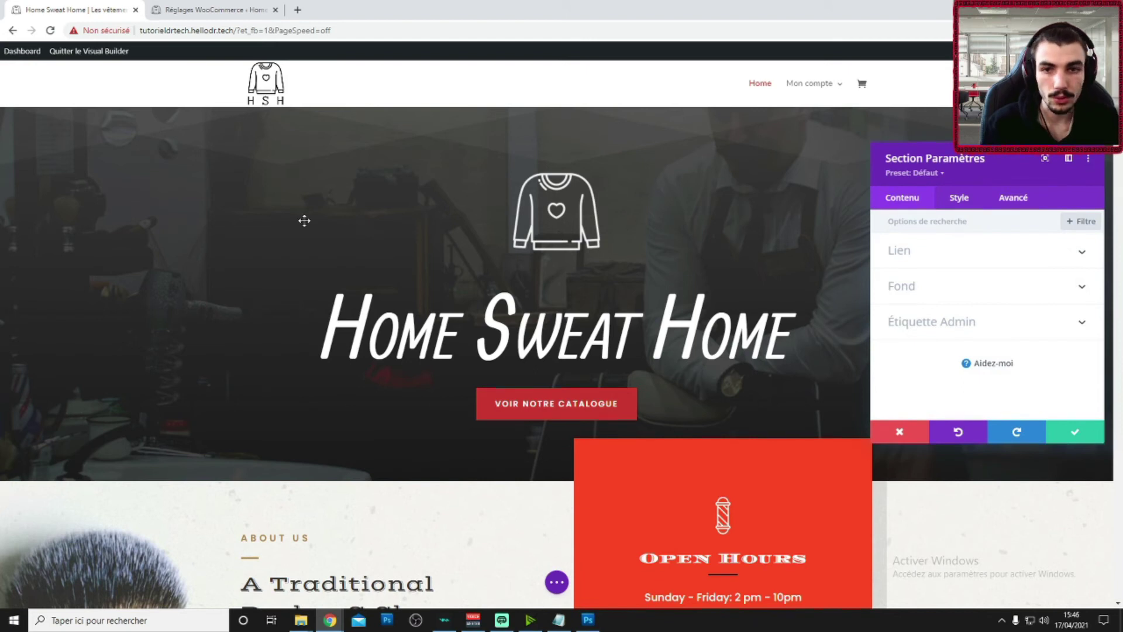
left_click(899, 433)
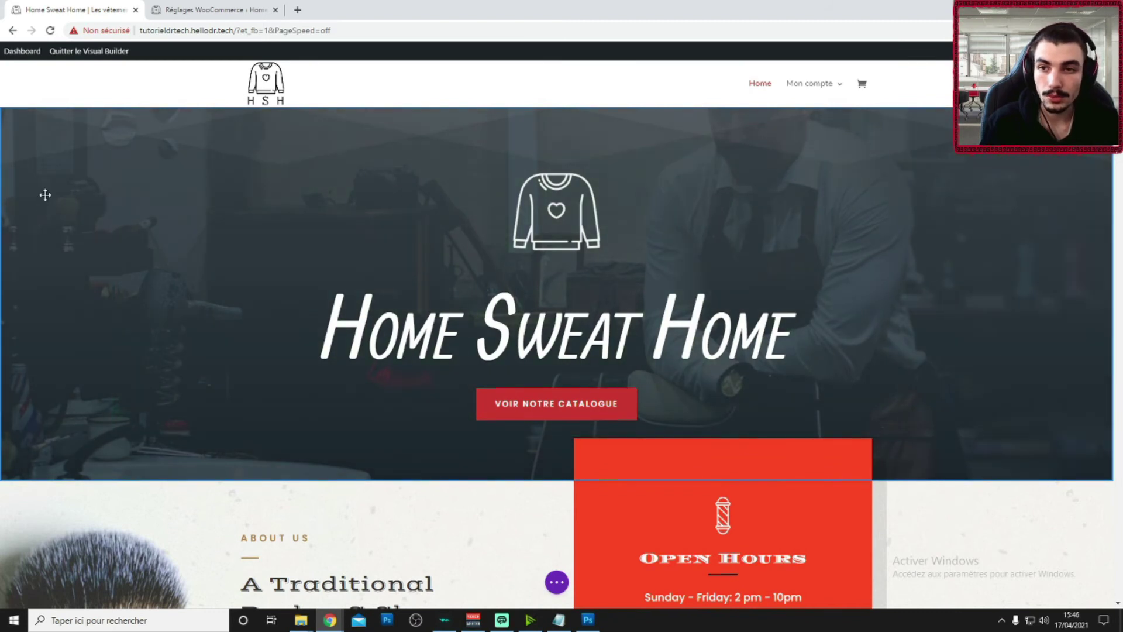
mouse_move(71, 167)
left_click(31, 119)
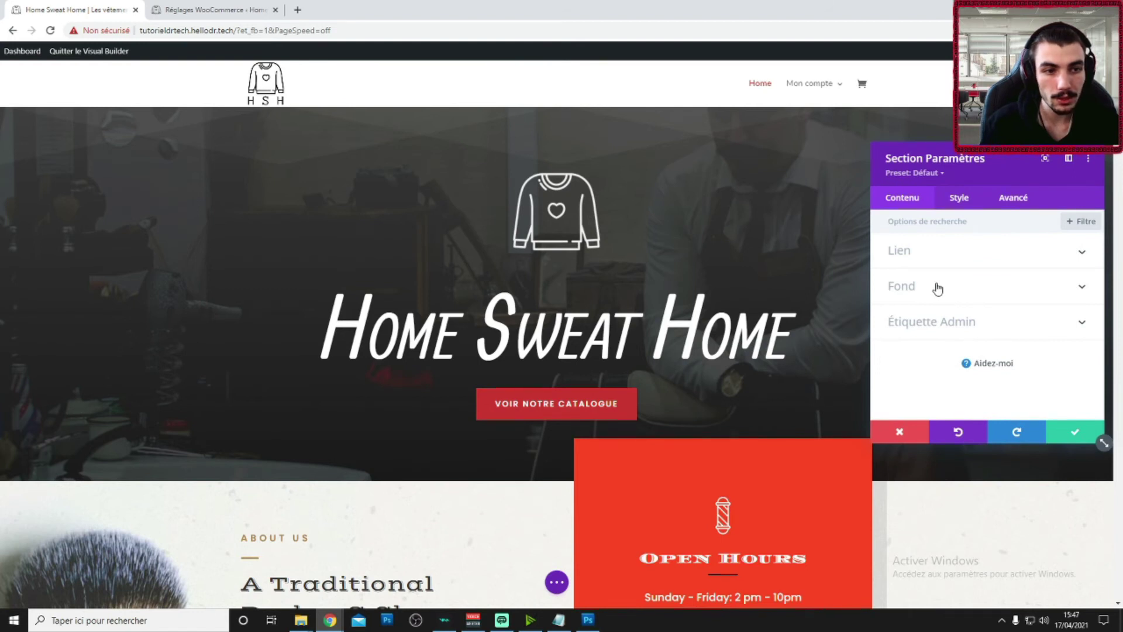
left_click(938, 286)
scroll(970, 306, "down", 3)
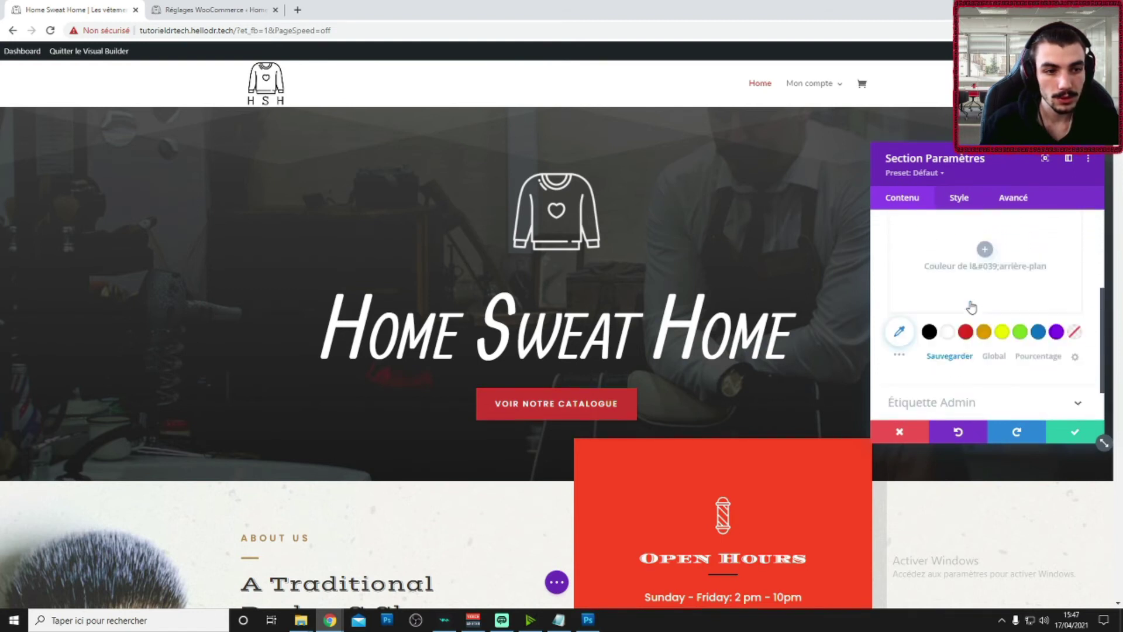
scroll(971, 306, "up", 3)
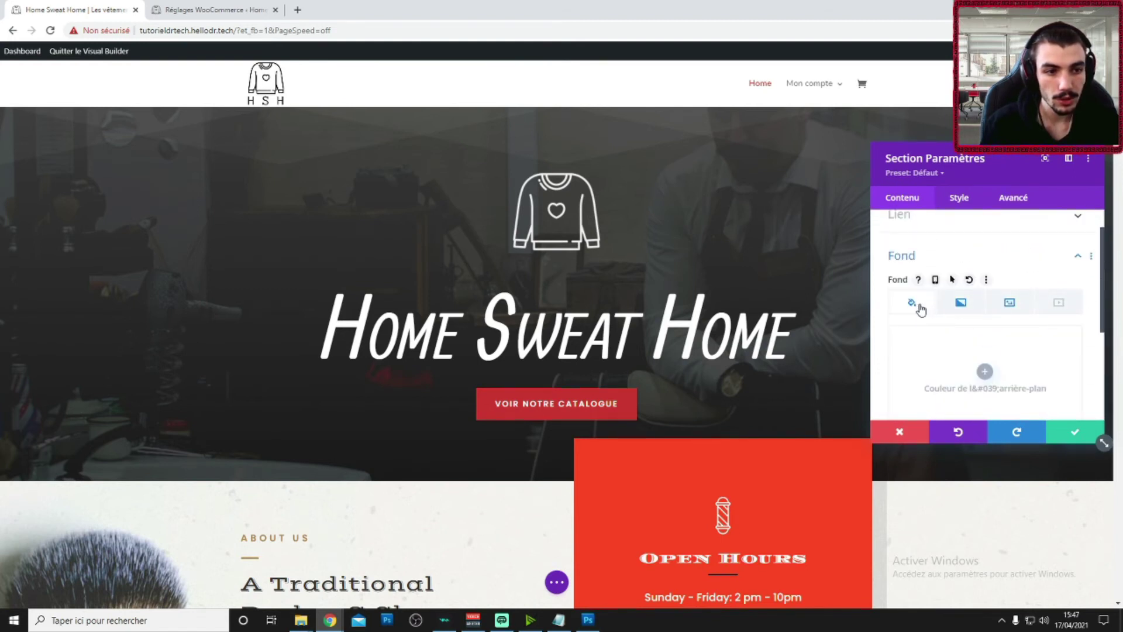
scroll(962, 315, "down", 1)
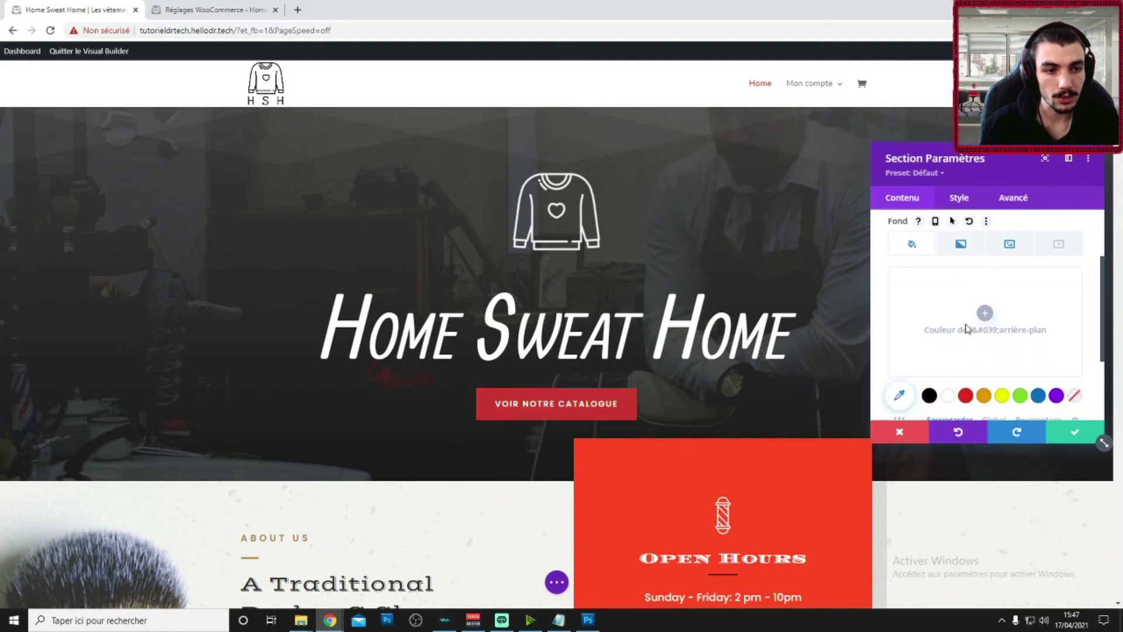
left_click(930, 396)
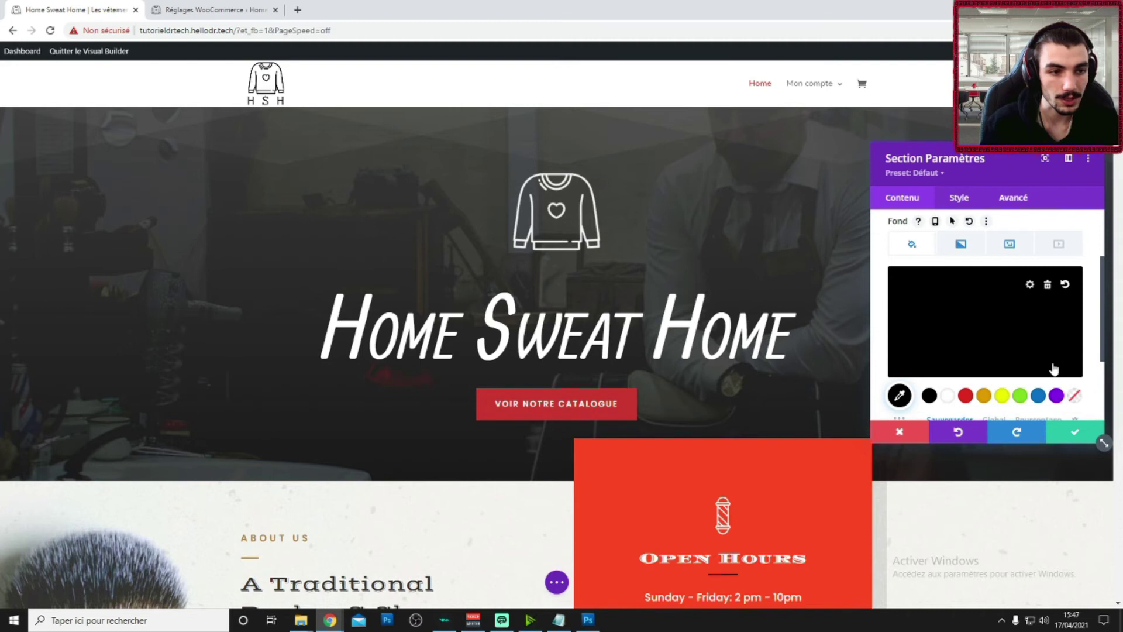
left_click(1043, 284)
- Delete the background gradient covering the hero section's photo, after checking the gradient and image background options
left_click(960, 245)
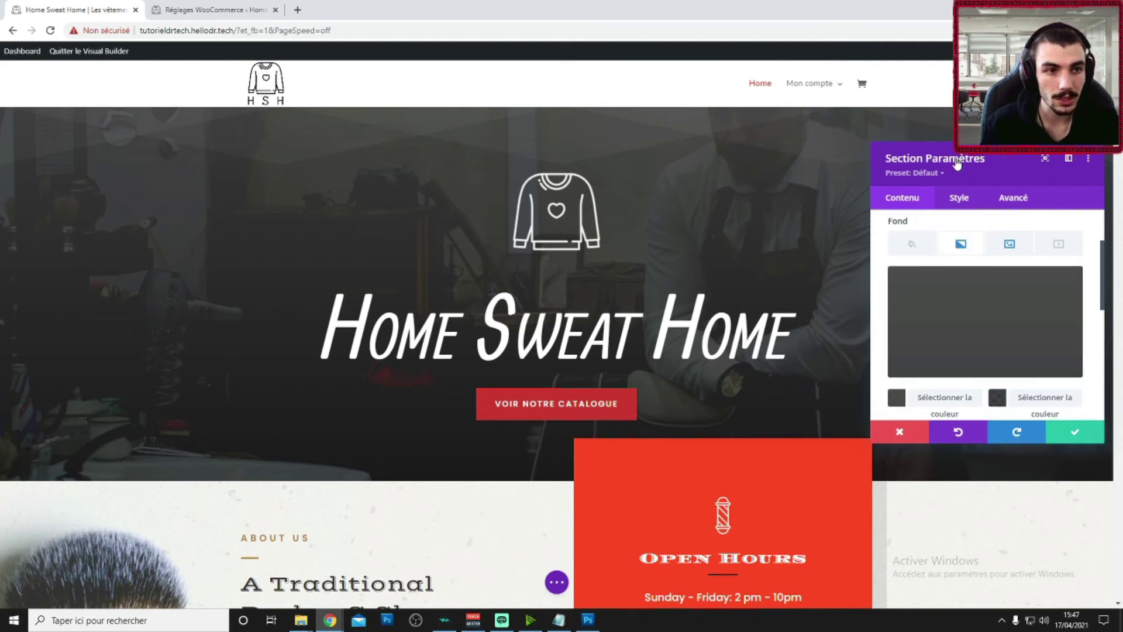
left_click_drag(1011, 158, 471, 163)
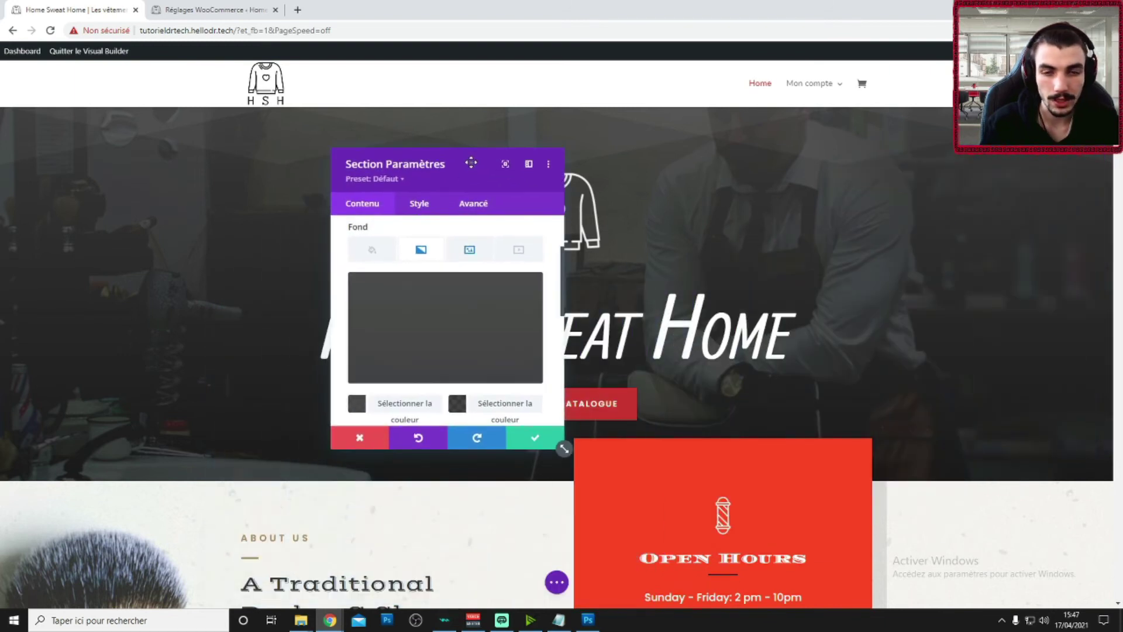
left_click(420, 204)
left_click(383, 212)
scroll(417, 338, "down", 2)
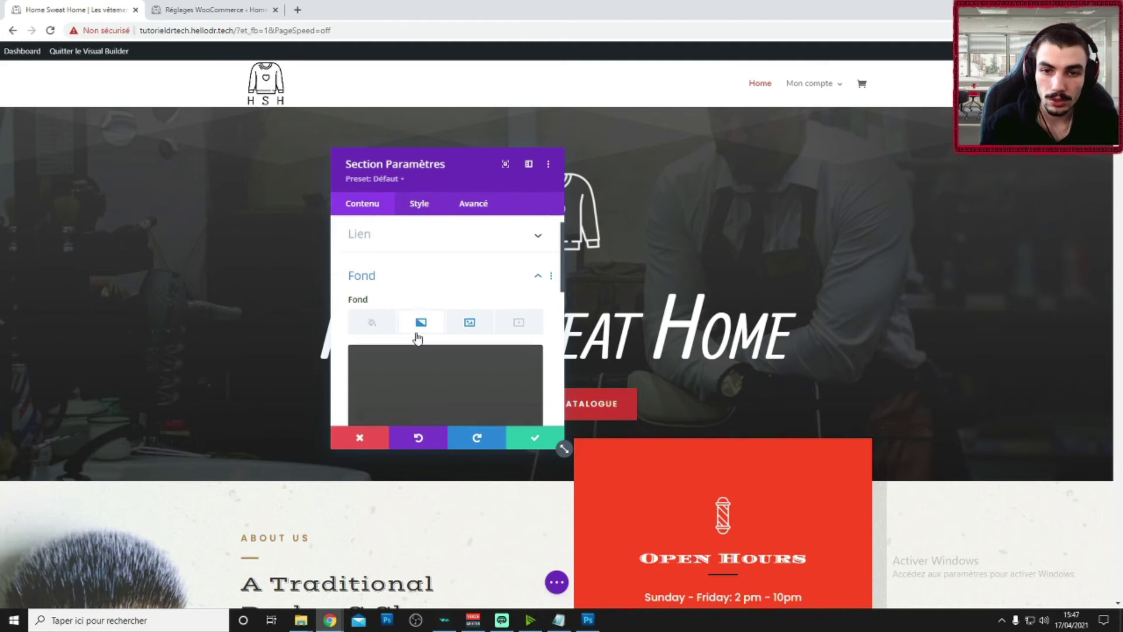
scroll(433, 318, "down", 2)
scroll(445, 310, "up", 1)
left_click(468, 289)
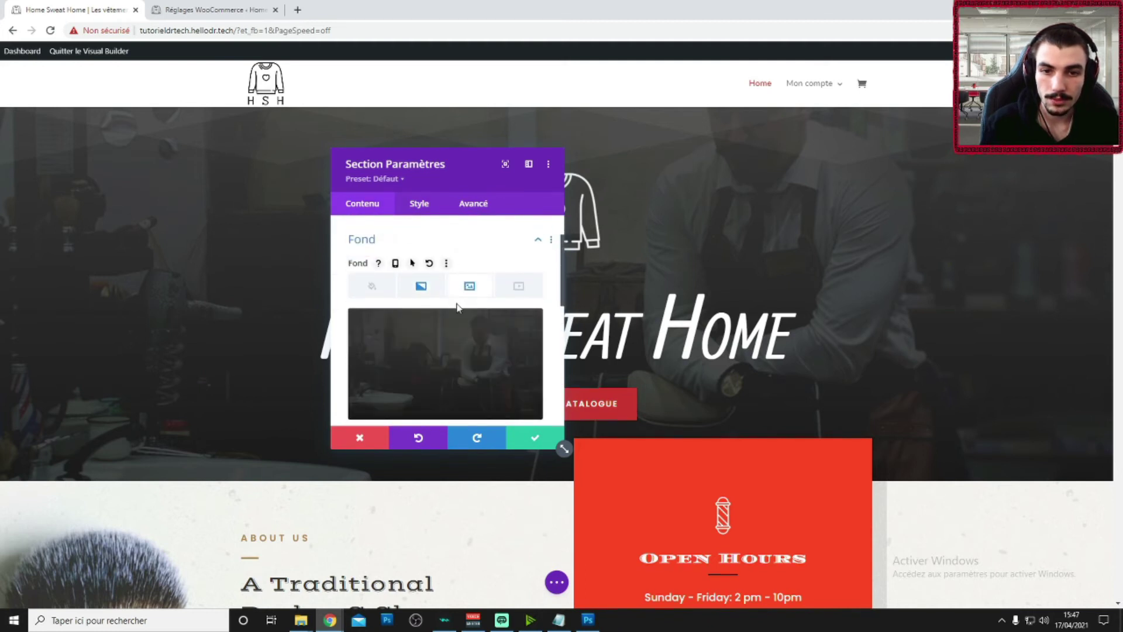
scroll(444, 305, "down", 1)
left_click(421, 228)
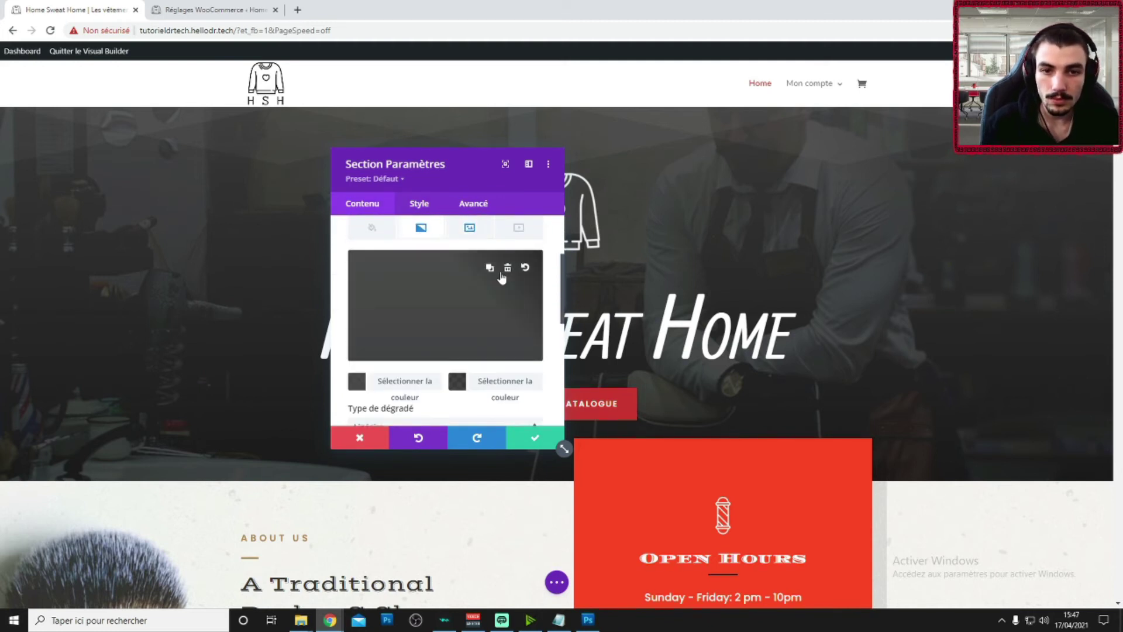
left_click(508, 269)
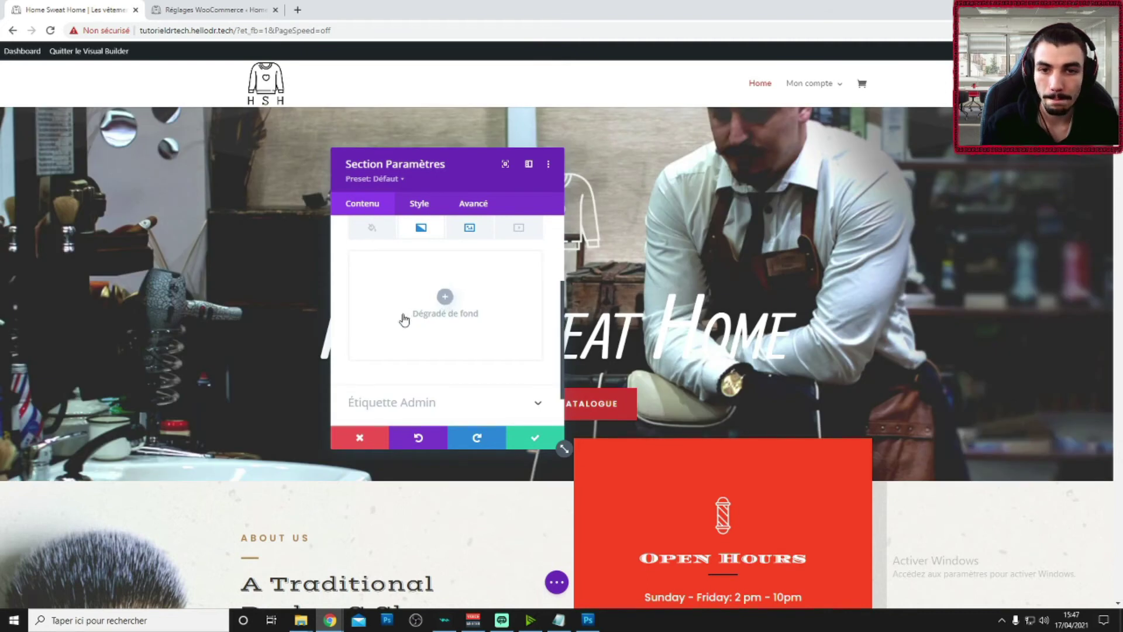
- Add the dark background gradient back over the hero section's photo
scroll(404, 322, "up", 1)
left_click_drag(472, 165, 909, 180)
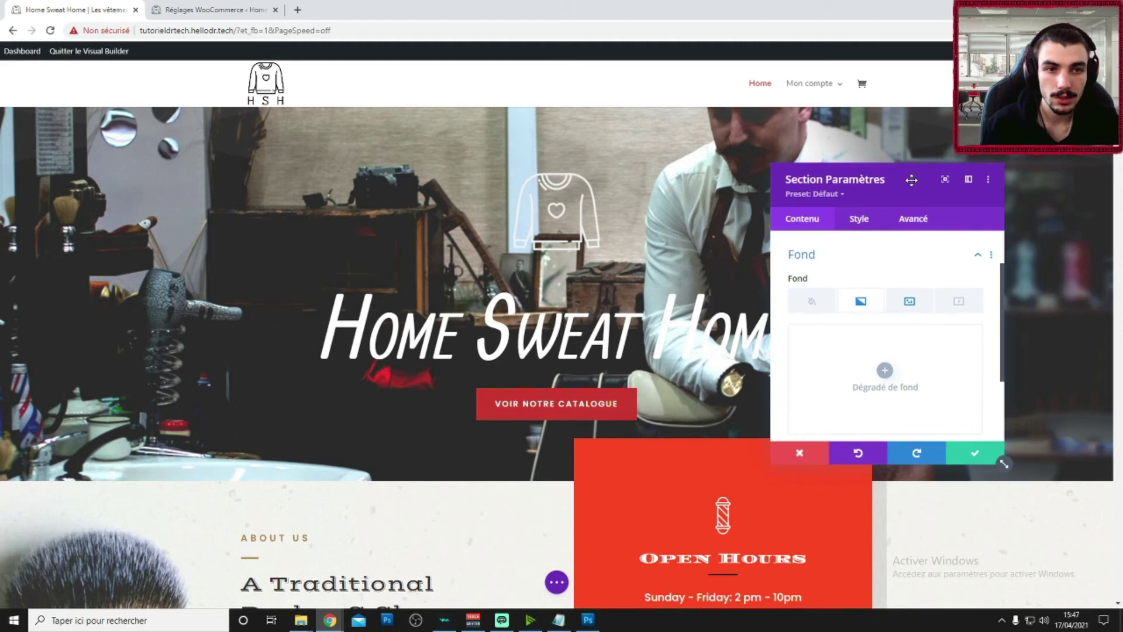
left_click(884, 370)
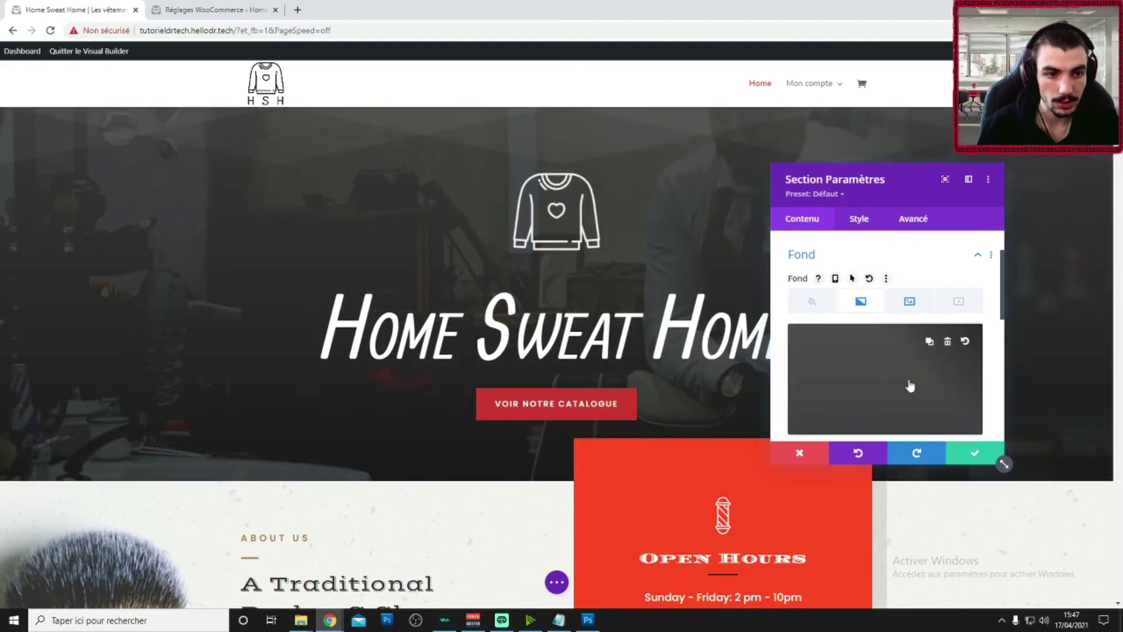
- Browse the media library and file upload options for a hero background image, leave without choosing one and save the section settings
left_click(910, 302)
scroll(870, 371, "down", 1)
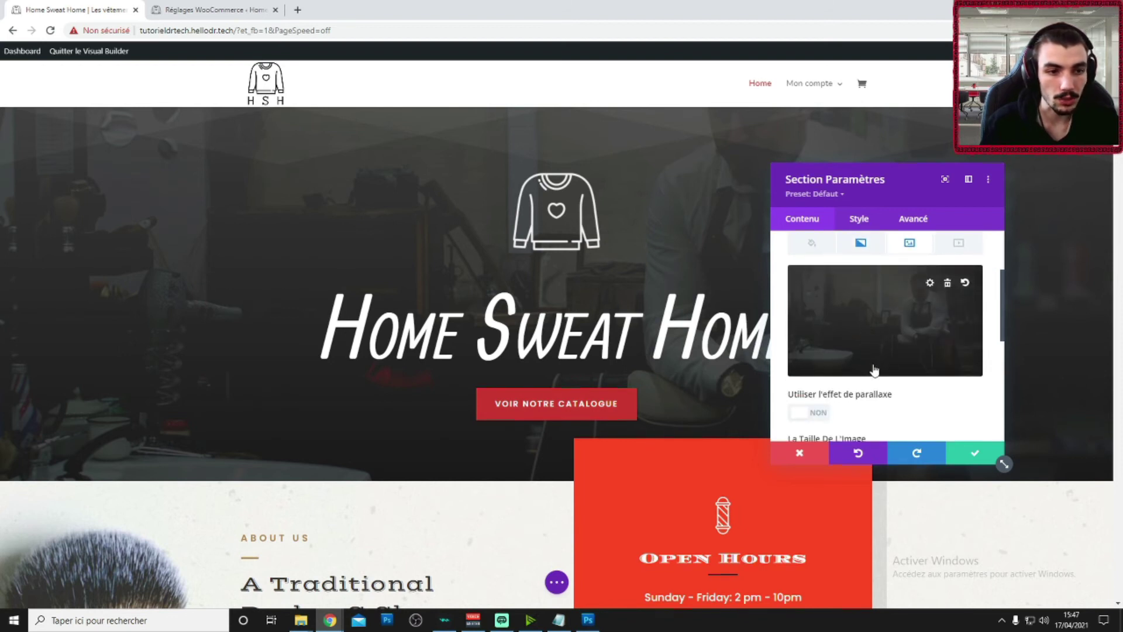
left_click(844, 333)
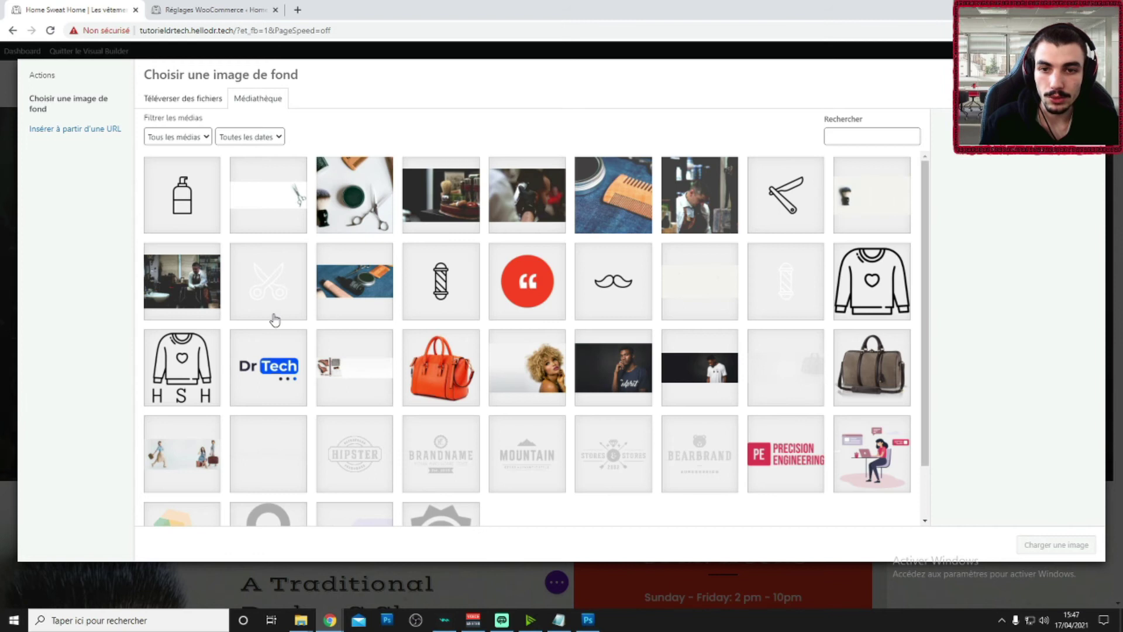
scroll(578, 290, "down", 7)
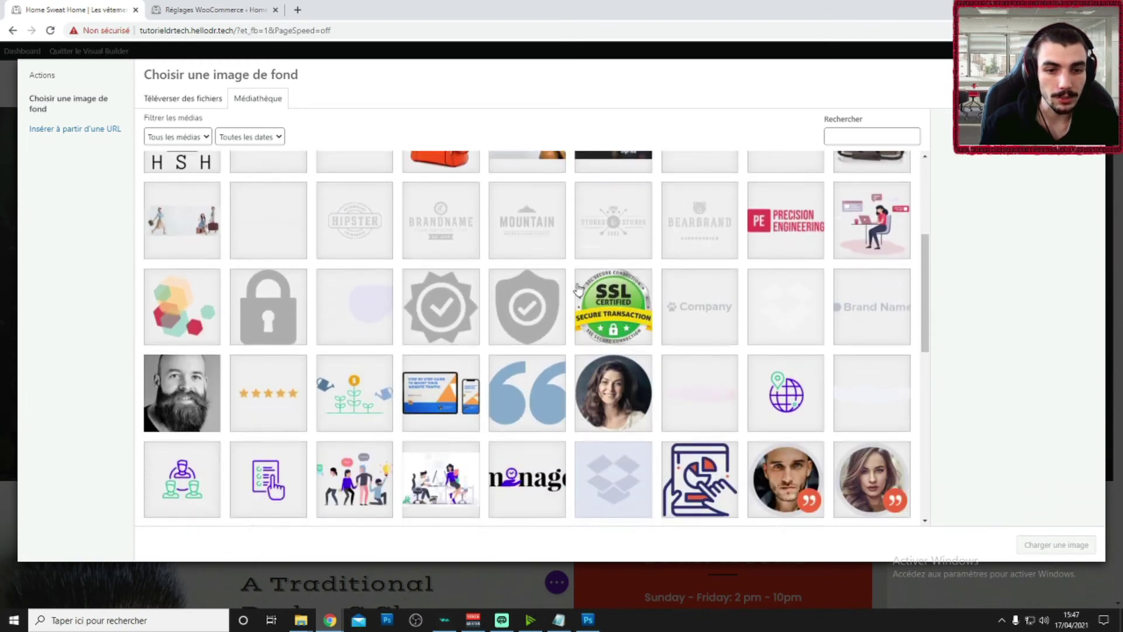
scroll(578, 289, "down", 5)
scroll(394, 341, "up", 15)
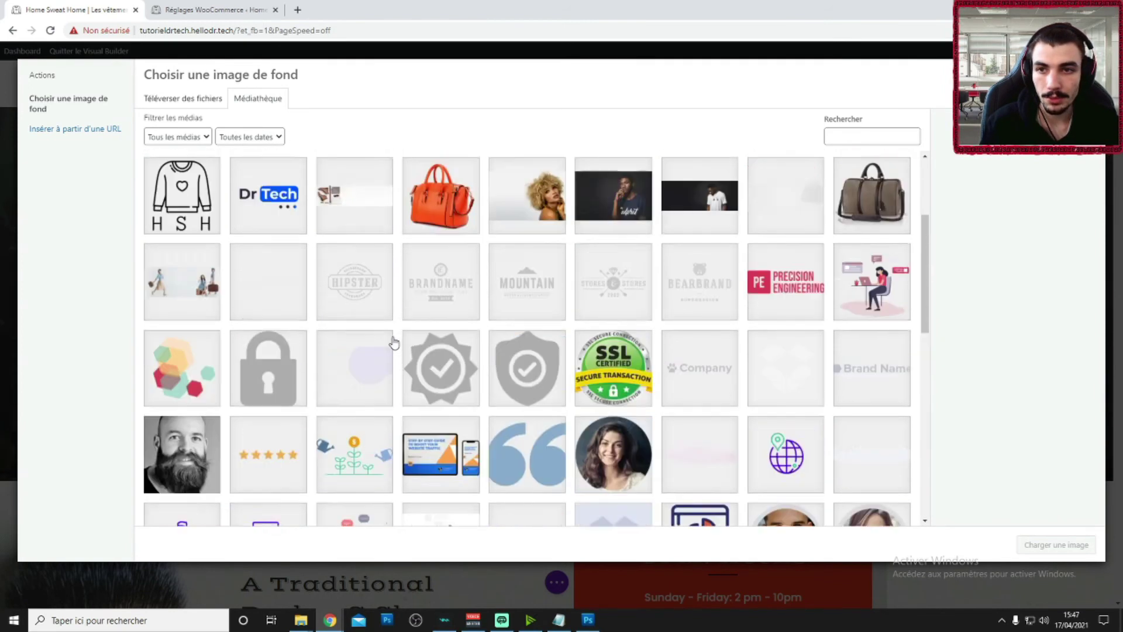
left_click(202, 100)
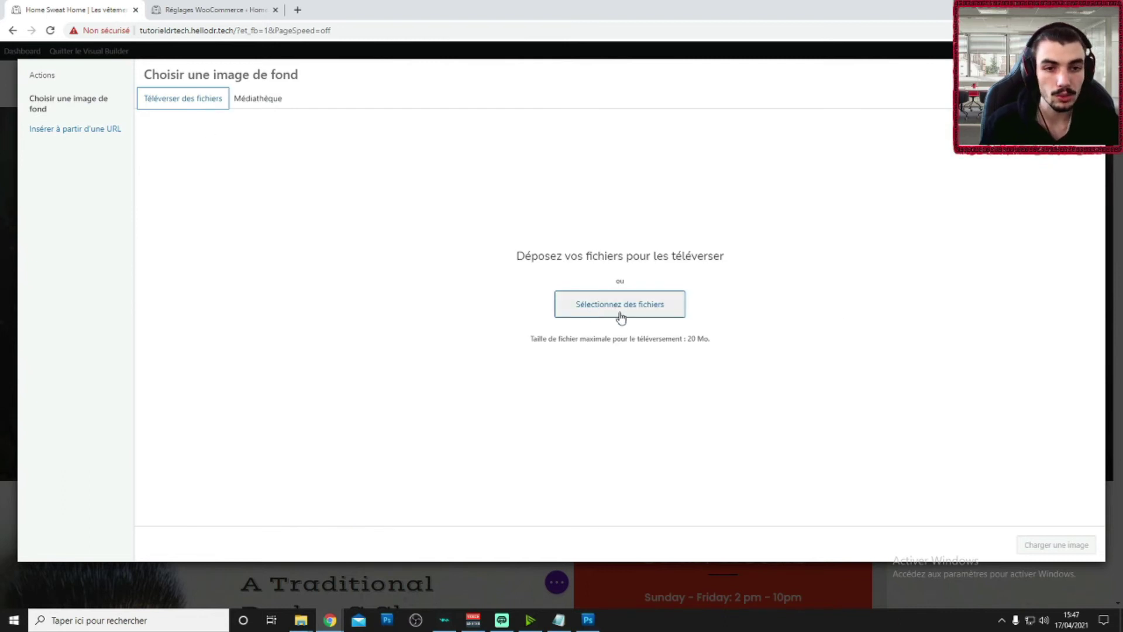
key("Escape")
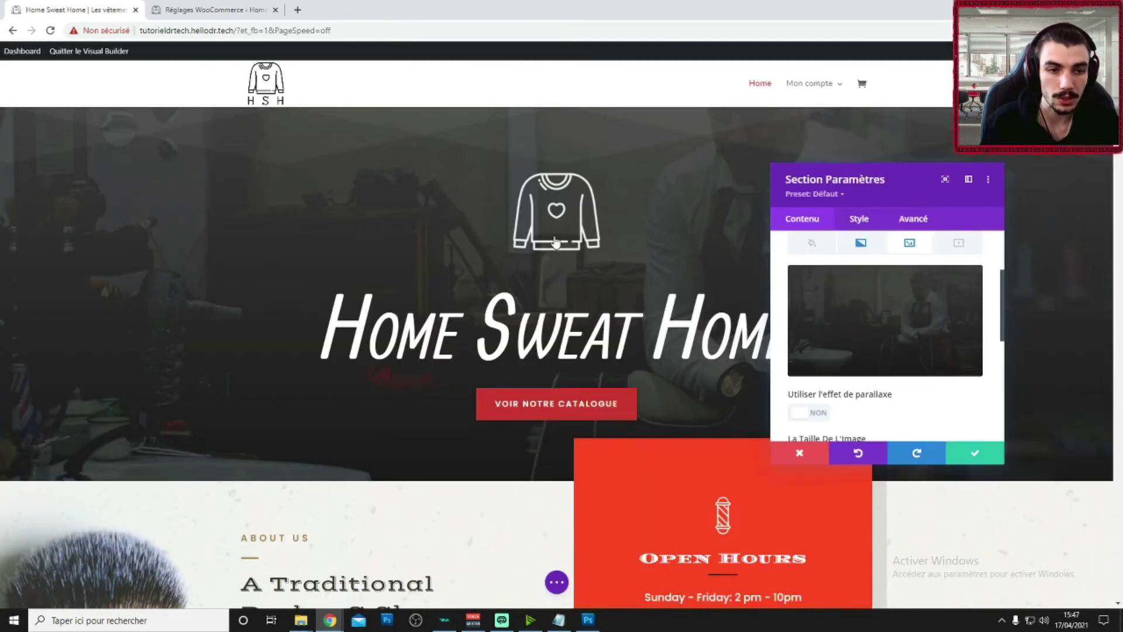
left_click(968, 459)
- Open the settings of the row containing the About Us text and the Open Hours card
scroll(451, 311, "down", 3)
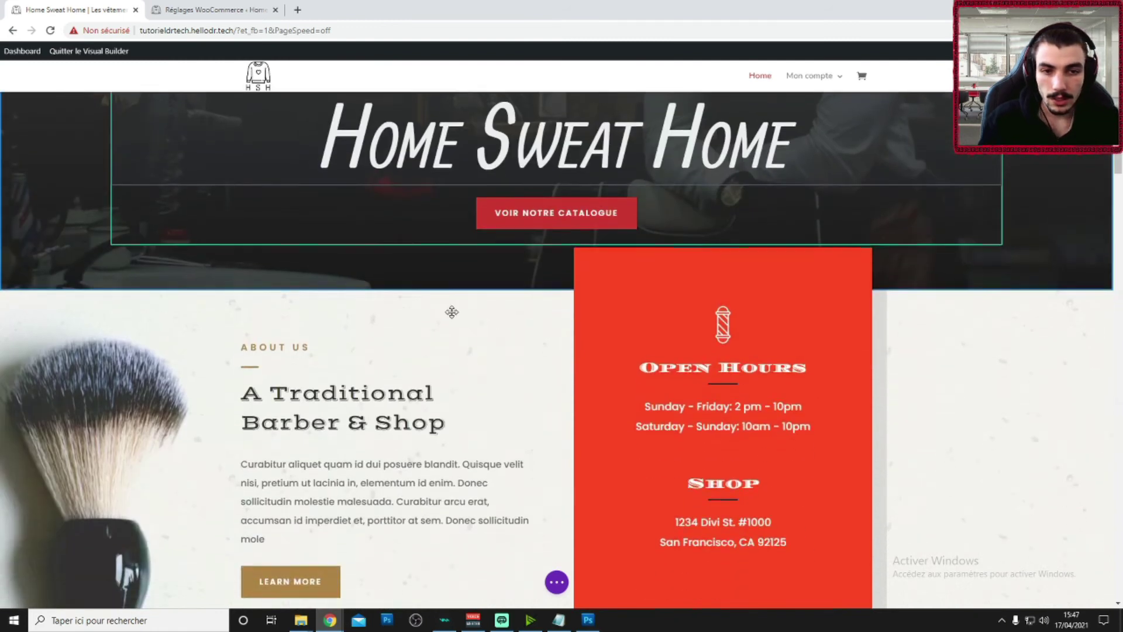
scroll(387, 334, "down", 10)
scroll(386, 335, "up", 15)
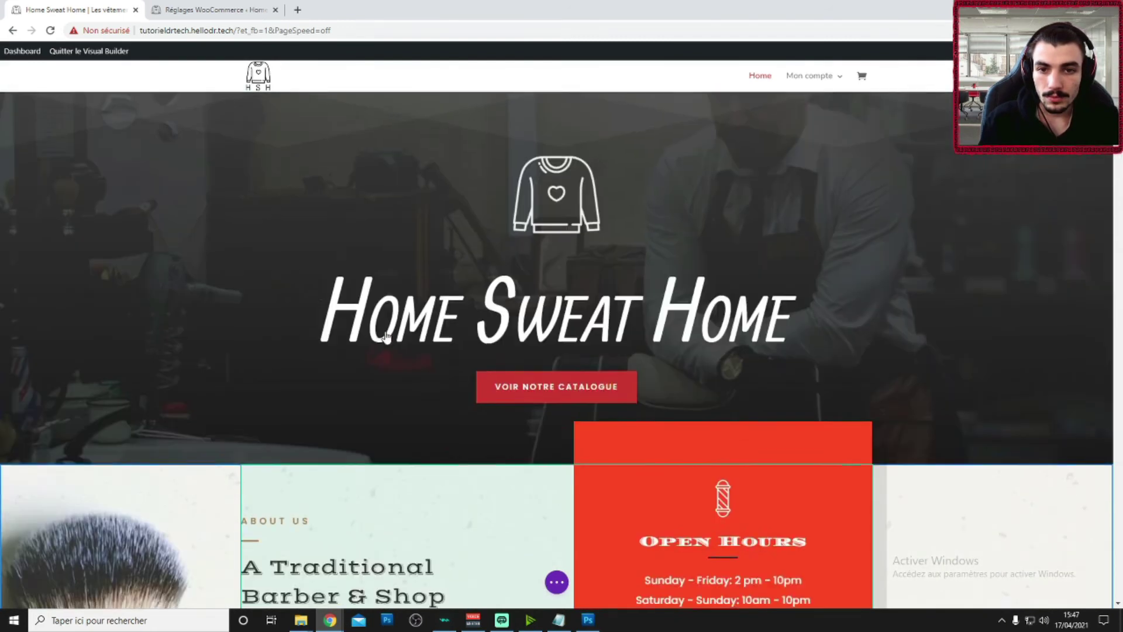
scroll(614, 376, "down", 2)
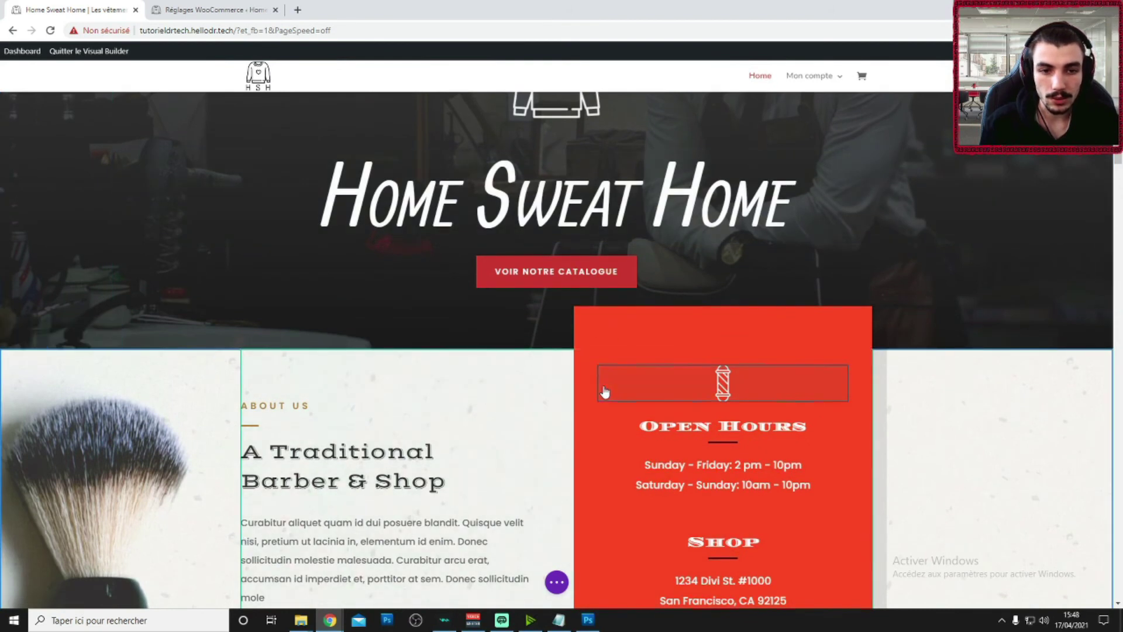
scroll(758, 373, "down", 3)
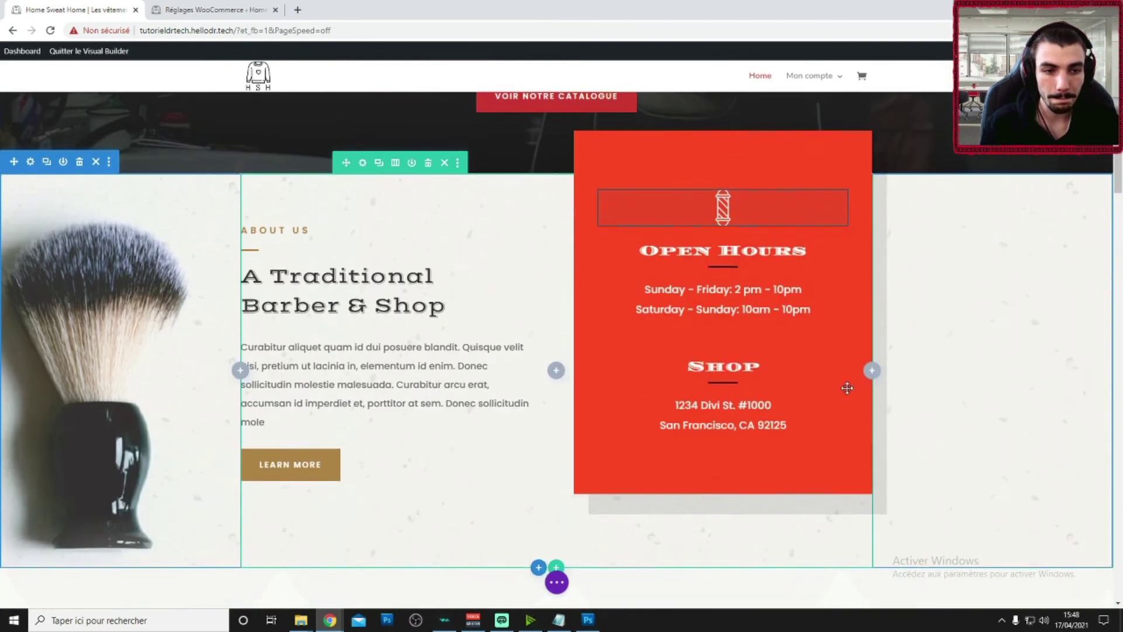
scroll(590, 406, "up", 1)
left_click(589, 407)
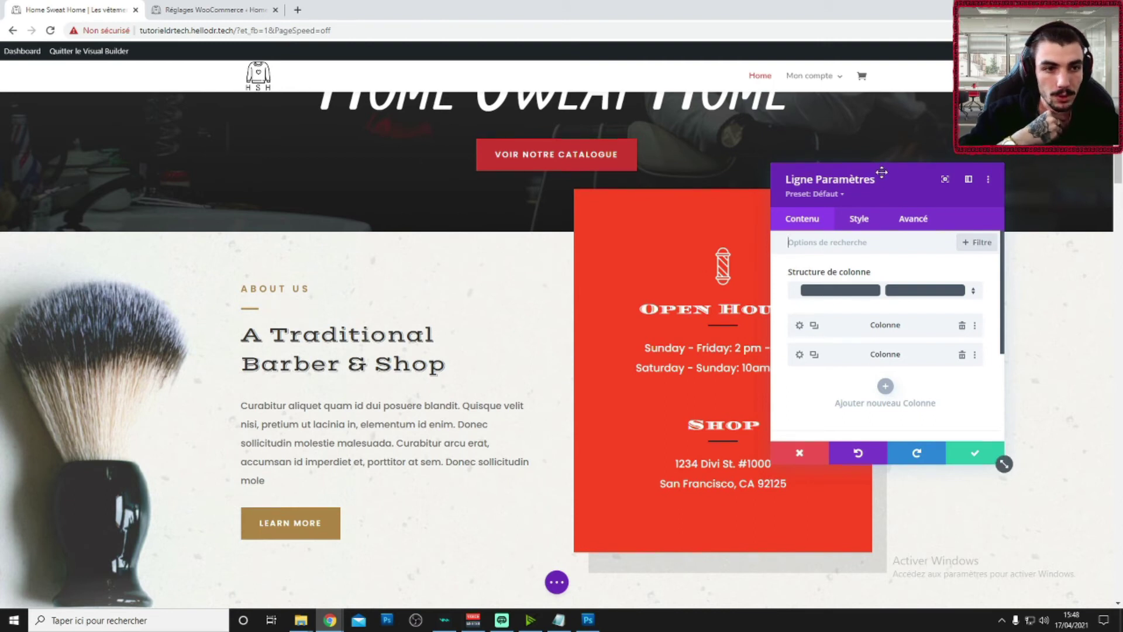
left_click_drag(882, 172, 986, 159)
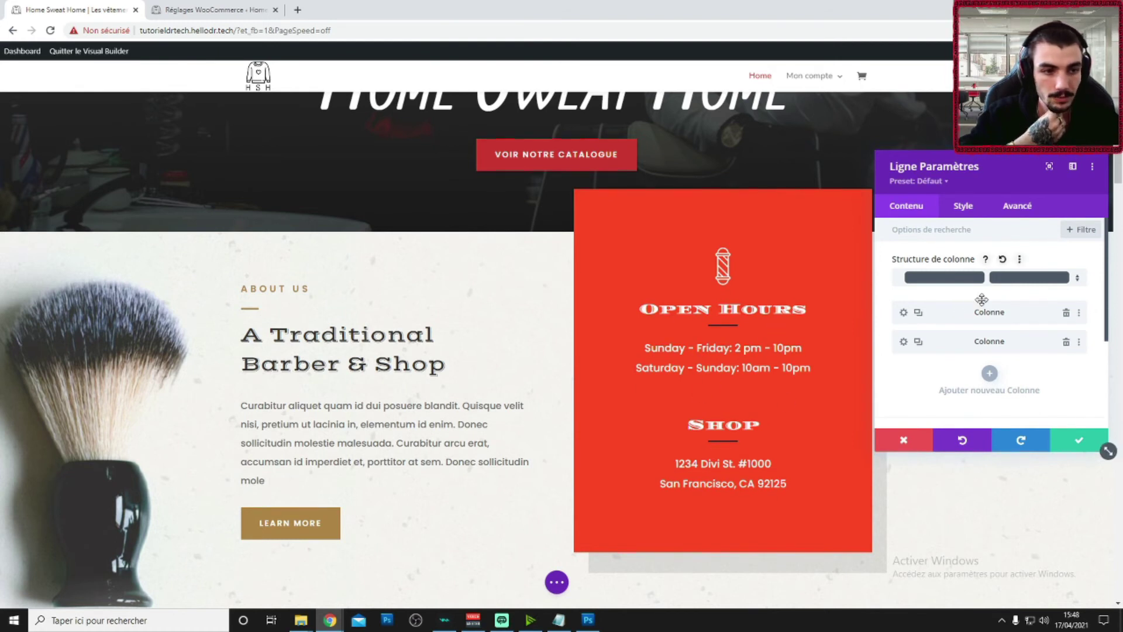
left_click(1016, 278)
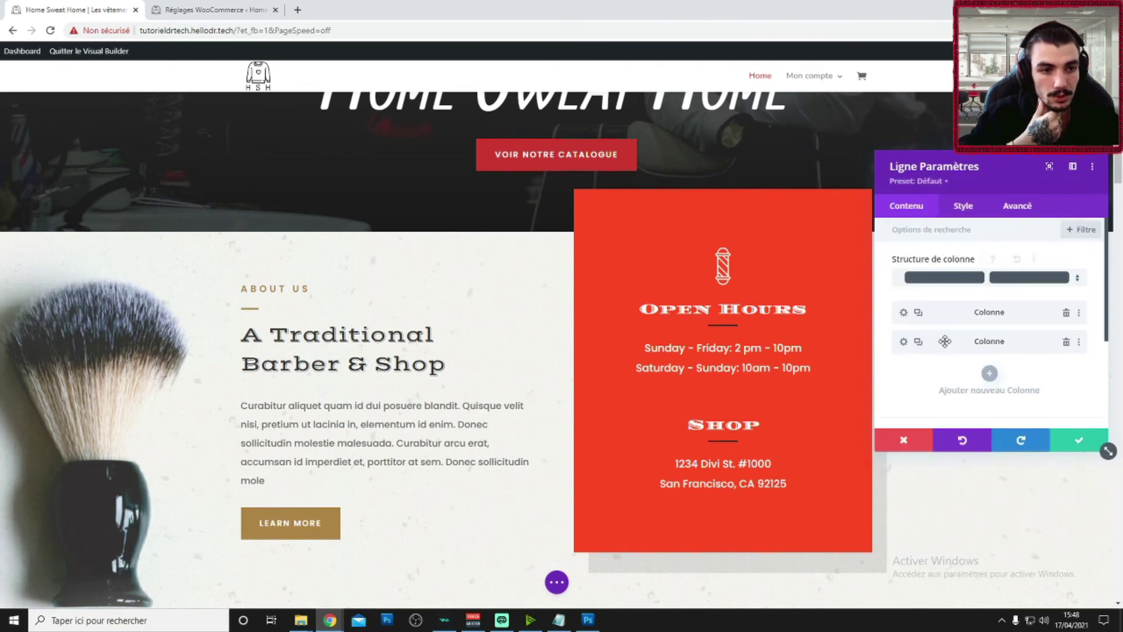
- Set the background colour of the Open Hours column to #cd3931 and save the column and row settings
left_click(903, 345)
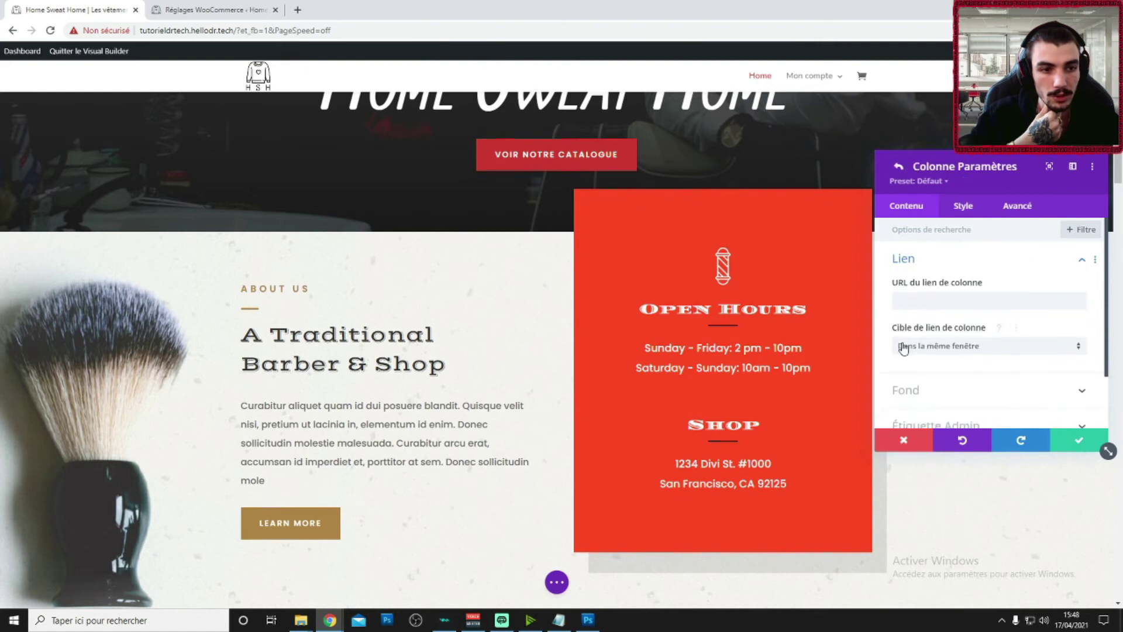
scroll(918, 296, "down", 1)
left_click(924, 342)
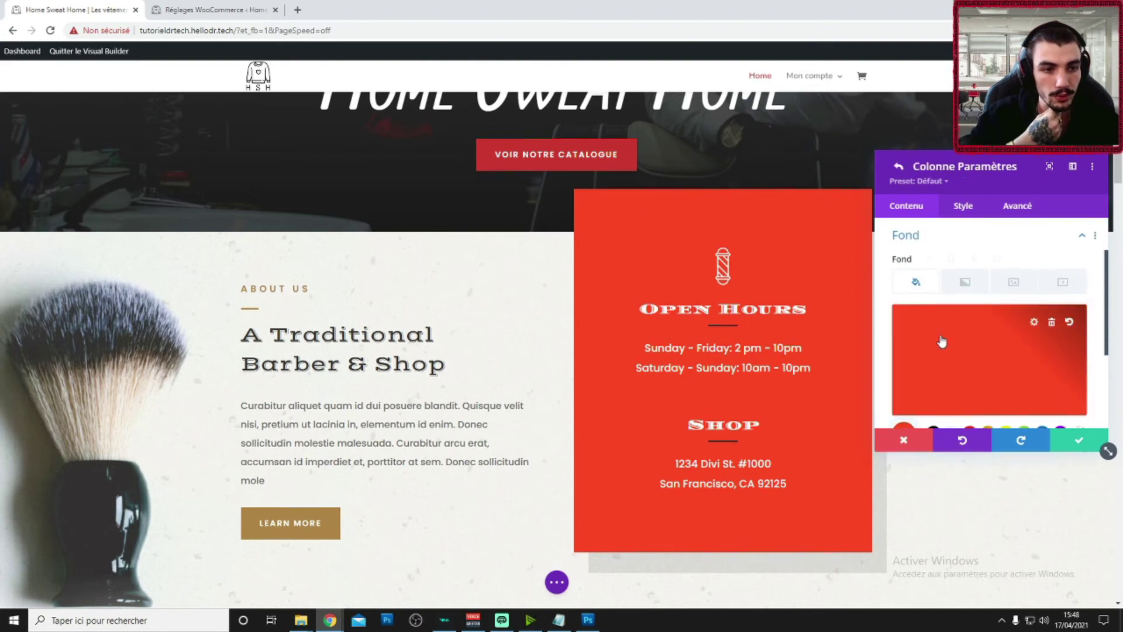
left_click(970, 369)
type("#cd3931")
key("Return")
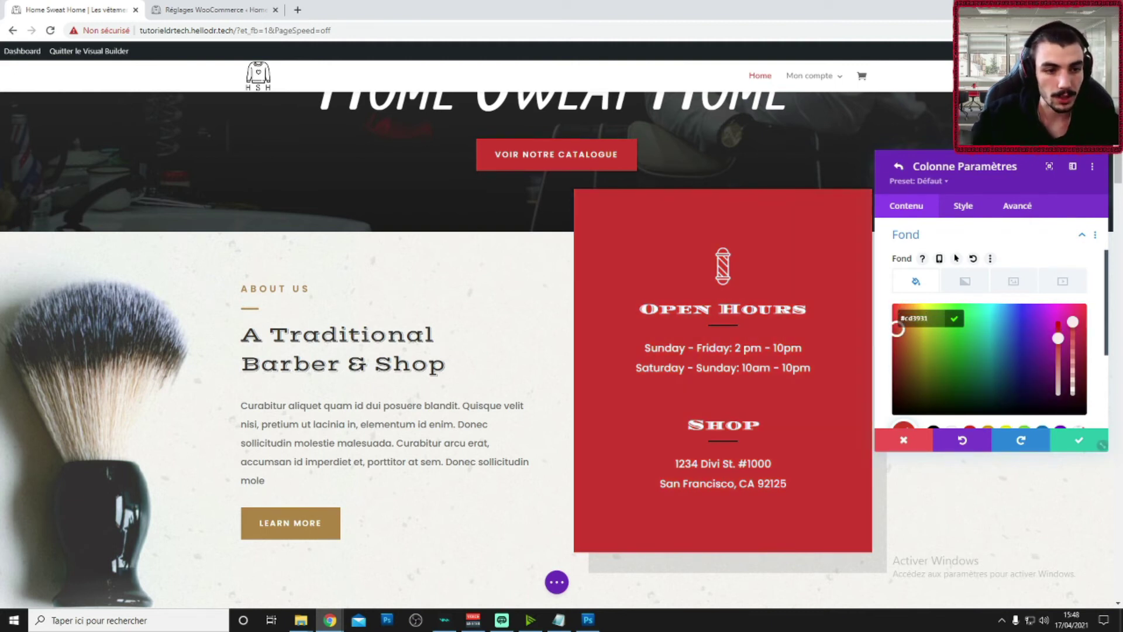
left_click(1077, 442)
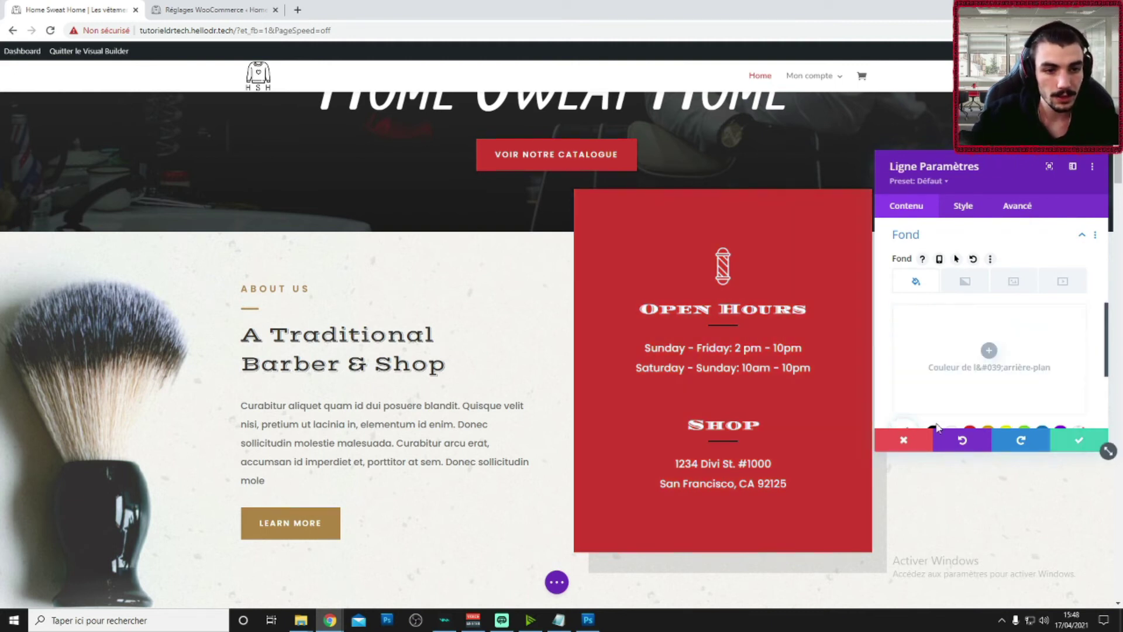
left_click(1073, 444)
- Compare the recoloured Open Hours card with the hero section's catalogue button and the surrounding About Us area
scroll(643, 304, "up", 4)
scroll(557, 279, "down", 2)
scroll(557, 279, "up", 2)
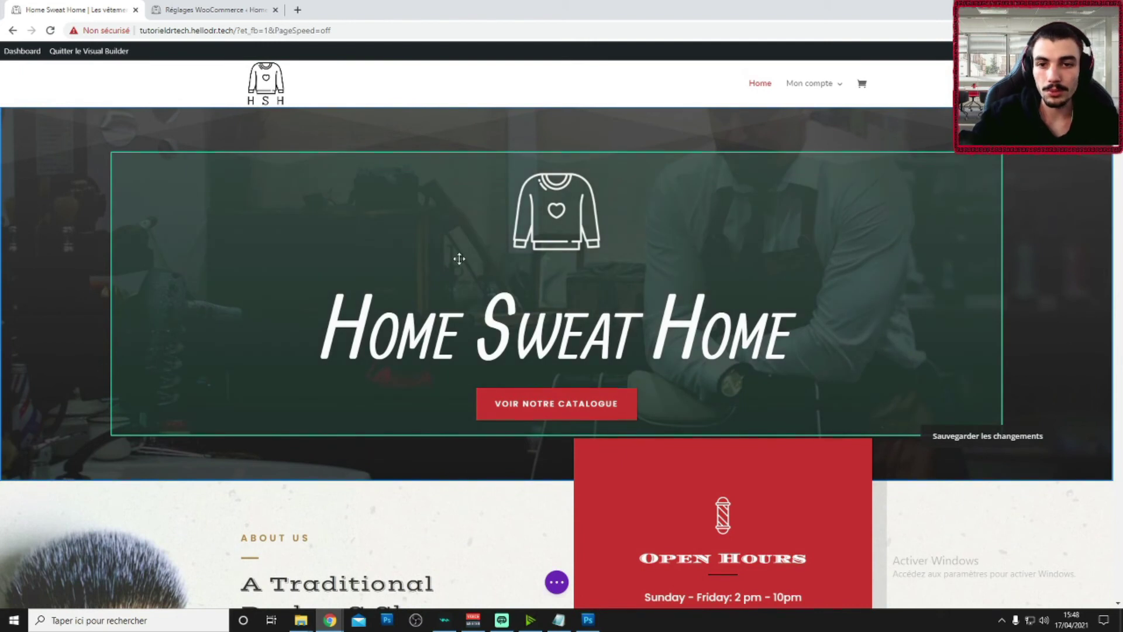
scroll(510, 263, "down", 3)
scroll(474, 253, "down", 5)
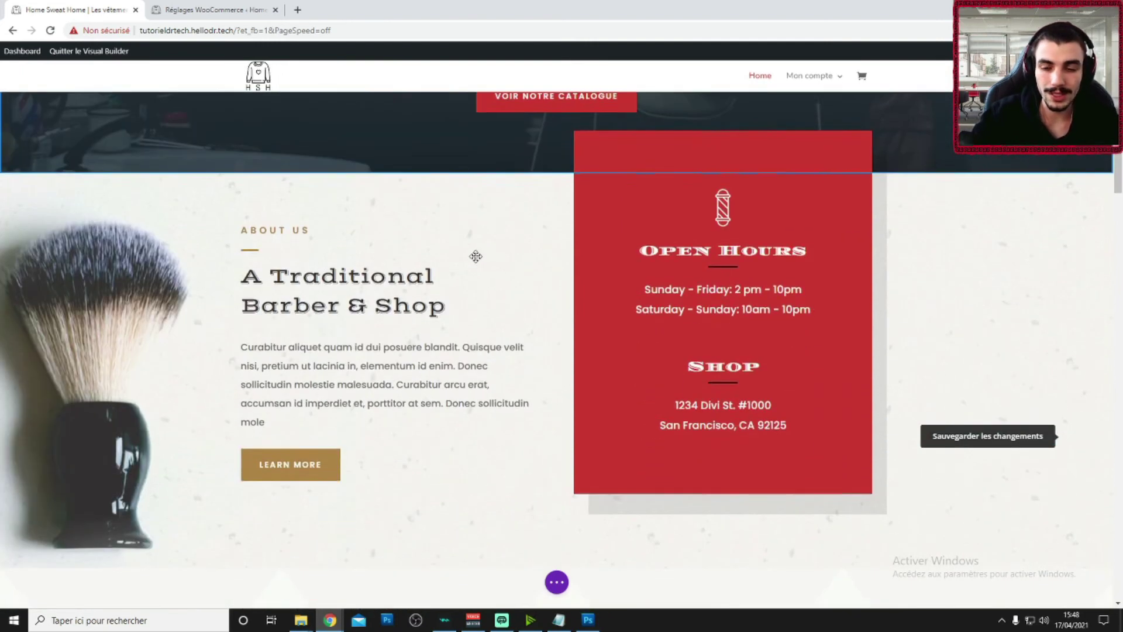
scroll(454, 261, "up", 4)
scroll(466, 262, "up", 4)
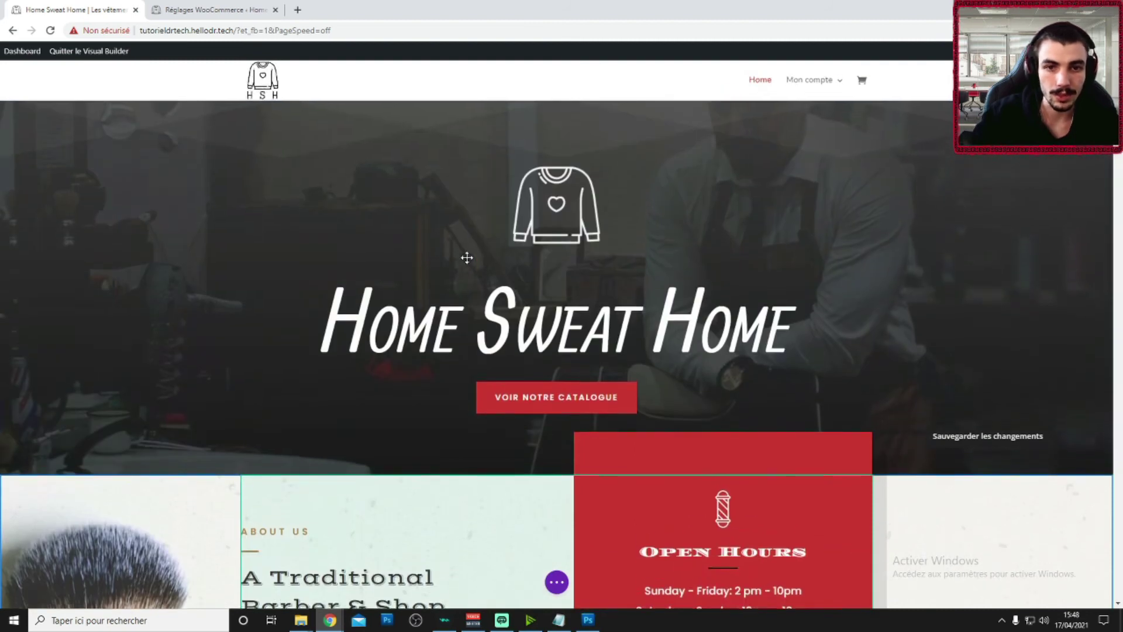
- Examine the homepage from the hero down to the services and appointments sections, returning to the About Us heading
scroll(410, 247, "down", 4)
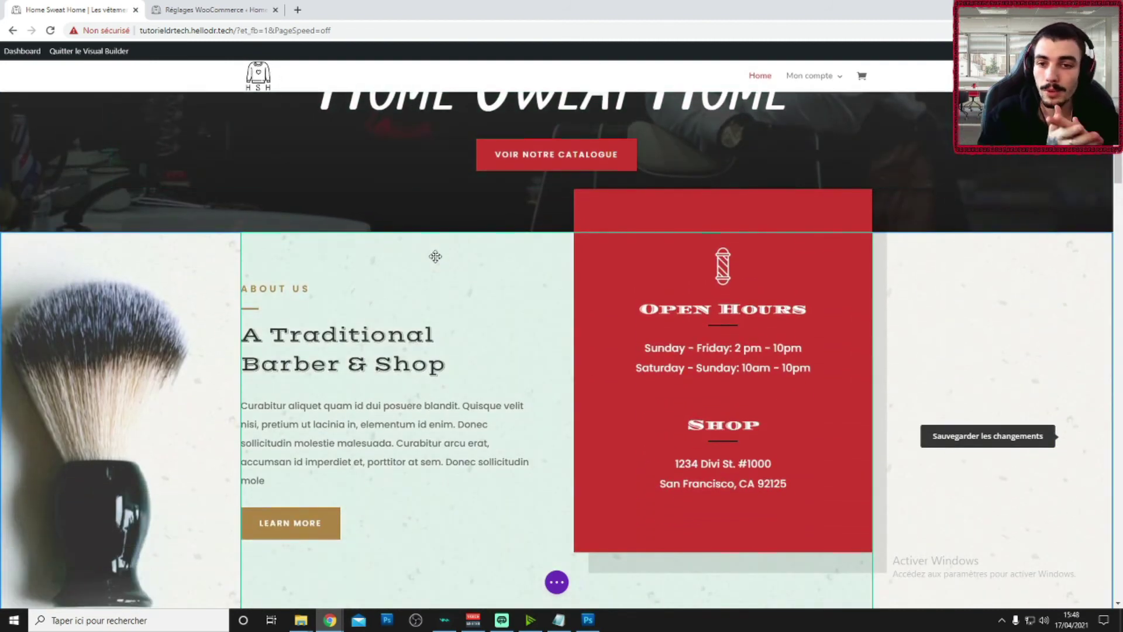
scroll(417, 289, "down", 12)
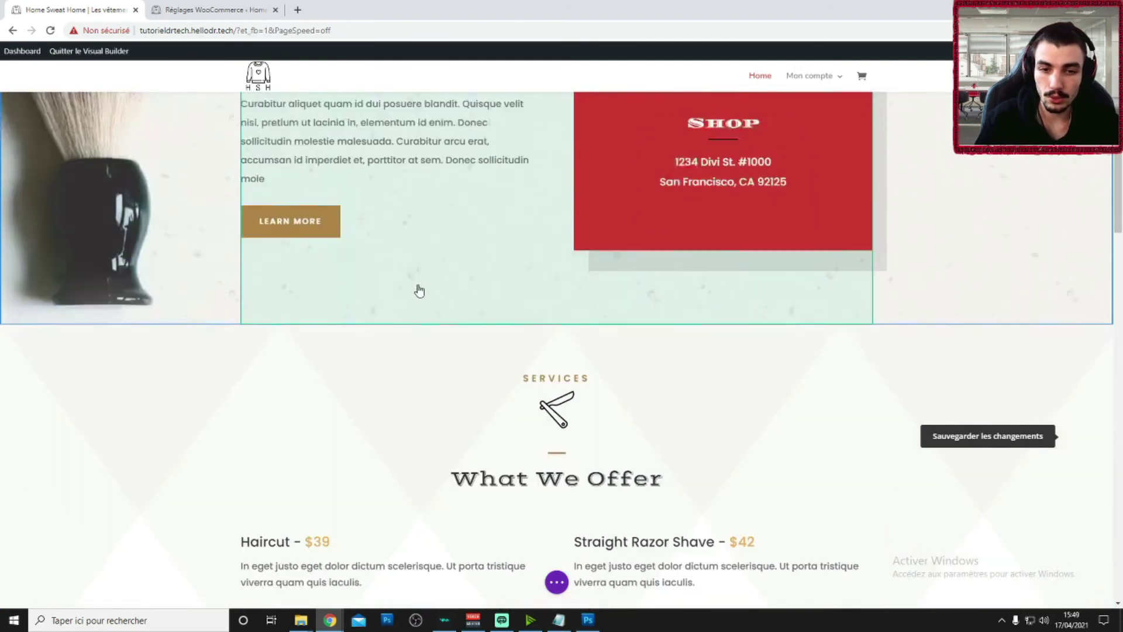
scroll(415, 291, "down", 4)
scroll(423, 293, "up", 15)
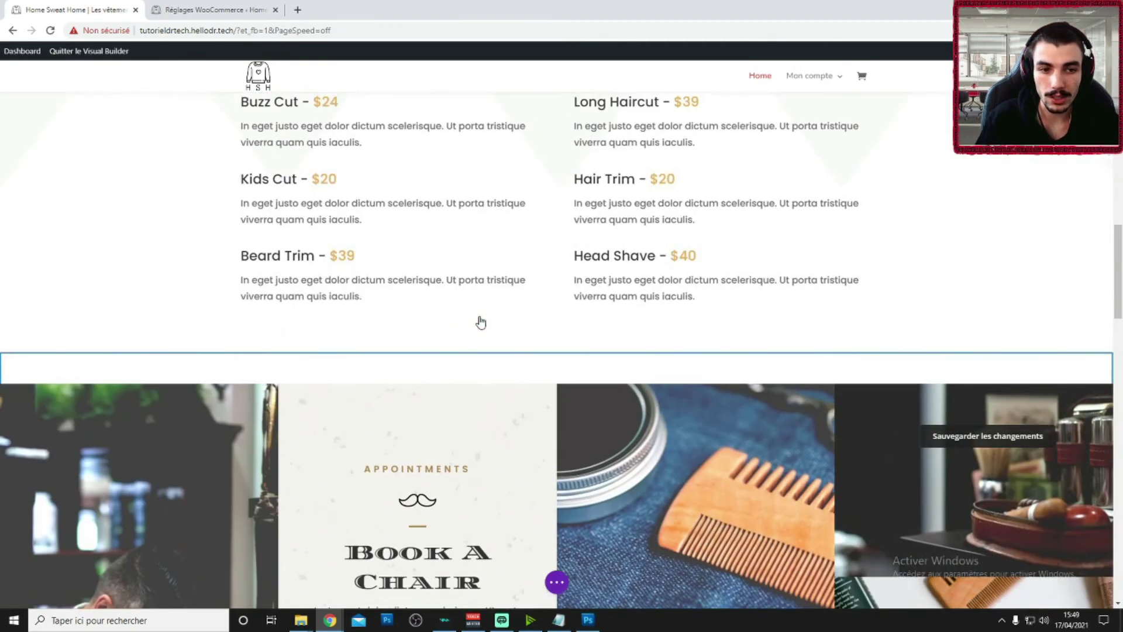
scroll(483, 314, "down", 5)
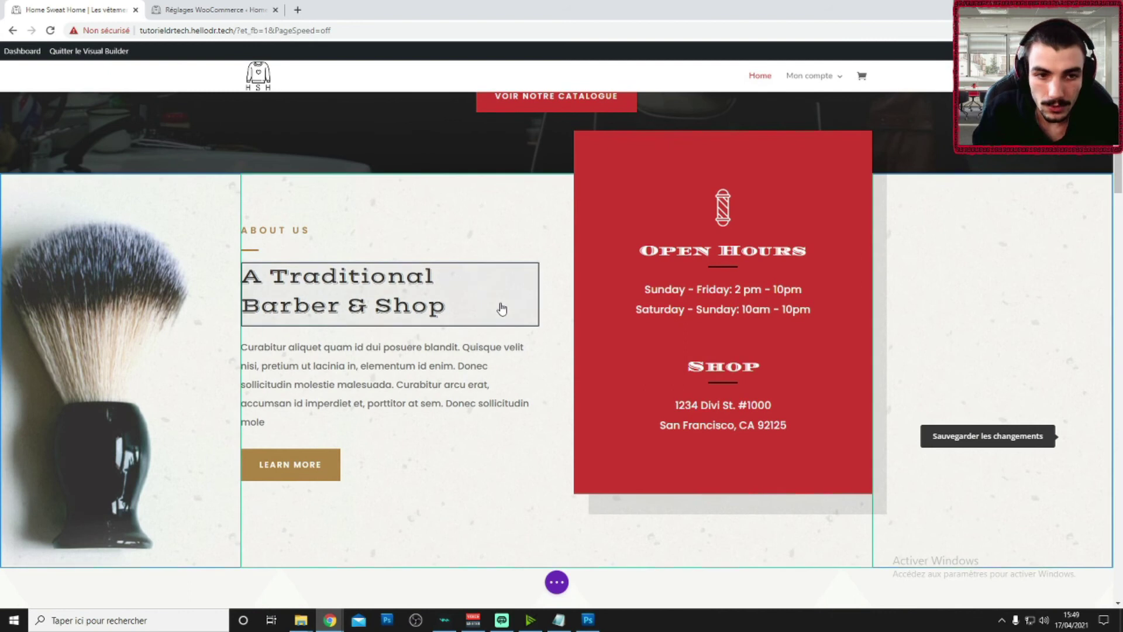
left_click(363, 297)
left_click(311, 305)
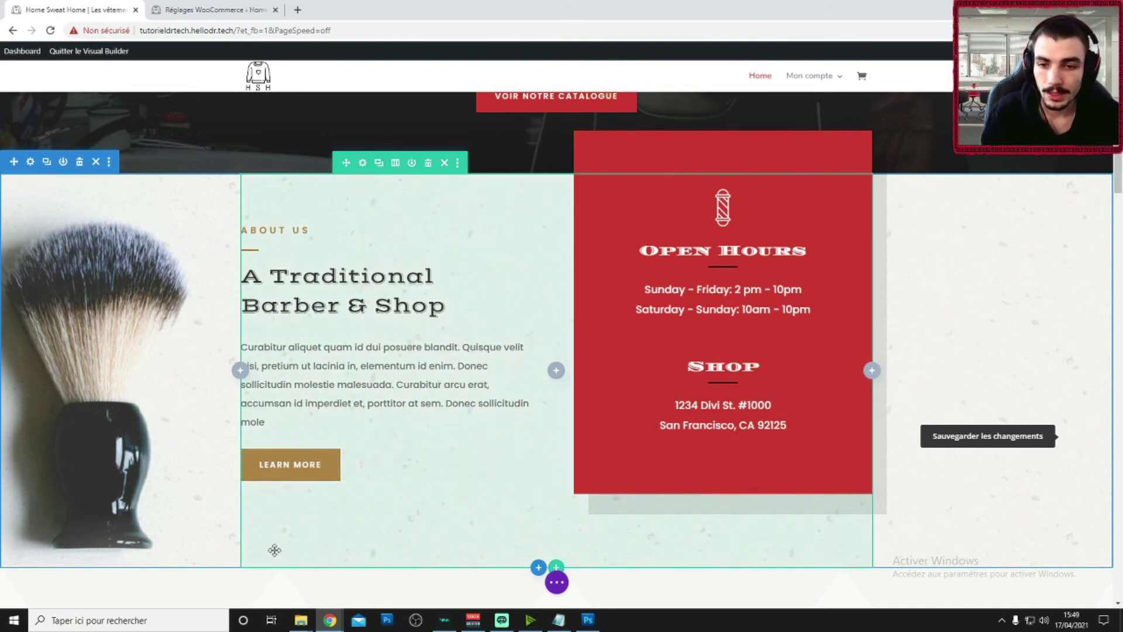
- Change the text of the About Us section's button to "Voir plus"
scroll(275, 547, "down", 2)
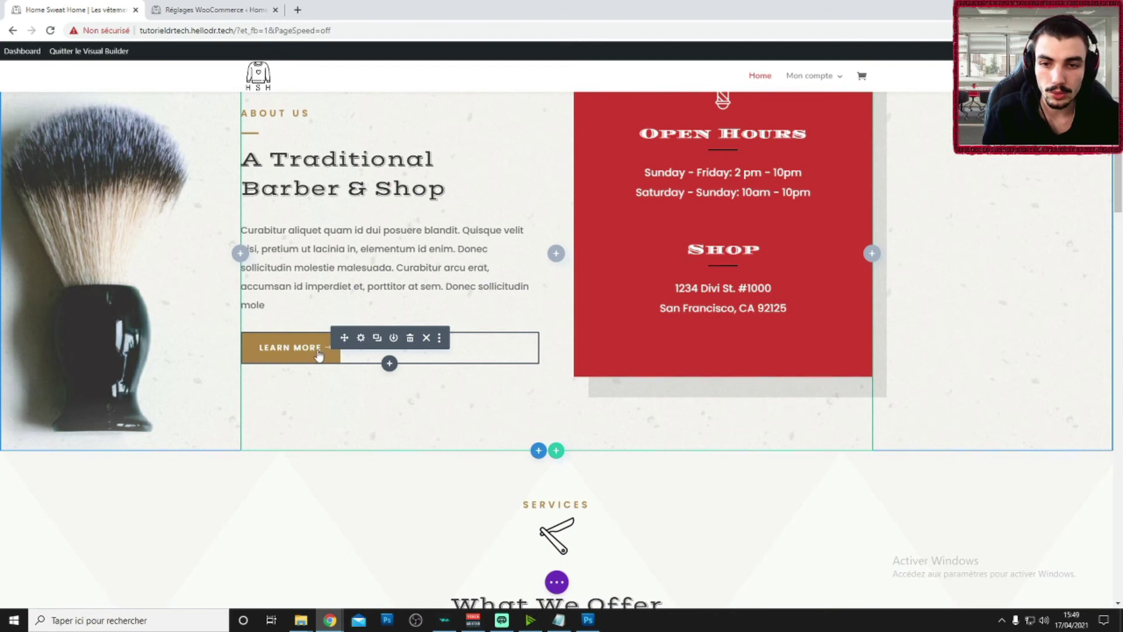
left_click(361, 338)
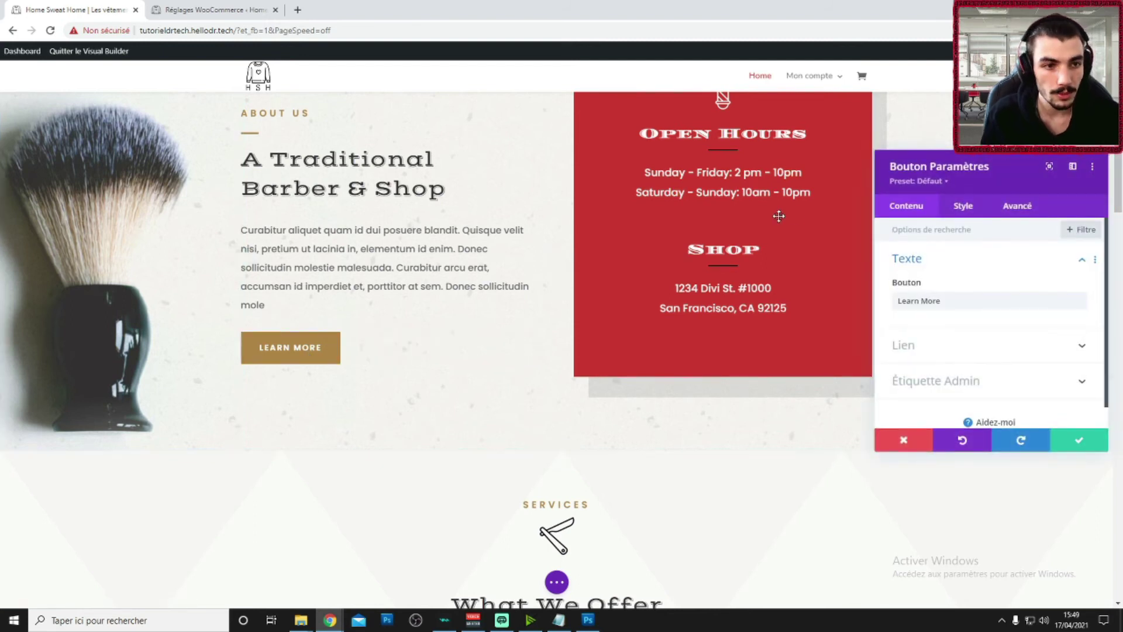
triple_click(922, 301)
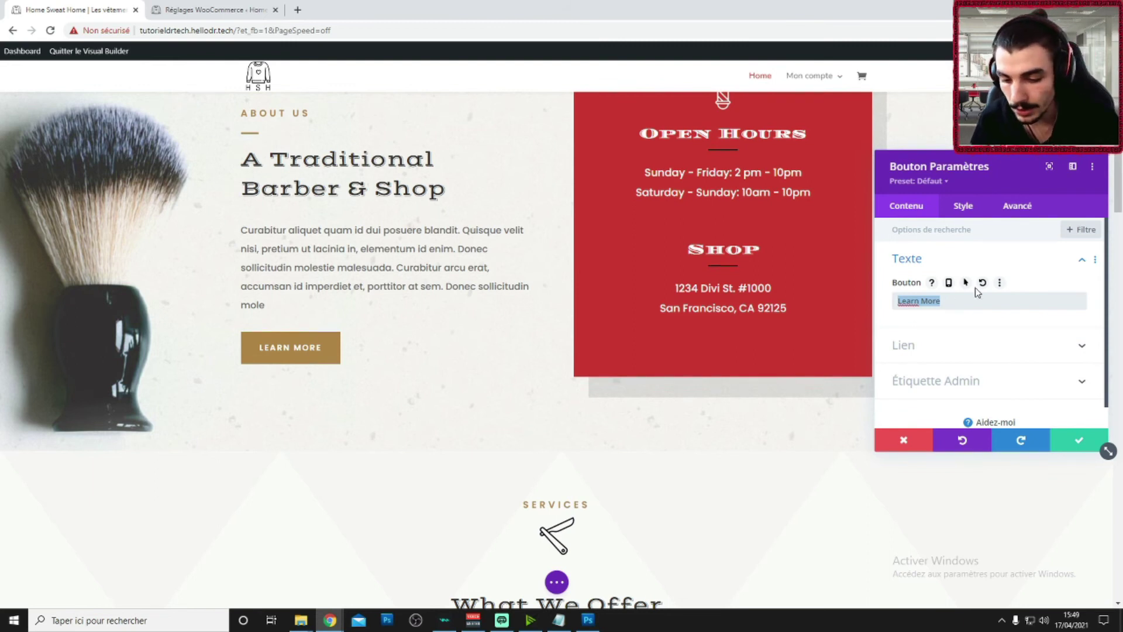
type("Voir plus")
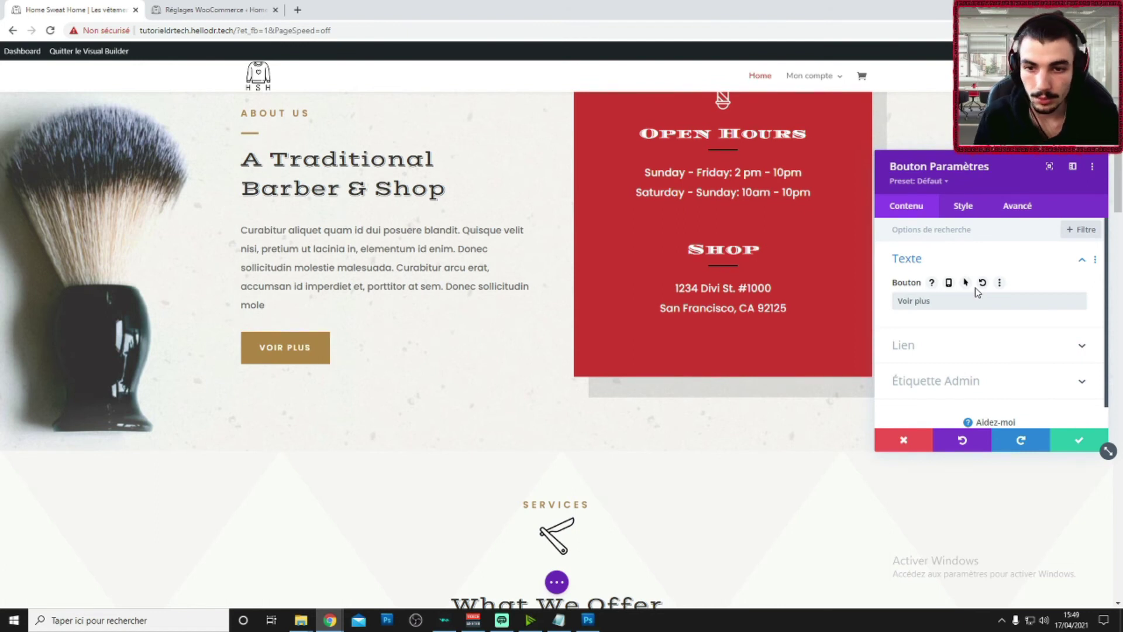
- Explore the dynamic page links available for the button's URL, leave the link empty and save the button settings
left_click(939, 350)
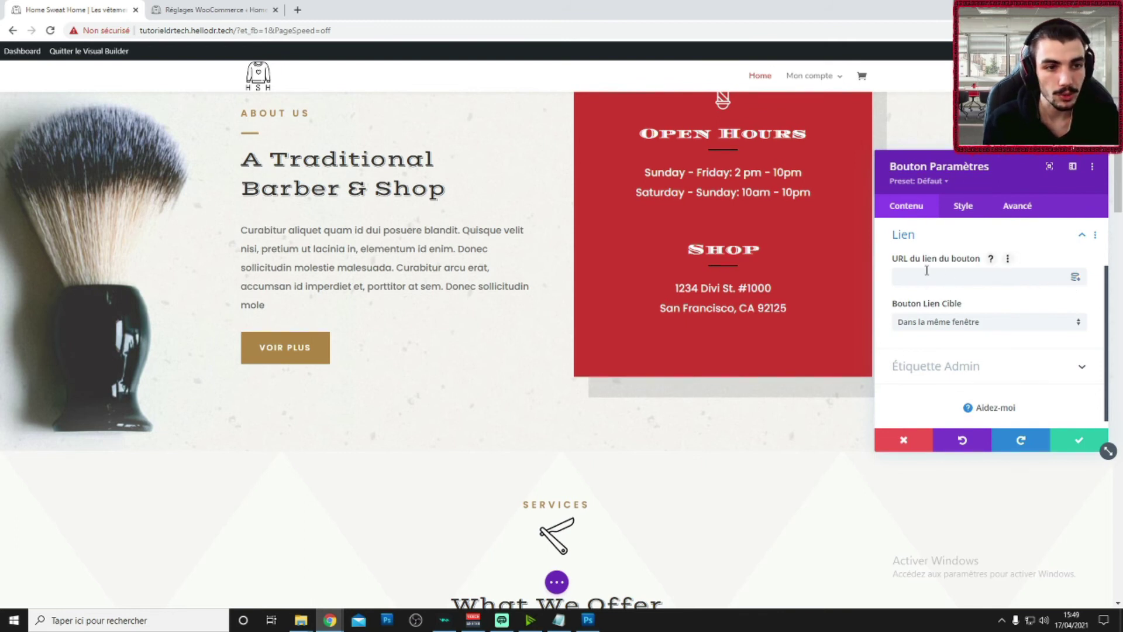
left_click(1075, 277)
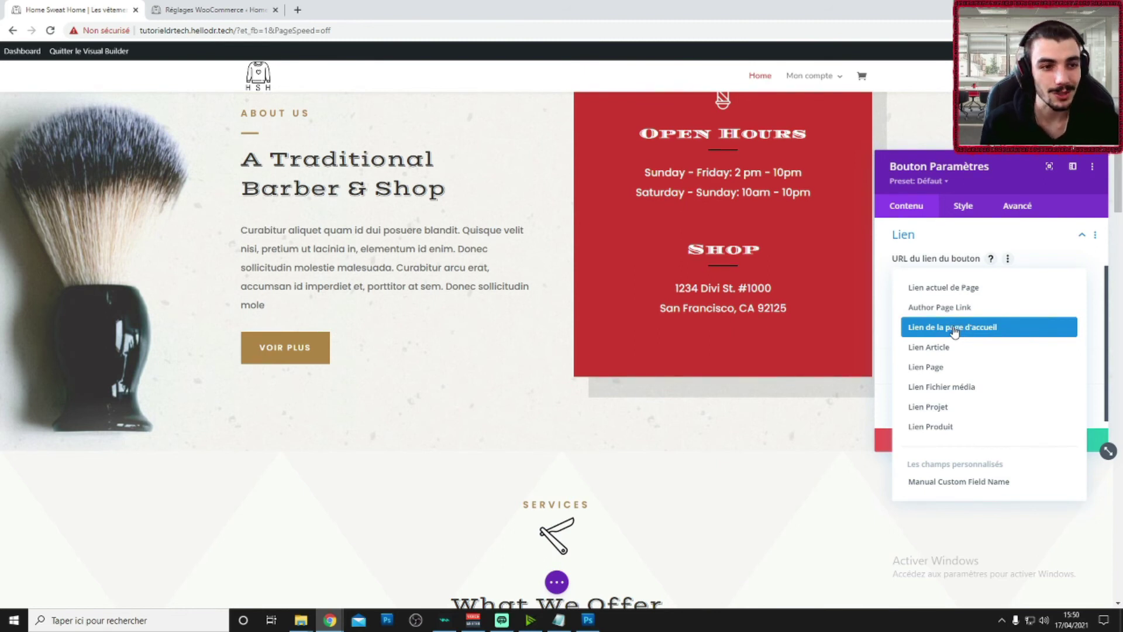
left_click(933, 367)
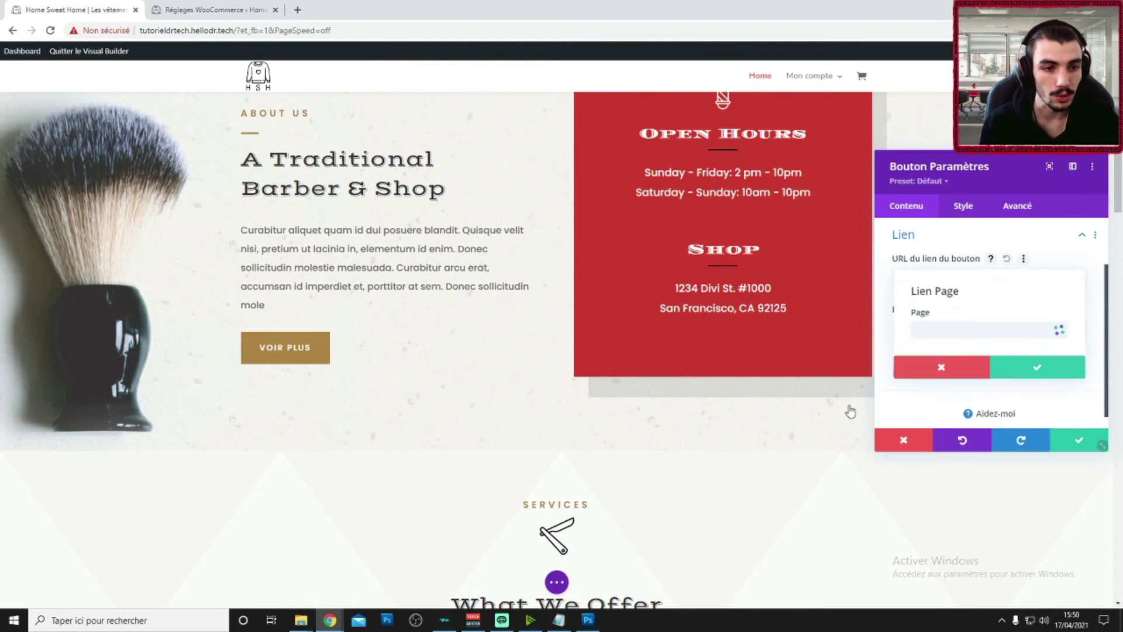
left_click(1011, 337)
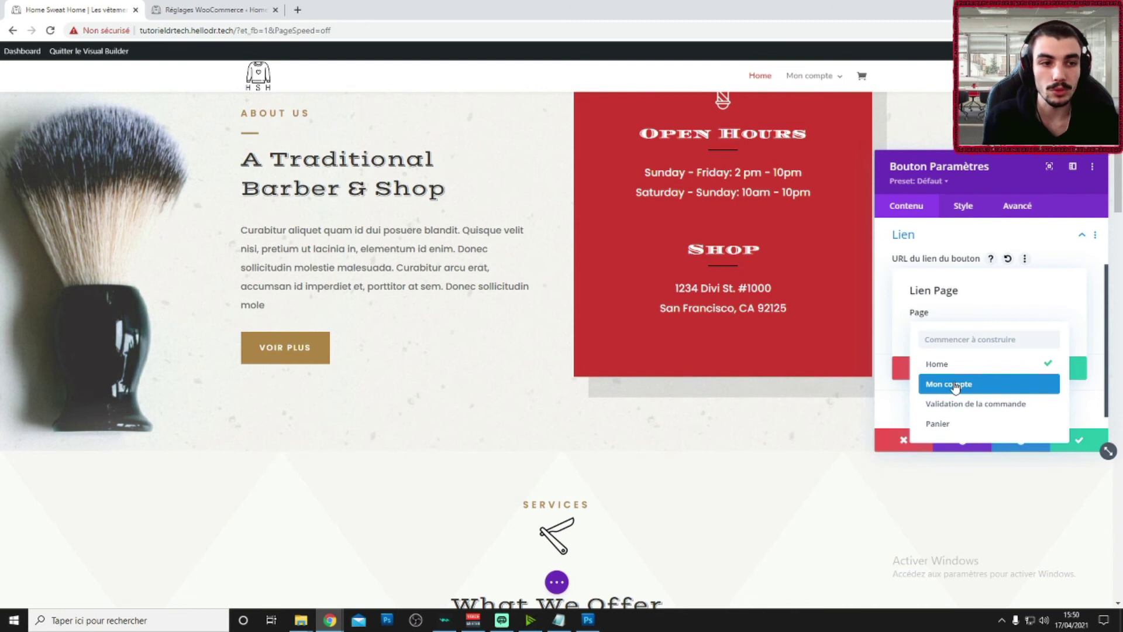
left_click(1062, 297)
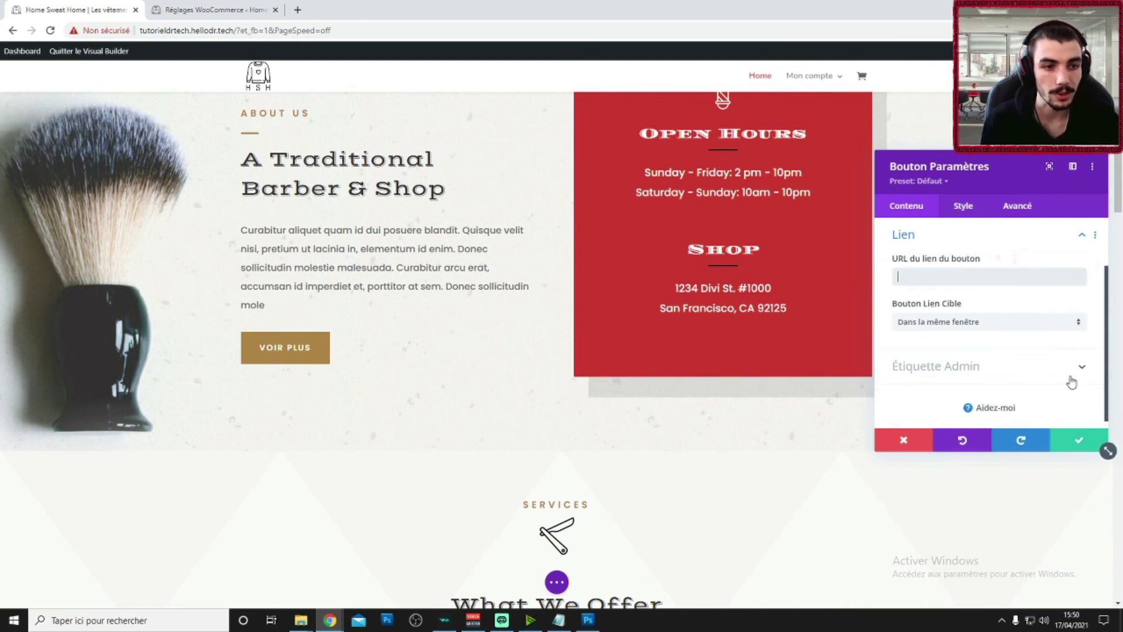
left_click(1079, 441)
- Inspect the image settings of the razor icon in the Services section and close them without replacing the image
scroll(562, 347, "down", 3)
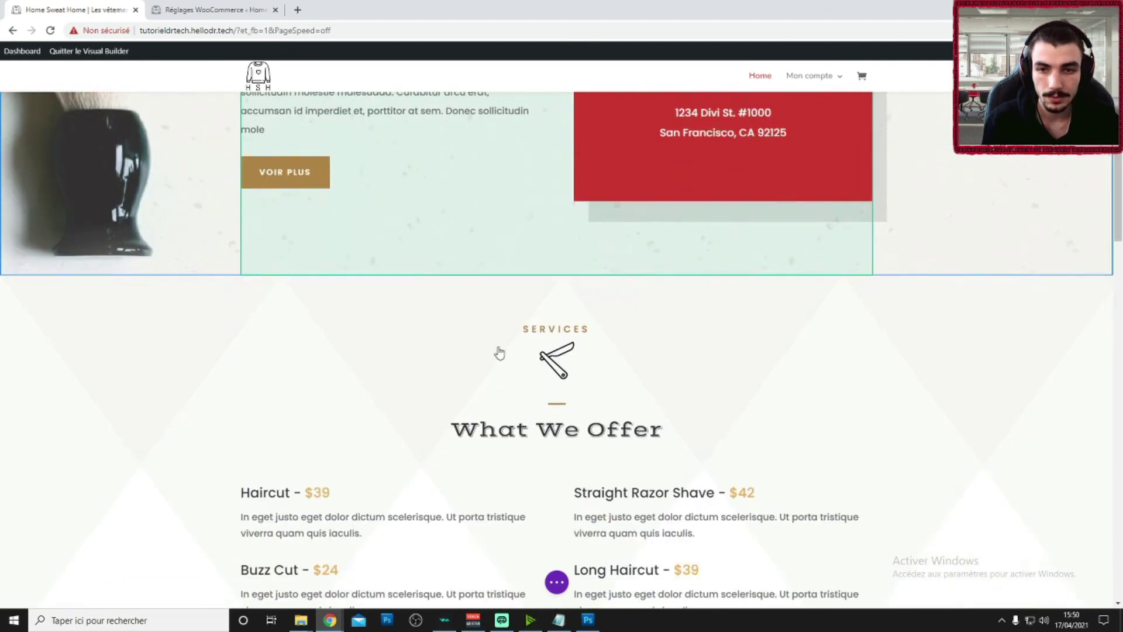
scroll(499, 353, "up", 10)
scroll(774, 350, "down", 8)
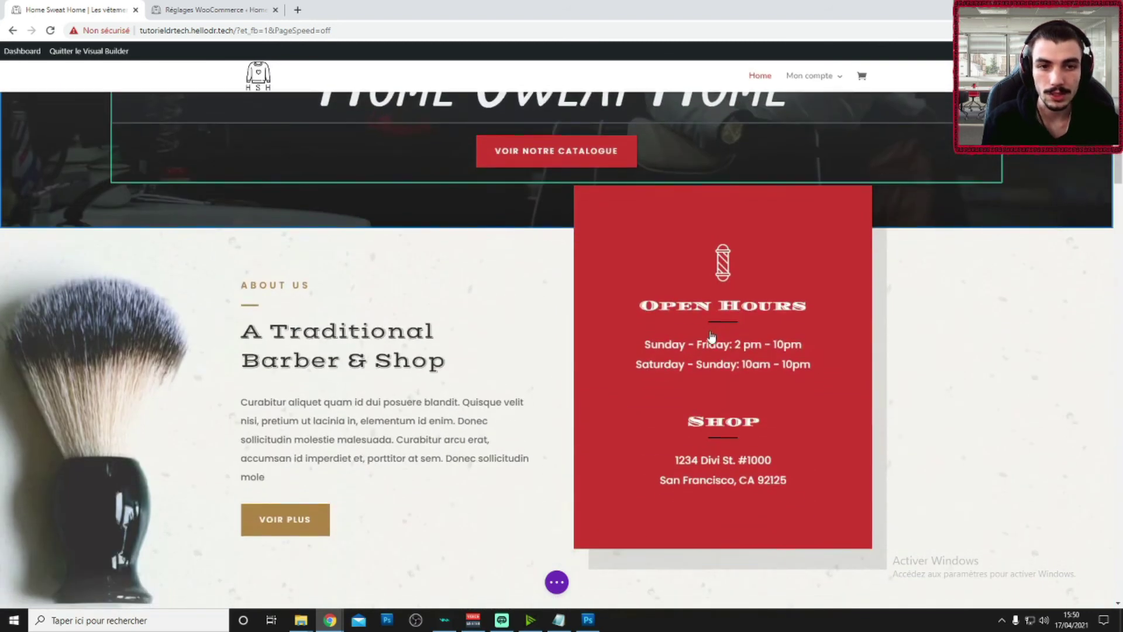
scroll(536, 310, "down", 2)
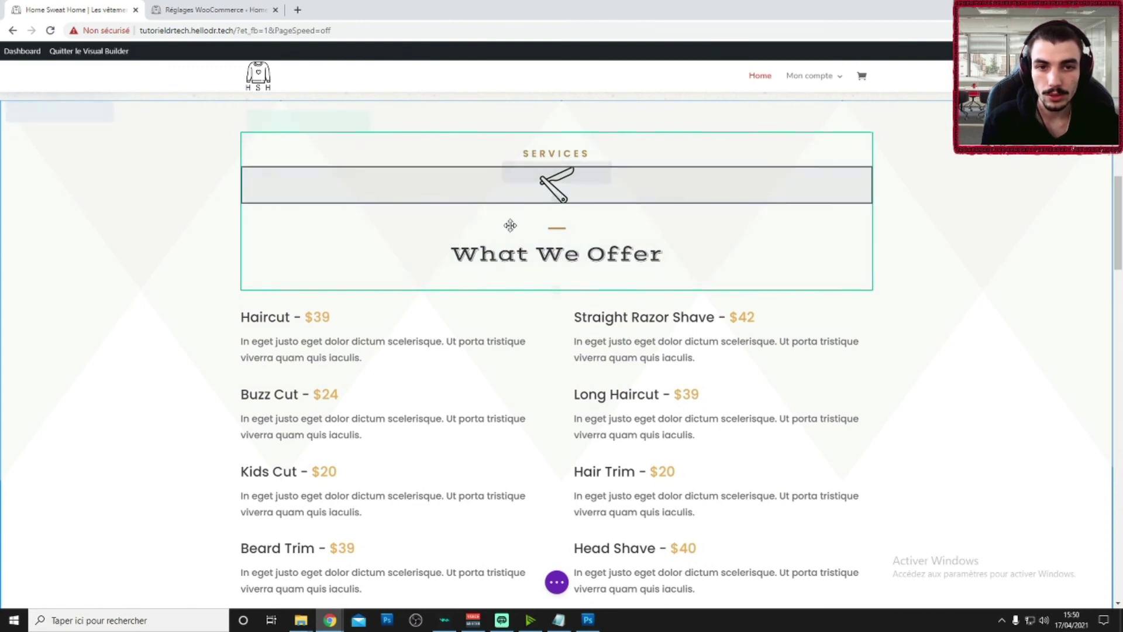
left_click(527, 174)
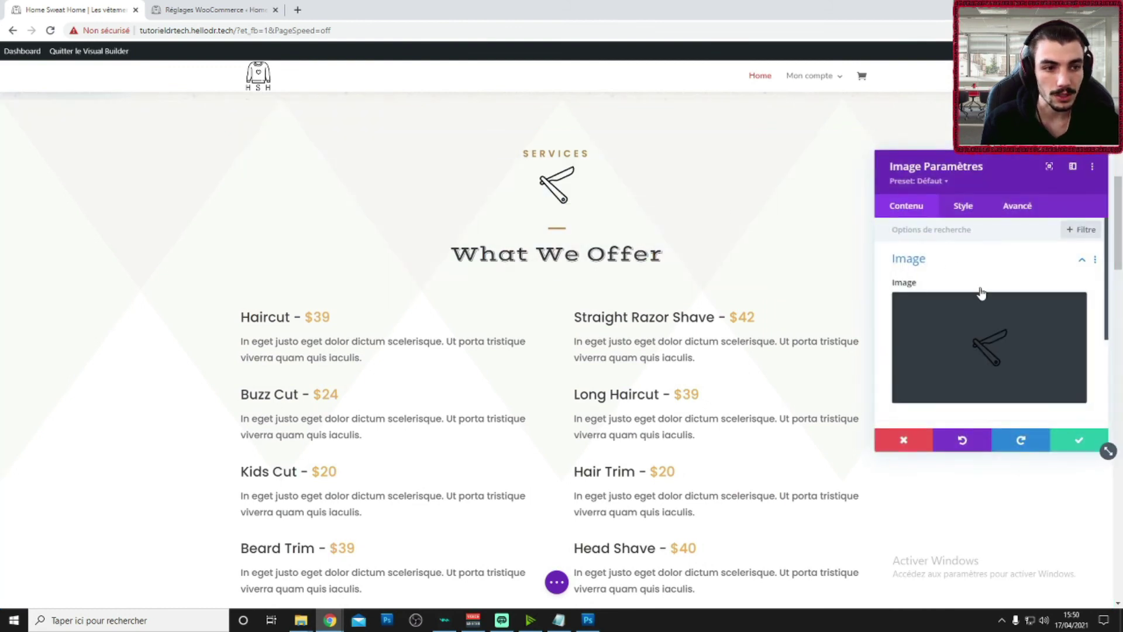
left_click(966, 341)
key("Escape")
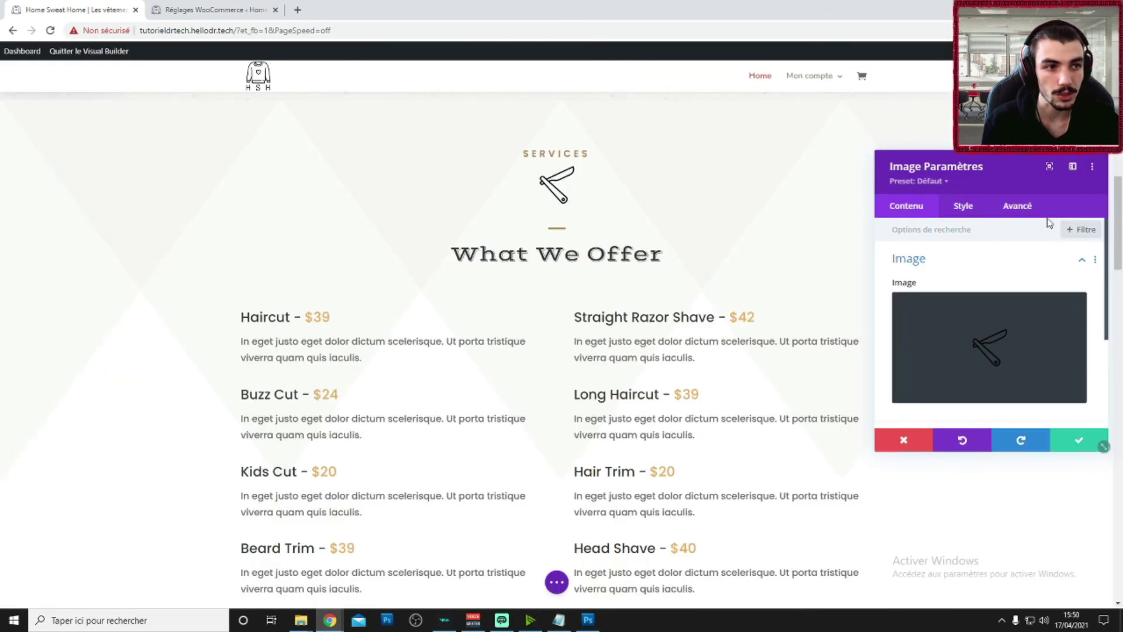
left_click(902, 440)
- Add a third column to the row holding the What We Offer price list and save the column and row settings
scroll(547, 325, "down", 1)
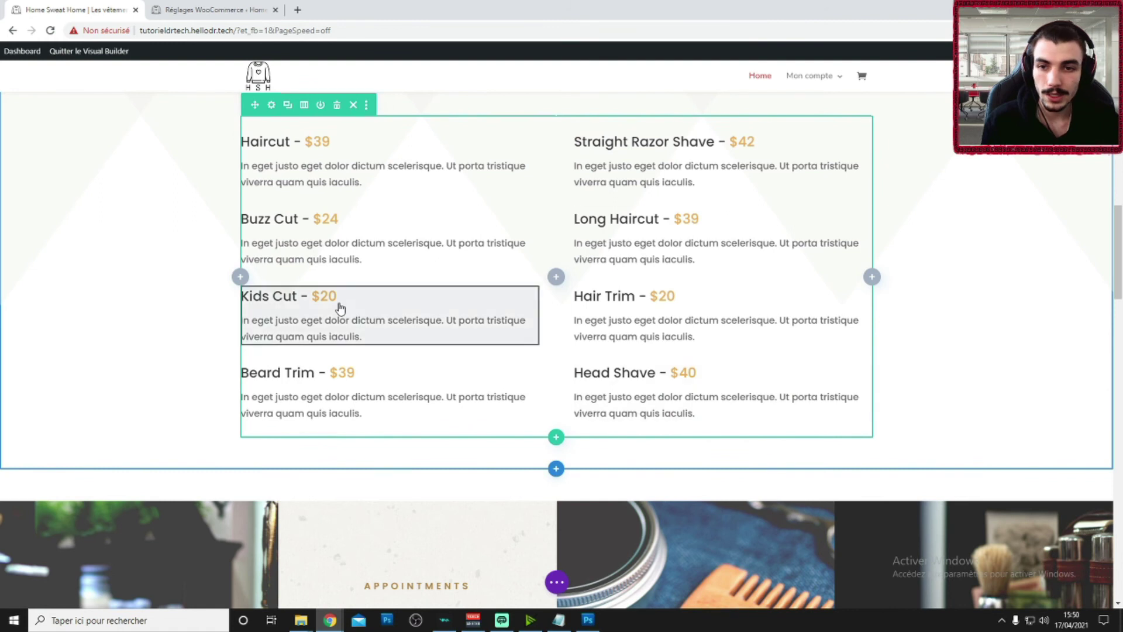
scroll(286, 220, "up", 1)
scroll(286, 220, "up", 6)
scroll(965, 353, "down", 7)
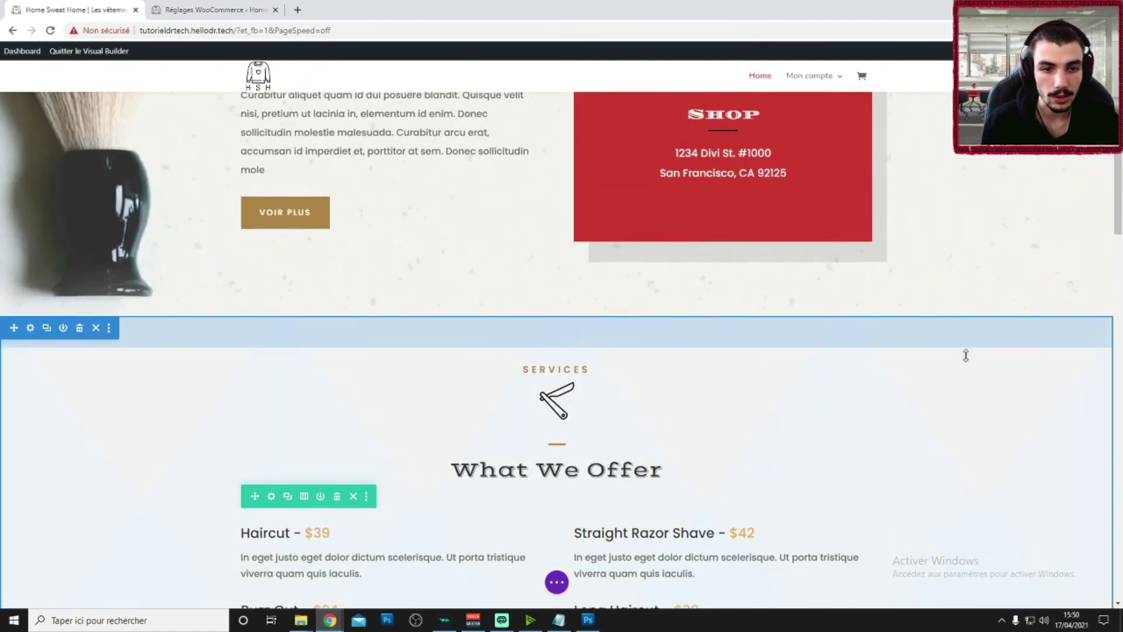
scroll(269, 226, "up", 2)
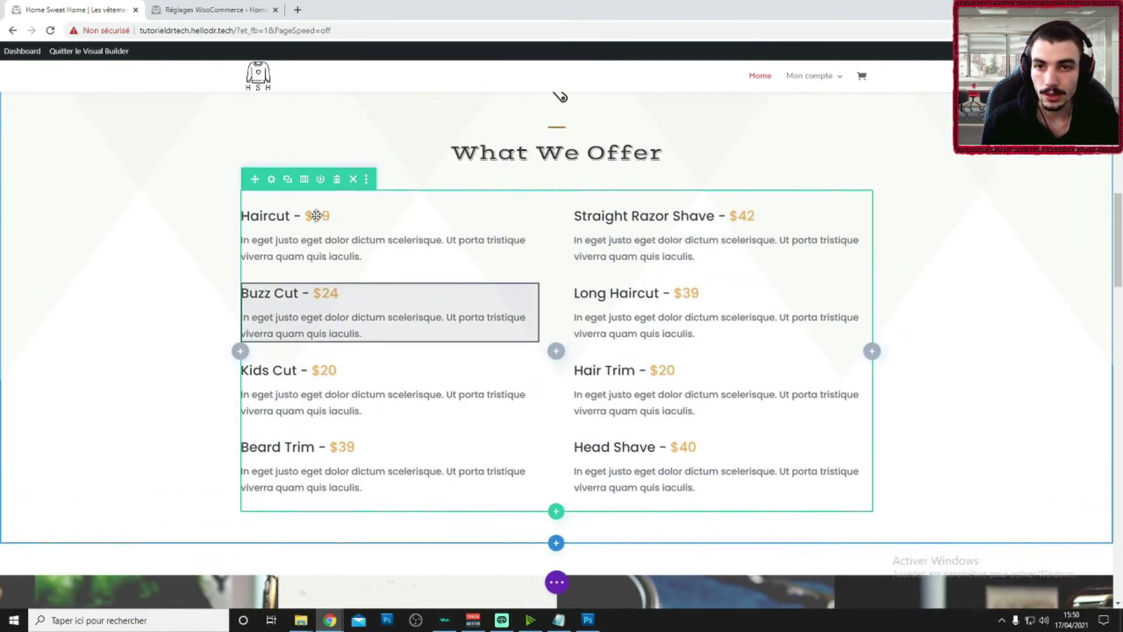
left_click(271, 222)
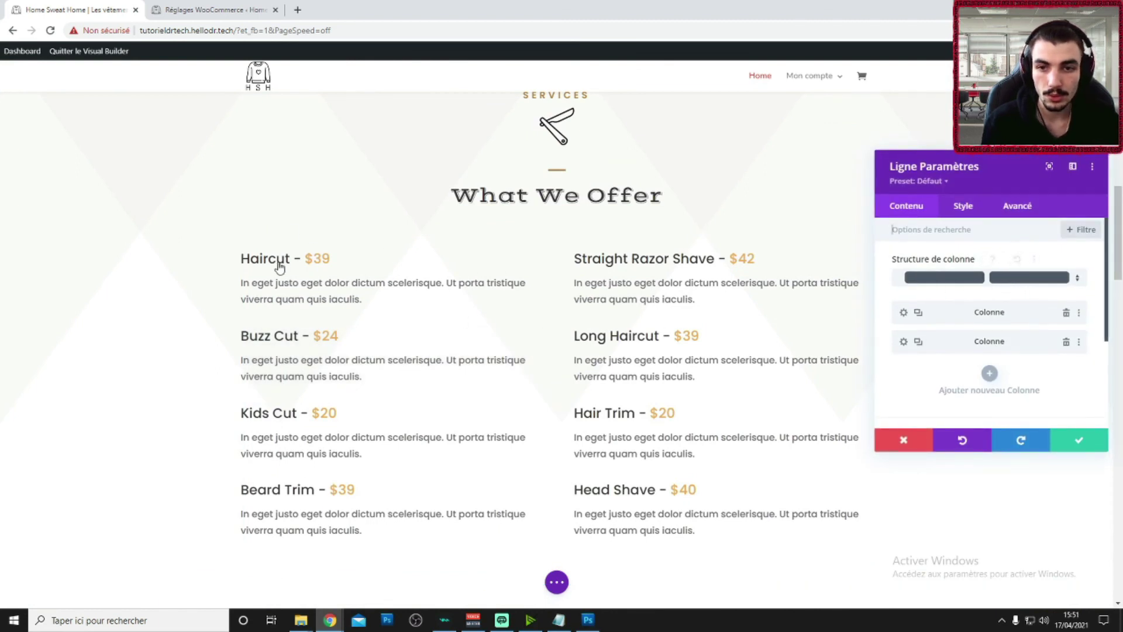
scroll(847, 312, "down", 1)
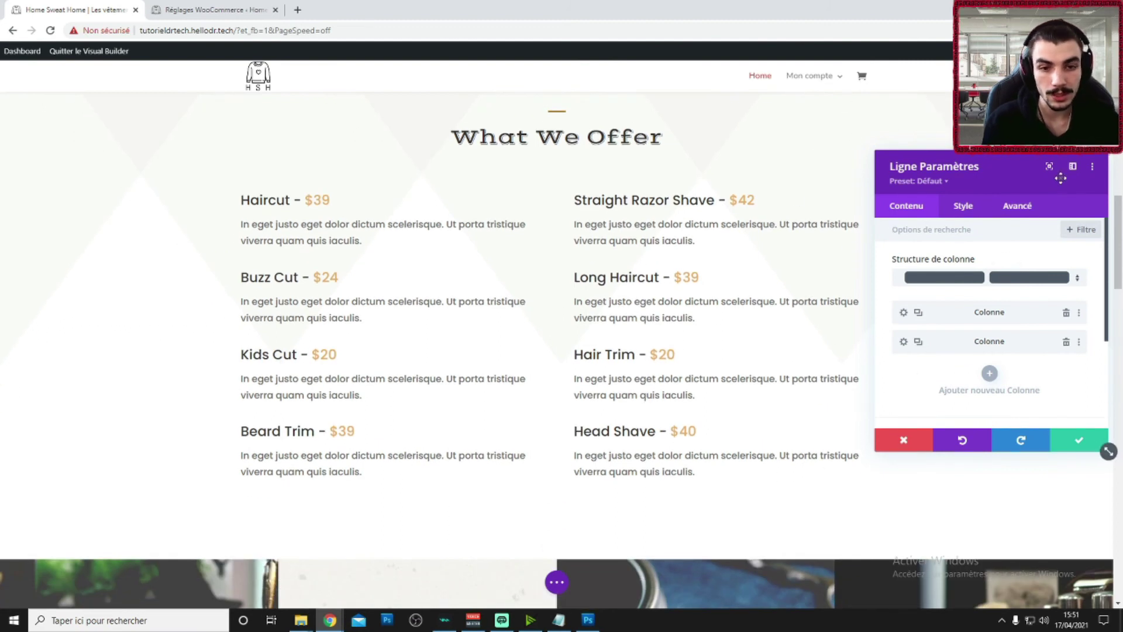
scroll(604, 306, "down", 4)
scroll(567, 310, "down", 2)
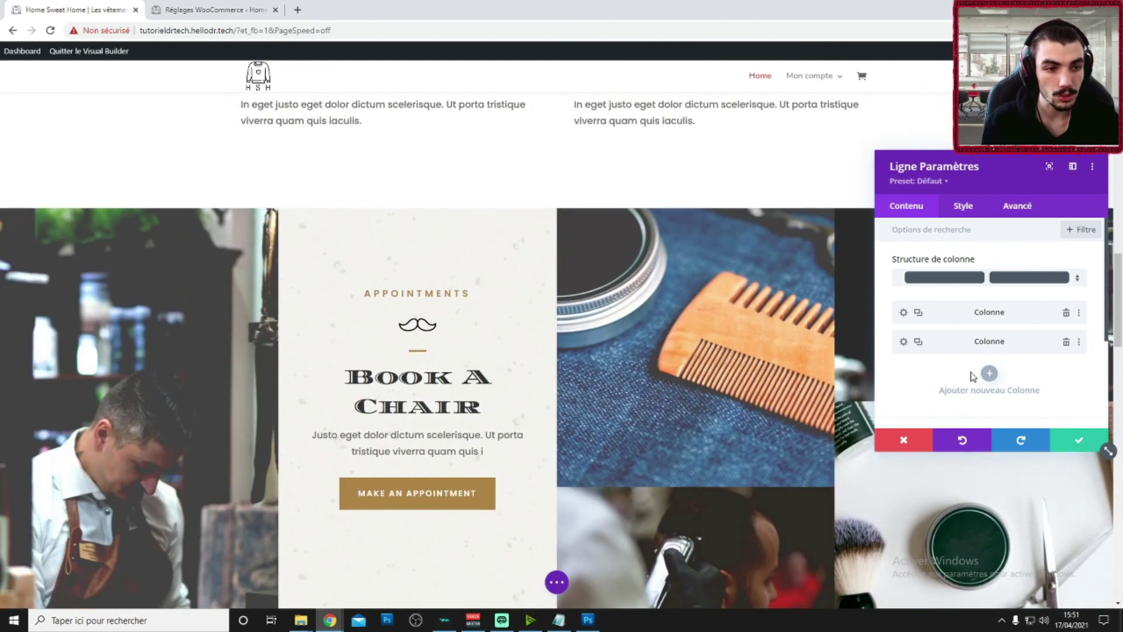
left_click(903, 312)
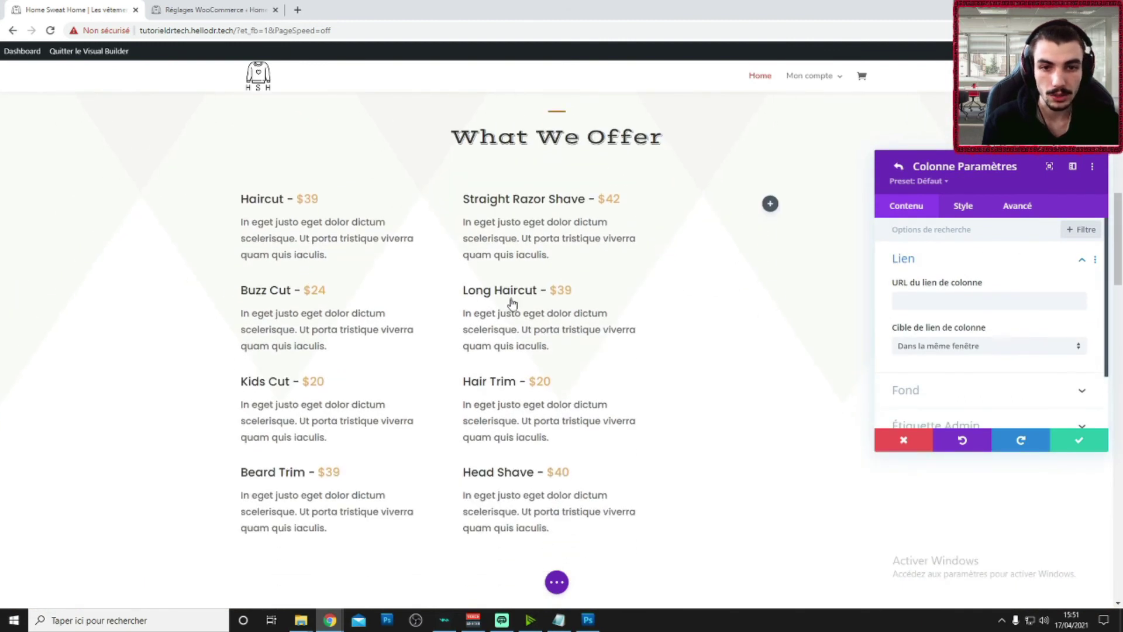
left_click(1074, 448)
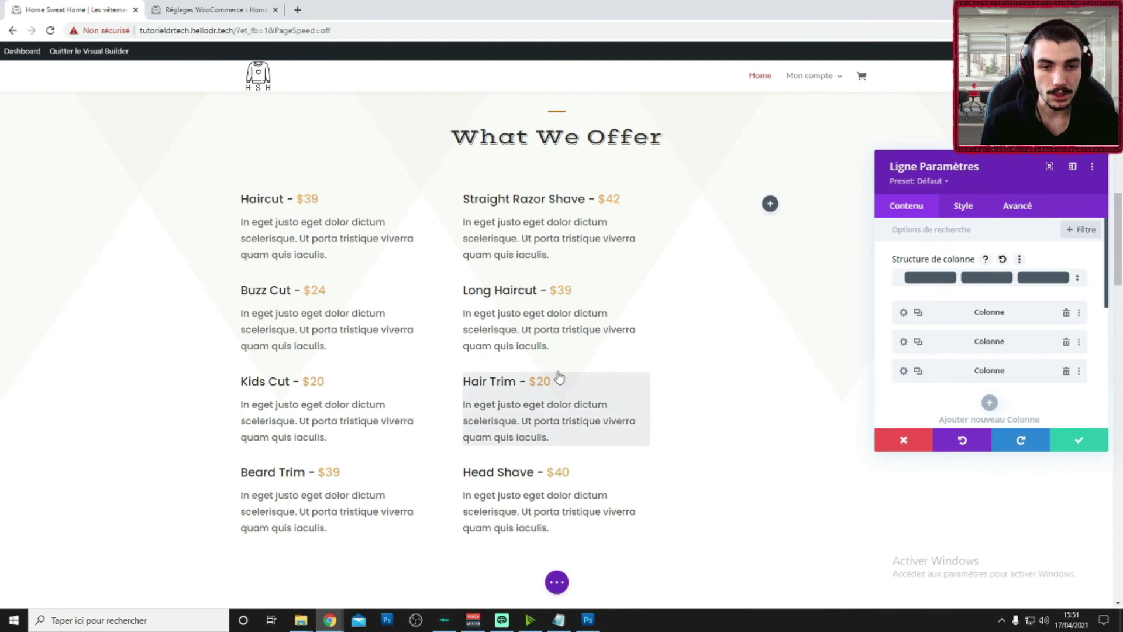
left_click(1074, 448)
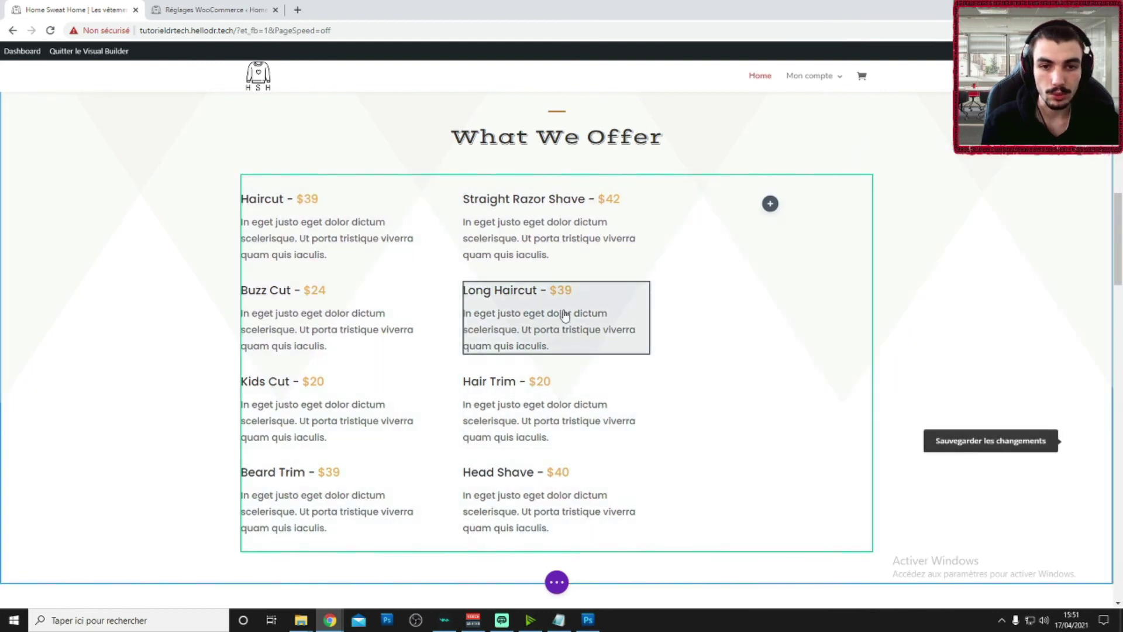
- Move the Straight Razor Shave item into the empty third column and from there to the end of the second column
mouse_move(529, 222)
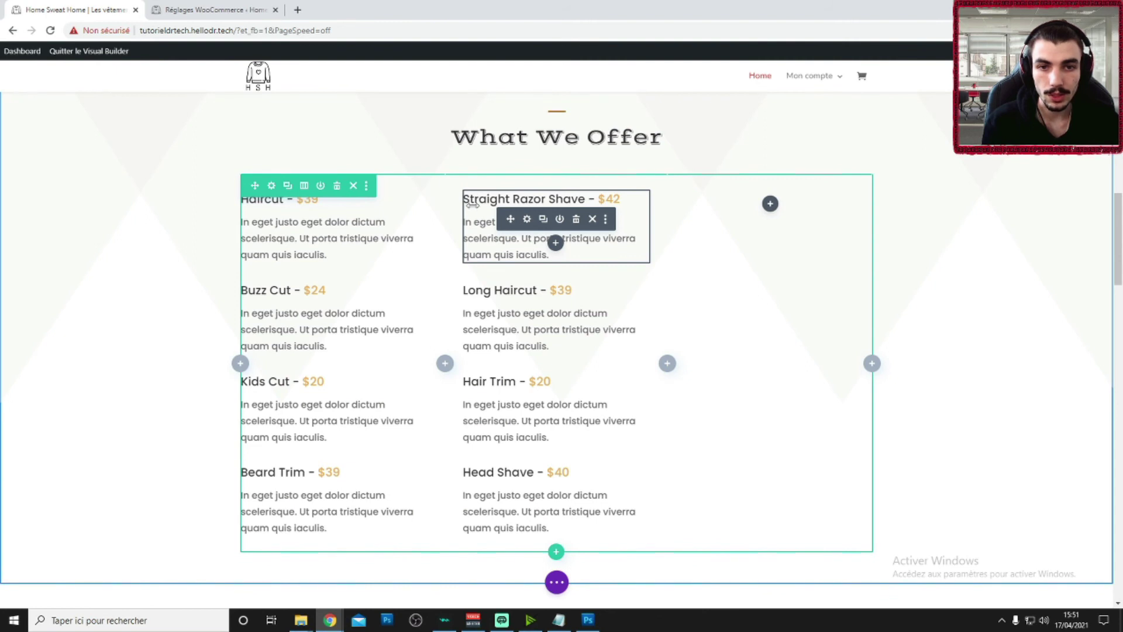
left_click_drag(518, 221, 759, 321)
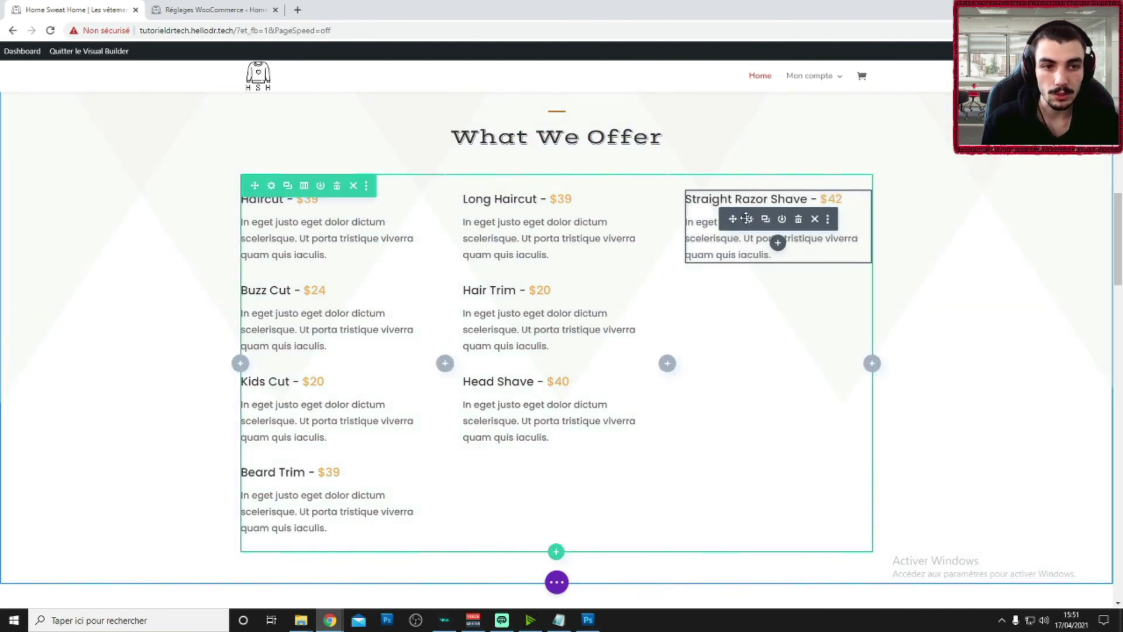
left_click_drag(734, 220, 517, 486)
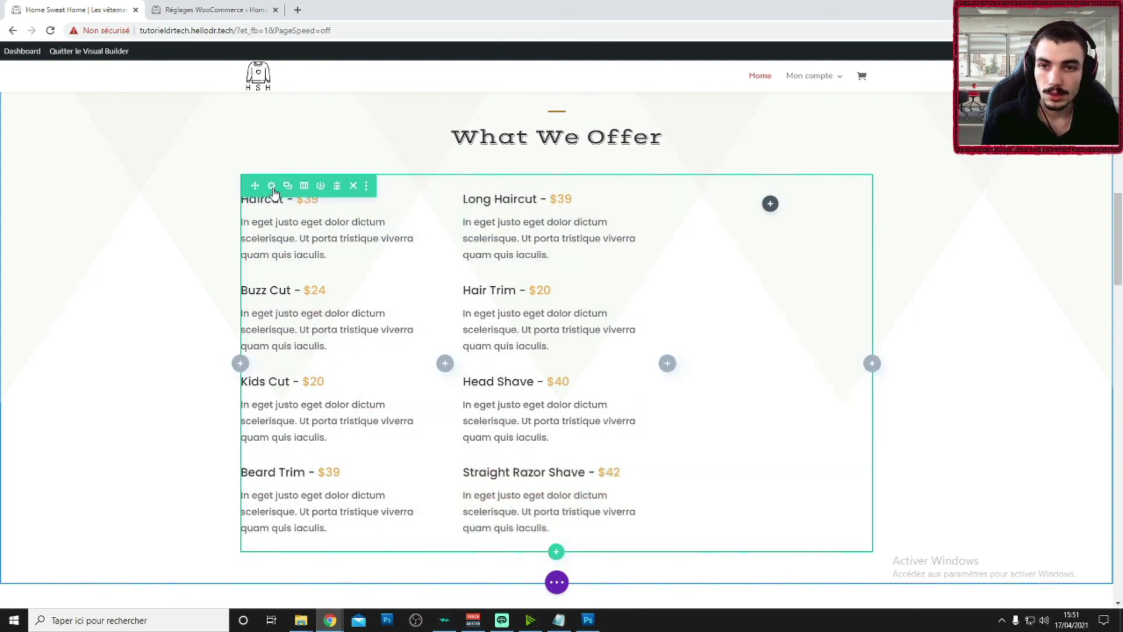
- Remove the empty third column from the What We Offer row and save the row settings
left_click(275, 193)
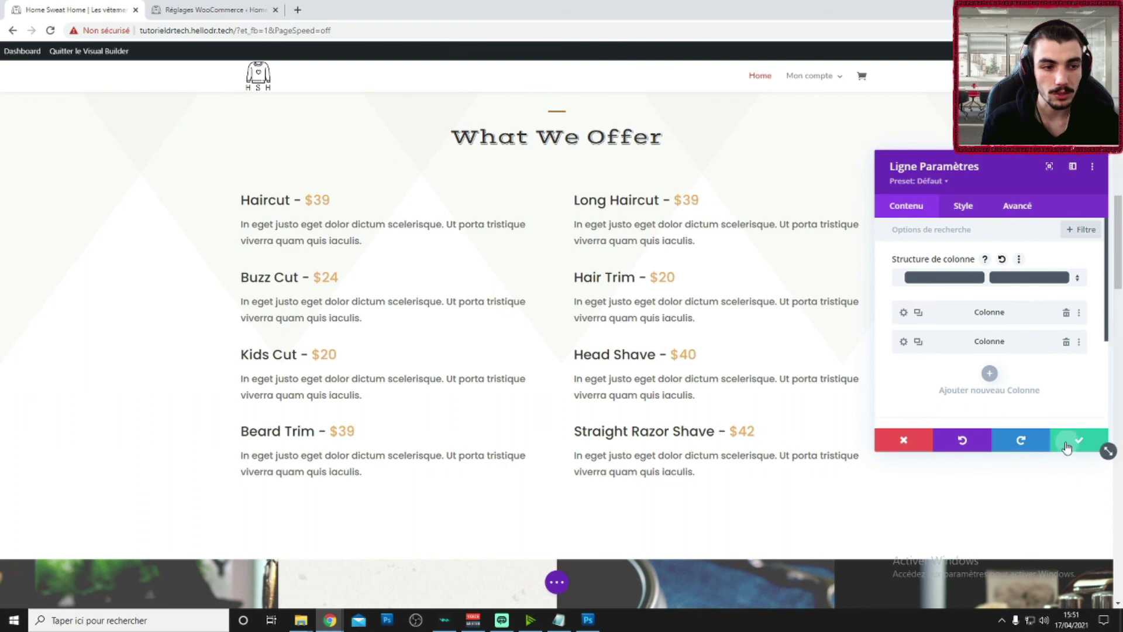
left_click(1071, 447)
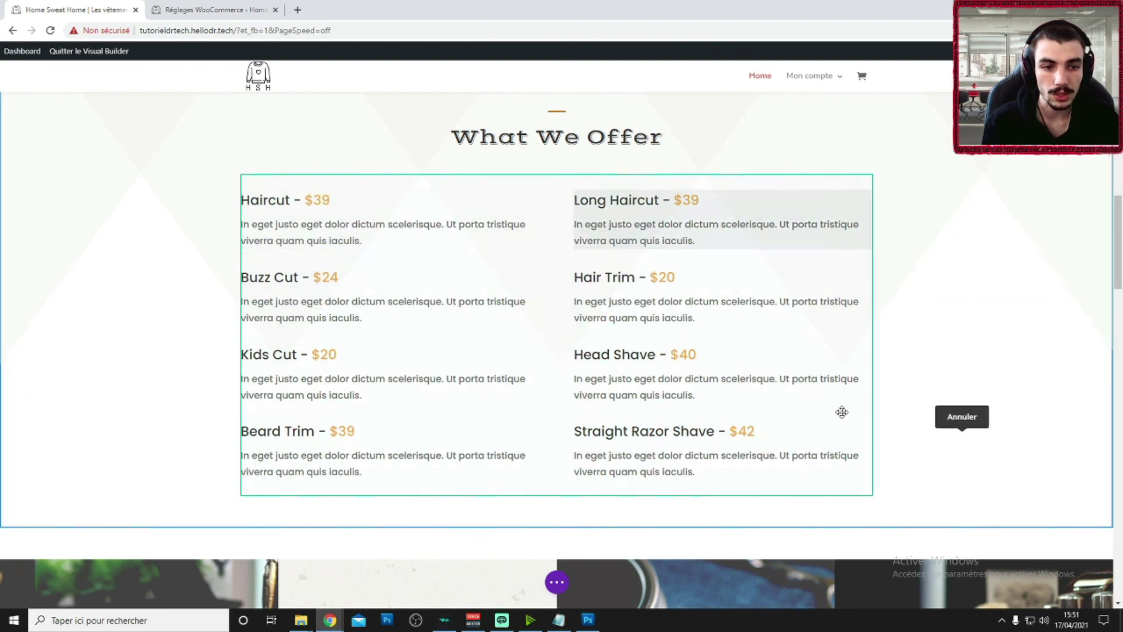
scroll(474, 449, "down", 10)
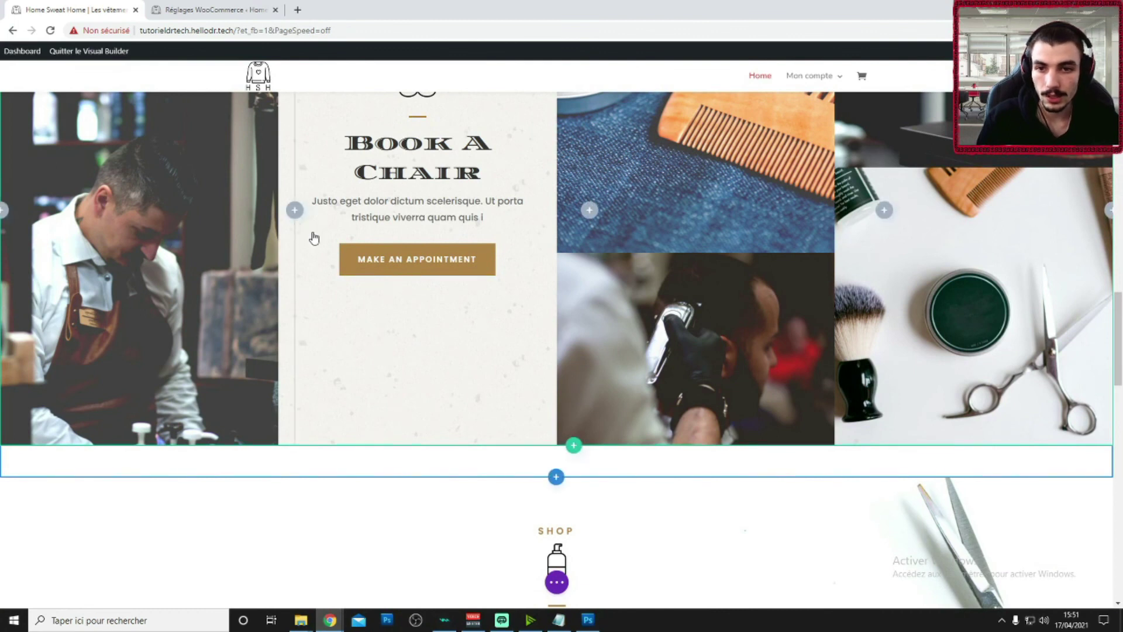
scroll(314, 237, "up", 4)
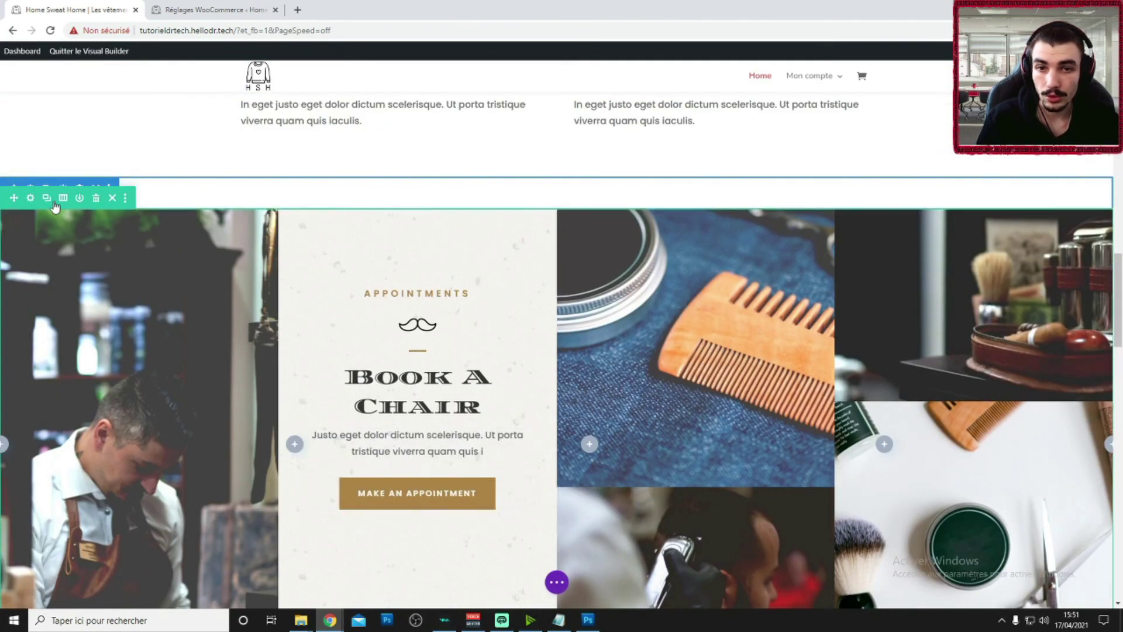
- Inspect the column structure of the row holding the Book A Chair block and pictures, and close its settings without changes
left_click(31, 199)
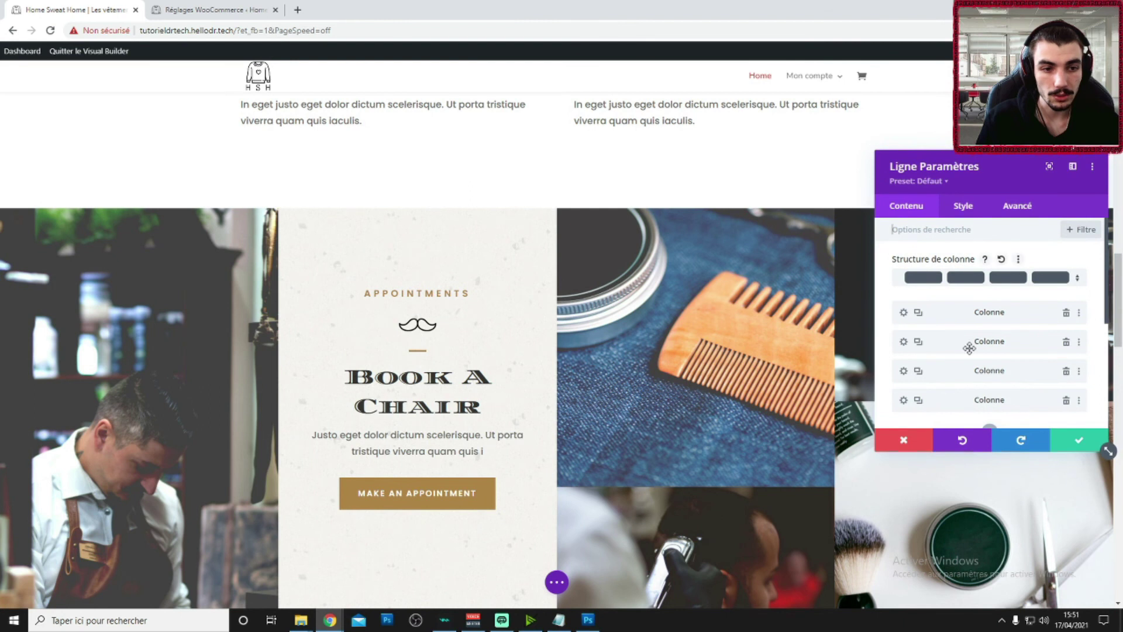
scroll(953, 372, "down", 1)
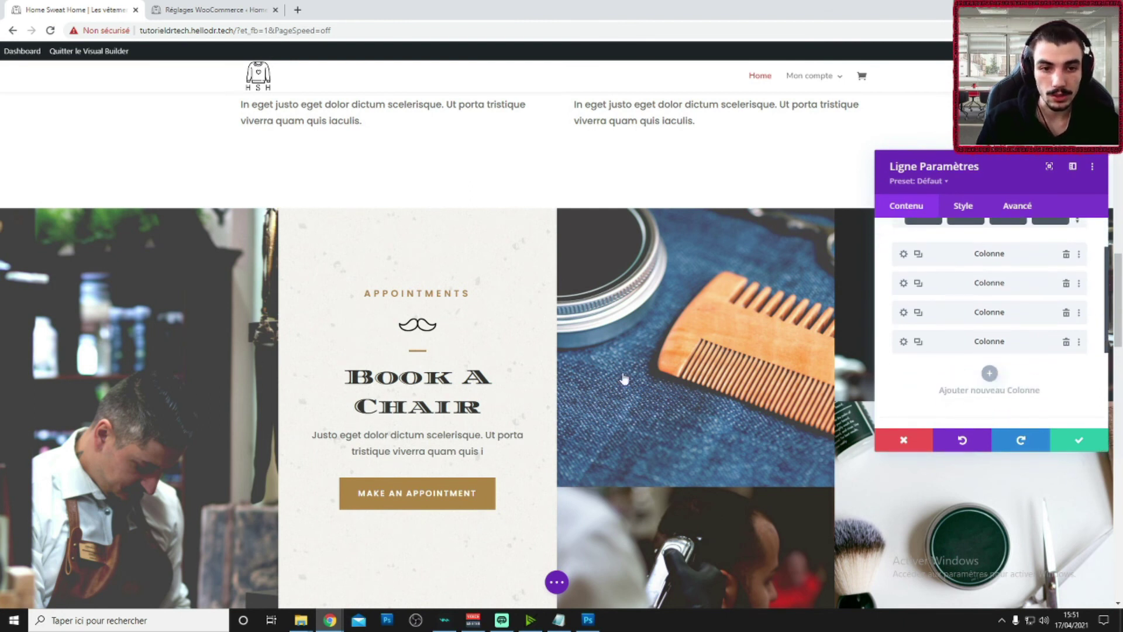
left_click_drag(990, 164, 597, 147)
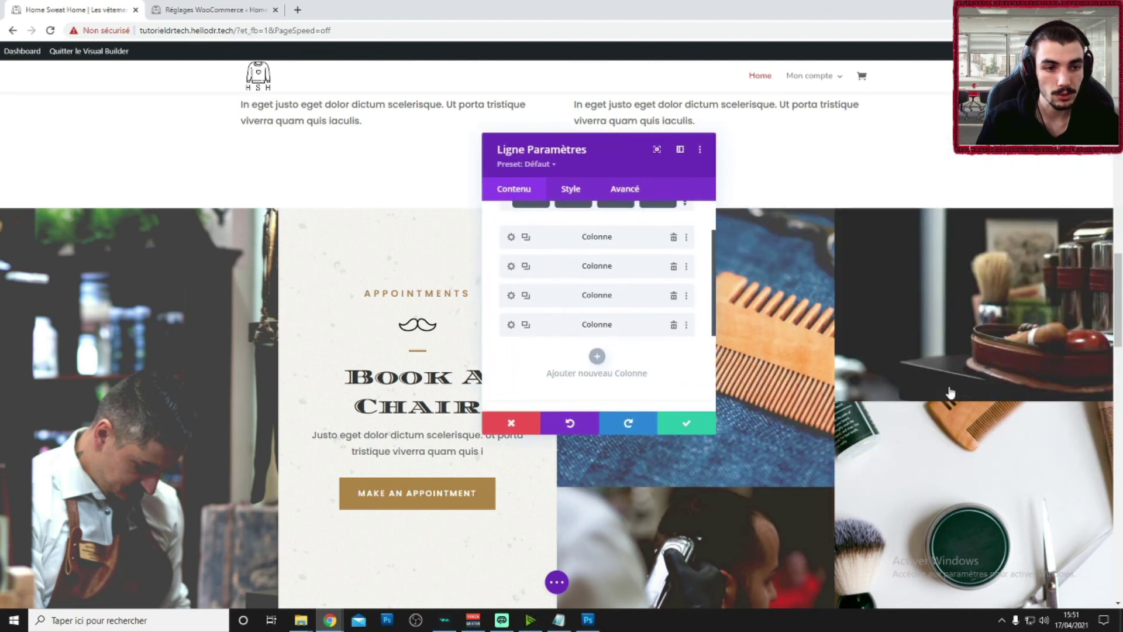
scroll(1028, 383, "down", 3)
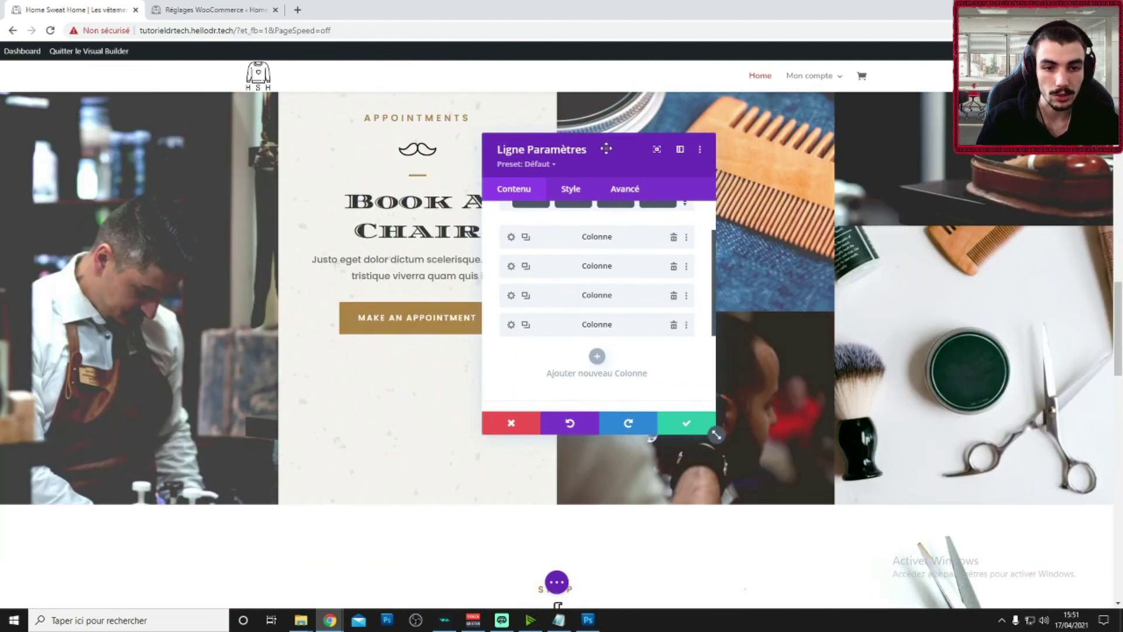
left_click(510, 422)
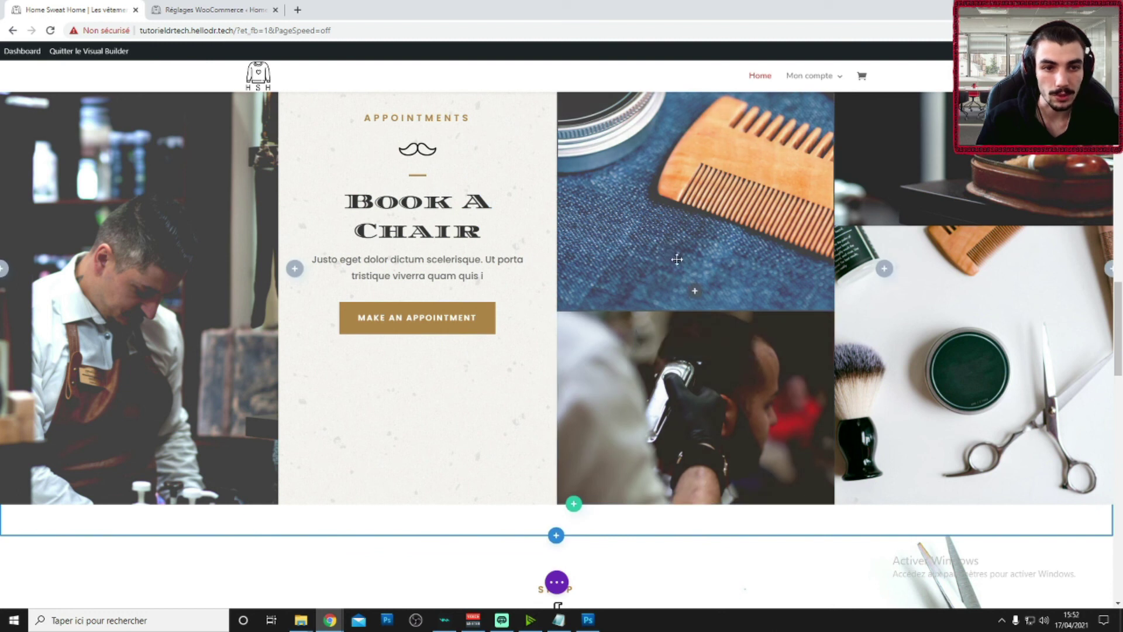
- Insert a Texte module with its default content between the comb and hair clipper pictures and save it
left_click(695, 292)
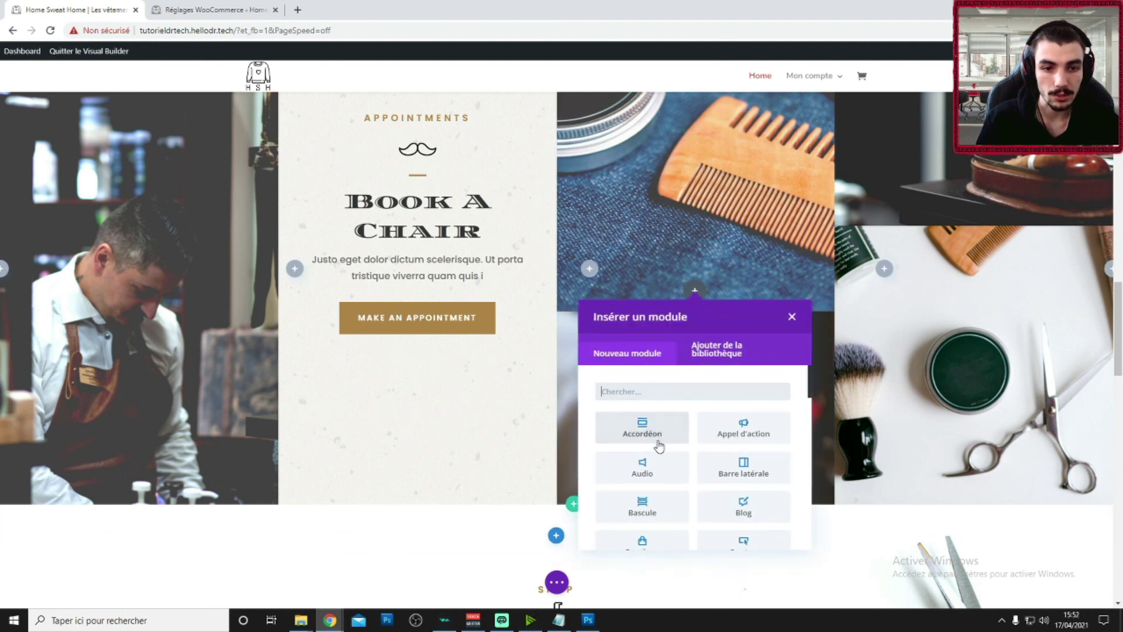
scroll(702, 439, "down", 1)
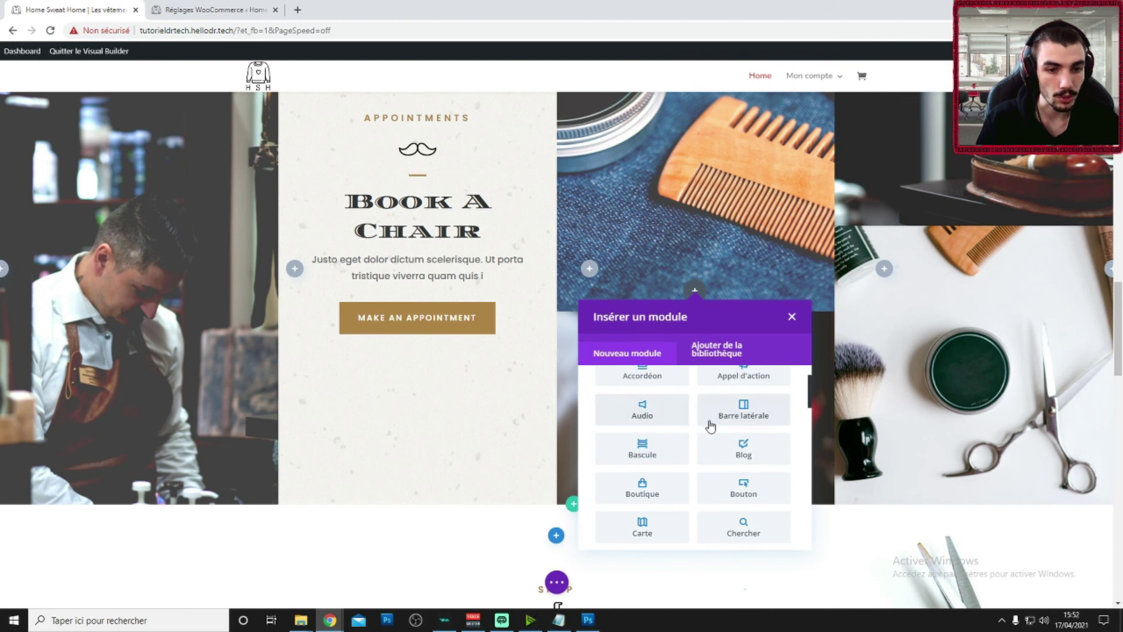
scroll(643, 451, "up", 1)
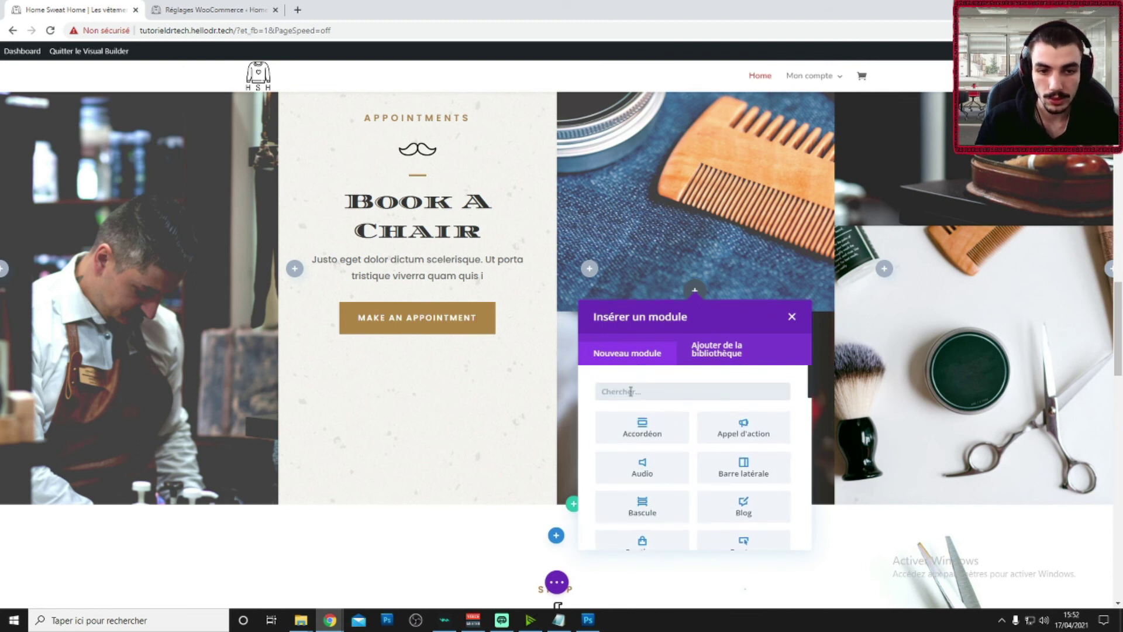
type("tex")
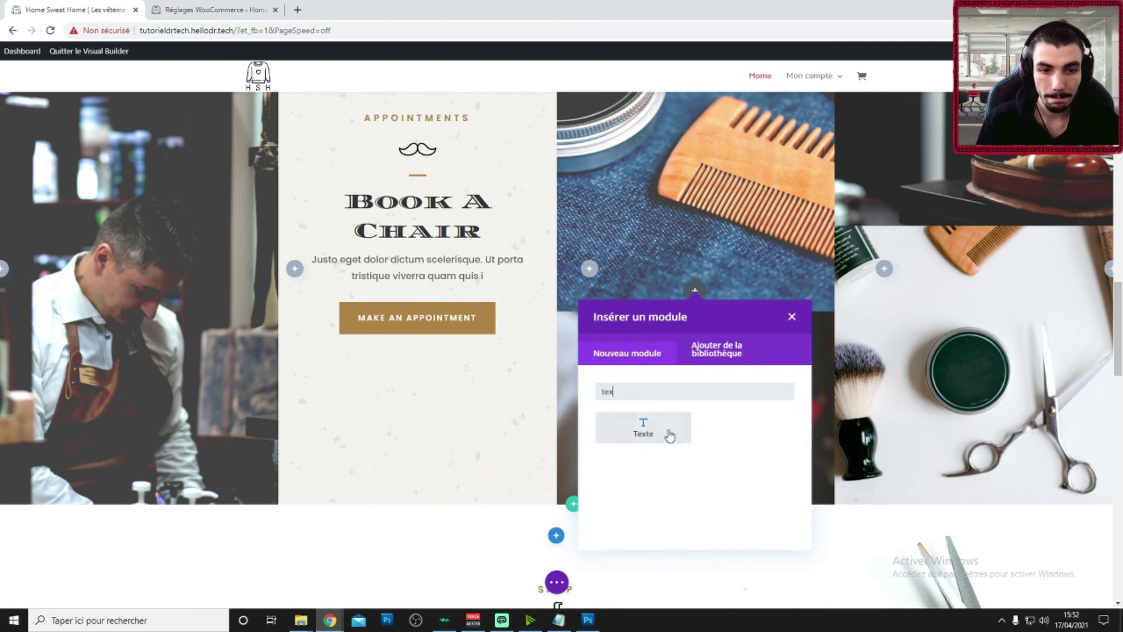
left_click(643, 429)
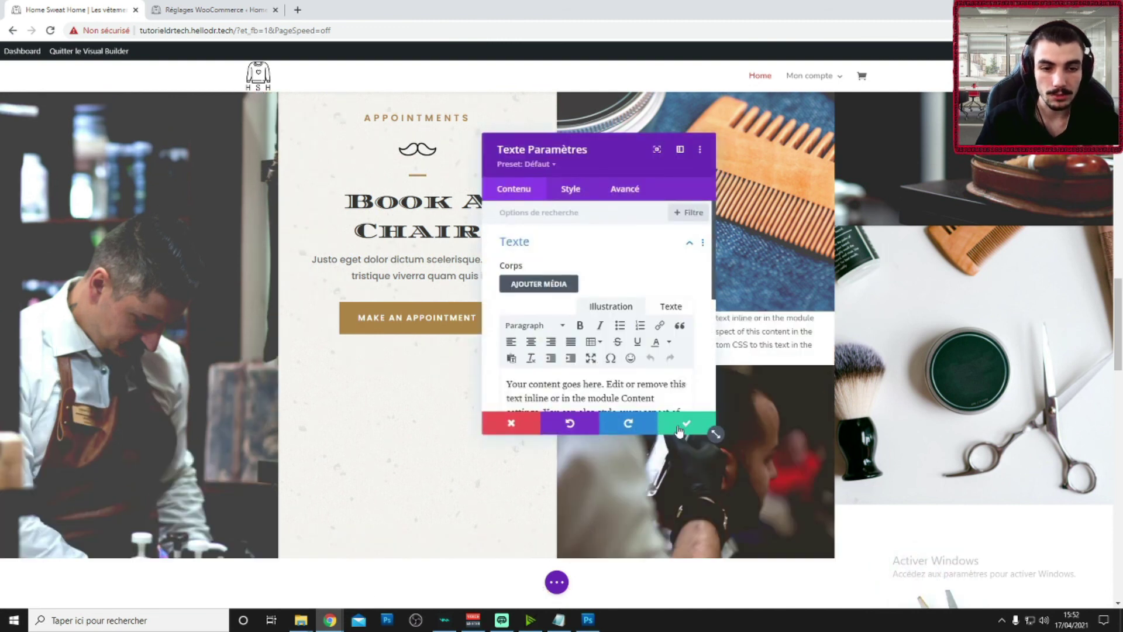
left_click(681, 423)
- Delete the new text module between the two pictures and undo the deletion
scroll(651, 278, "down", 1)
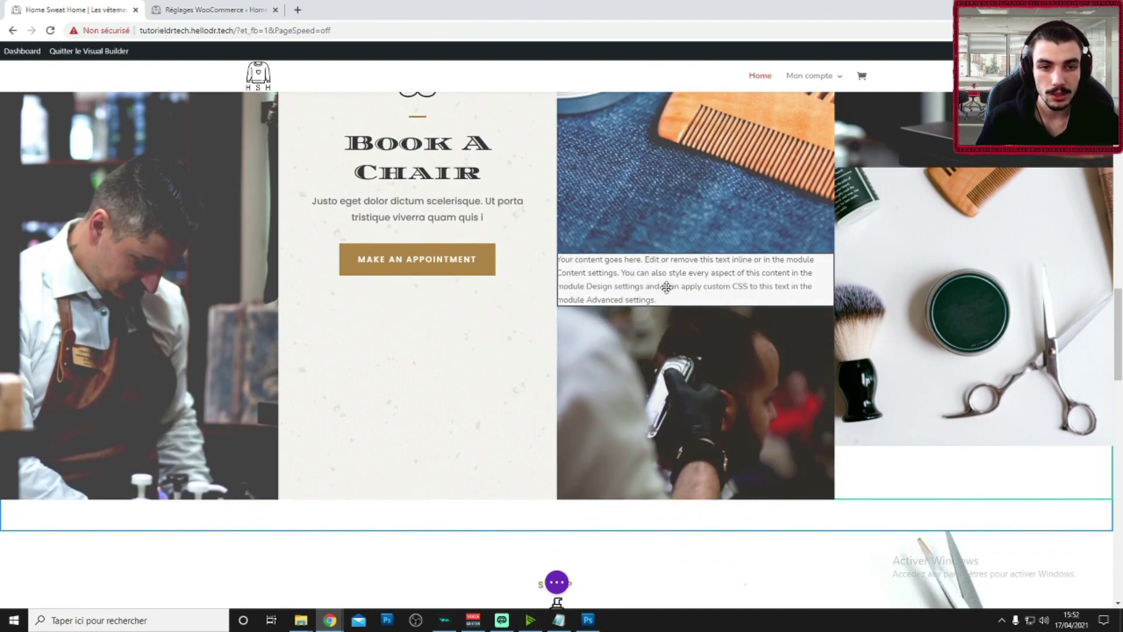
left_click(715, 259)
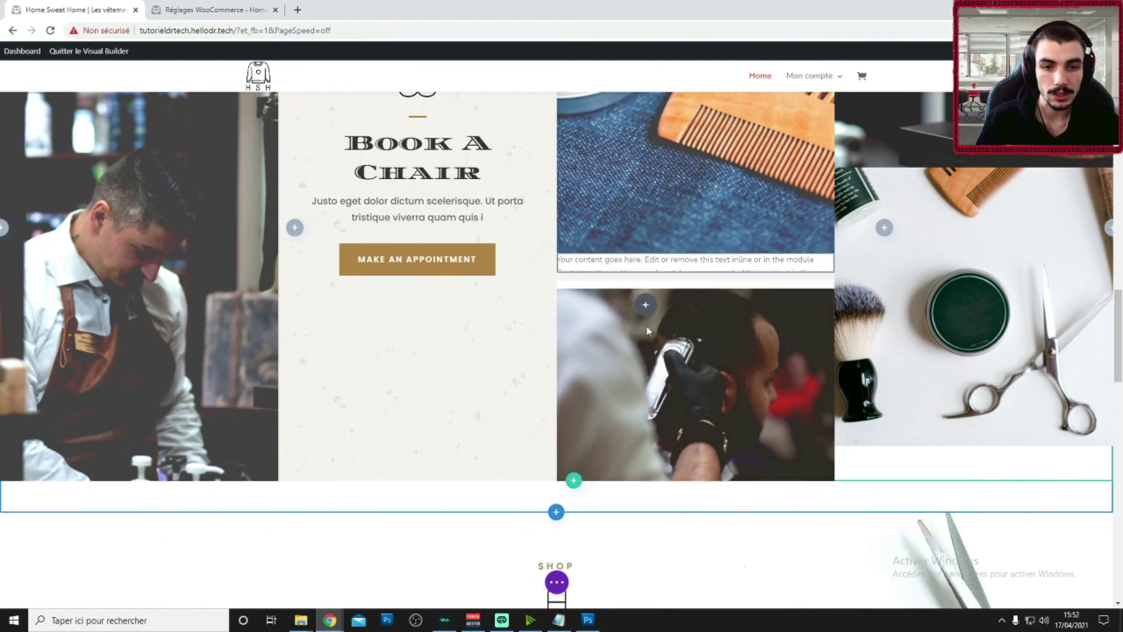
key("ctrl+z")
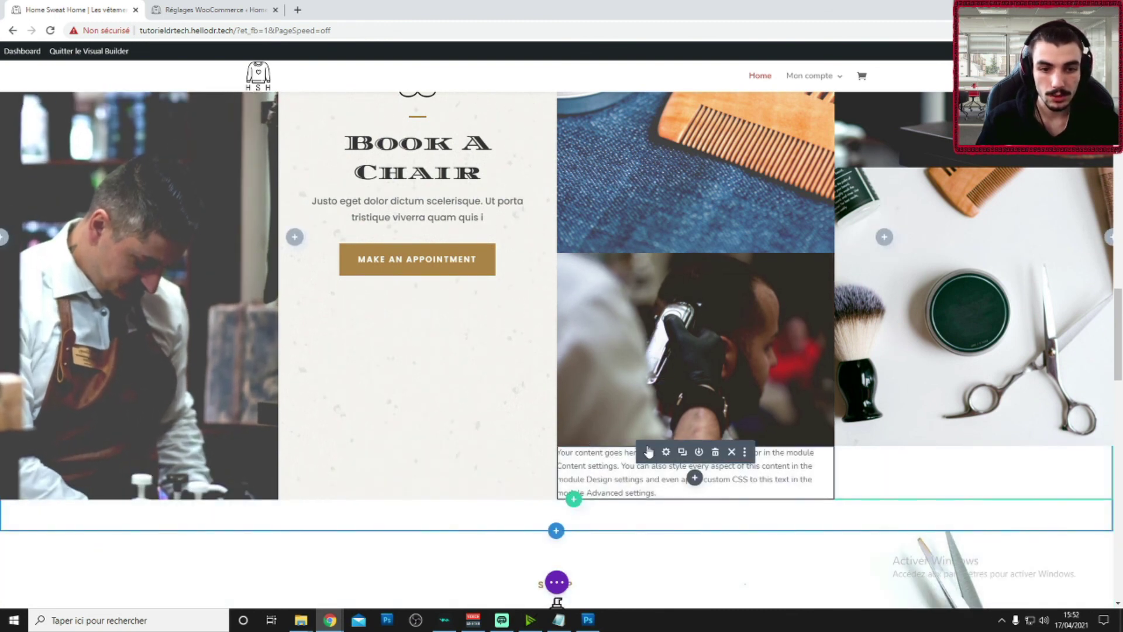
- Move the text module below the Make An Appointment button in the second column and delete it there
left_click_drag(633, 451, 351, 447)
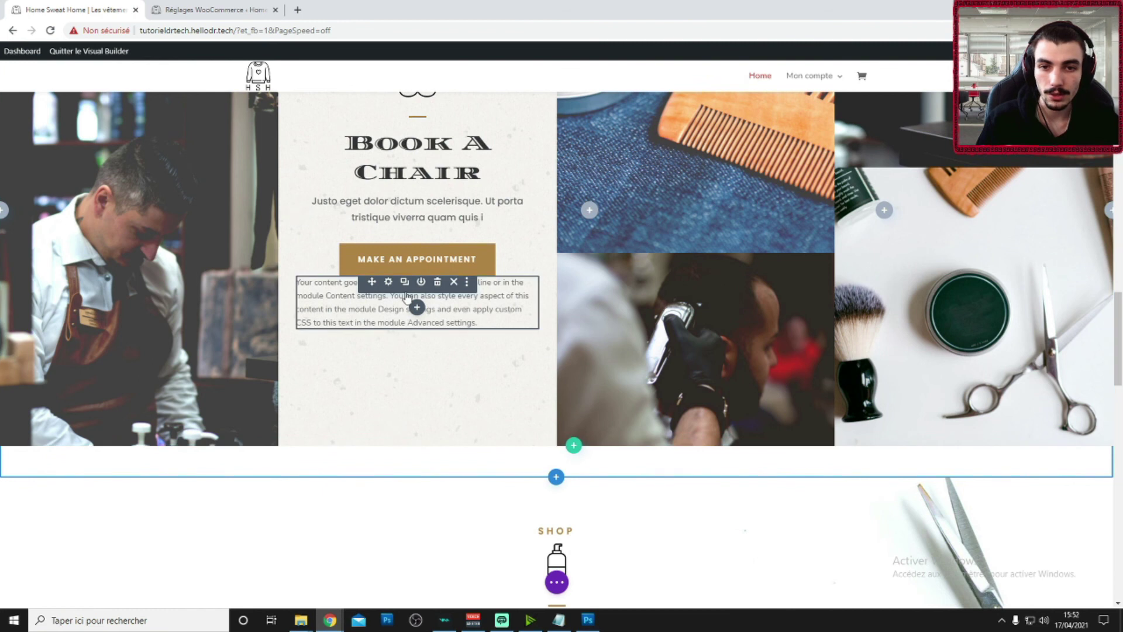
left_click(438, 282)
scroll(606, 415, "down", 1)
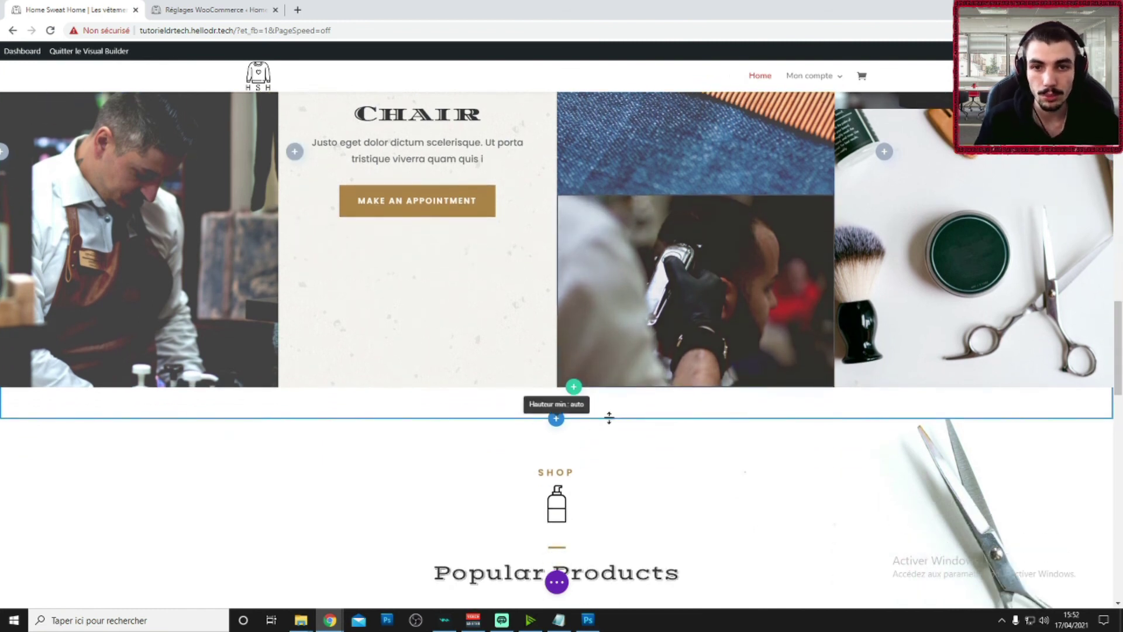
- Review the whole homepage from the hero, About Us and Services through Book A Chair, Popular Products and testimonials to the contact form and footer
scroll(525, 400, "up", 8)
scroll(525, 400, "down", 12)
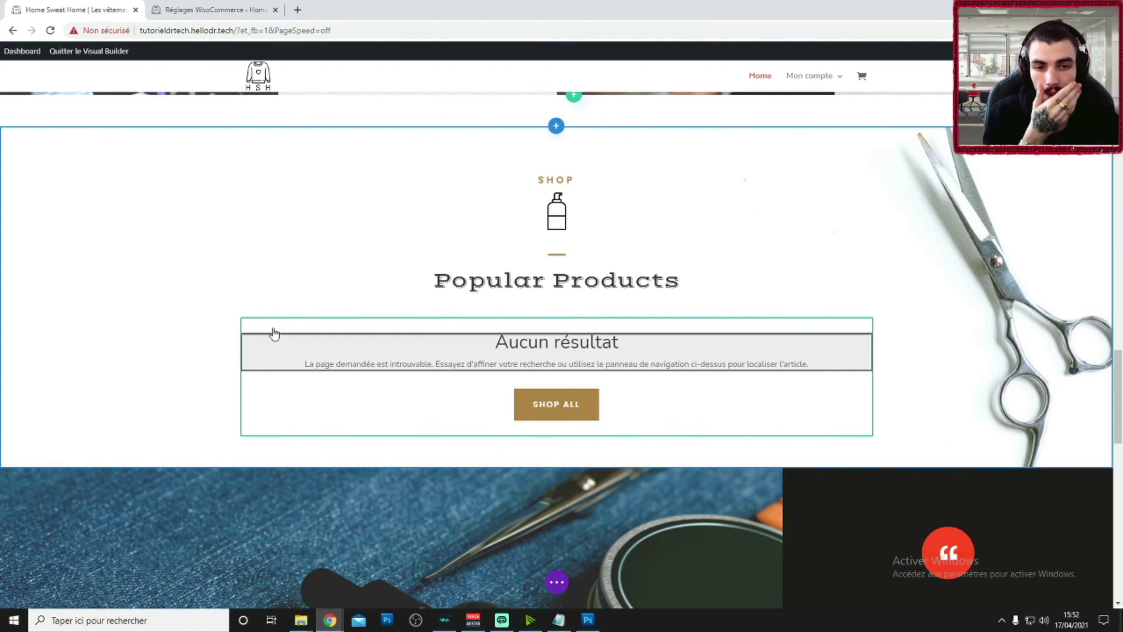
scroll(275, 340, "down", 9)
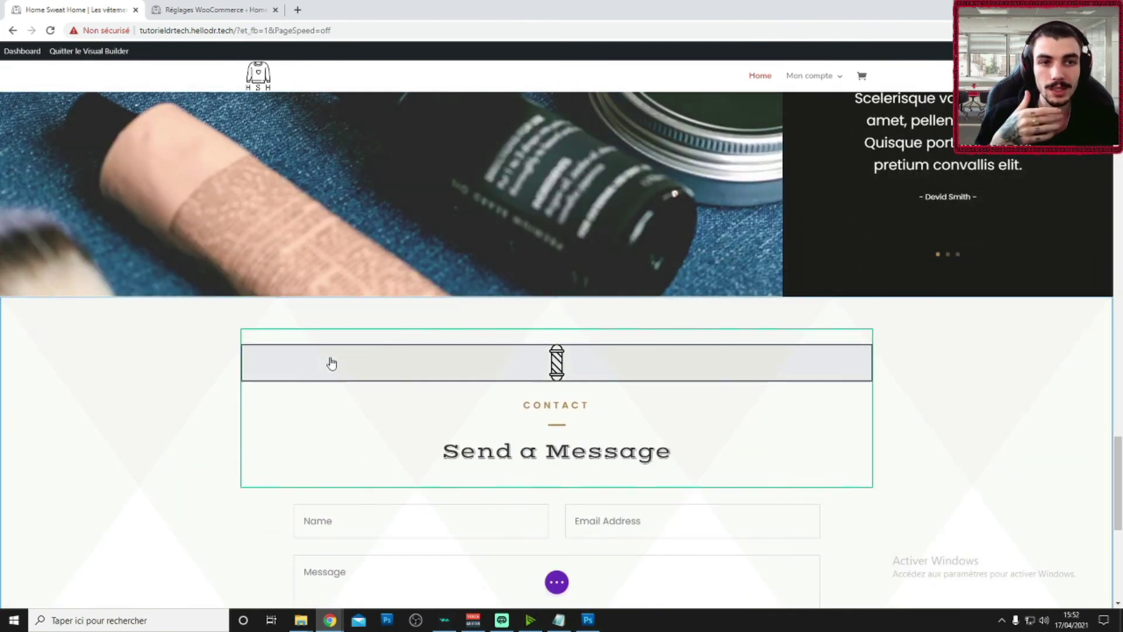
scroll(278, 331, "down", 7)
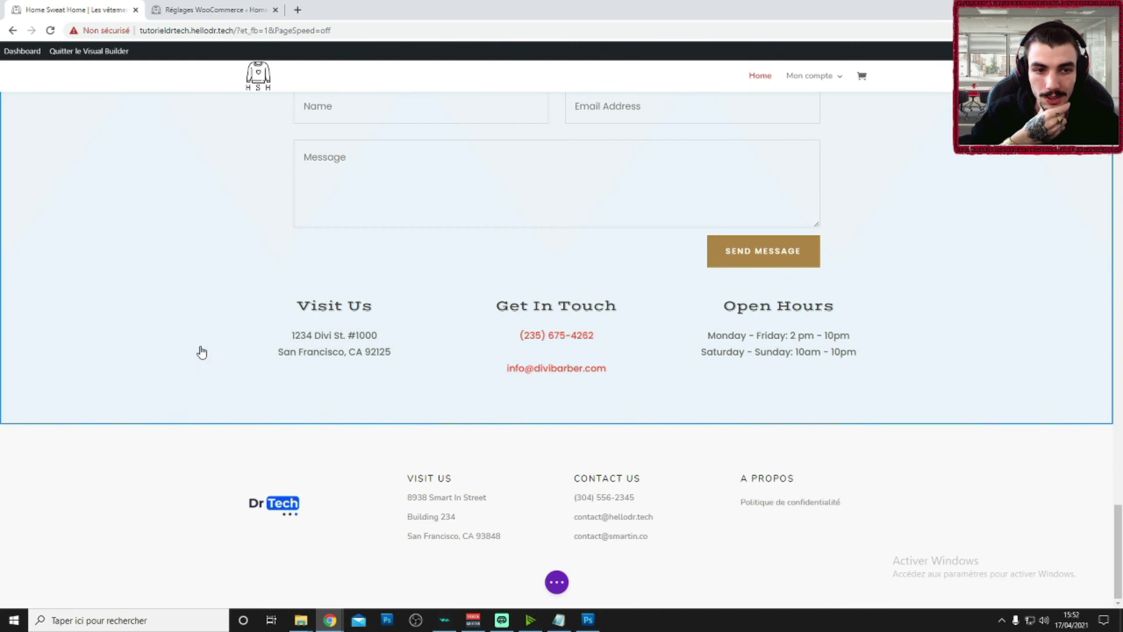
scroll(218, 355, "up", 10)
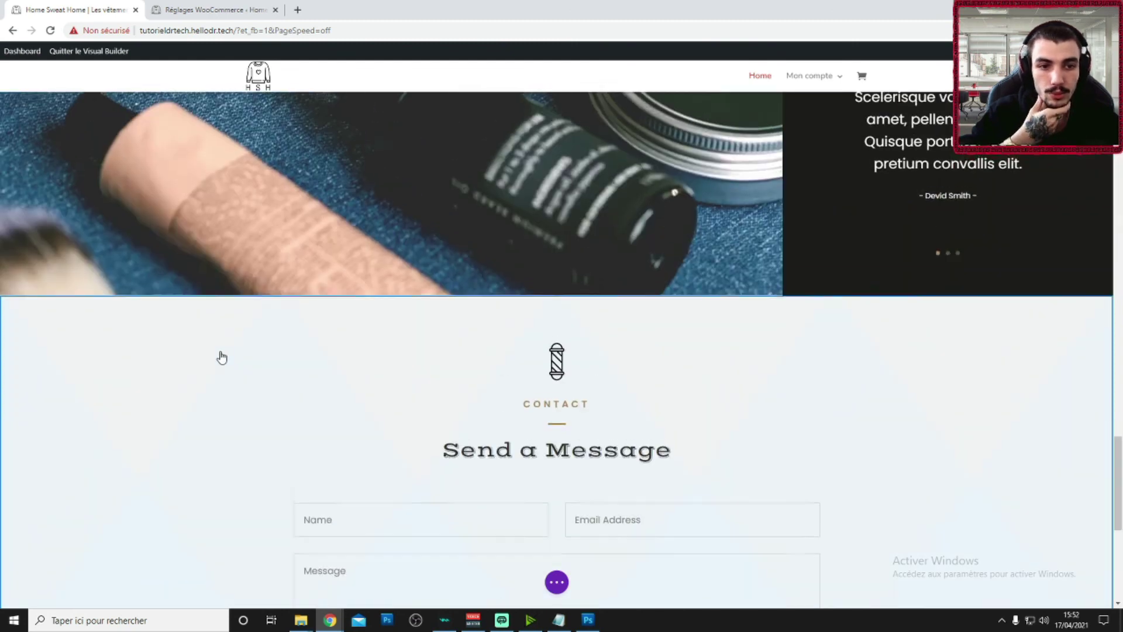
scroll(236, 352, "up", 10)
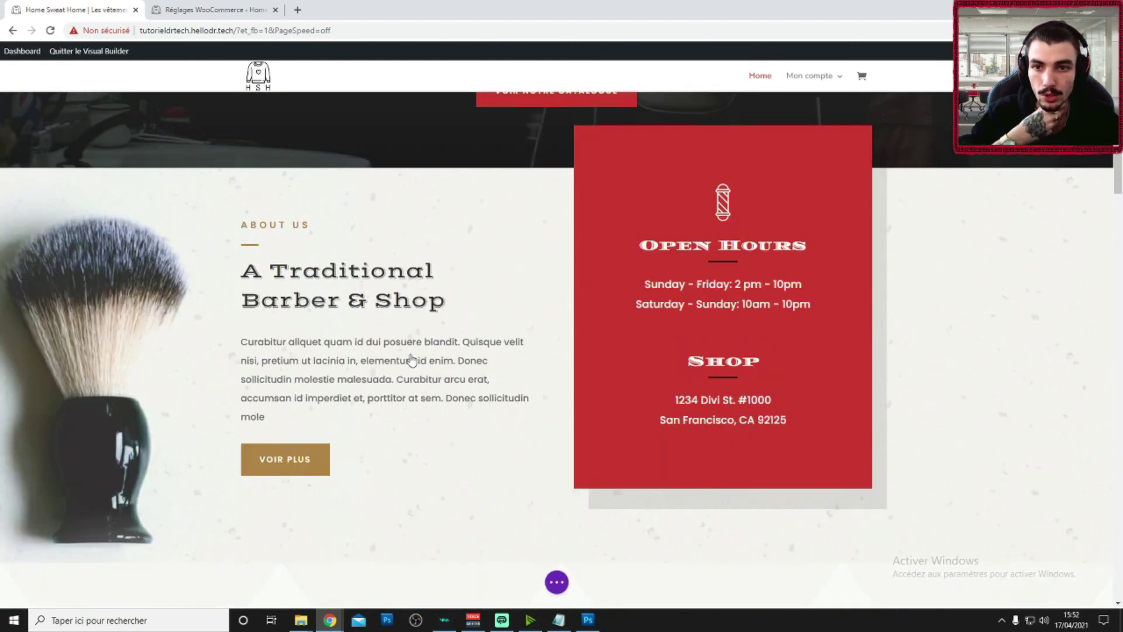
scroll(275, 243, "down", 7)
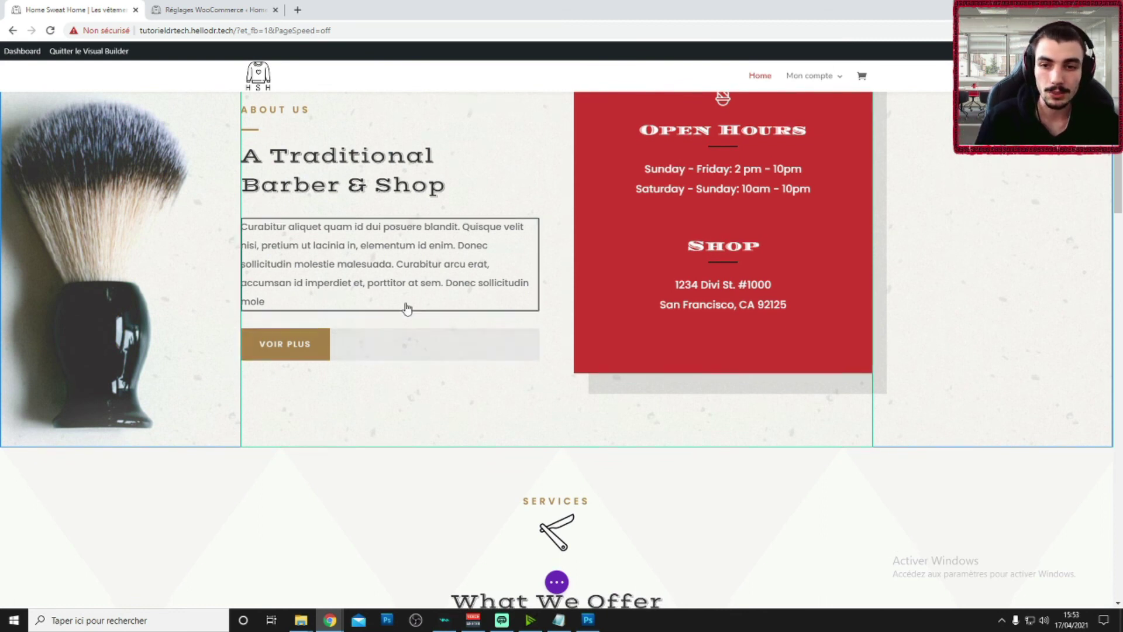
scroll(406, 306, "down", 15)
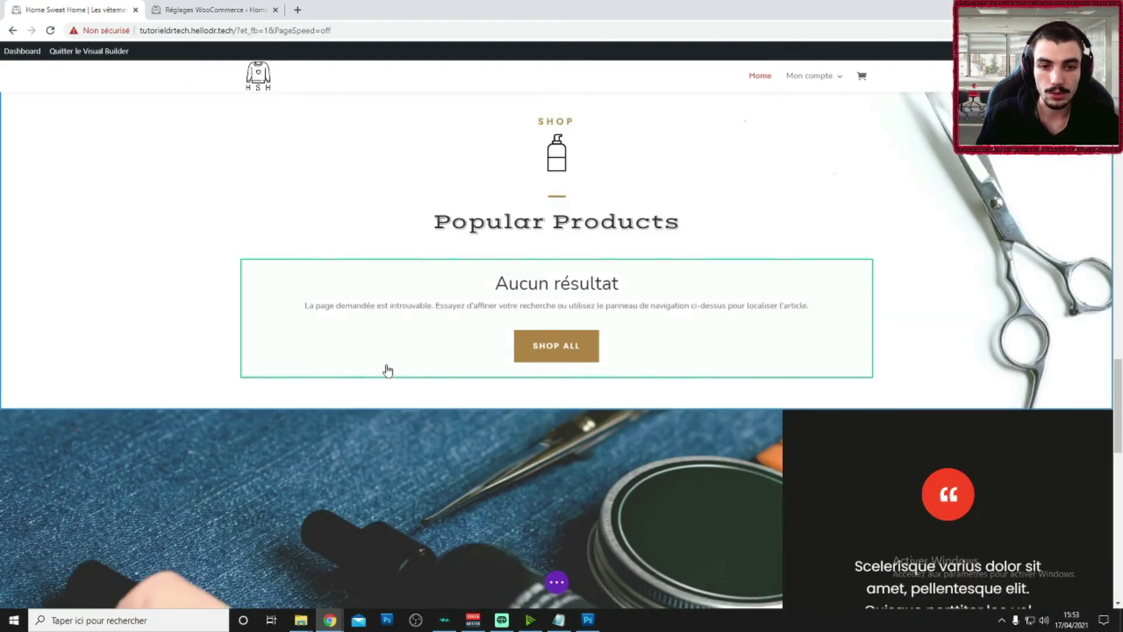
scroll(387, 370, "down", 15)
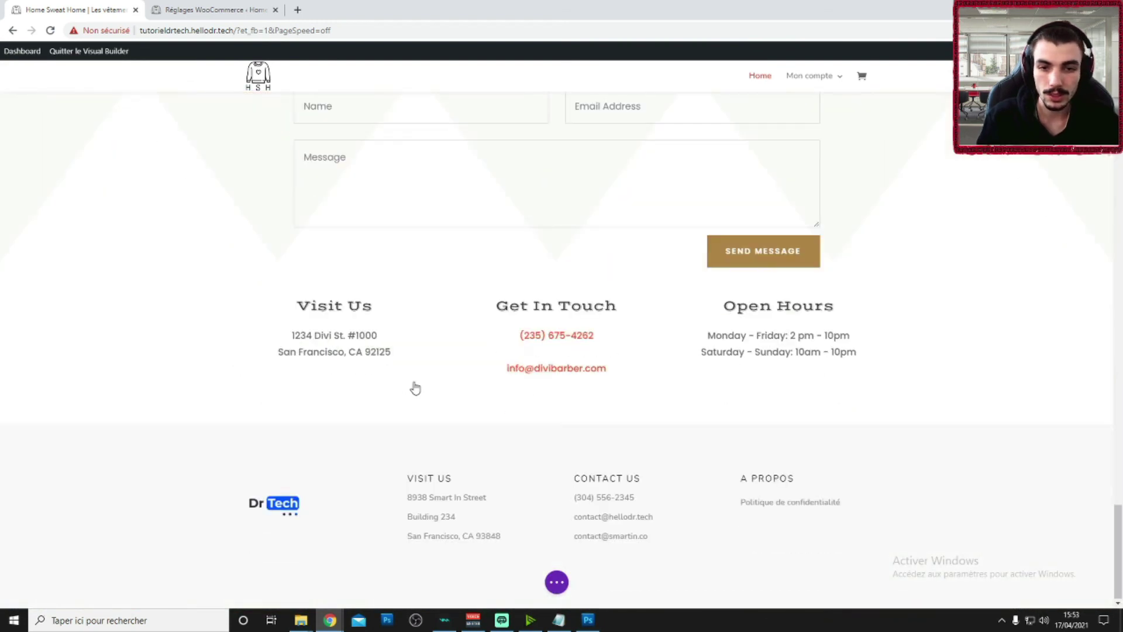
scroll(409, 388, "up", 8)
scroll(392, 383, "up", 10)
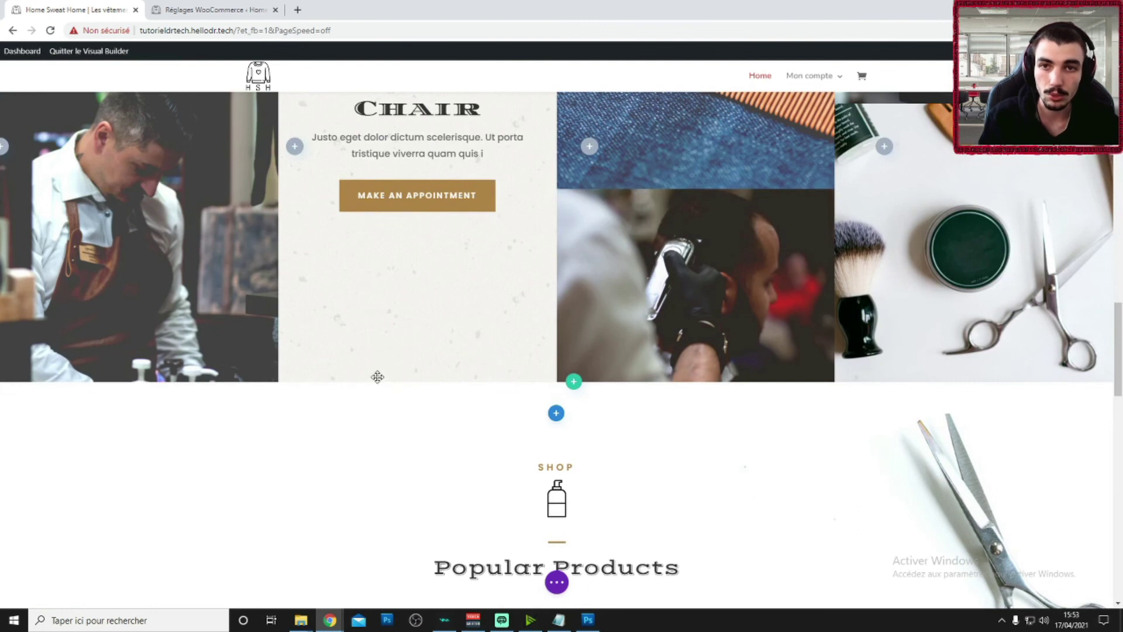
scroll(378, 376, "up", 8)
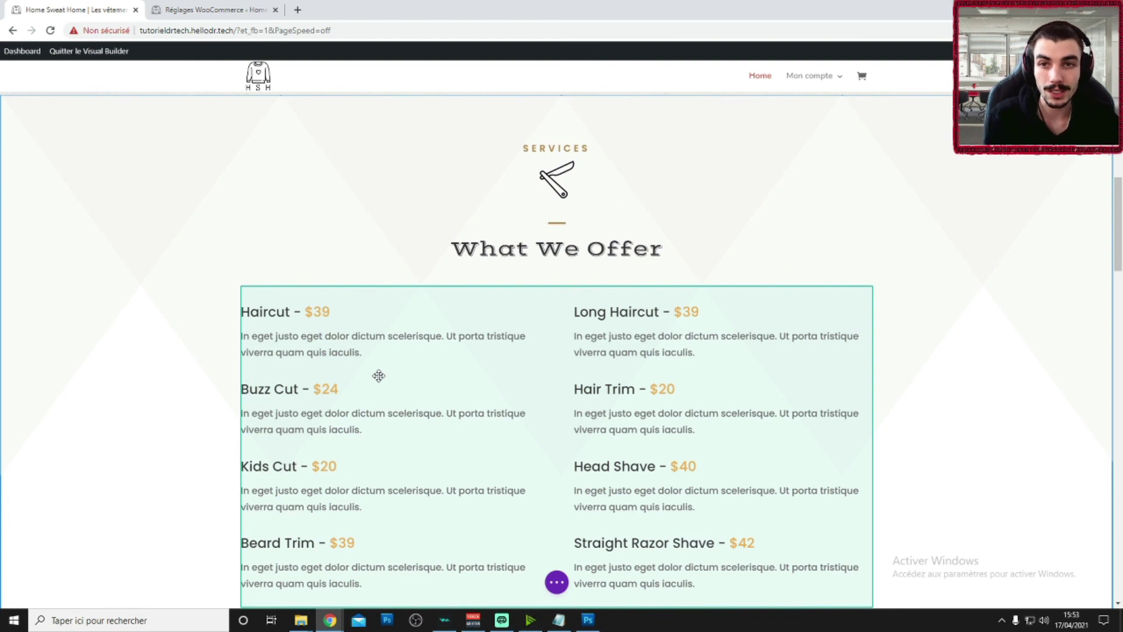
scroll(378, 376, "up", 10)
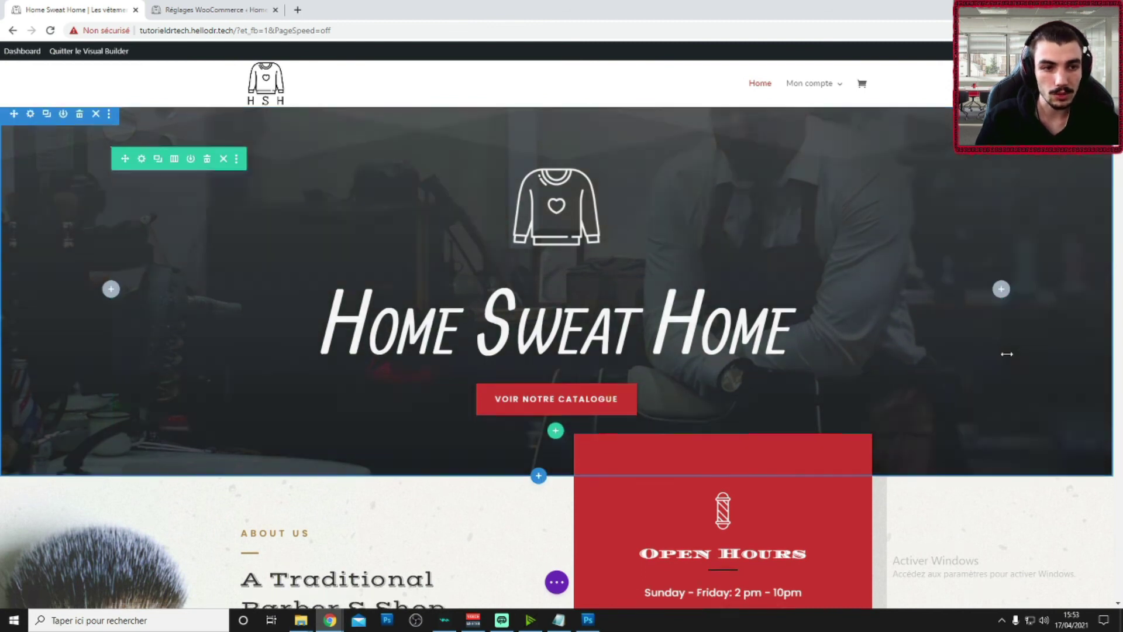
scroll(1005, 353, "down", 2)
scroll(819, 357, "up", 2)
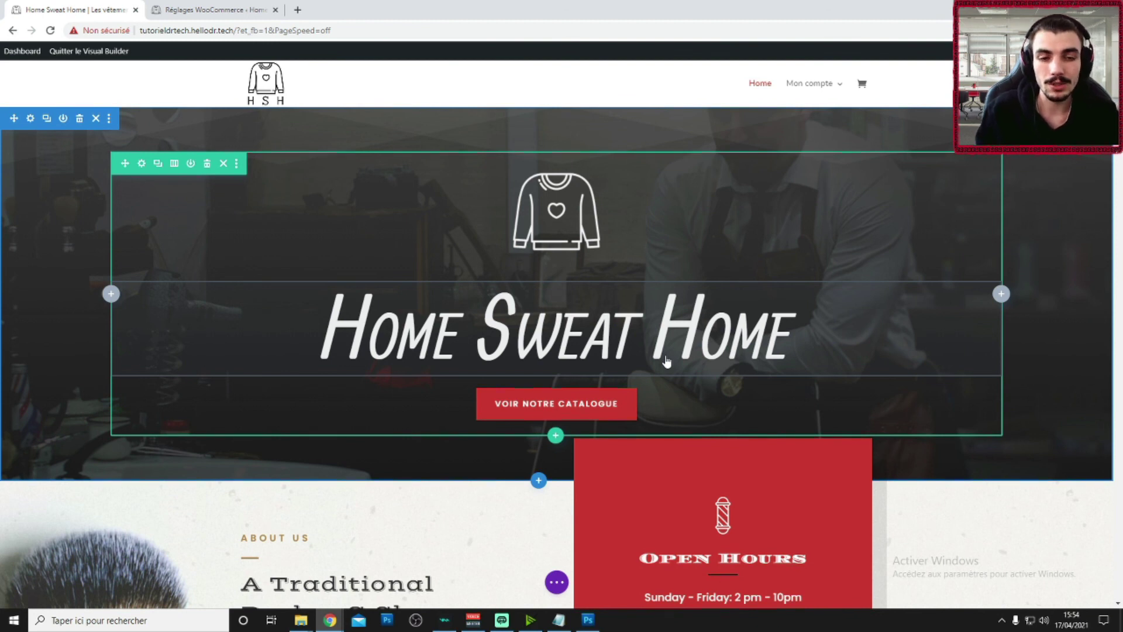
scroll(642, 326, "down", 8)
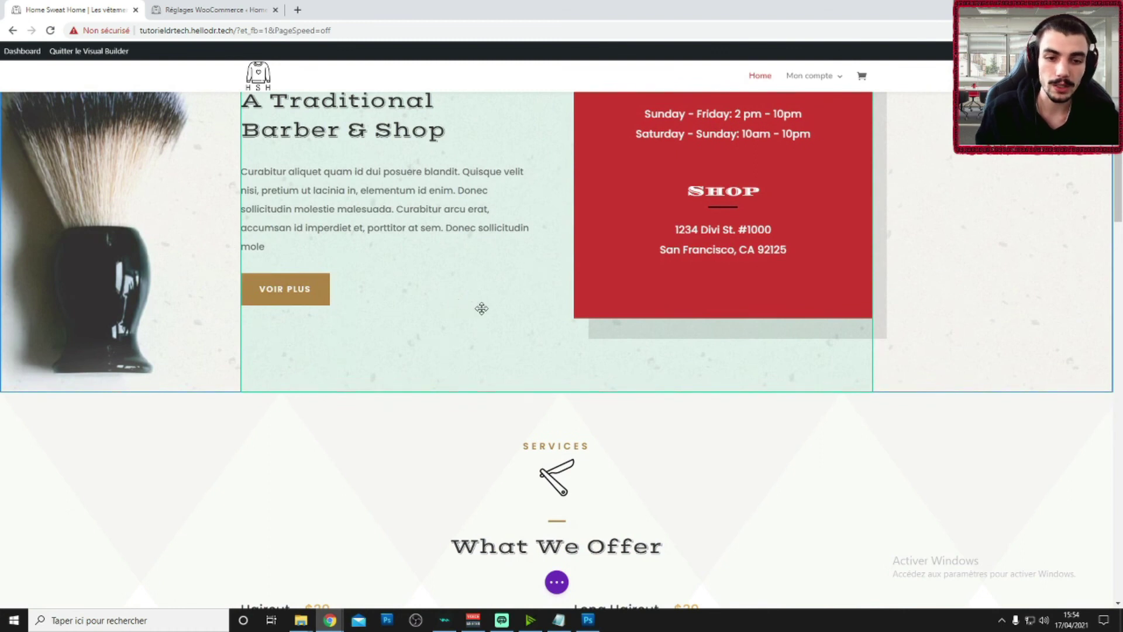
scroll(458, 306, "down", 20)
scroll(439, 326, "up", 20)
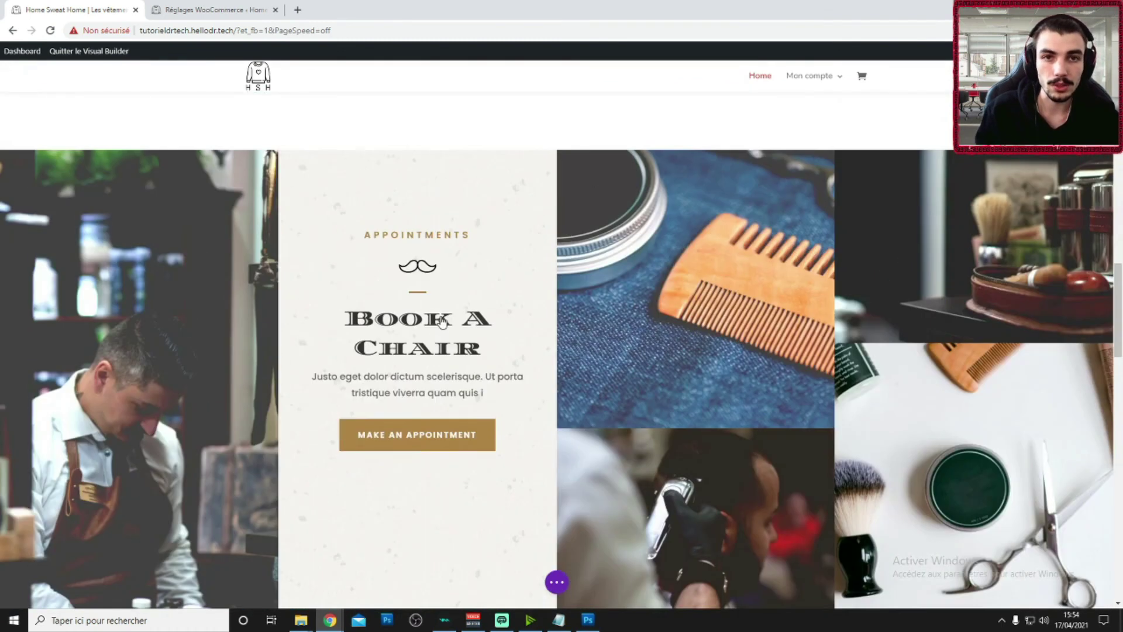